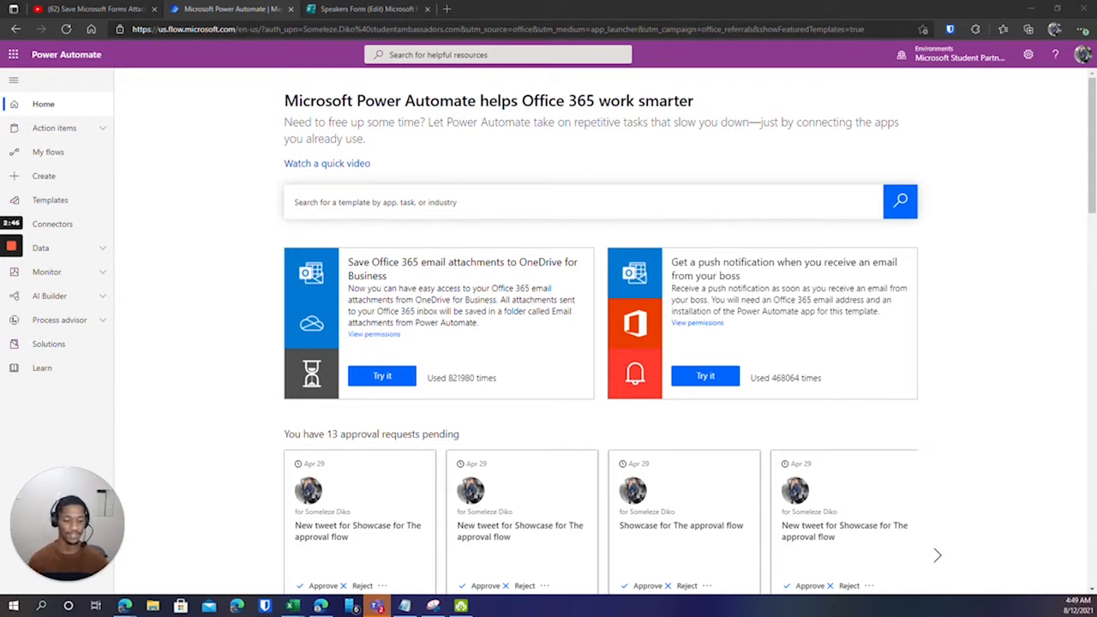
Open My flows to see the cloud flows list (AnotherTset, TestFlow, Test Run Speakers).
left_click(68, 155)
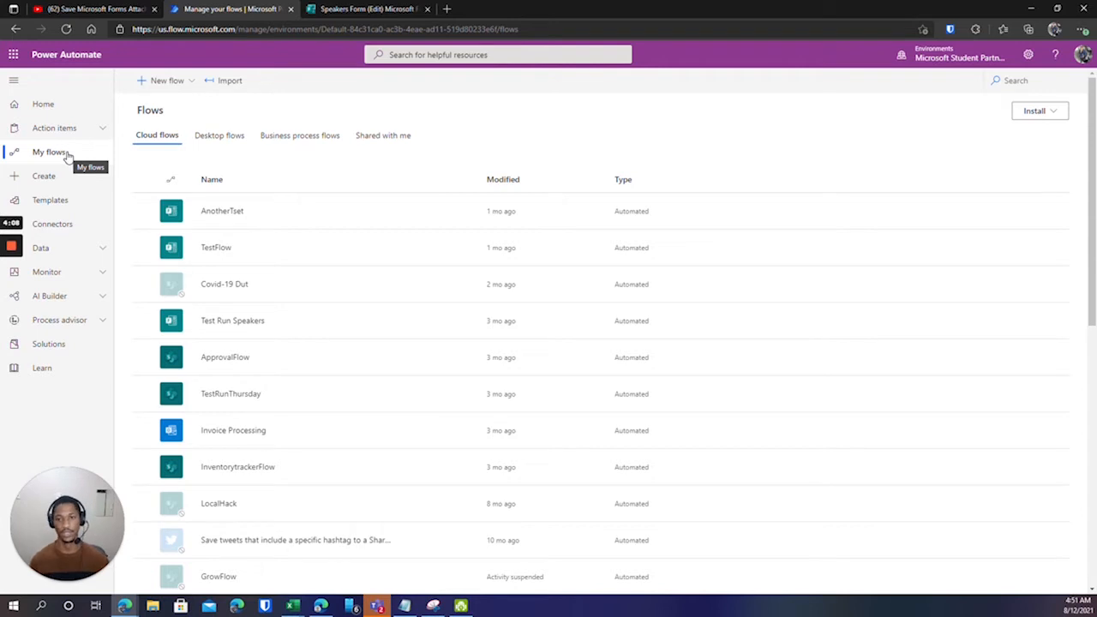
Bring up the Office 365 app list, then switch to the Speakers Form editor tab.
left_click(14, 55)
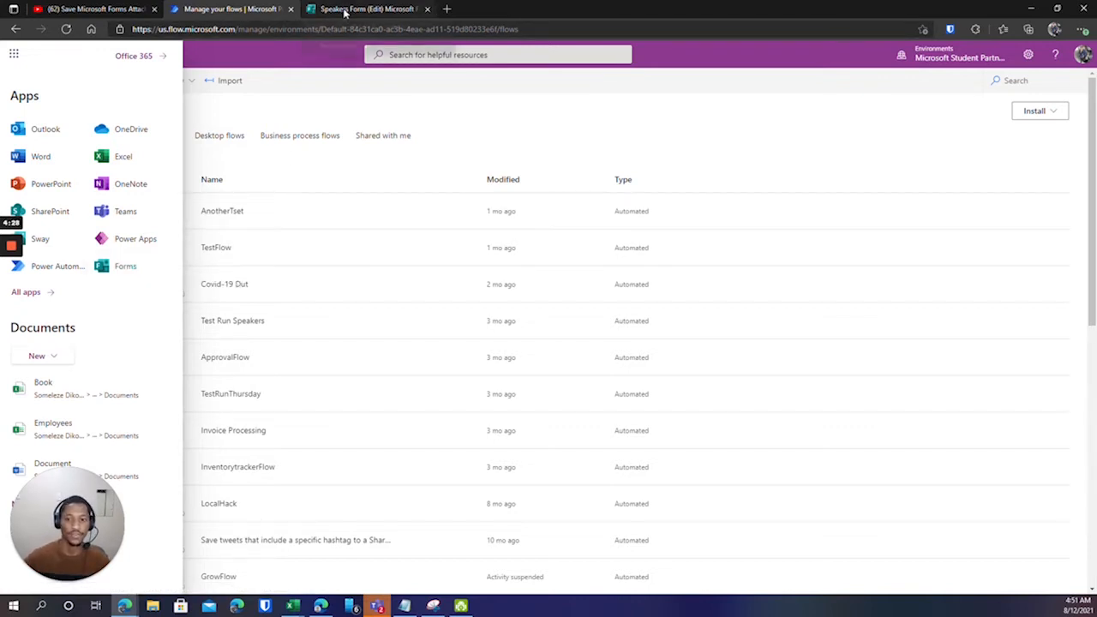
left_click(345, 10)
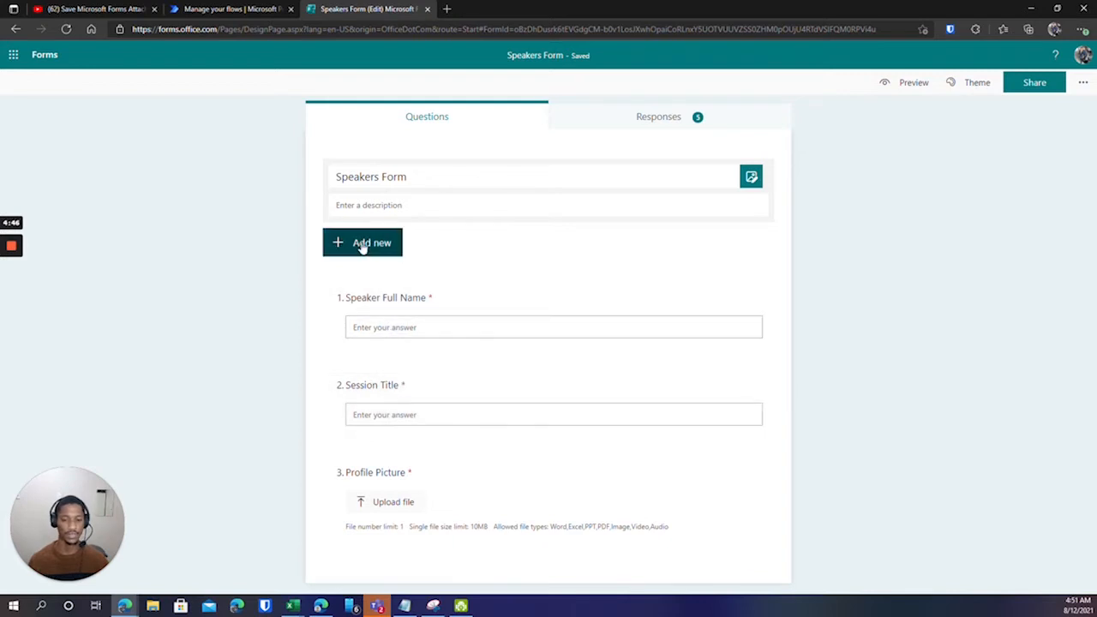
left_click(367, 243)
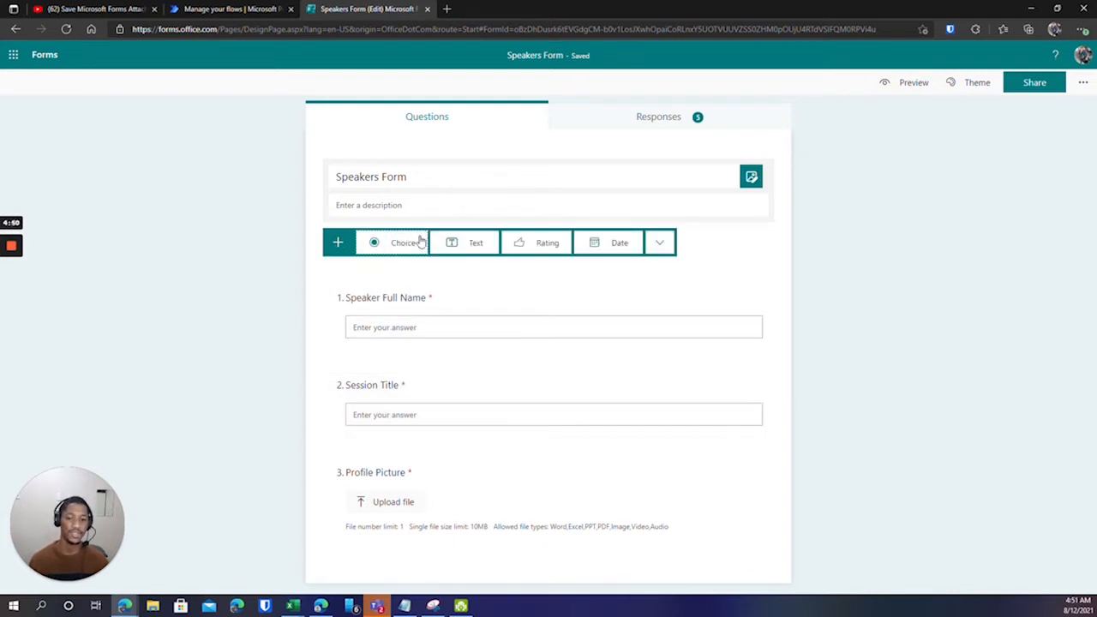
left_click(658, 246)
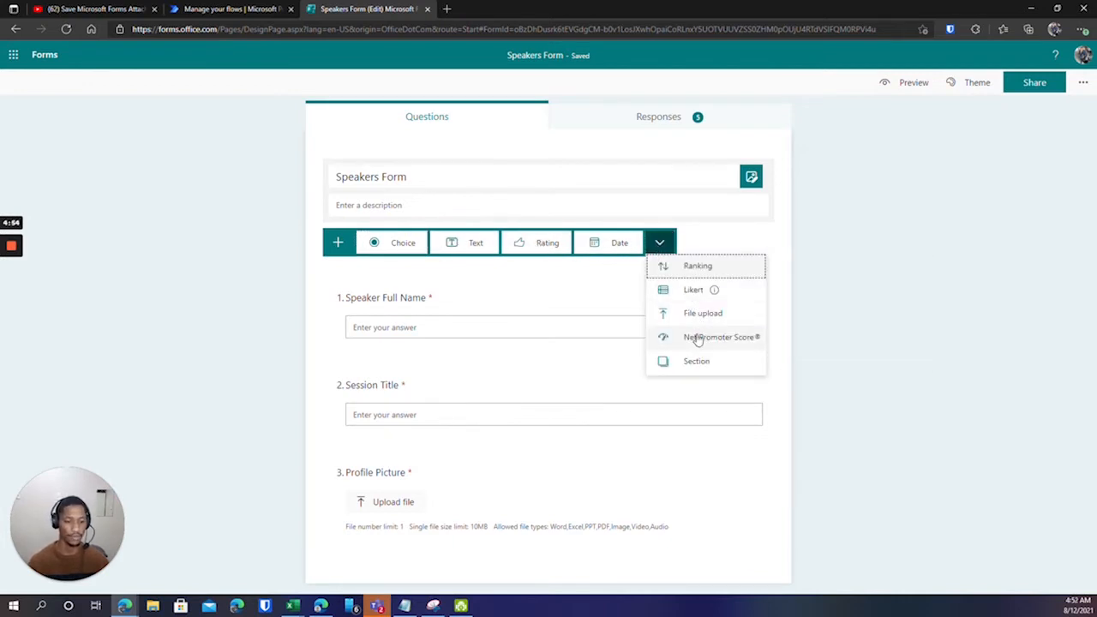
mouse_move(705, 293)
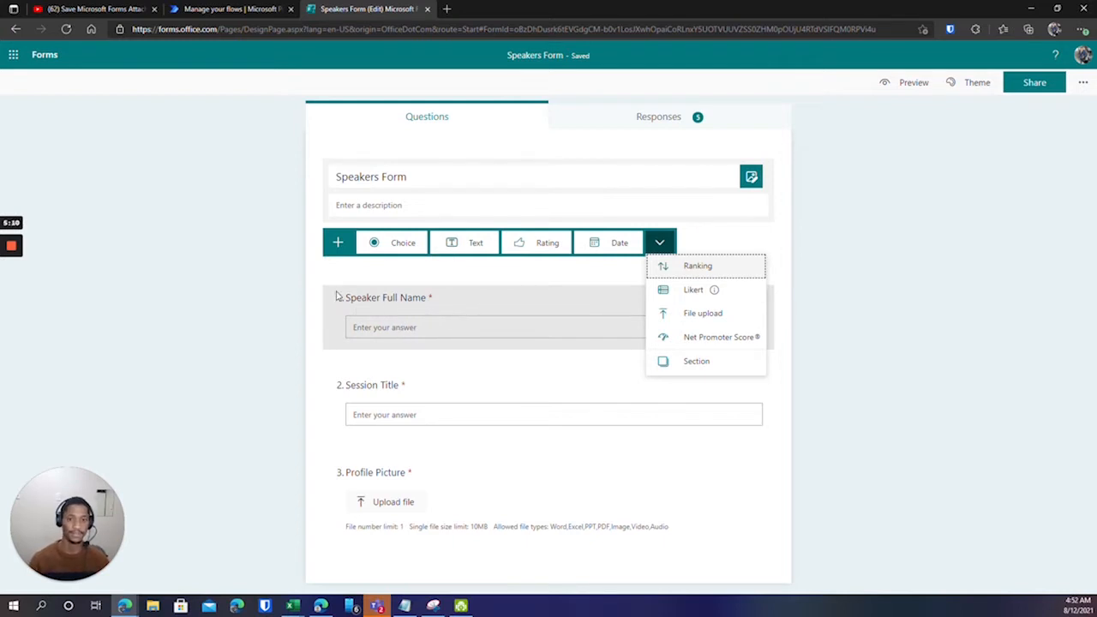
left_click(452, 278)
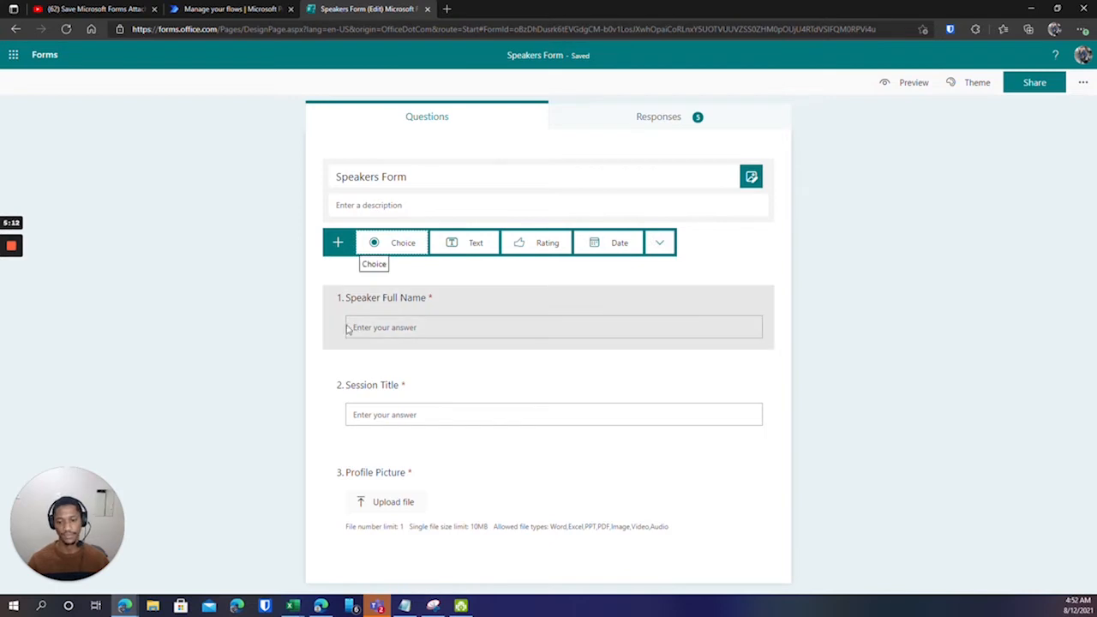
left_click(316, 283)
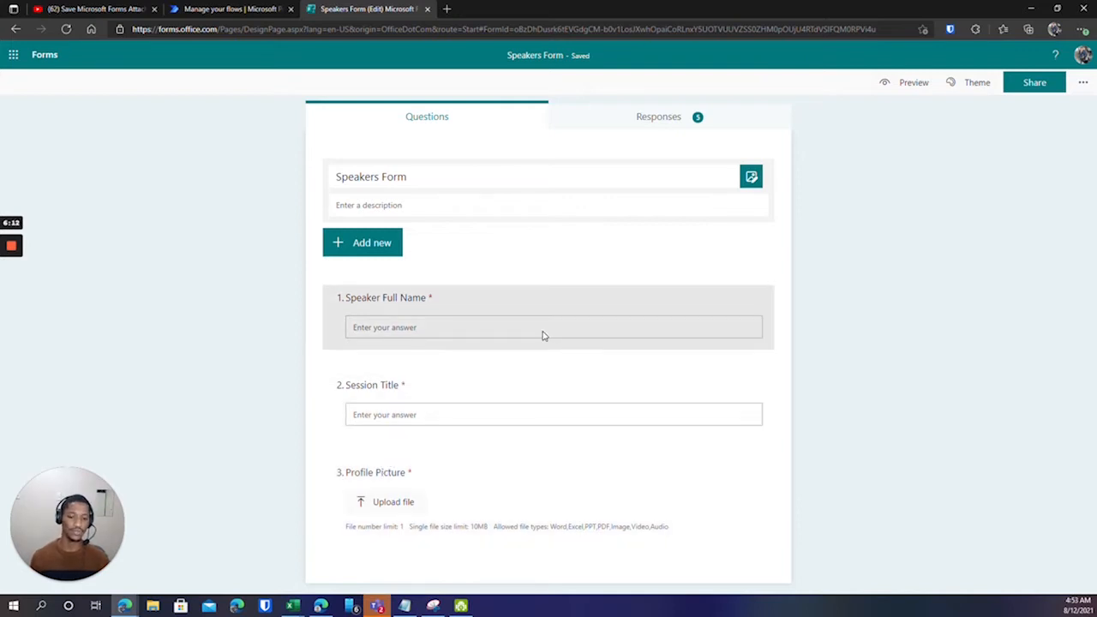
left_click(795, 361)
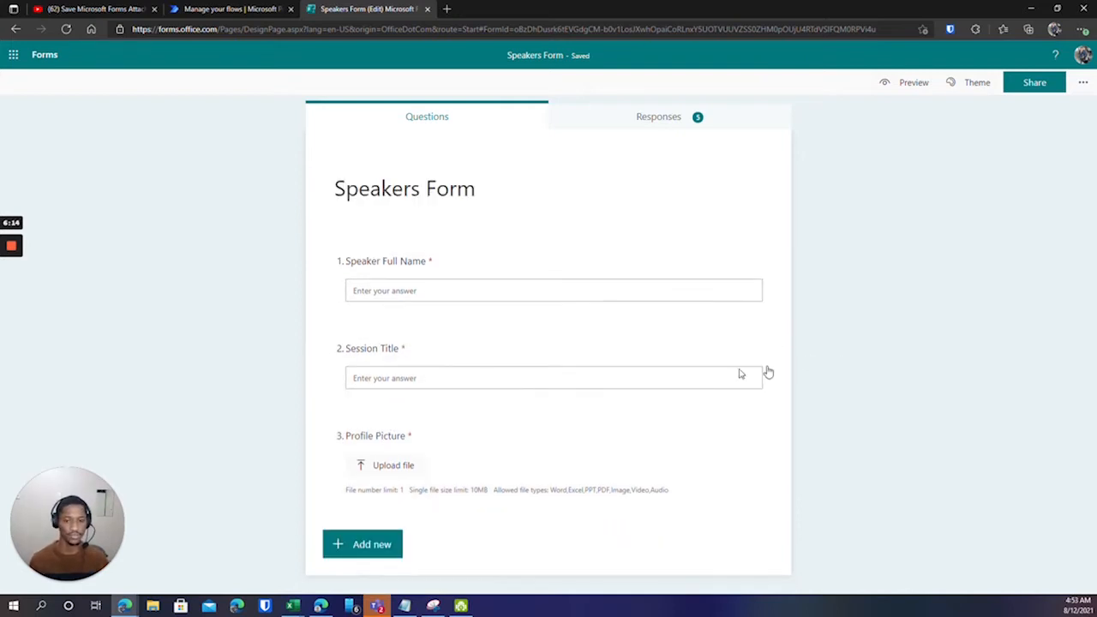
Add a text question titled 'Email' to the Speakers Form, then return to Power Automate.
left_click(380, 547)
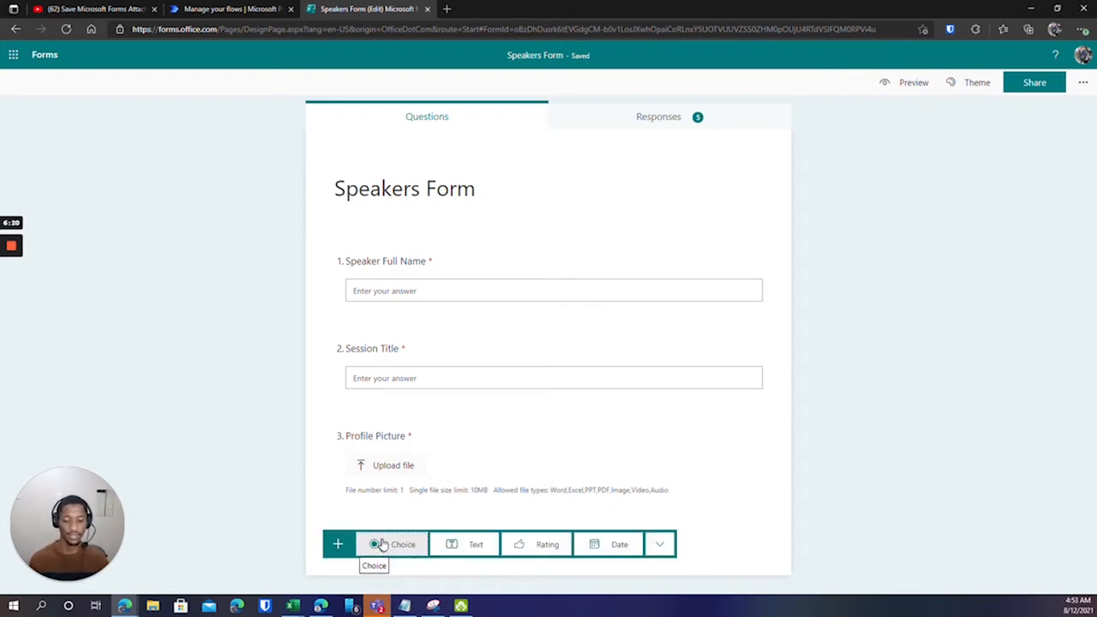
left_click(465, 549)
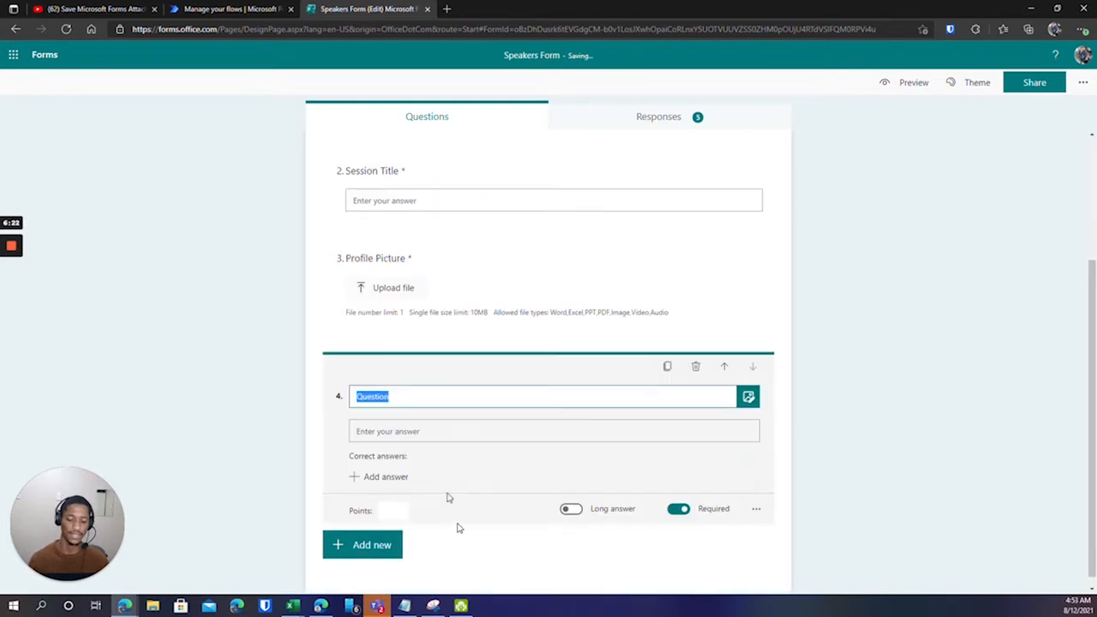
type("Email")
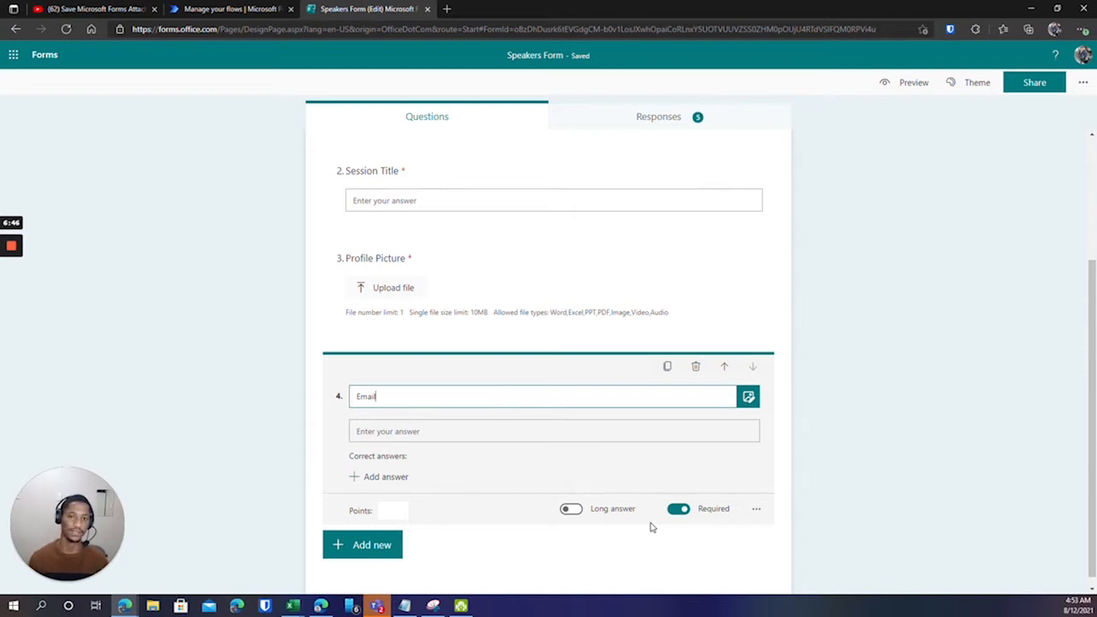
left_click(639, 542)
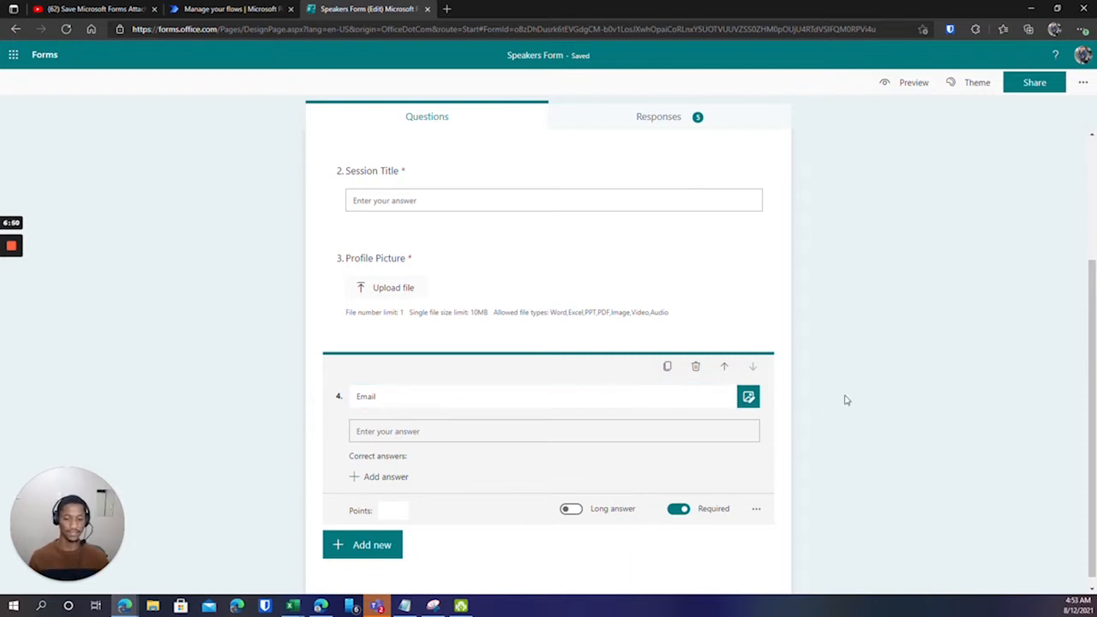
left_click(821, 259)
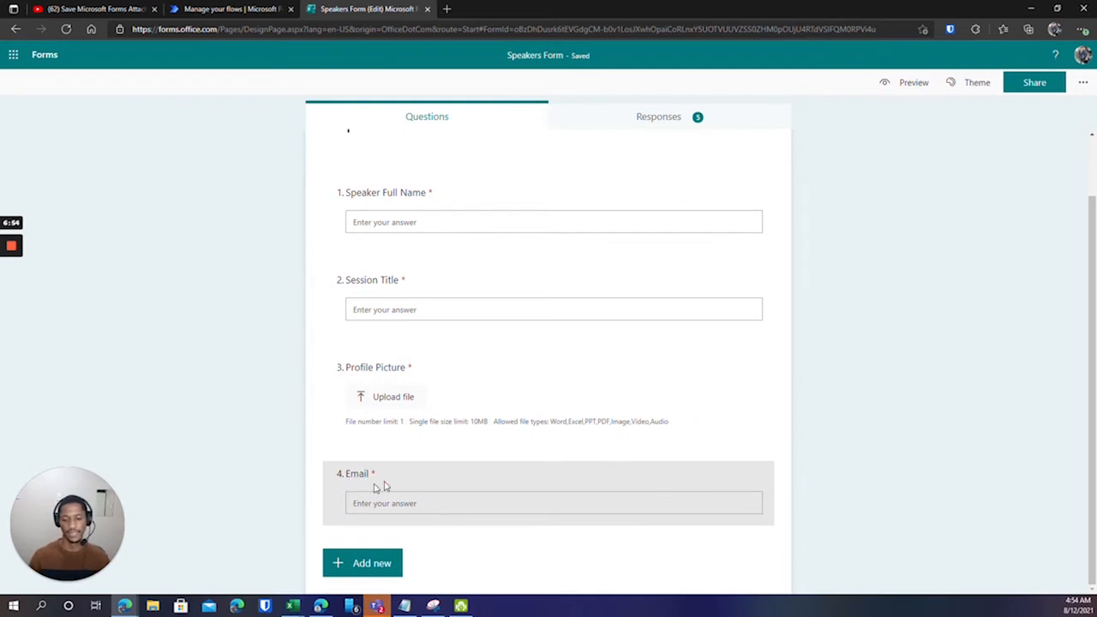
scroll(408, 493, "up", 1)
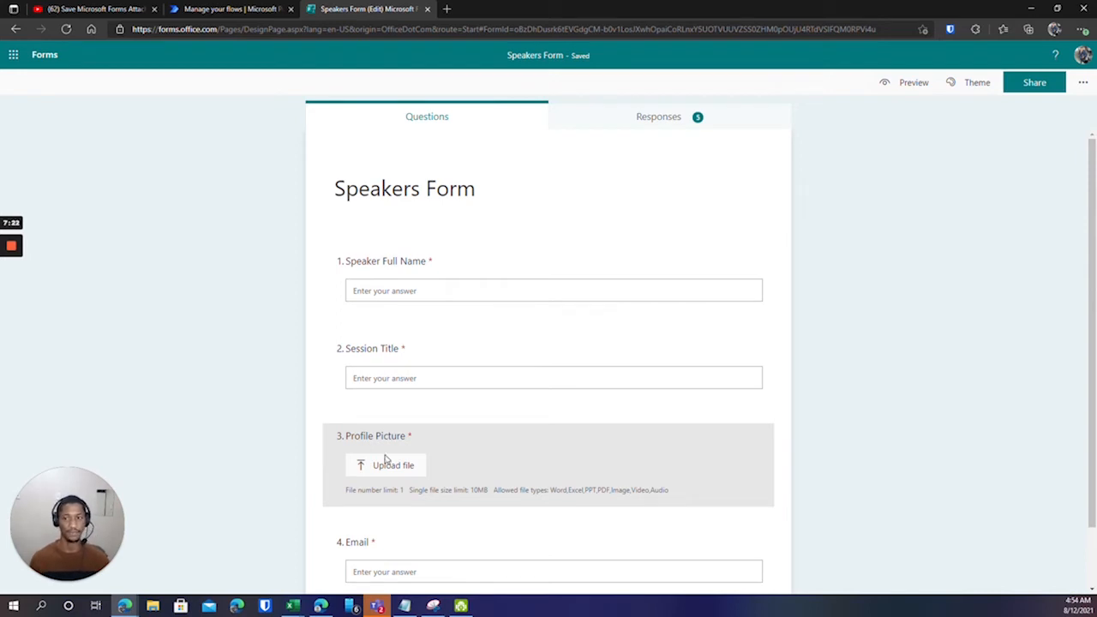
left_click(222, 6)
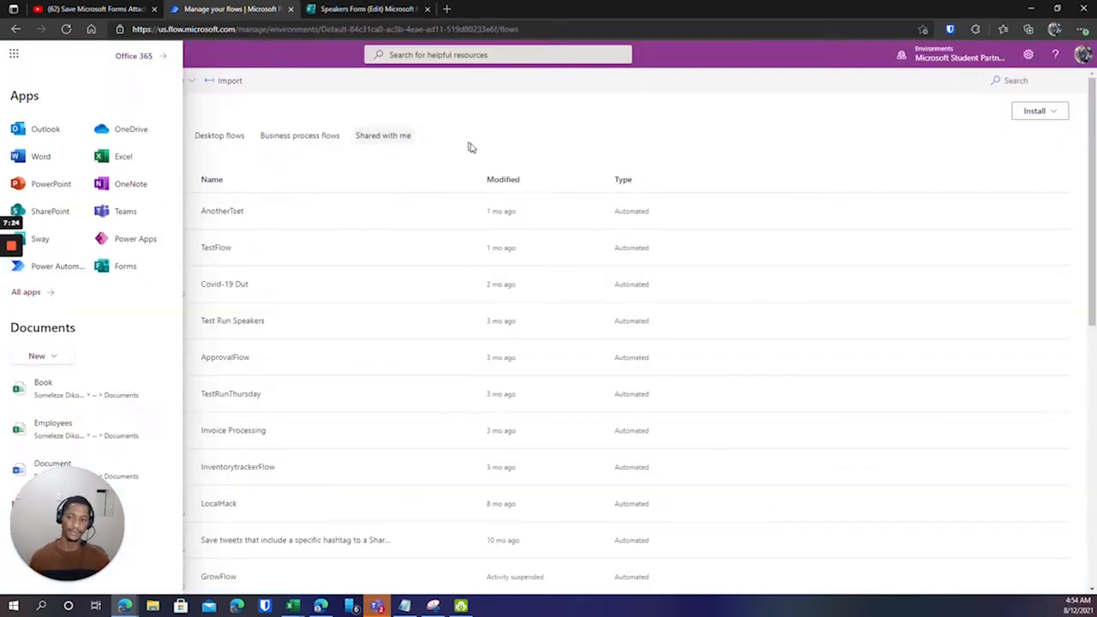
Close the Office 365 app list and switch back to the Speakers Form tab.
left_click(521, 136)
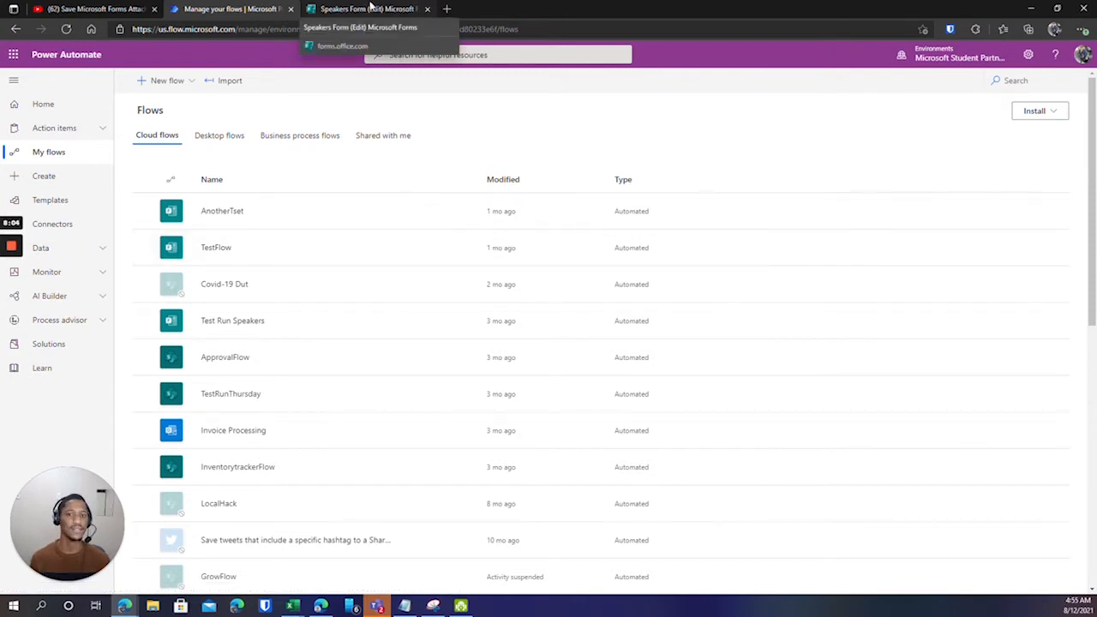
left_click(371, 8)
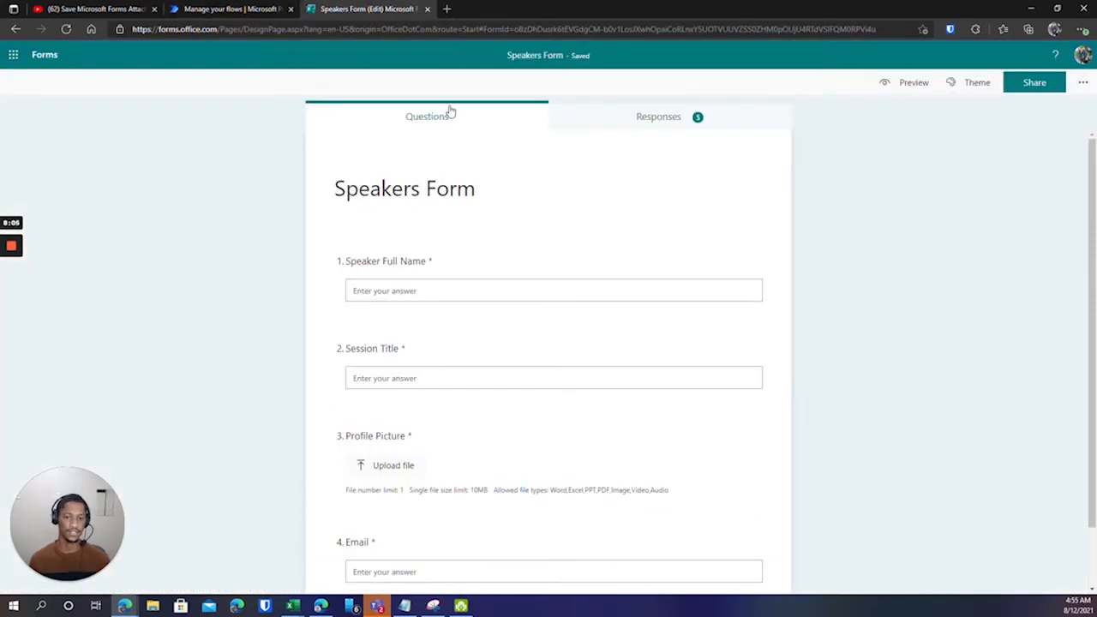
Review the Speakers Form's 5 responses on the Responses tab, then return to Power Automate.
left_click(670, 120)
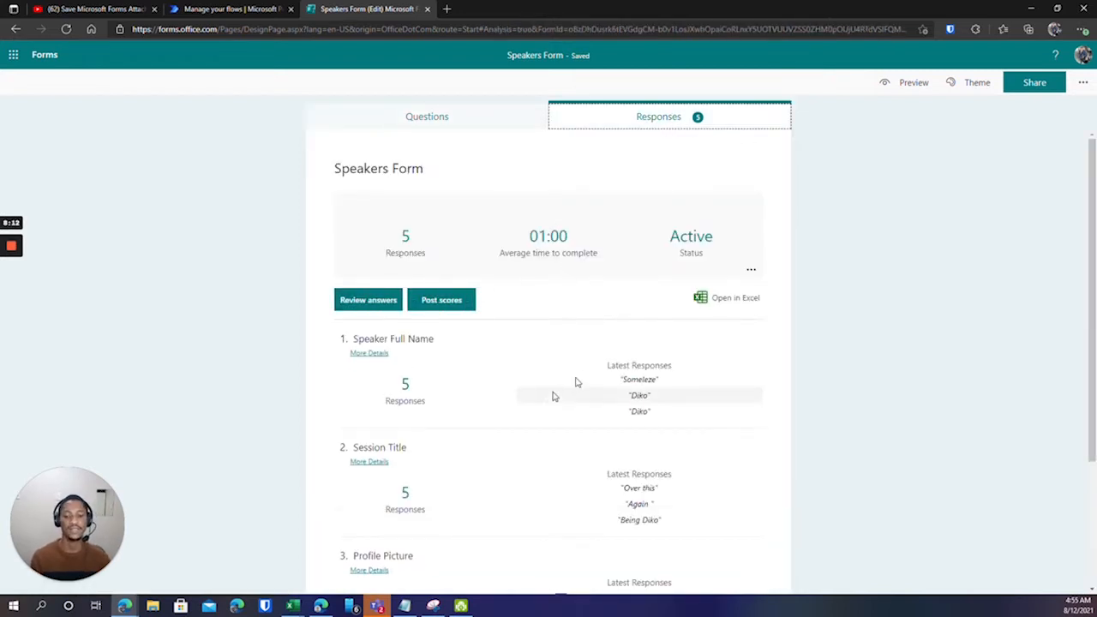
scroll(550, 399, "down", 2)
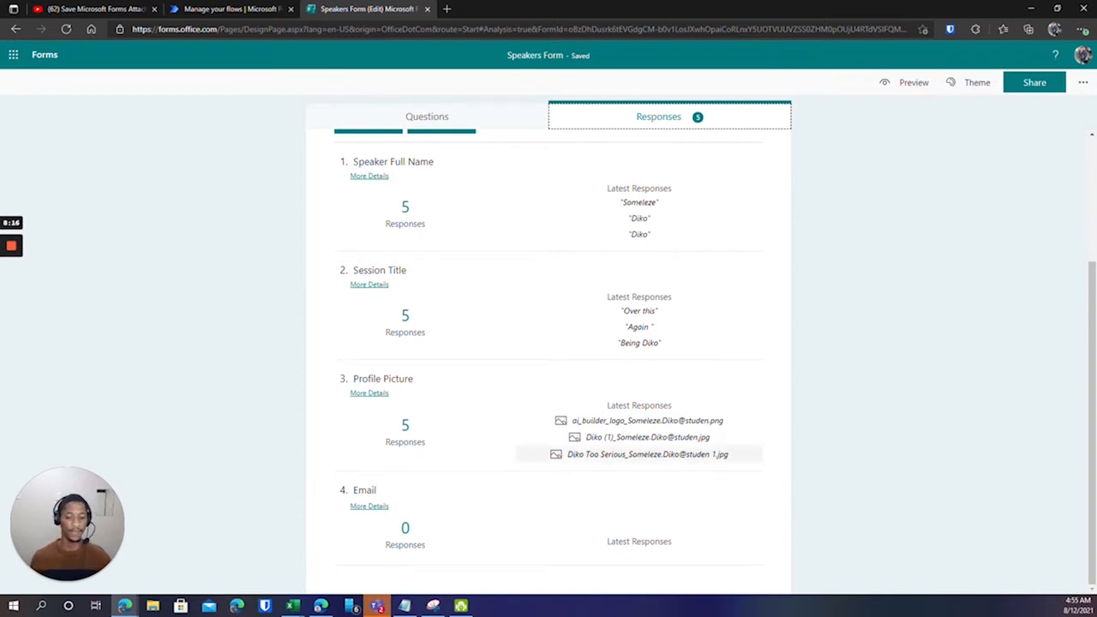
scroll(523, 445, "up", 2)
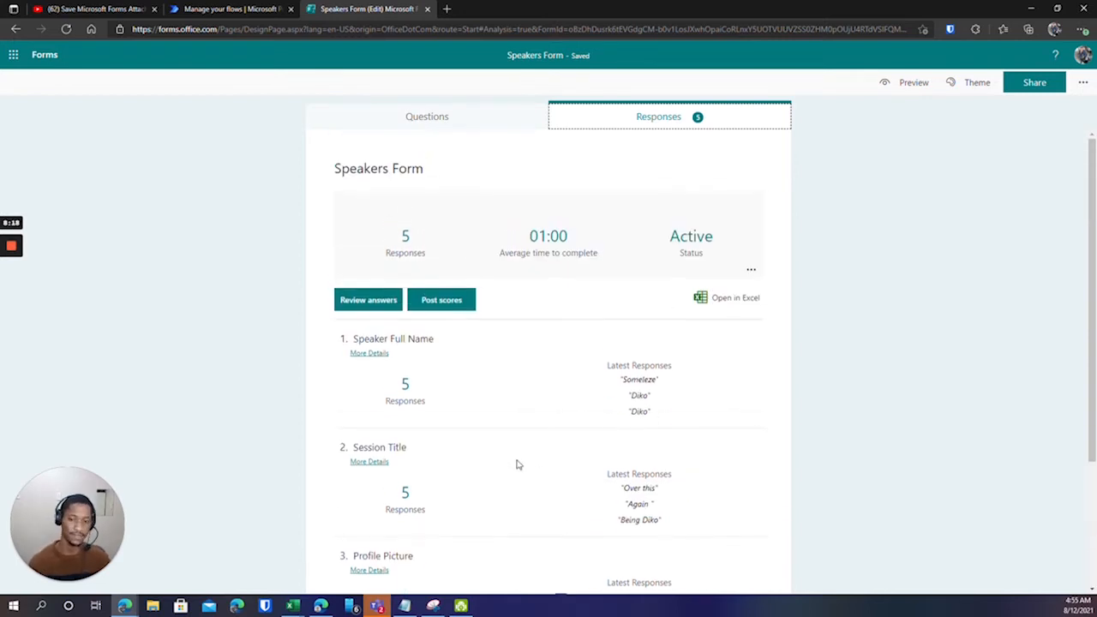
scroll(467, 412, "down", 2)
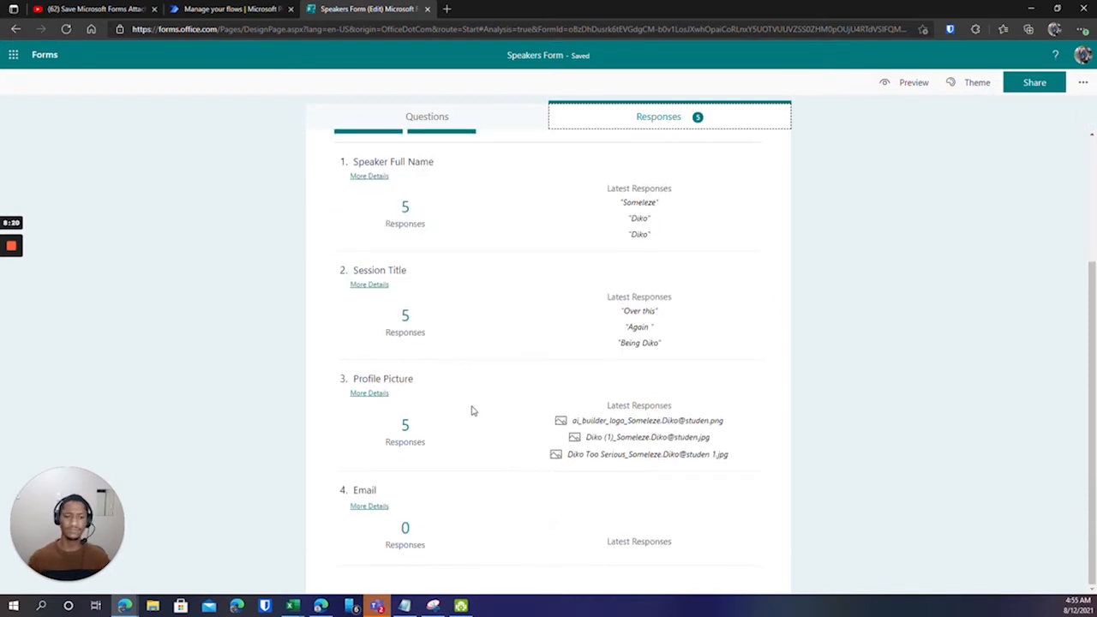
scroll(514, 428, "up", 2)
scroll(541, 443, "down", 1)
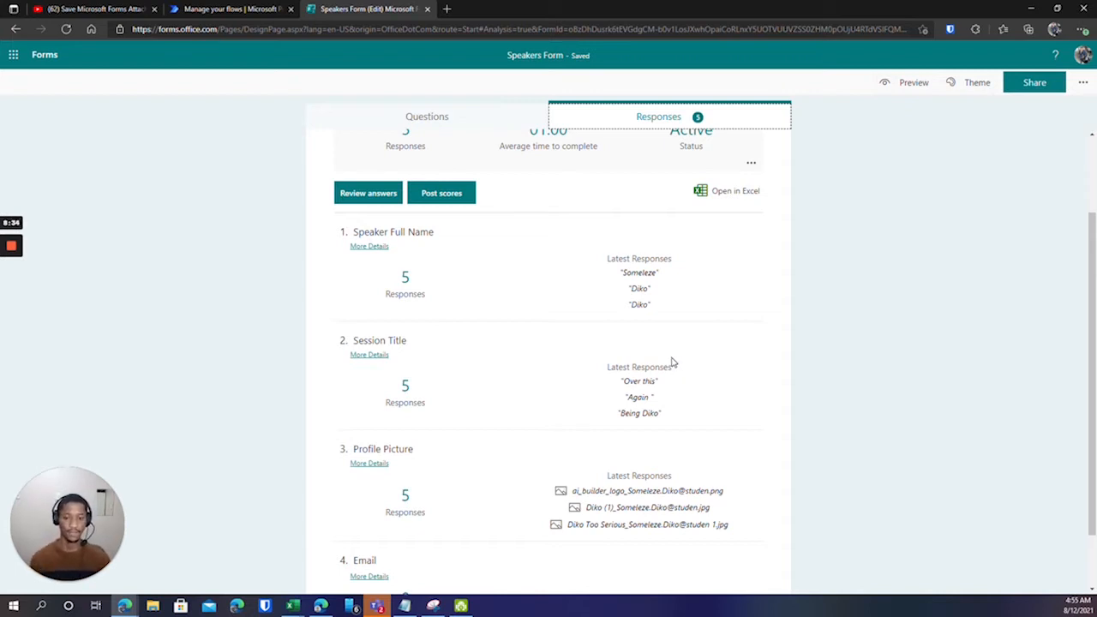
scroll(668, 360, "down", 1)
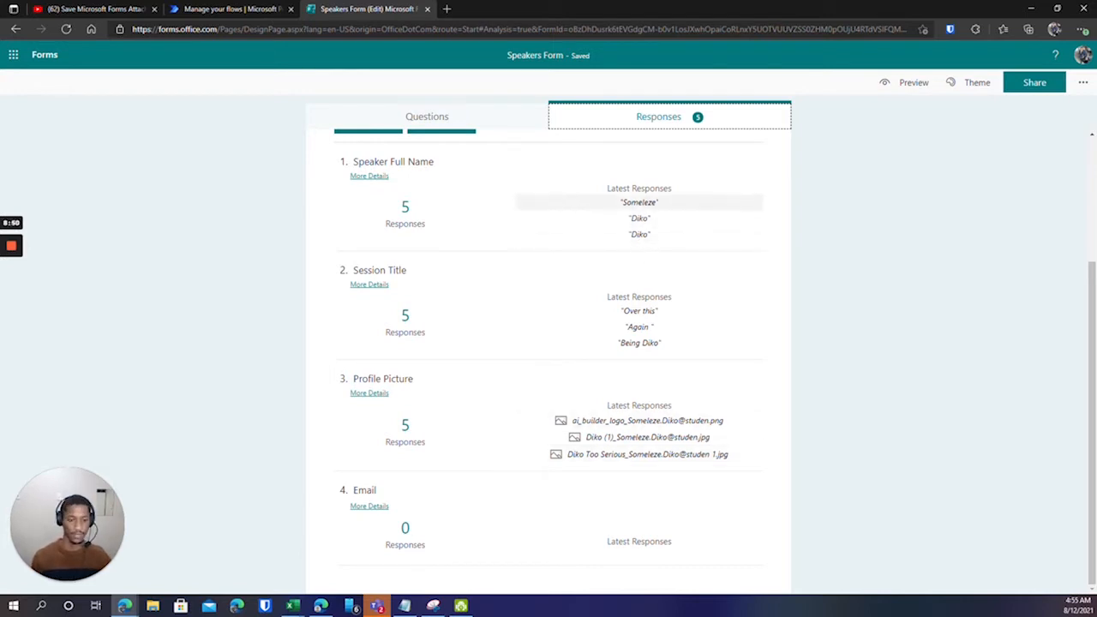
scroll(644, 261, "up", 3)
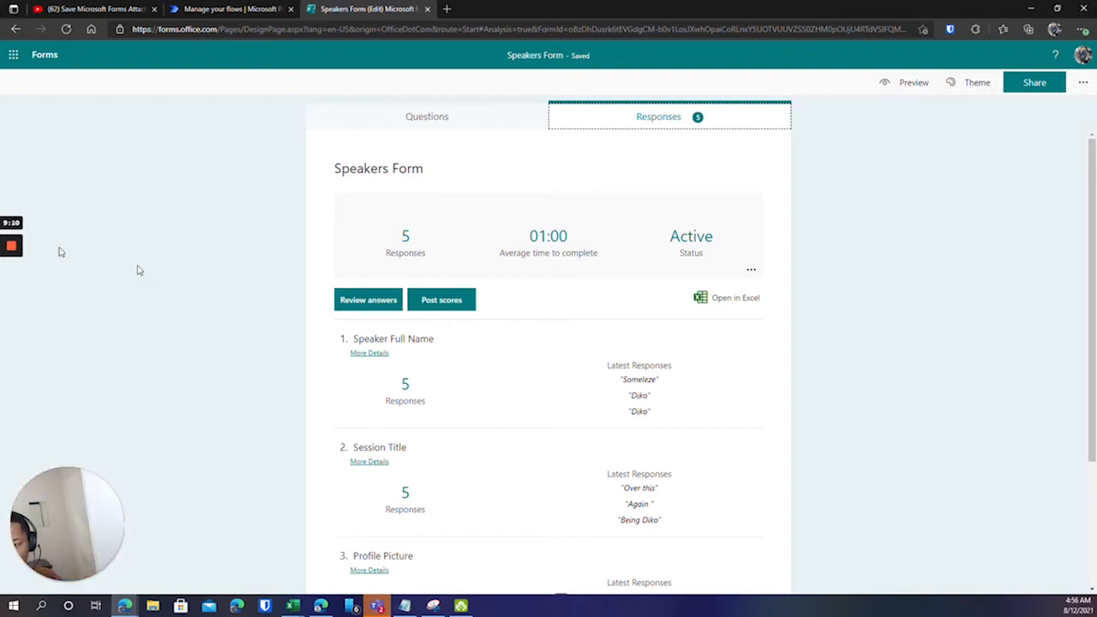
mouse_move(12, 291)
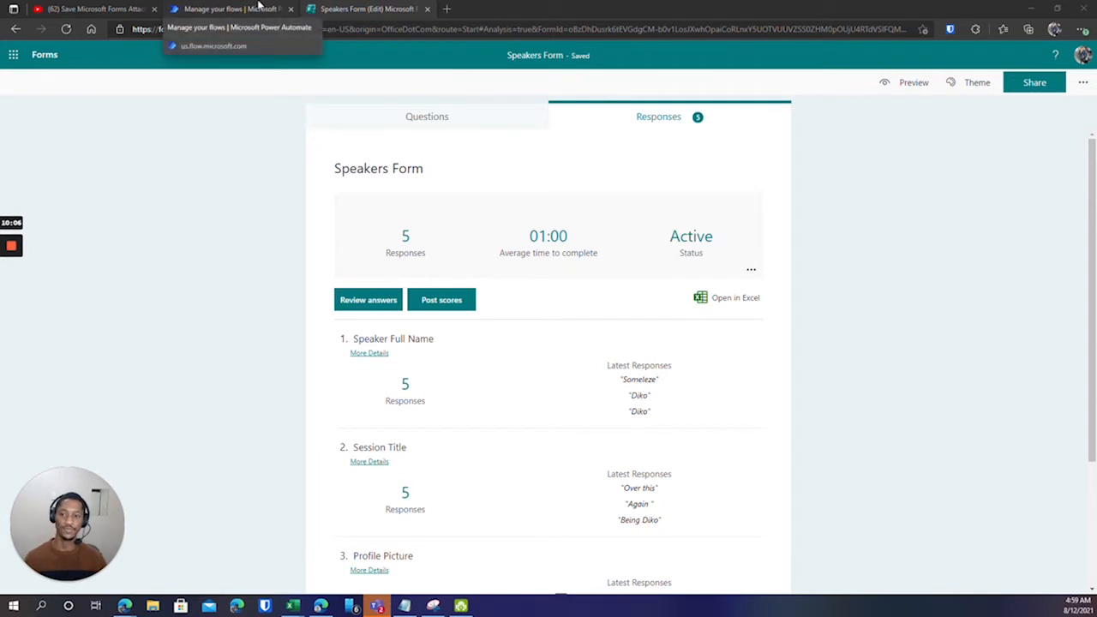
left_click(8, 54)
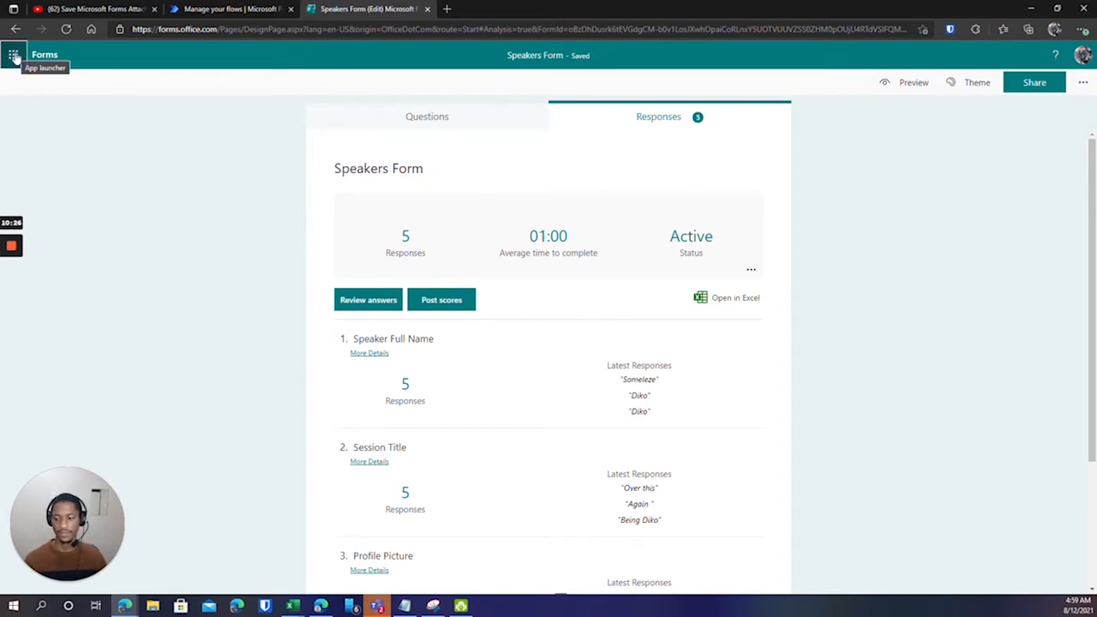
left_click(218, 11)
Open SharePoint in a new browser tab from the Office 365 app list.
left_click(13, 54)
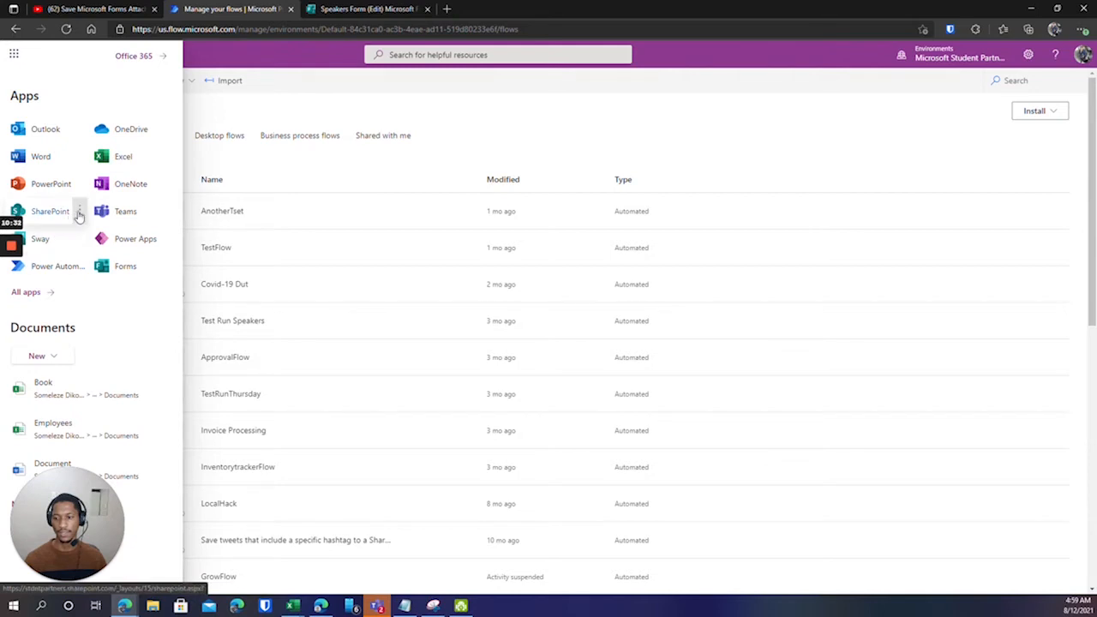
left_click(80, 211)
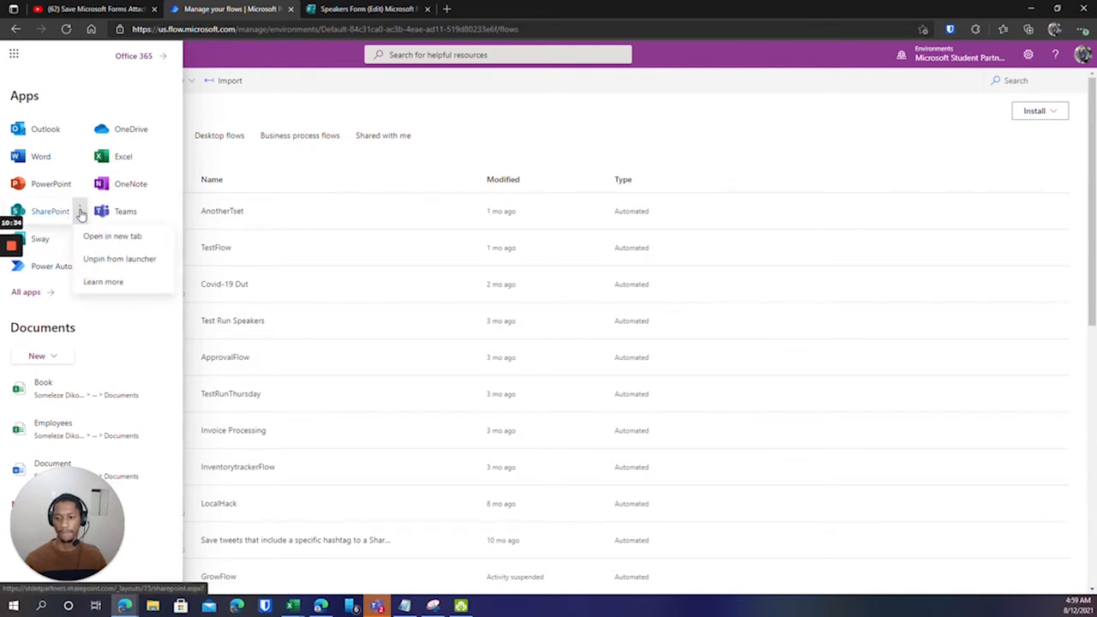
left_click(112, 237)
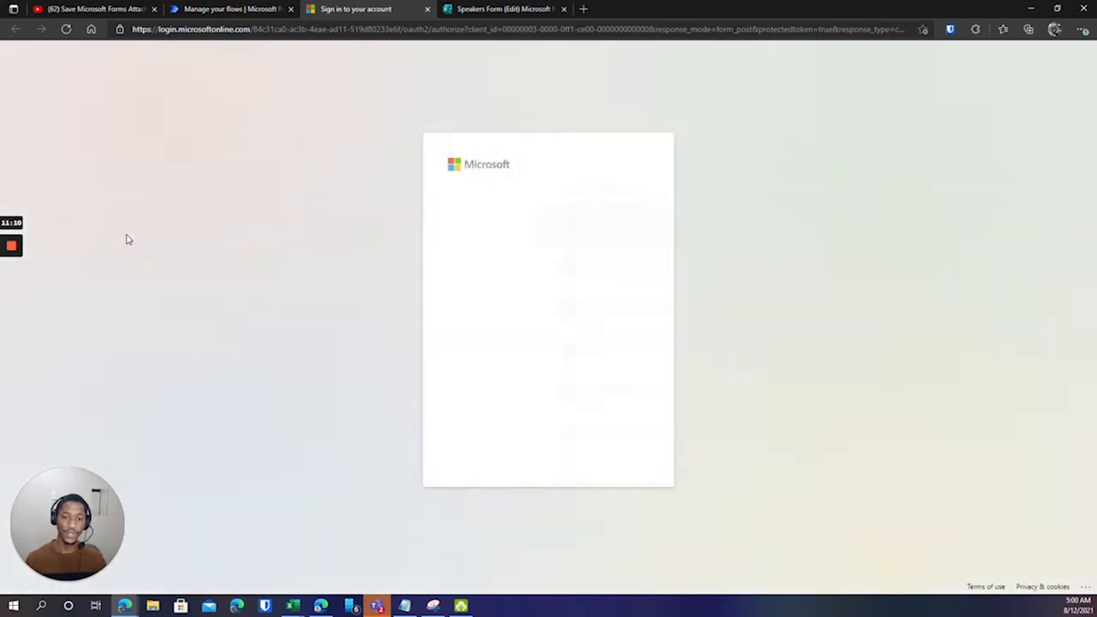
Sign in with the listed account and open the Task Manager site from Recent.
left_click(532, 225)
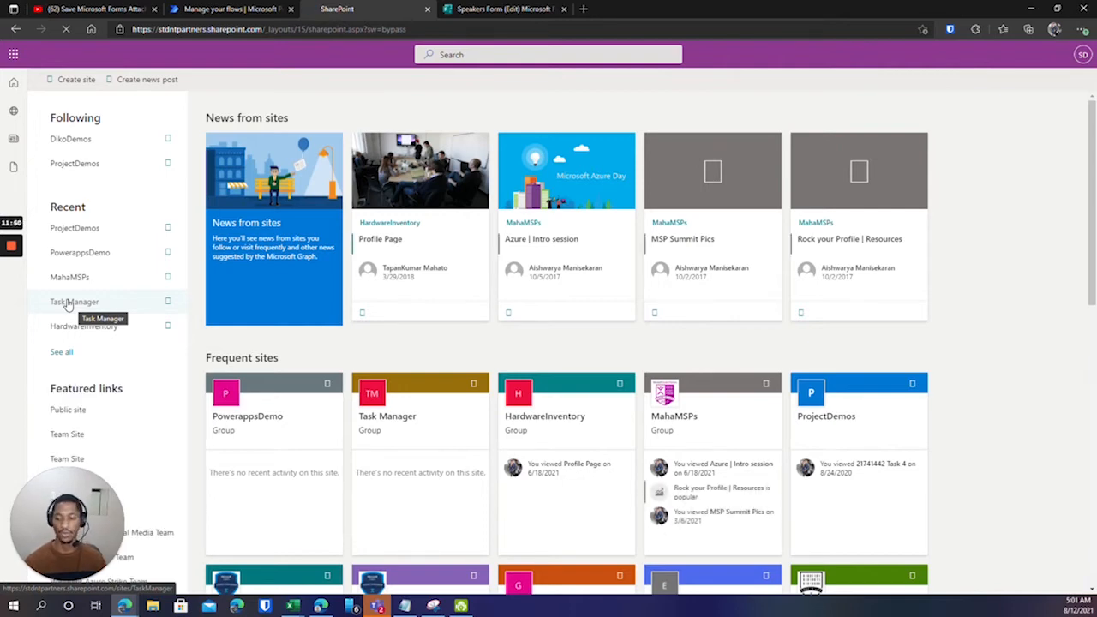
left_click(69, 303)
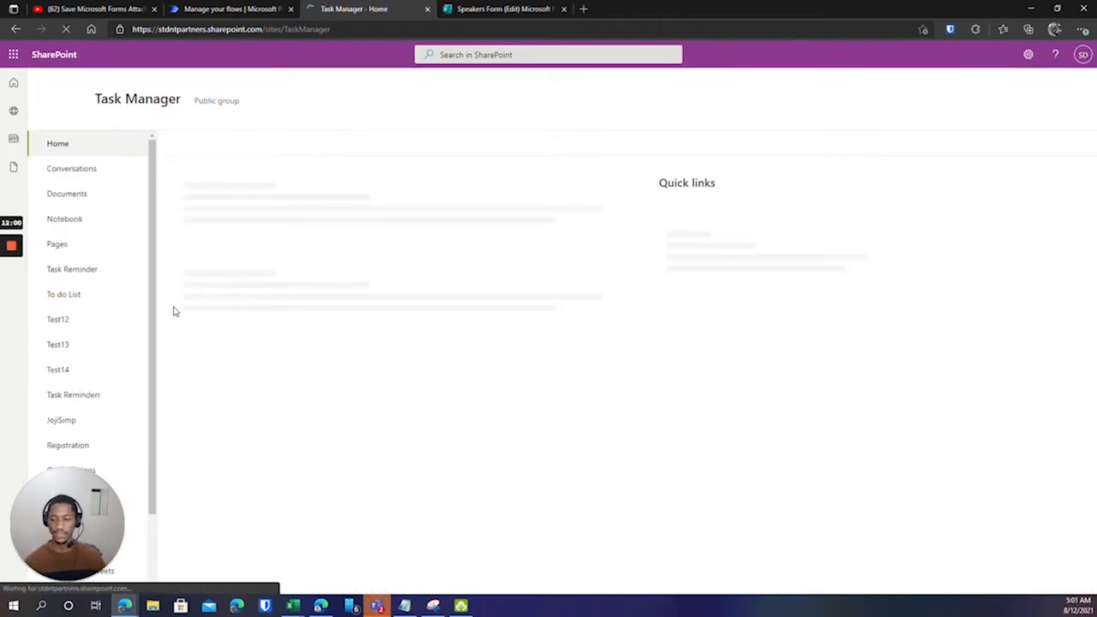
scroll(87, 294, "down", 2)
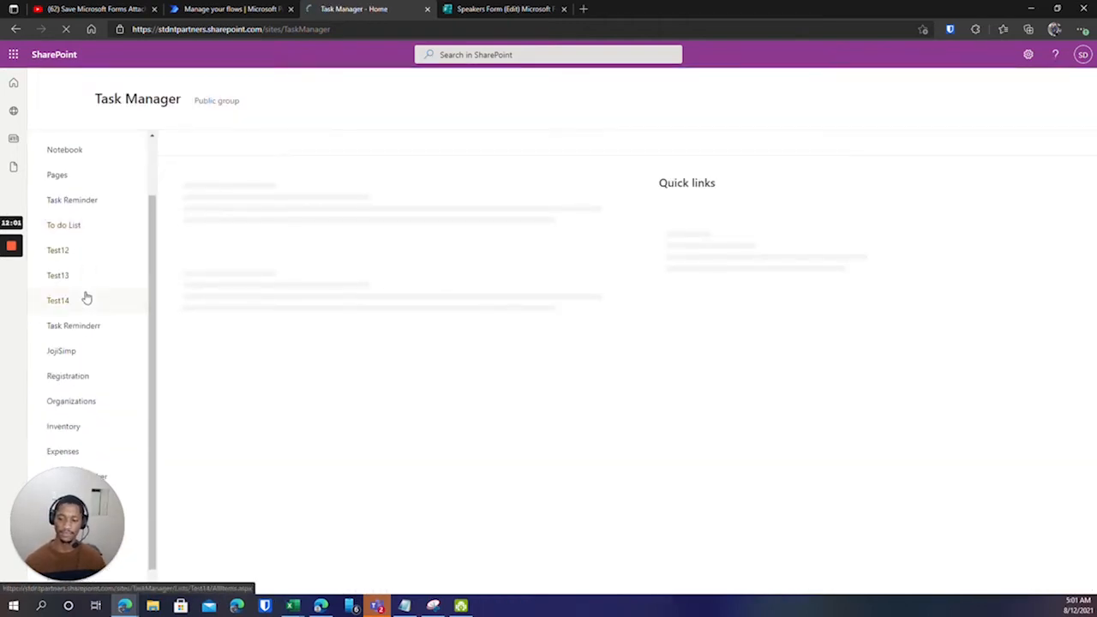
Try the Expenses list link and scroll through the Task Manager site contents.
left_click(54, 458)
left_click_drag(68, 506, 426, 502)
scroll(81, 345, "down", 1)
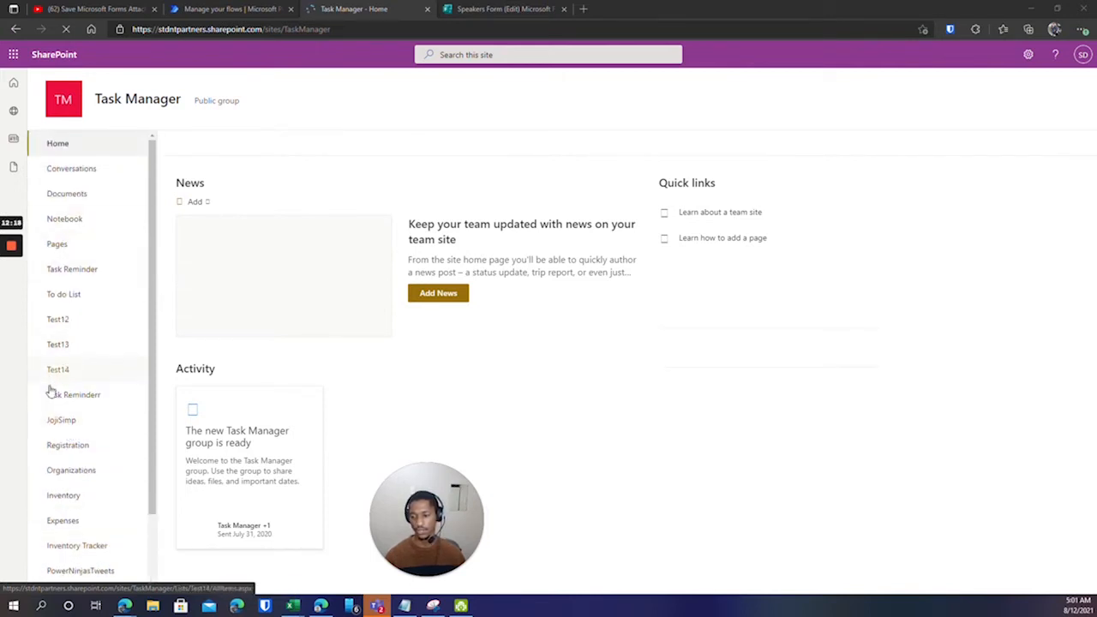
scroll(77, 416, "down", 2)
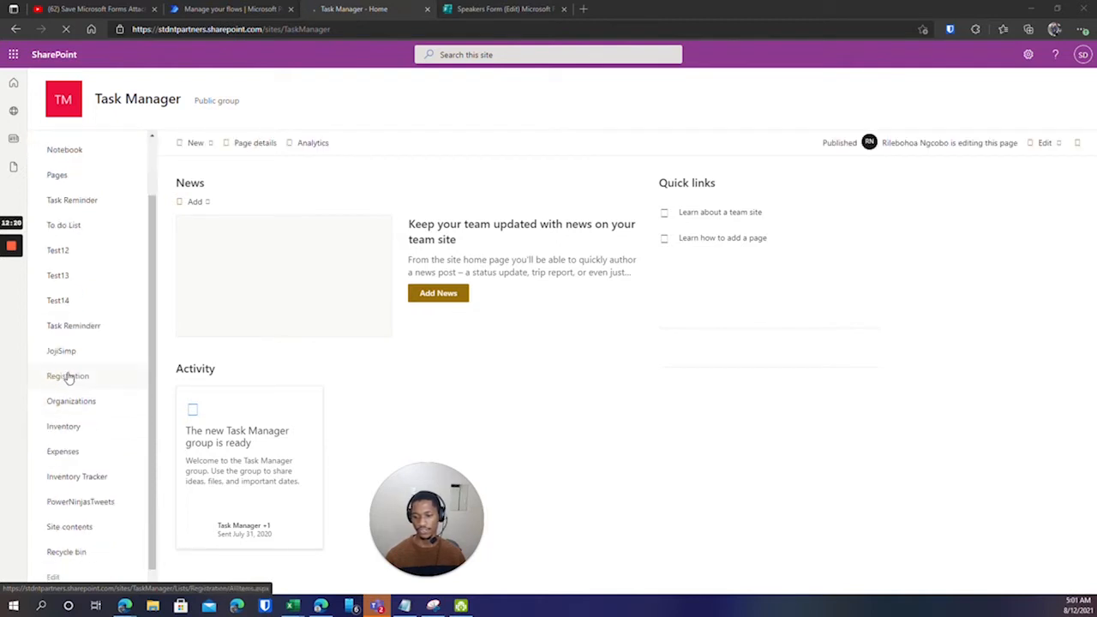
scroll(70, 460, "down", 1)
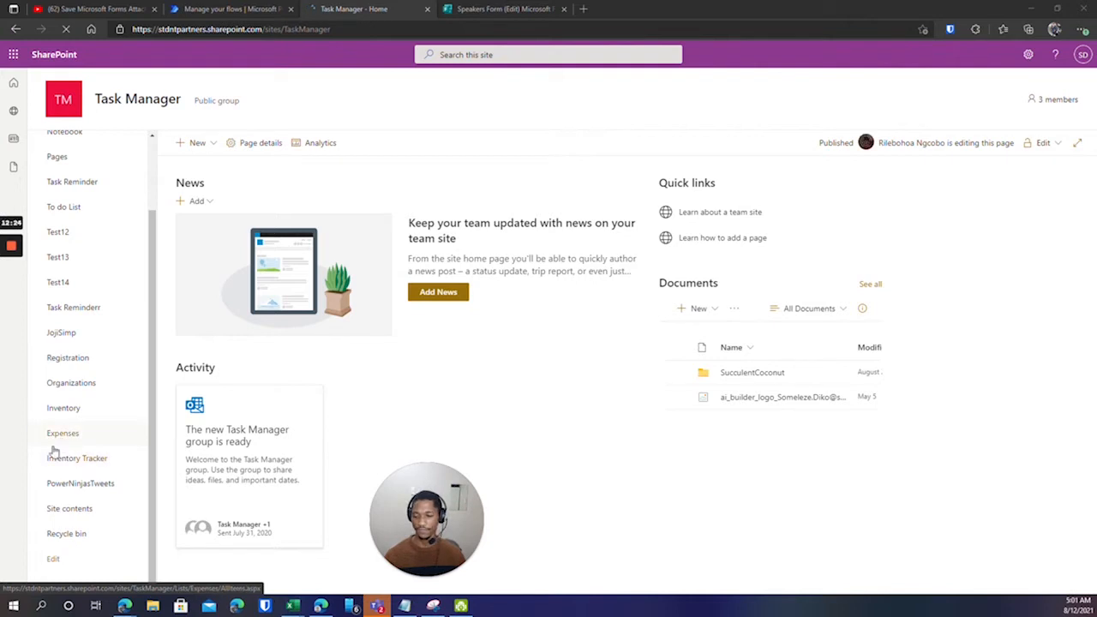
scroll(67, 446, "up", 3)
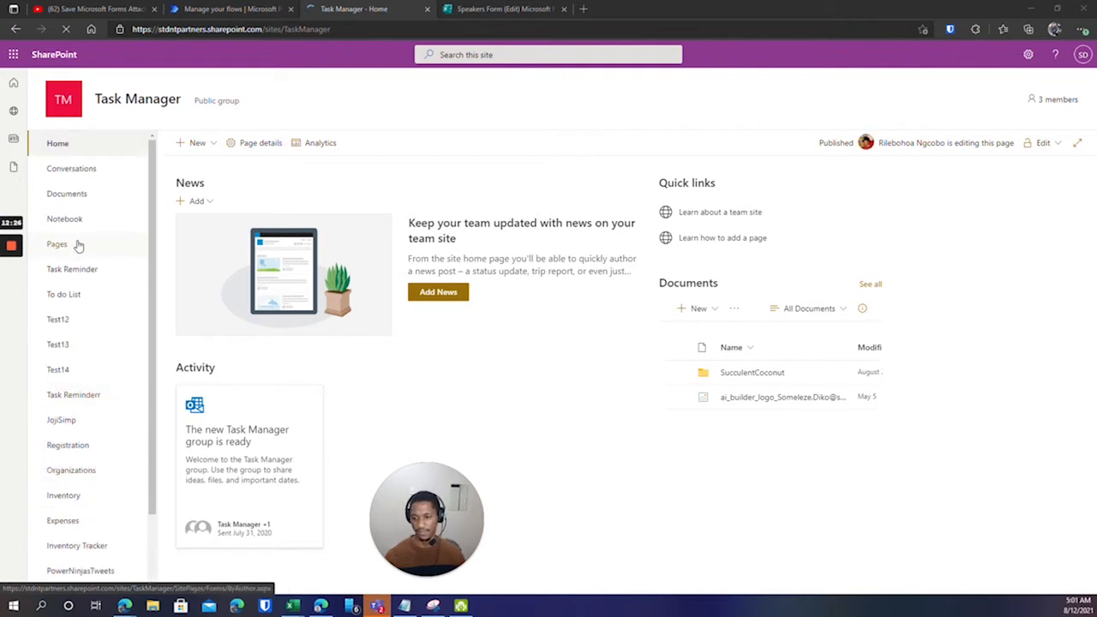
left_click(67, 477)
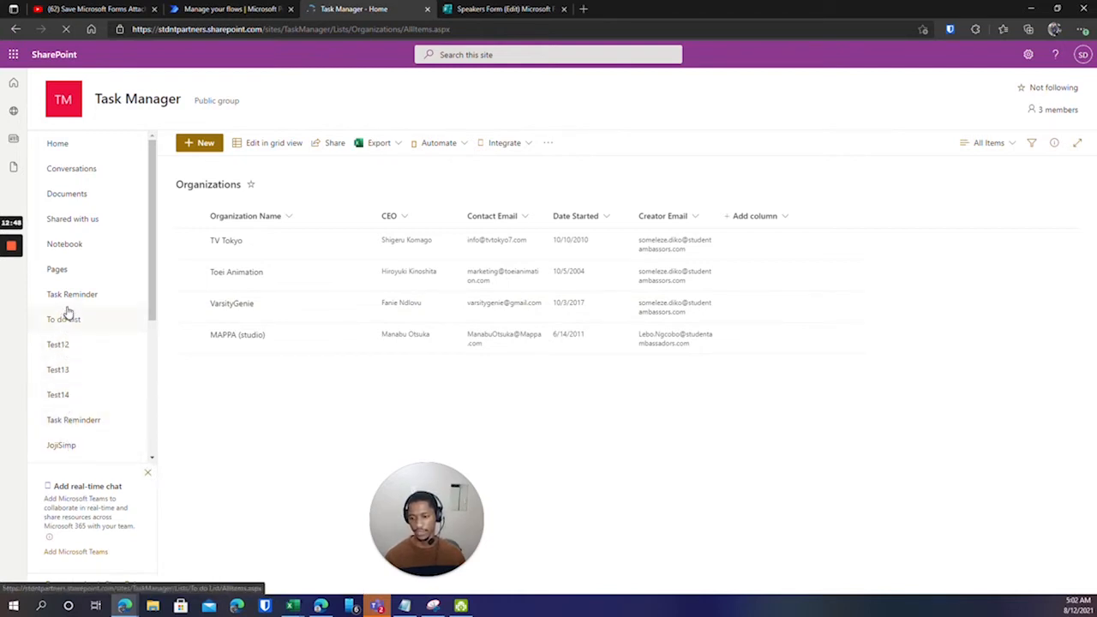
scroll(72, 318, "down", 3)
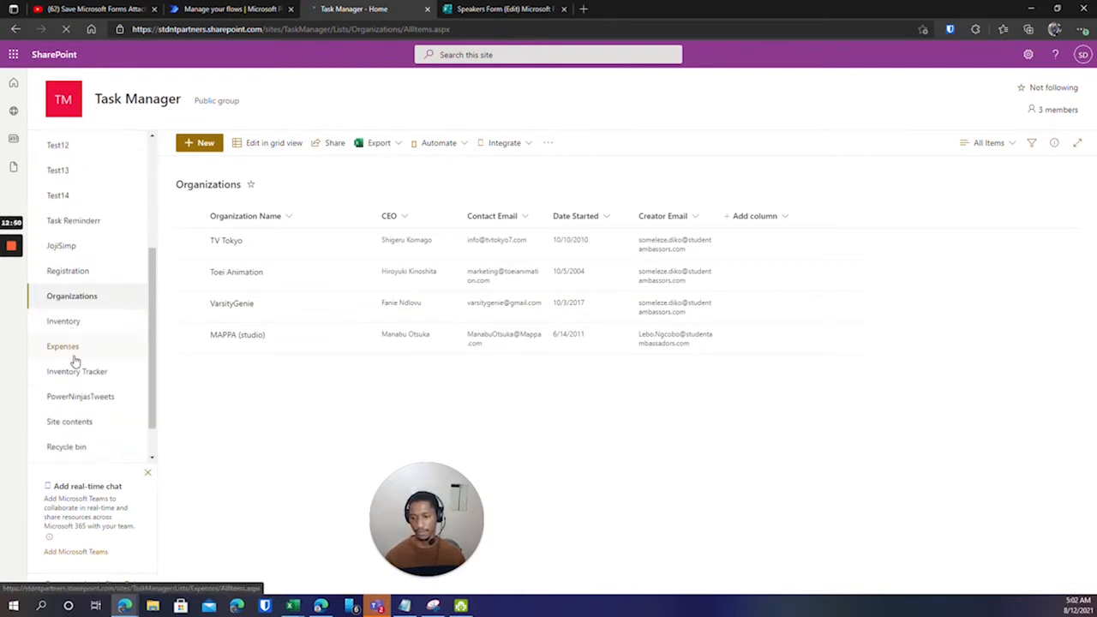
scroll(74, 360, "down", 1)
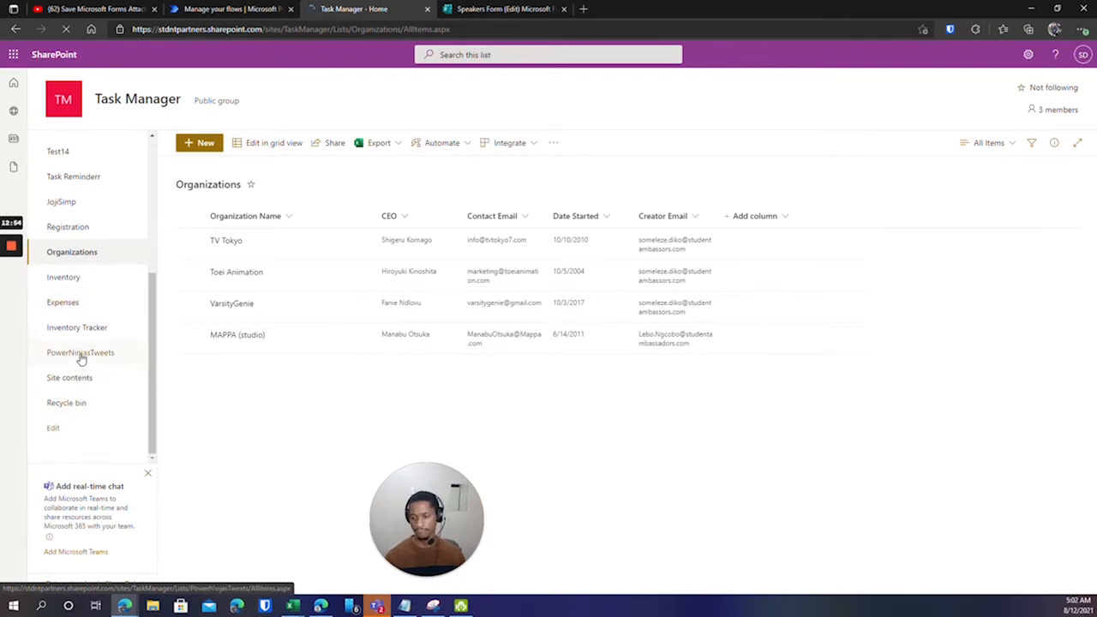
scroll(75, 319, "up", 4)
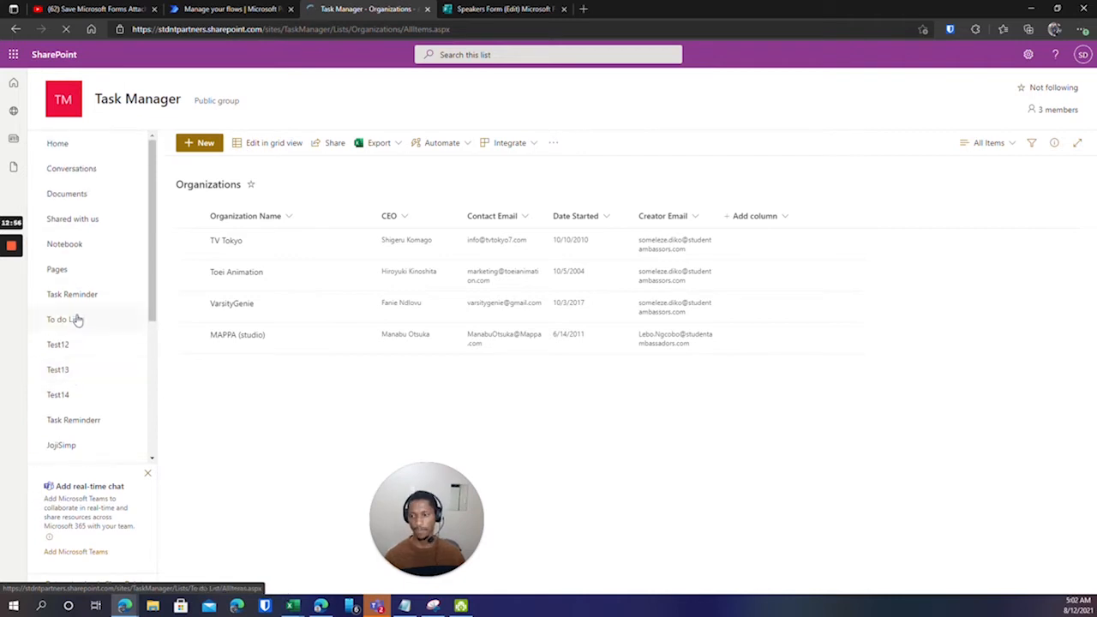
left_click(15, 28)
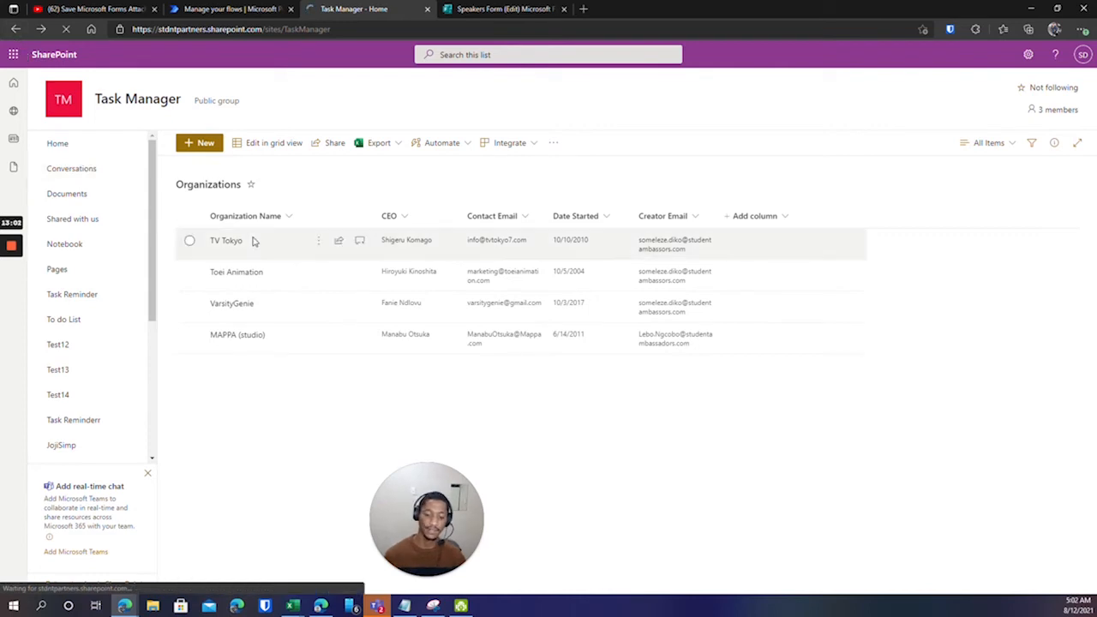
left_click_drag(441, 516, 565, 499)
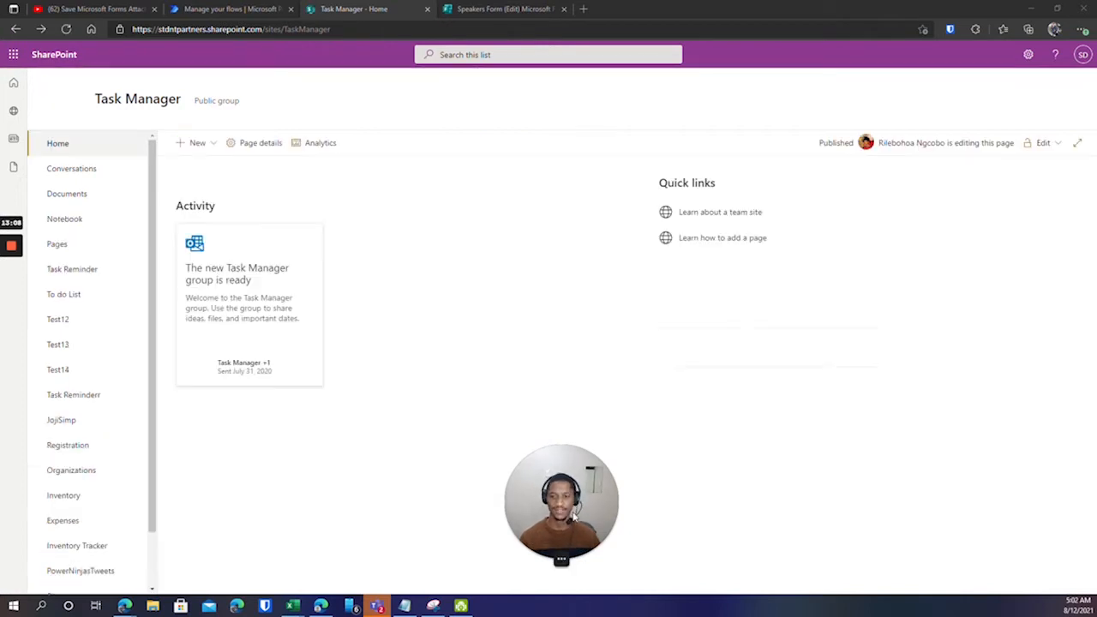
Go back, visit the PowerappsDemo site, then return to the SharePoint start page.
left_click(17, 29)
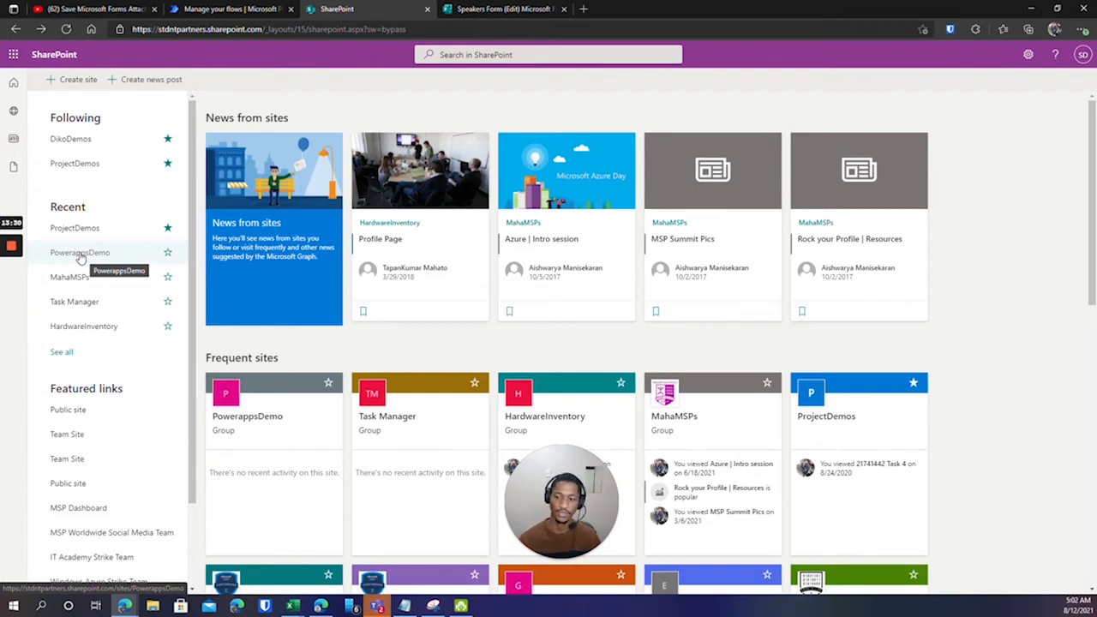
left_click(79, 255)
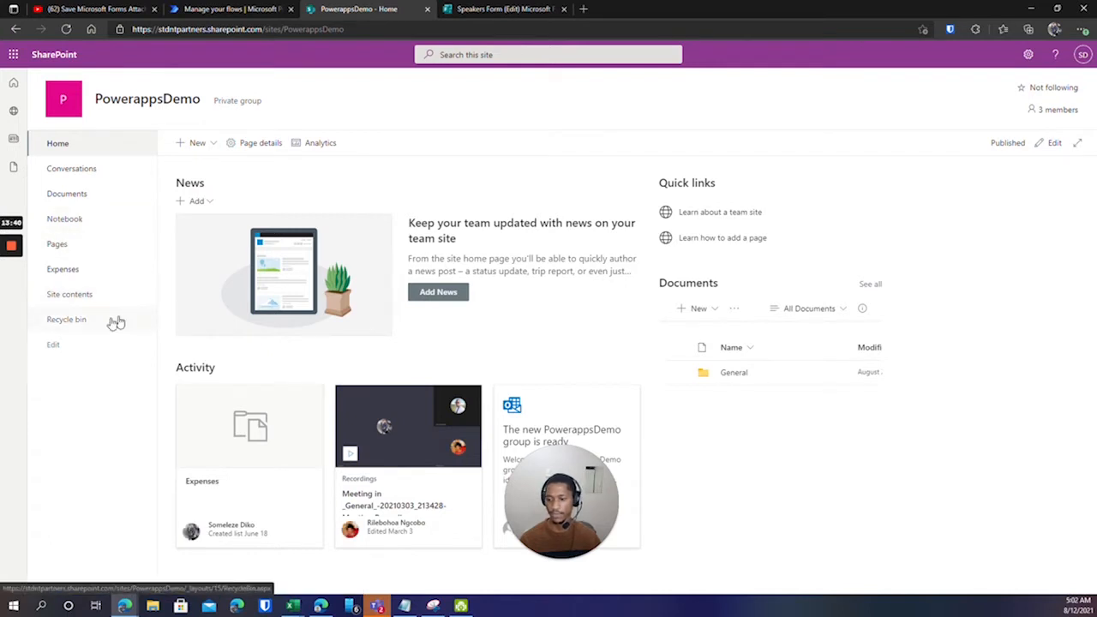
left_click(12, 29)
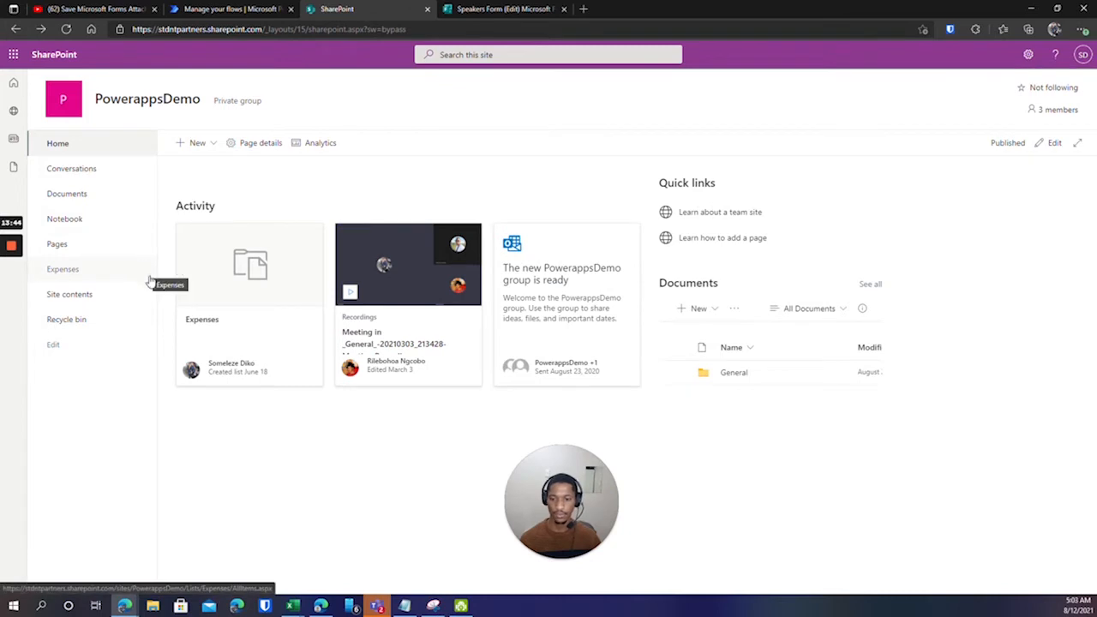
left_click(58, 143)
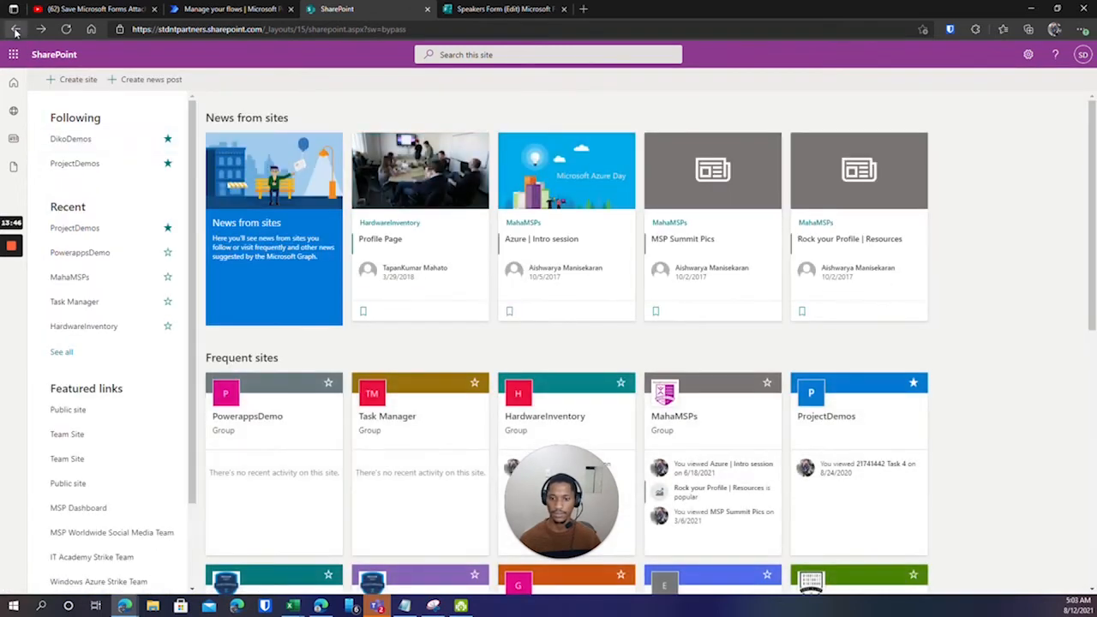
Browse the ProjectDemos site's extra pages, then go back and reopen the Task Manager site.
left_click(74, 232)
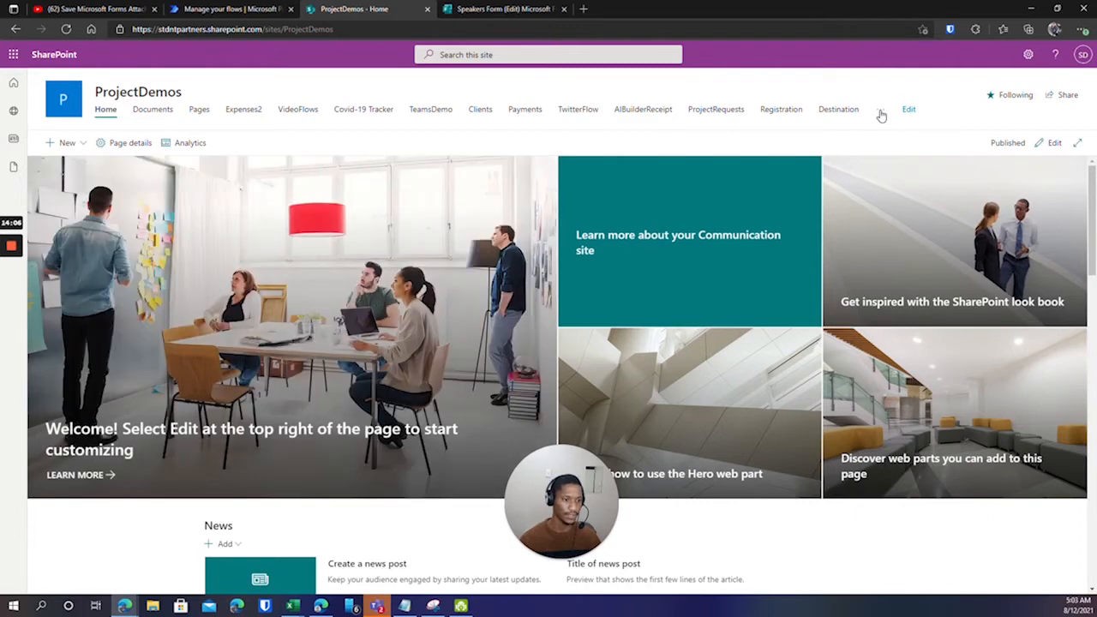
left_click(881, 110)
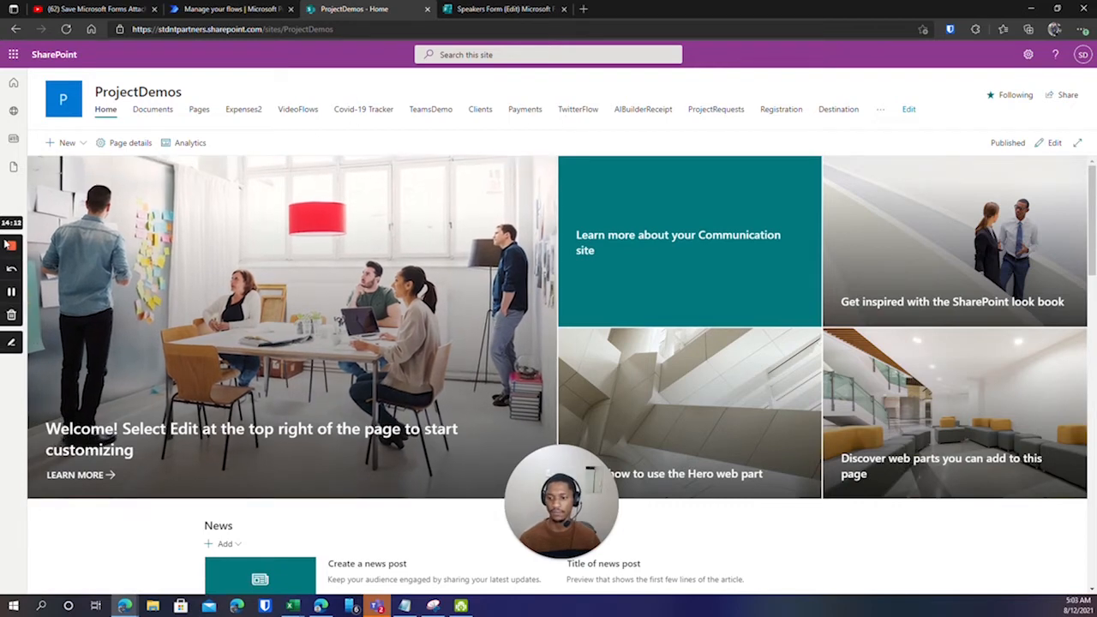
left_click(13, 291)
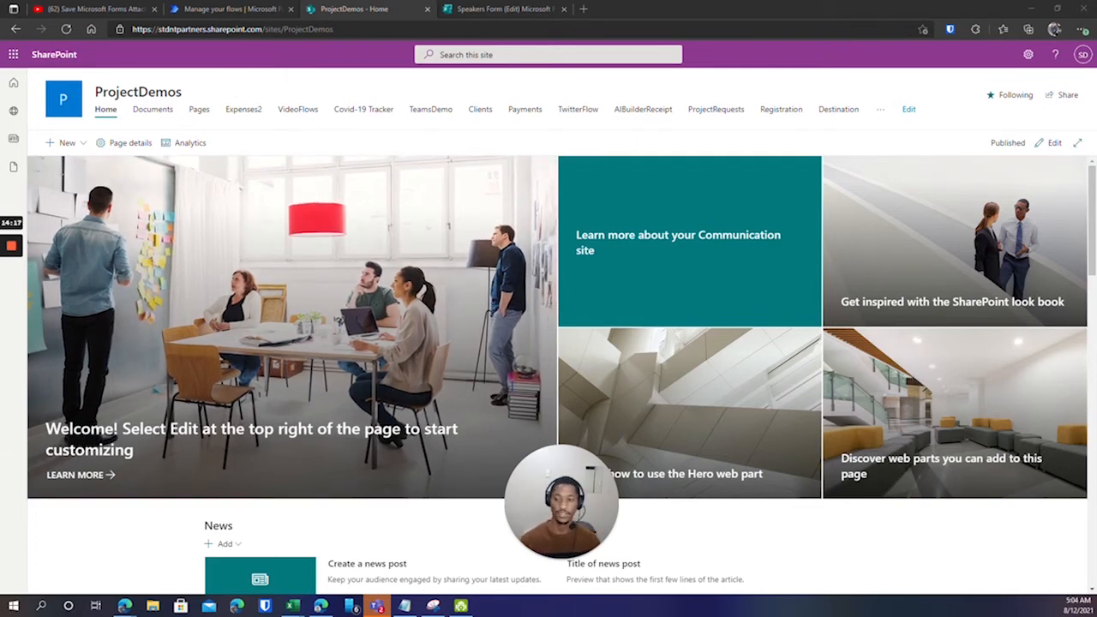
left_click(16, 29)
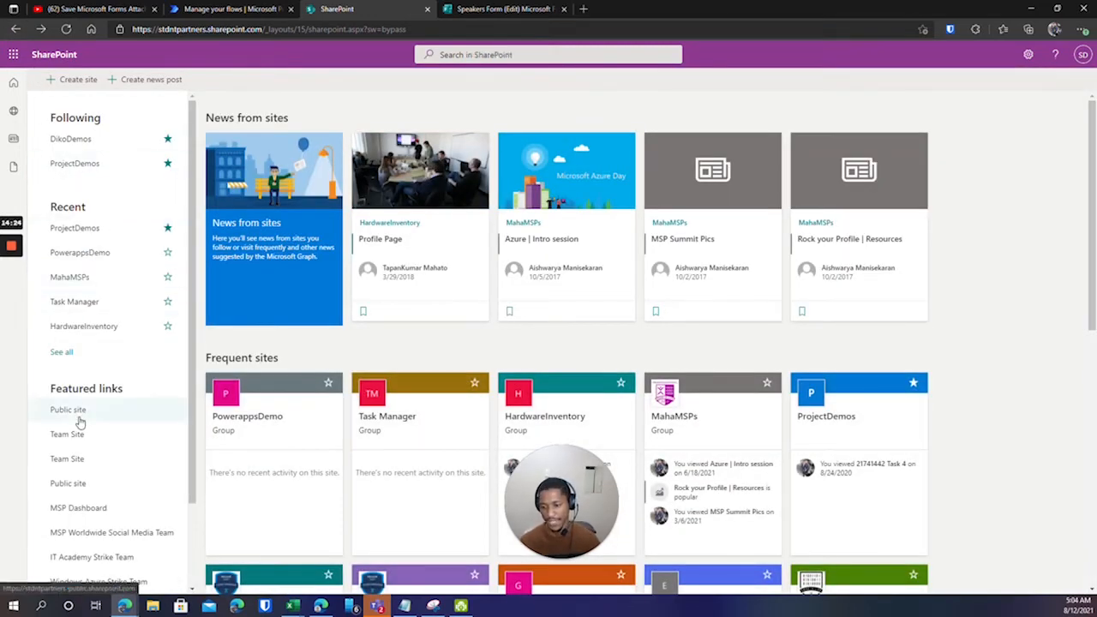
left_click(85, 302)
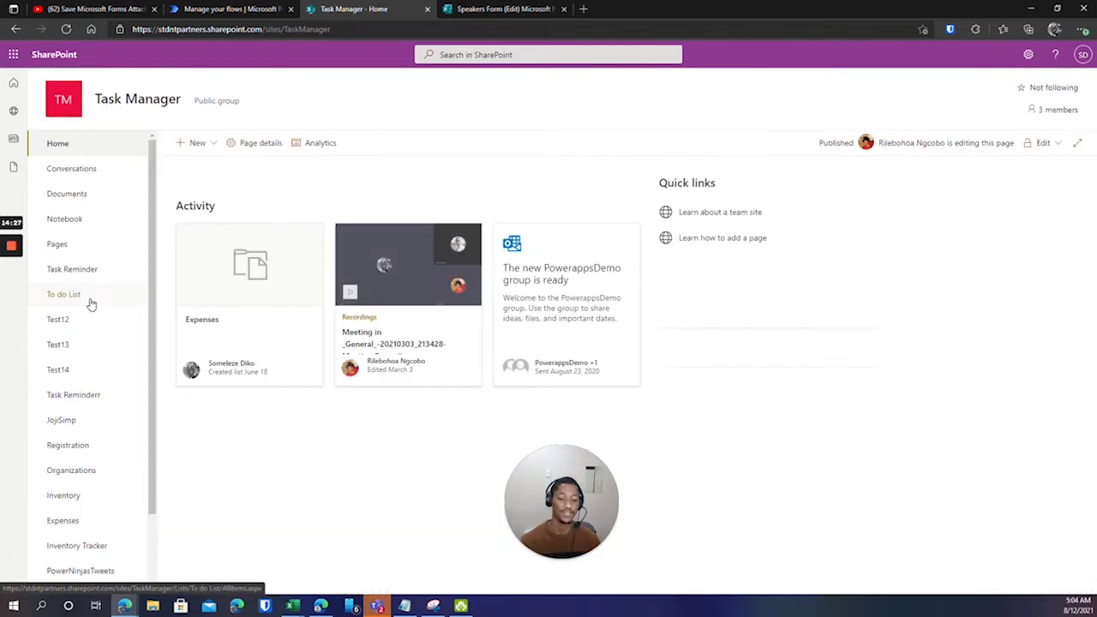
Open the Test13 list in Task Manager and begin adding a new column.
left_click(68, 348)
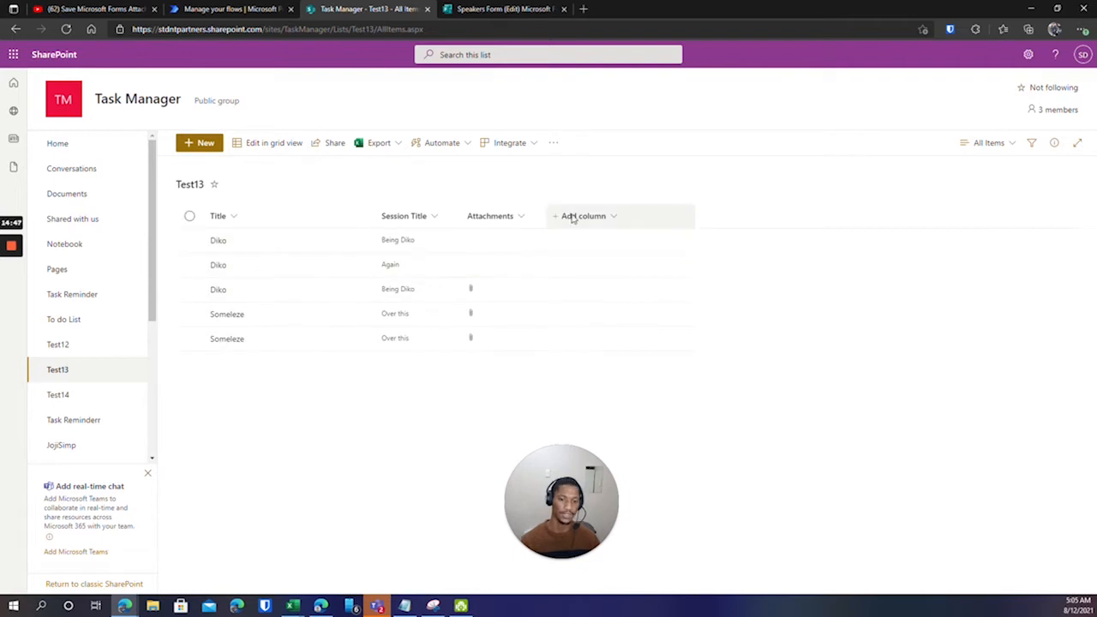
left_click(610, 217)
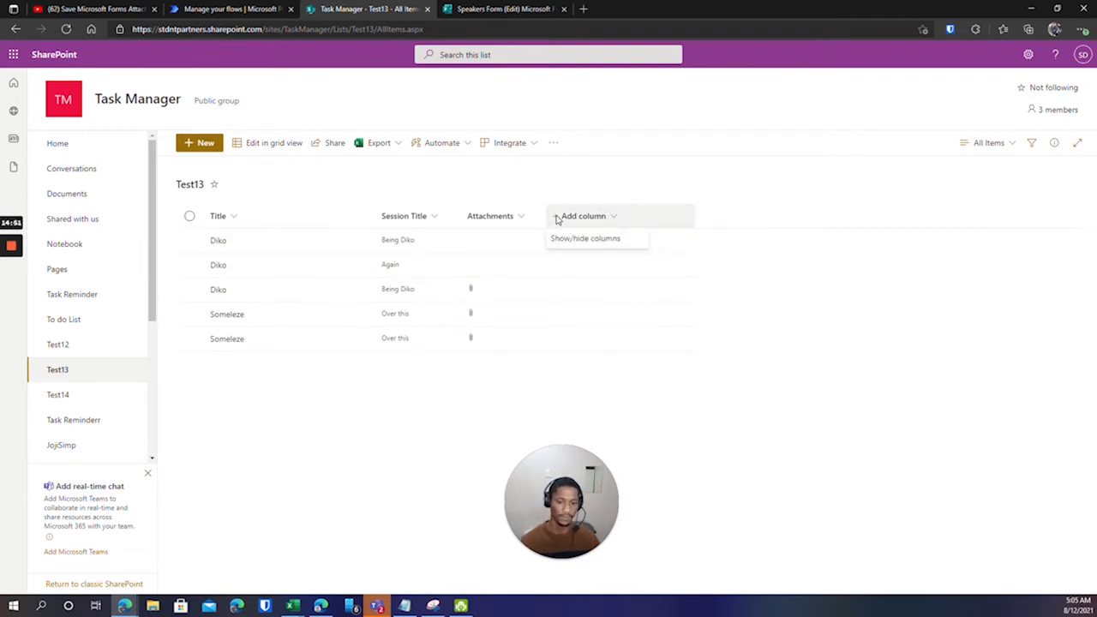
Create a single-line-of-text column named 'Email' in the Test13 list and save it.
left_click(574, 240)
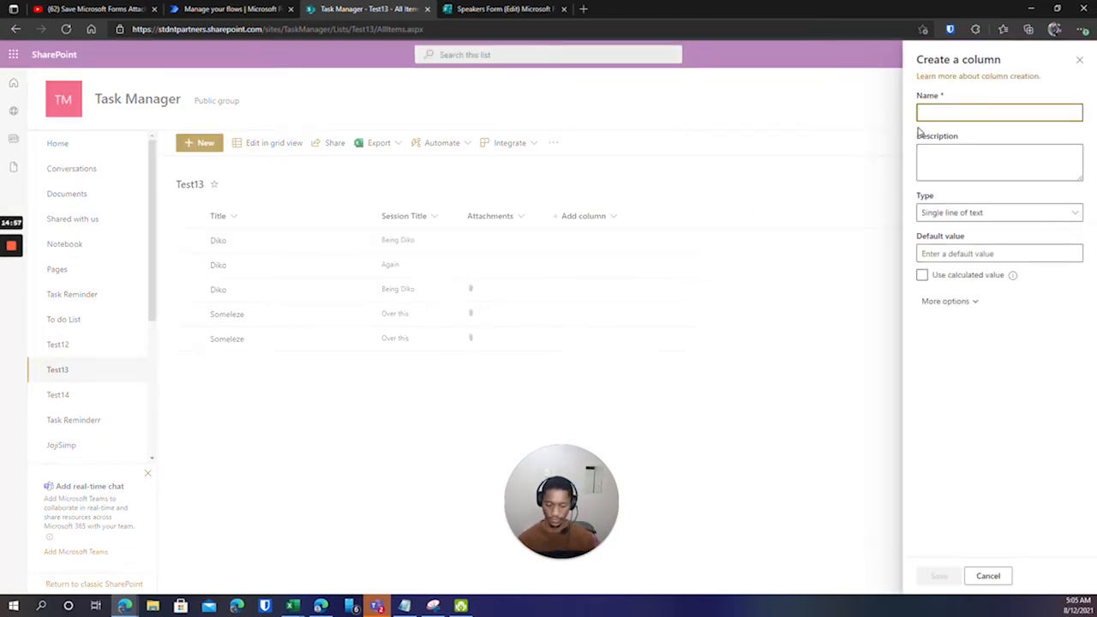
type("EMAIL")
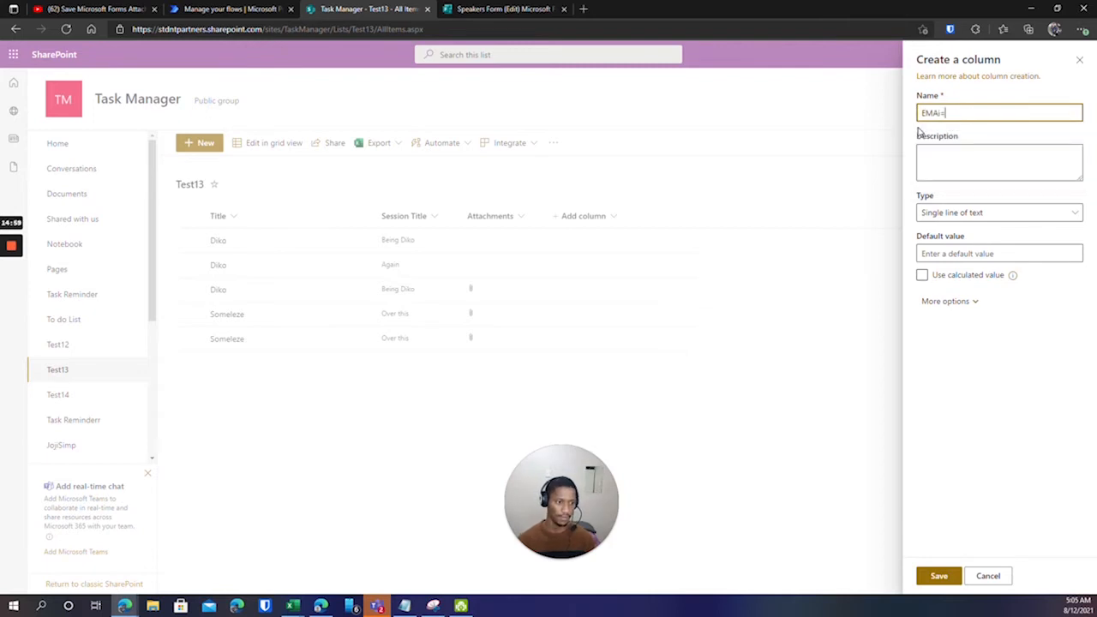
key("BackSpace")
key("BackSpace")
key("BackSpace")
key("BackSpace")
type("Email")
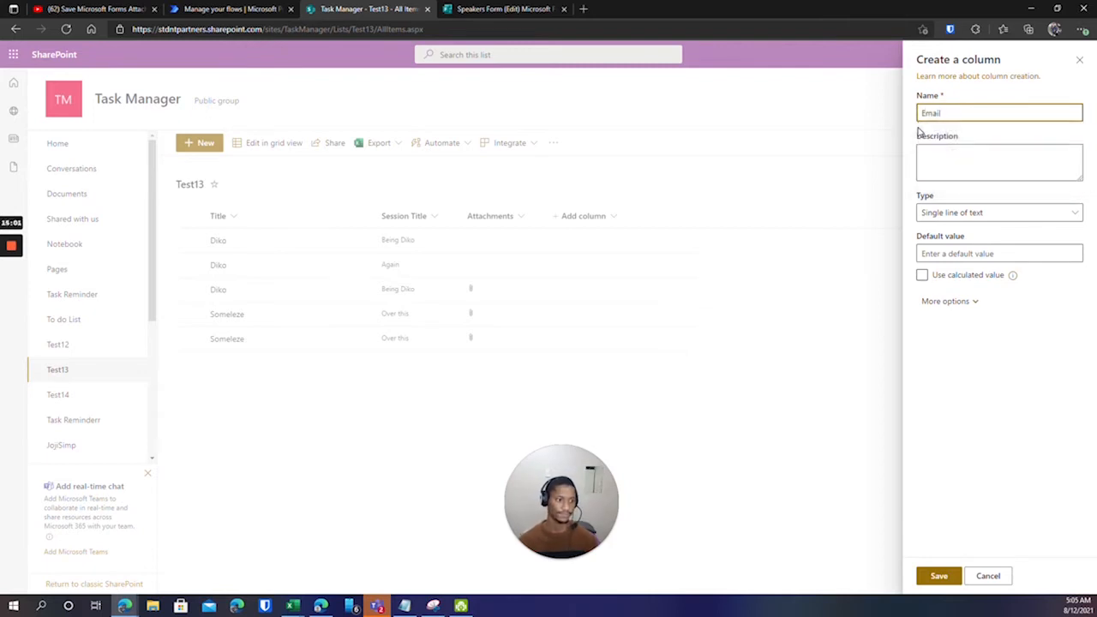
left_click(938, 576)
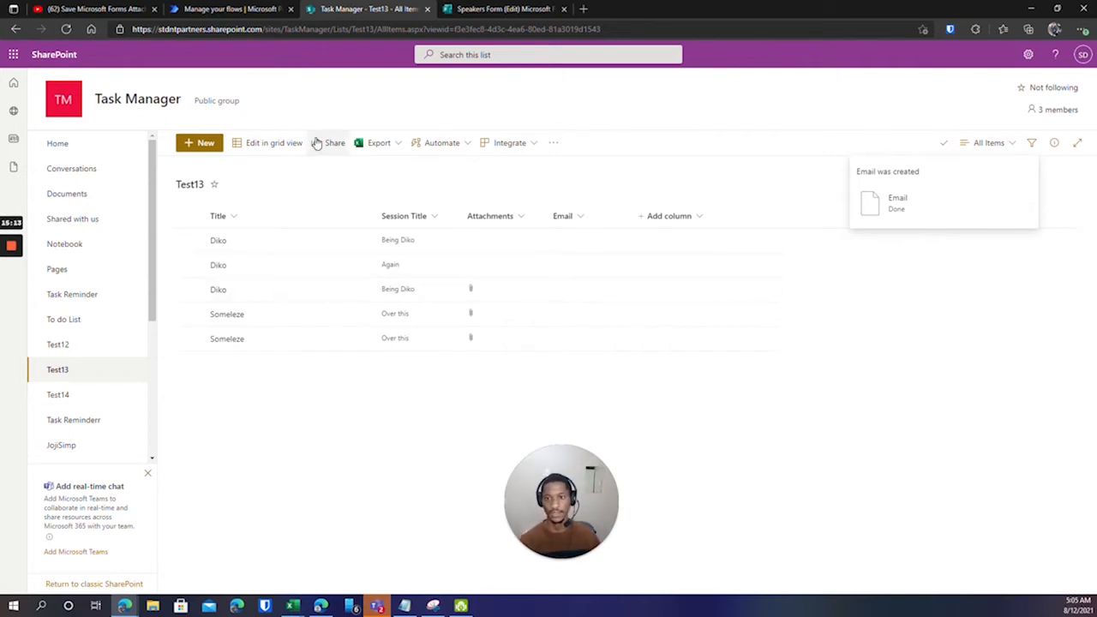
left_click(237, 9)
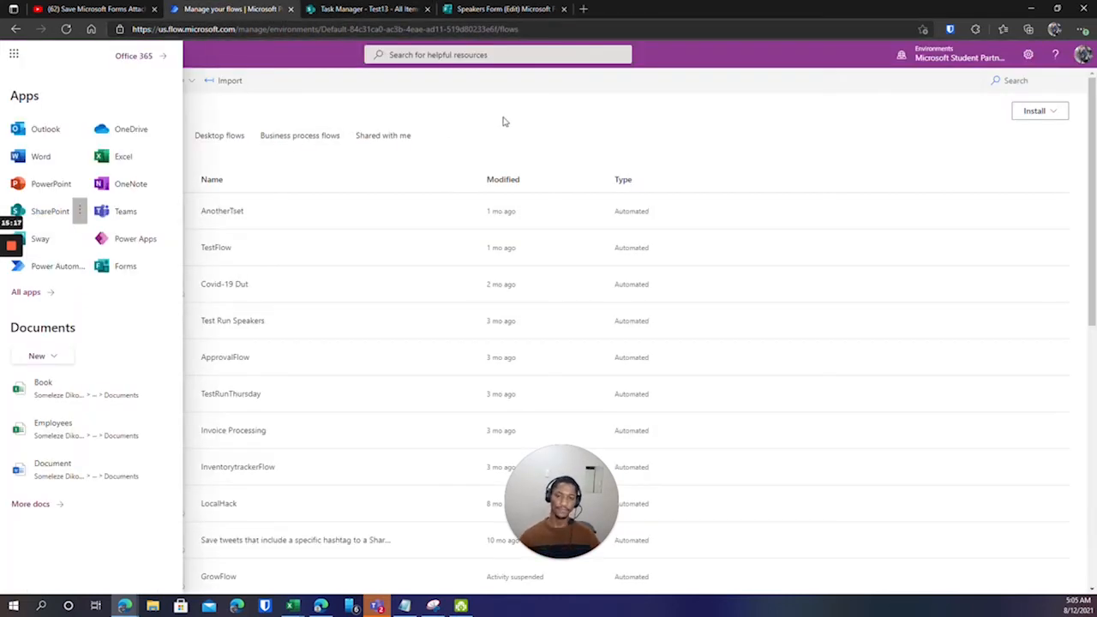
left_click(469, 106)
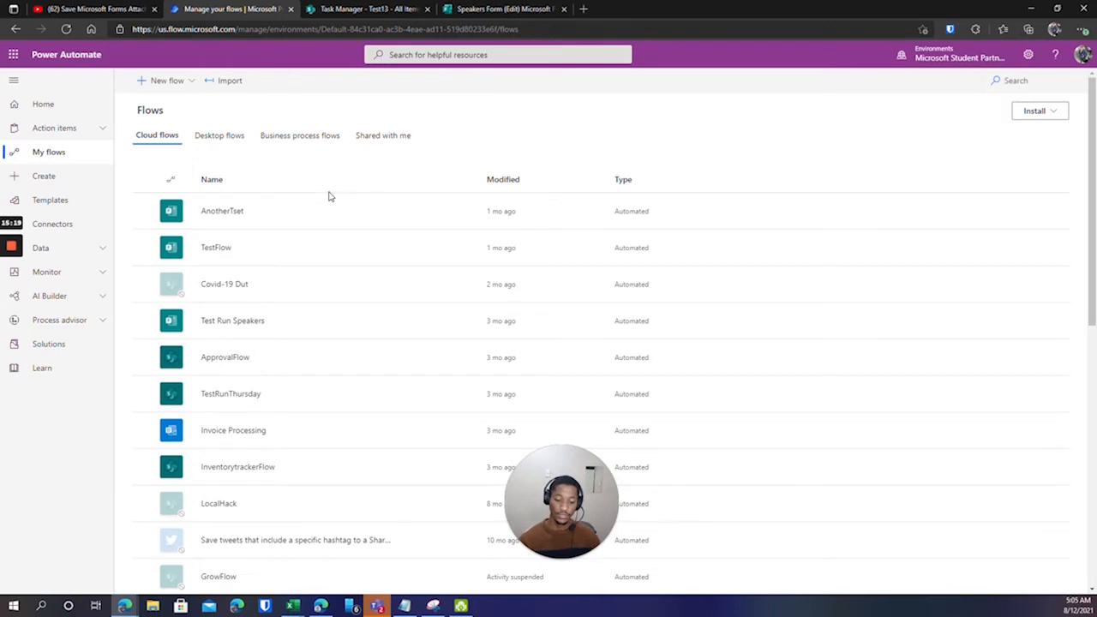
left_click(351, 10)
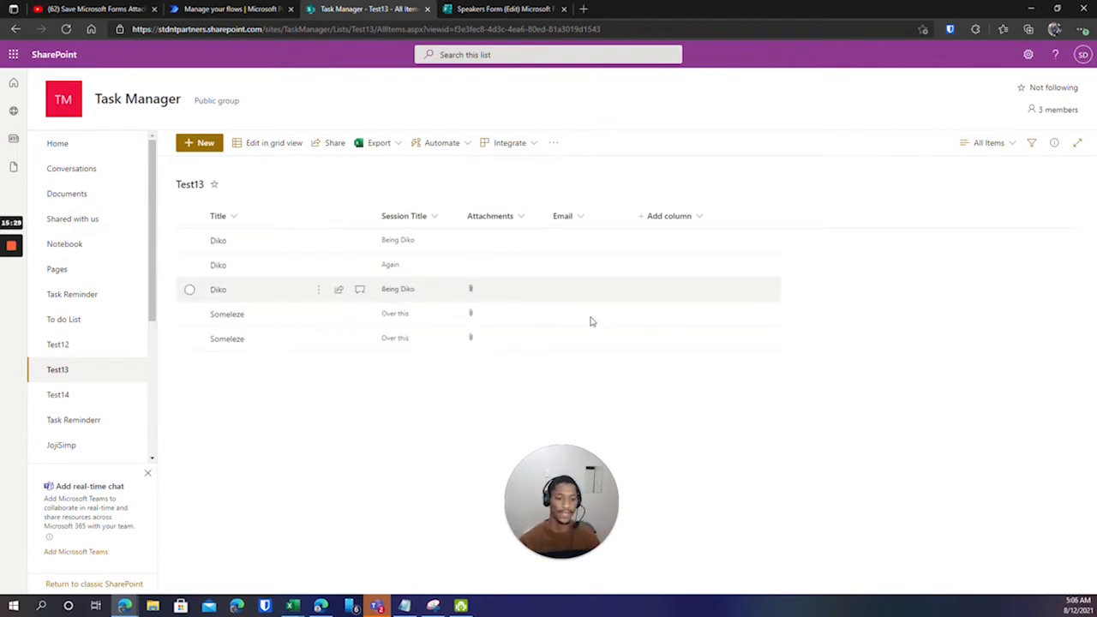
View the last Someleze item's details (Session Title 'Over this', Email blank), then close them.
left_click(188, 340)
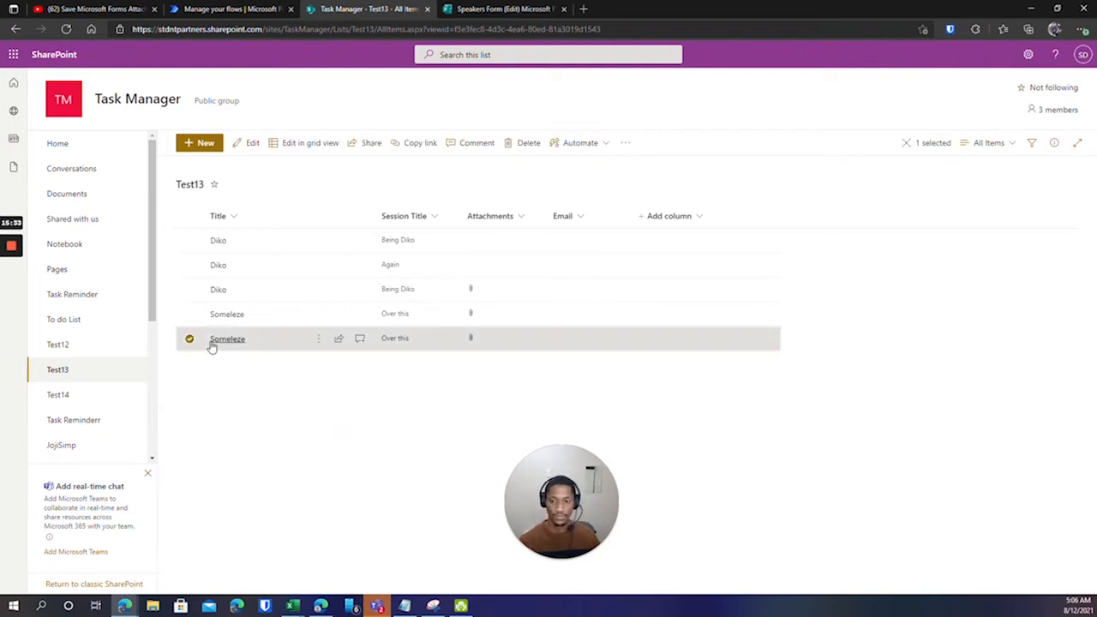
right_click(233, 343)
key("Escape")
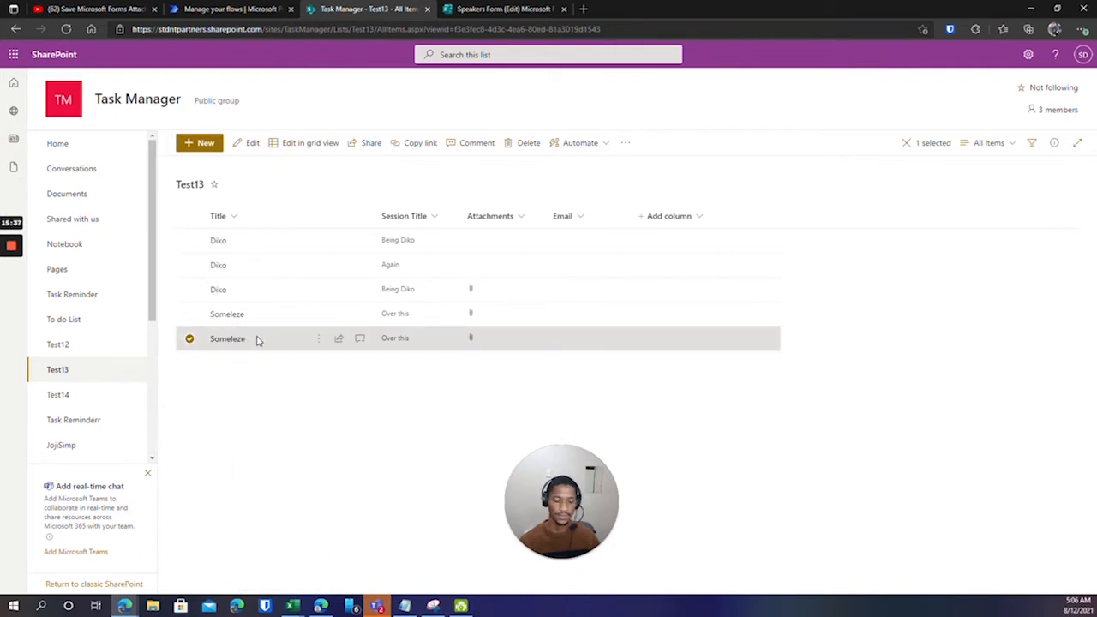
left_click(360, 338)
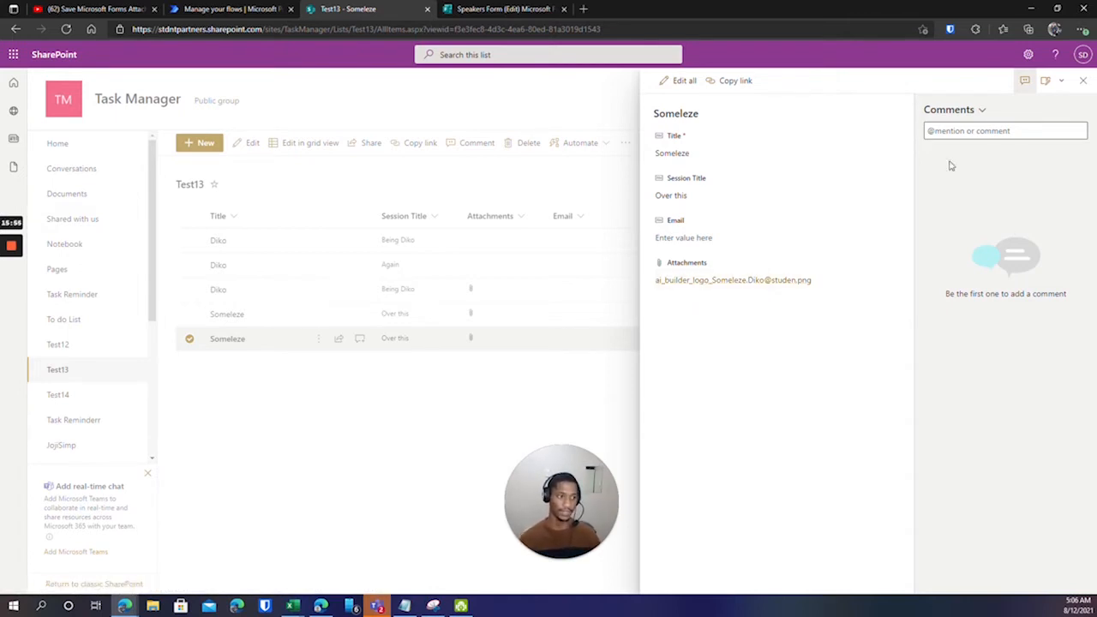
left_click(1085, 83)
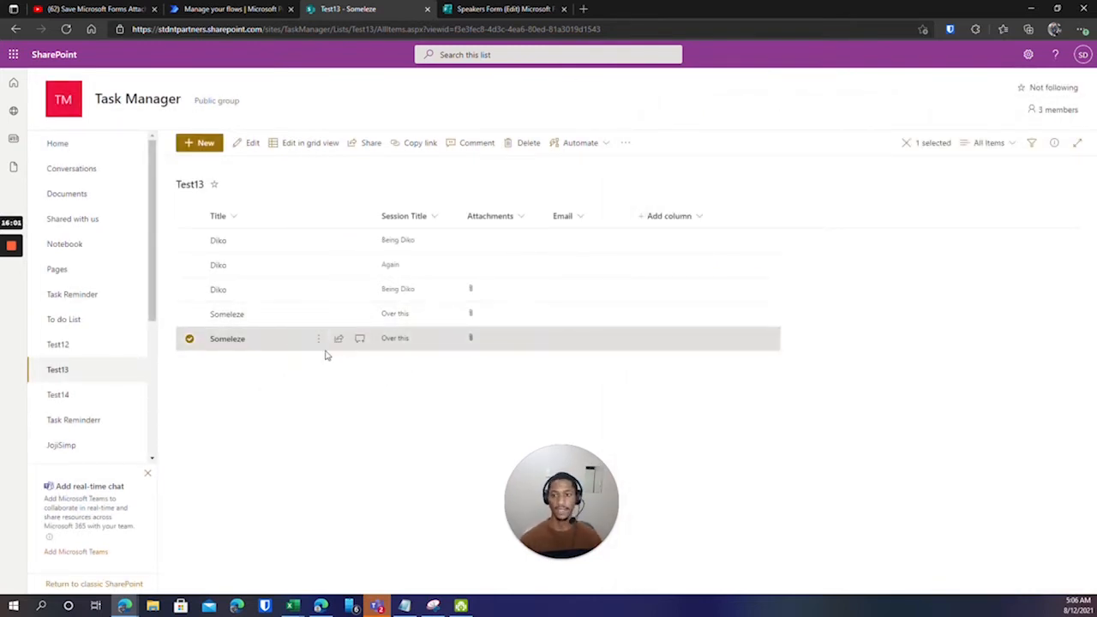
left_click(201, 7)
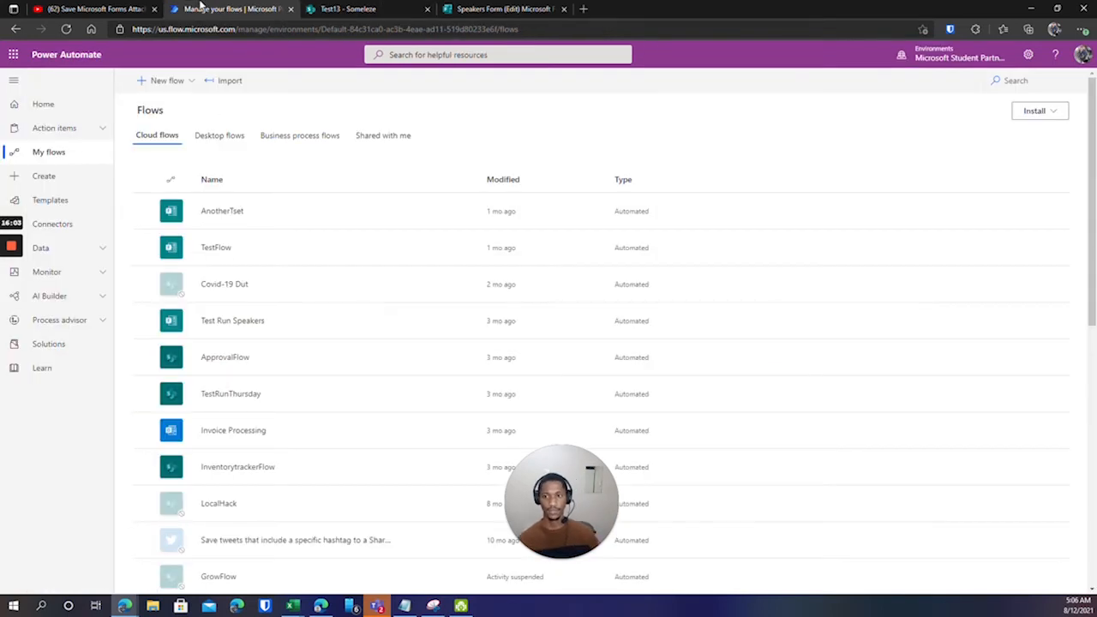
scroll(240, 386, "down", 4)
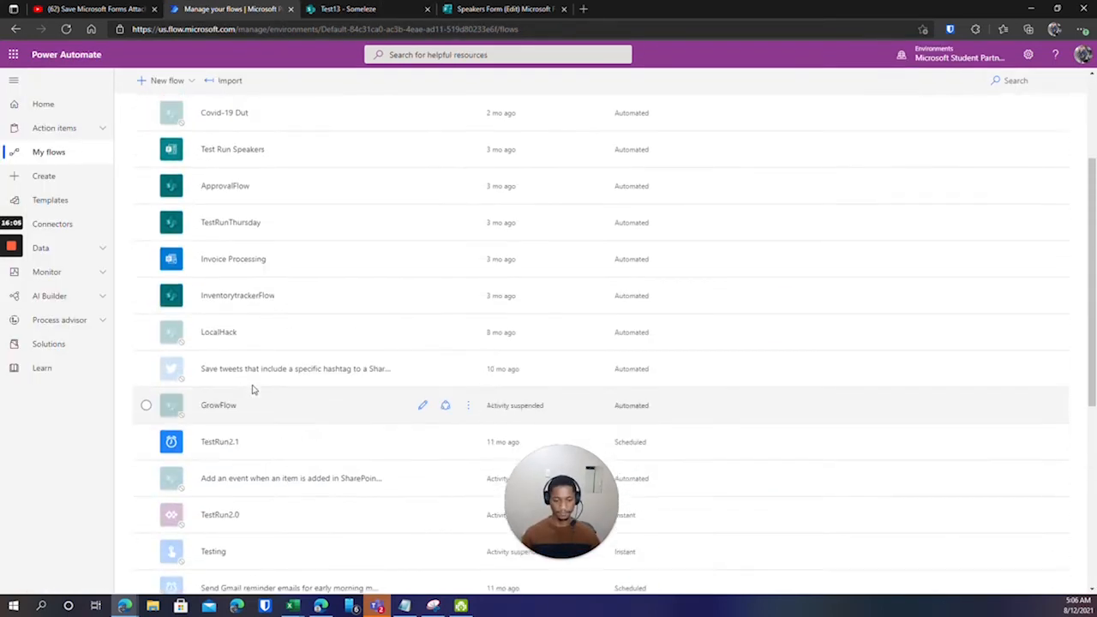
scroll(290, 386, "down", 3)
scroll(289, 385, "up", 7)
left_click_drag(551, 501, 72, 517)
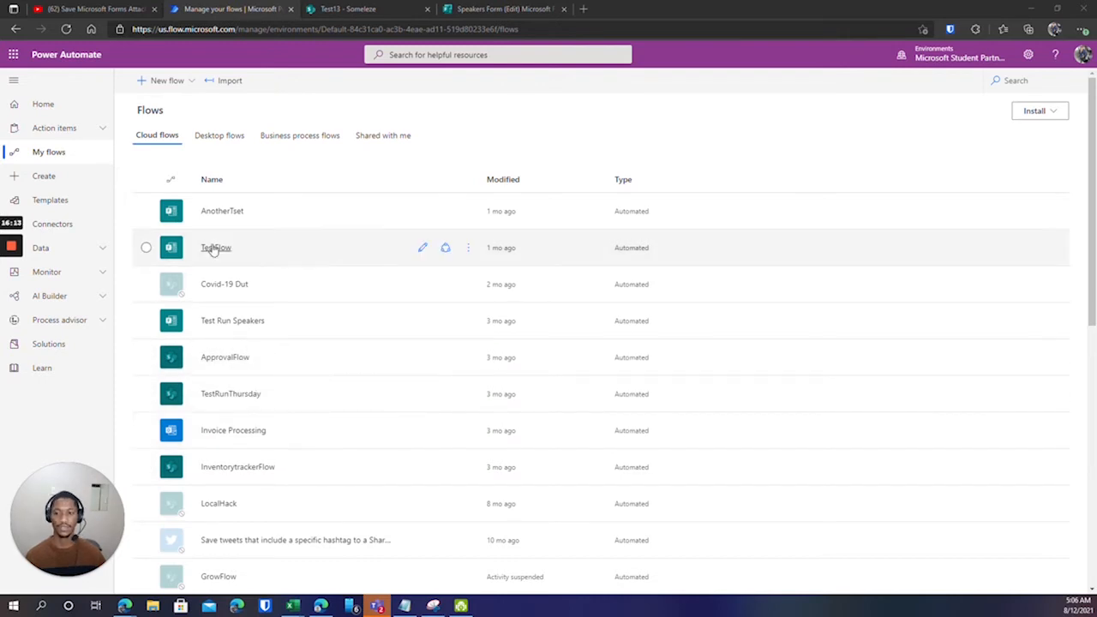
left_click(188, 87)
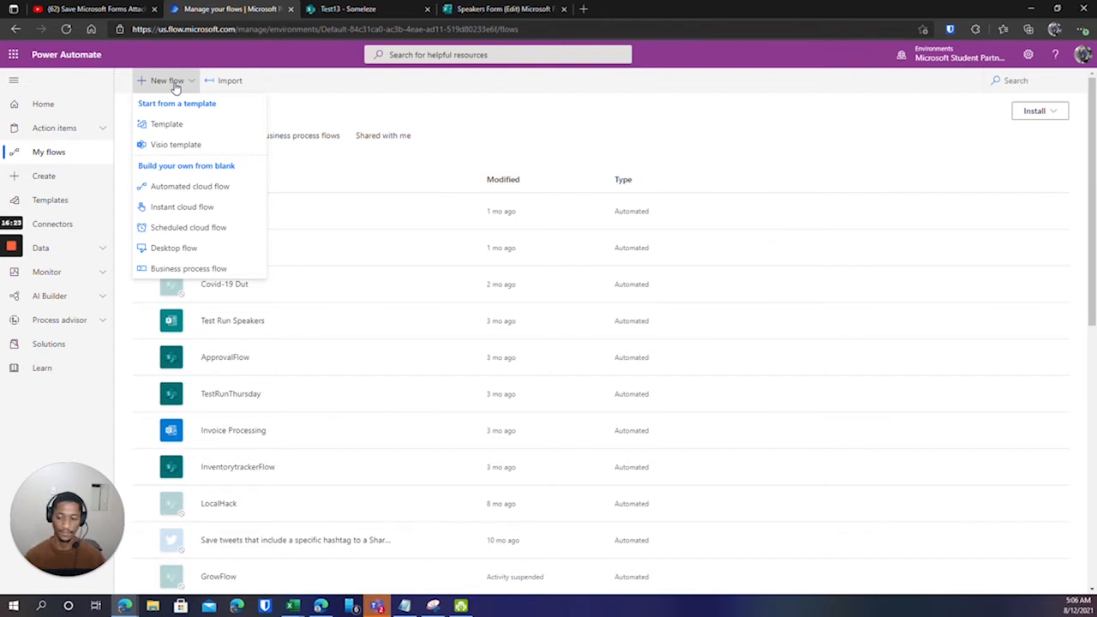
left_click(303, 91)
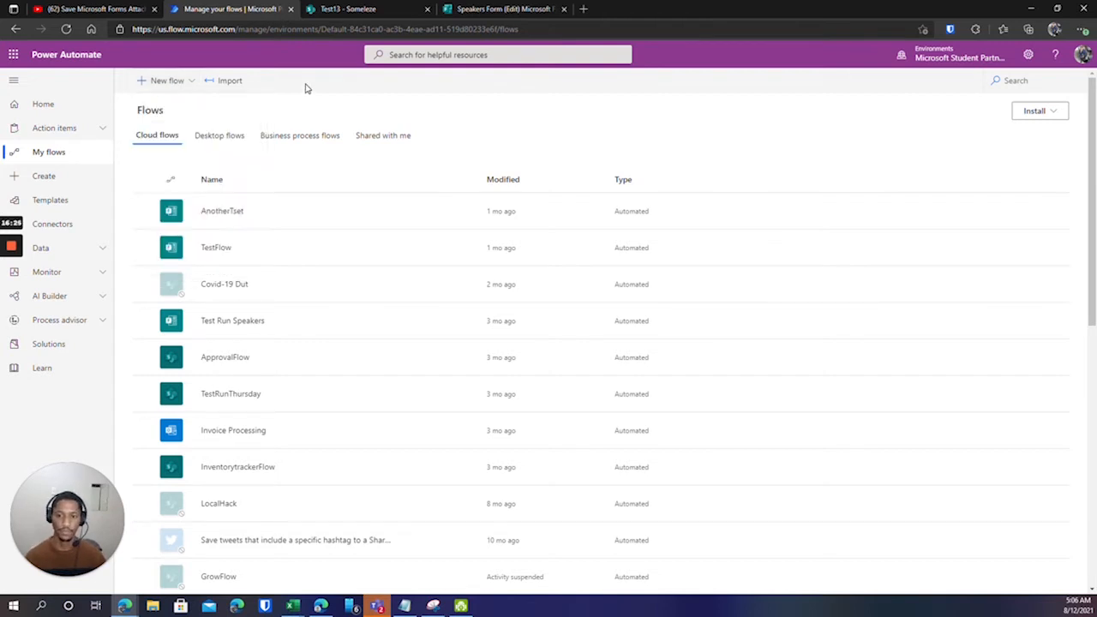
Go to the Create page and browse its blank flow types and templates.
left_click(45, 176)
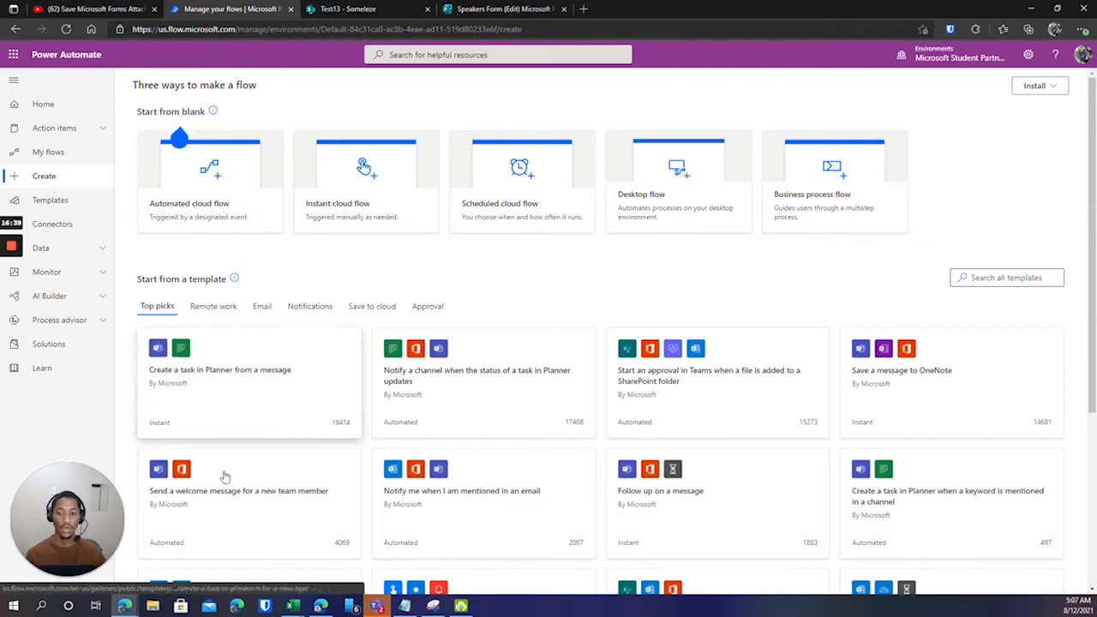
scroll(677, 420, "down", 1)
scroll(680, 424, "down", 2)
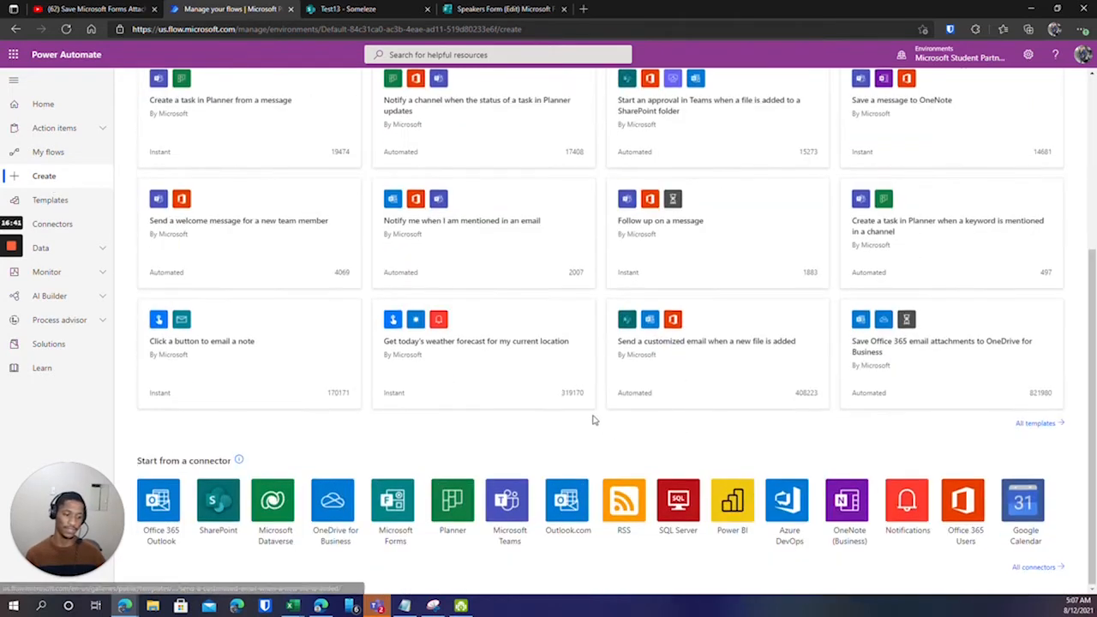
scroll(340, 369, "up", 4)
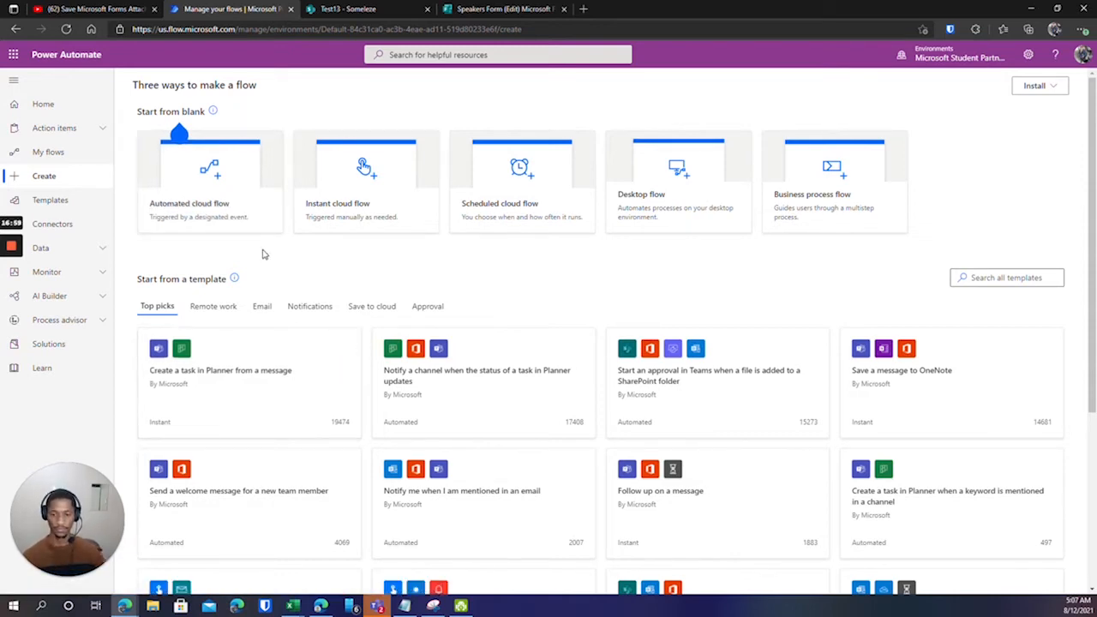
Create automated cloud flow 'Inspire SA Speakers' with the 'When a new response is submitted' trigger.
left_click(220, 207)
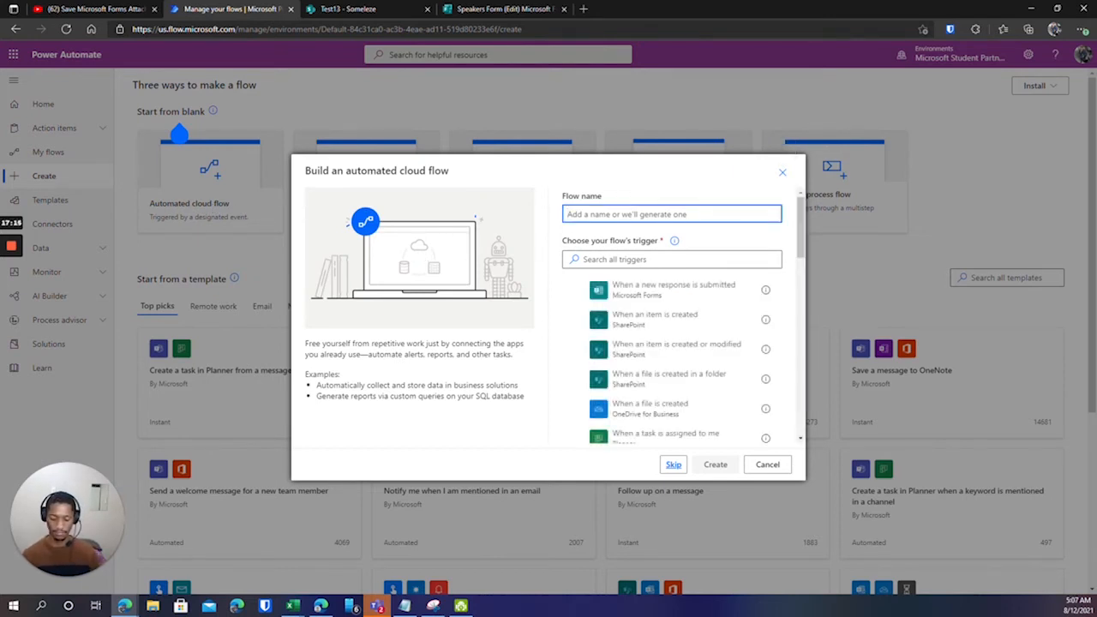
type("Inspire SA")
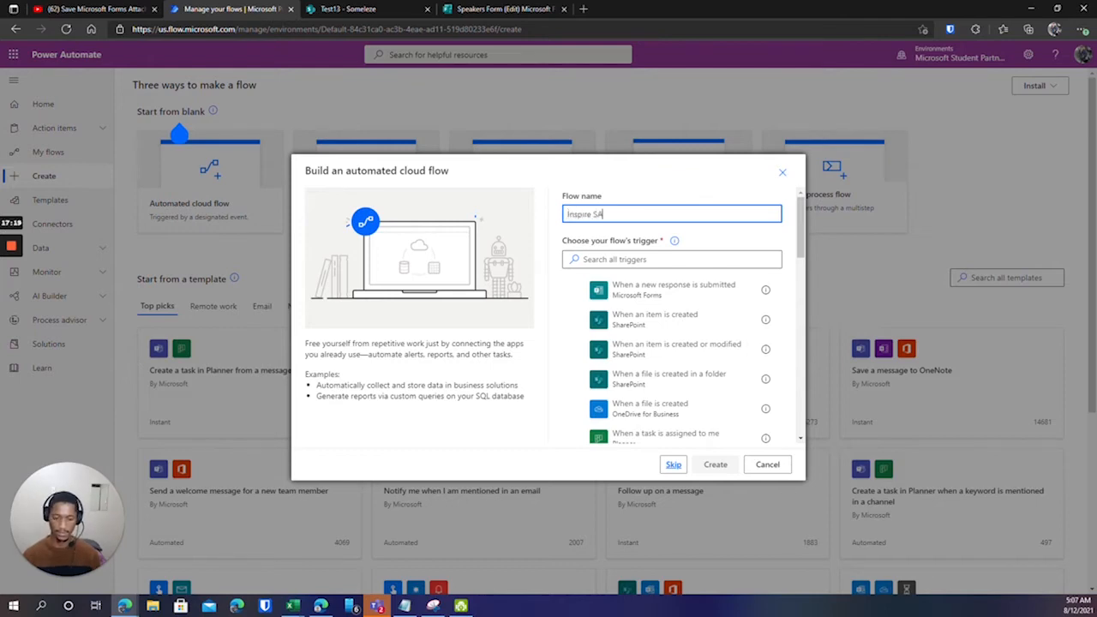
type(" Speakers")
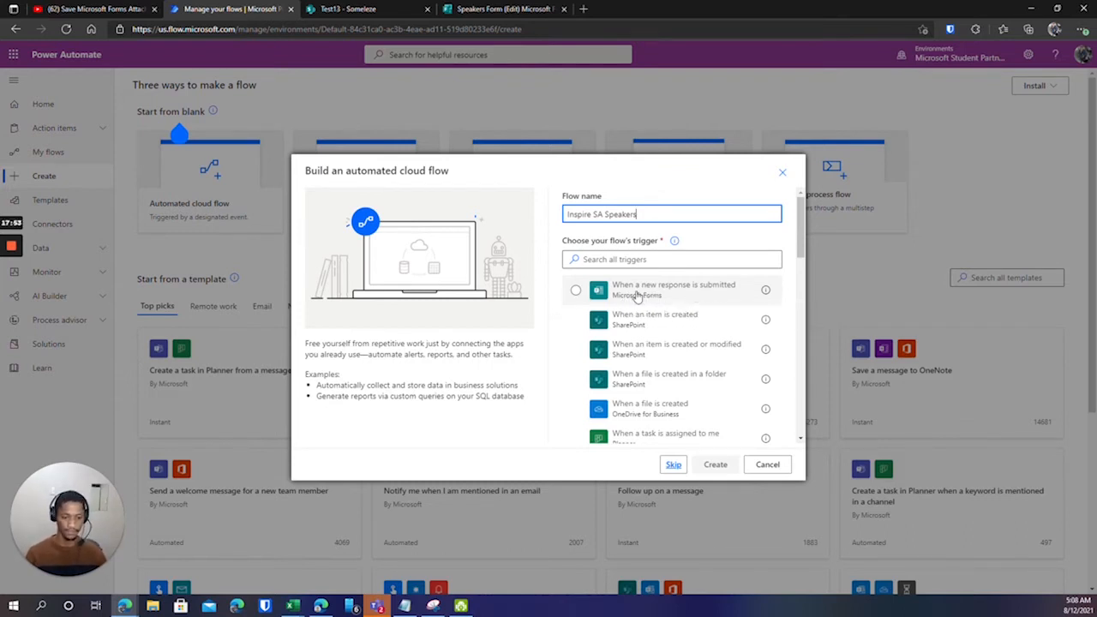
left_click(637, 295)
left_click(718, 472)
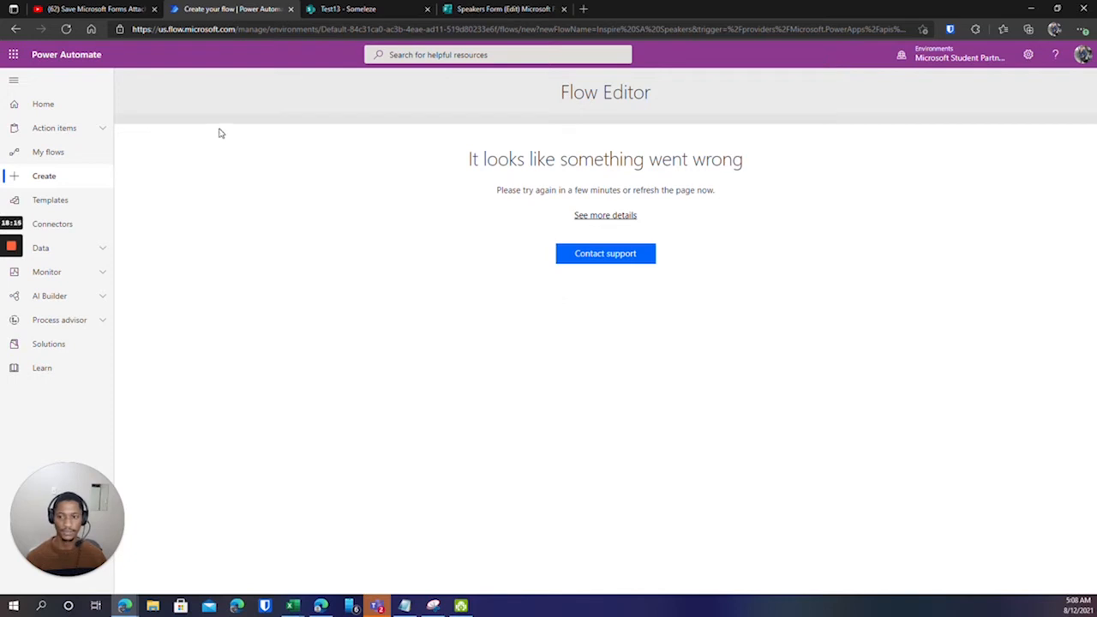
Reload the failed editor so Inspire SA Speakers opens with its new-response trigger card.
left_click(66, 29)
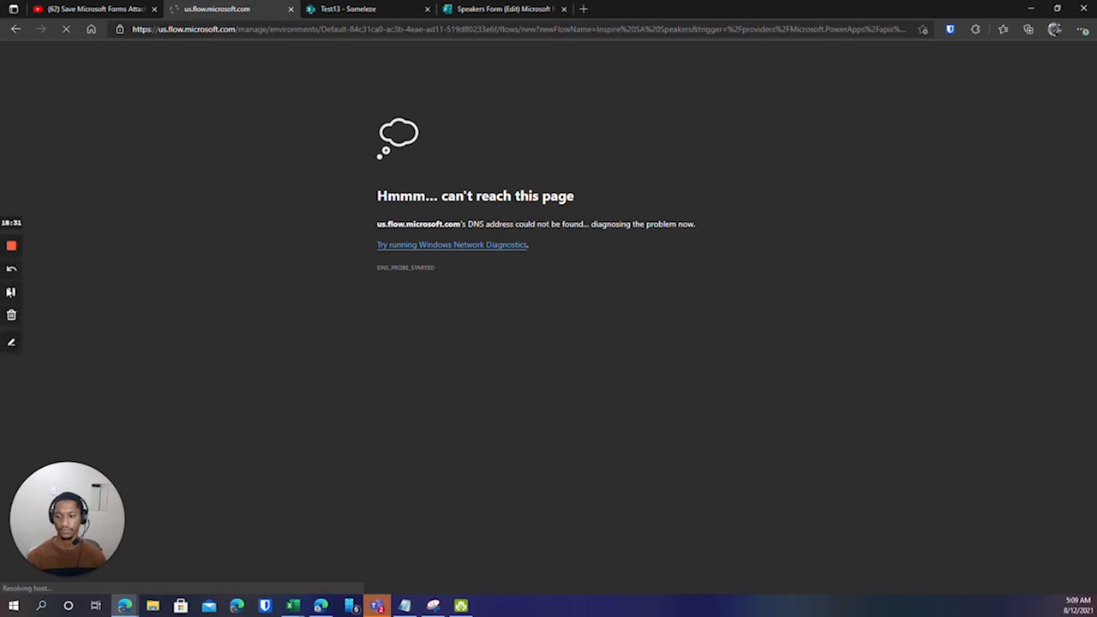
left_click(10, 292)
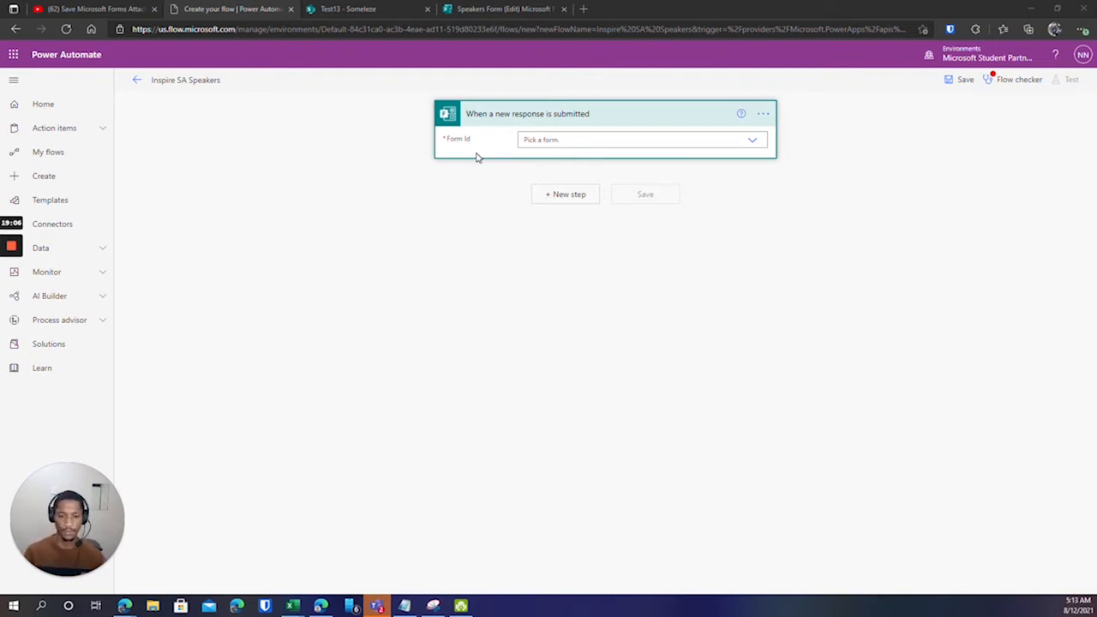
left_click(751, 142)
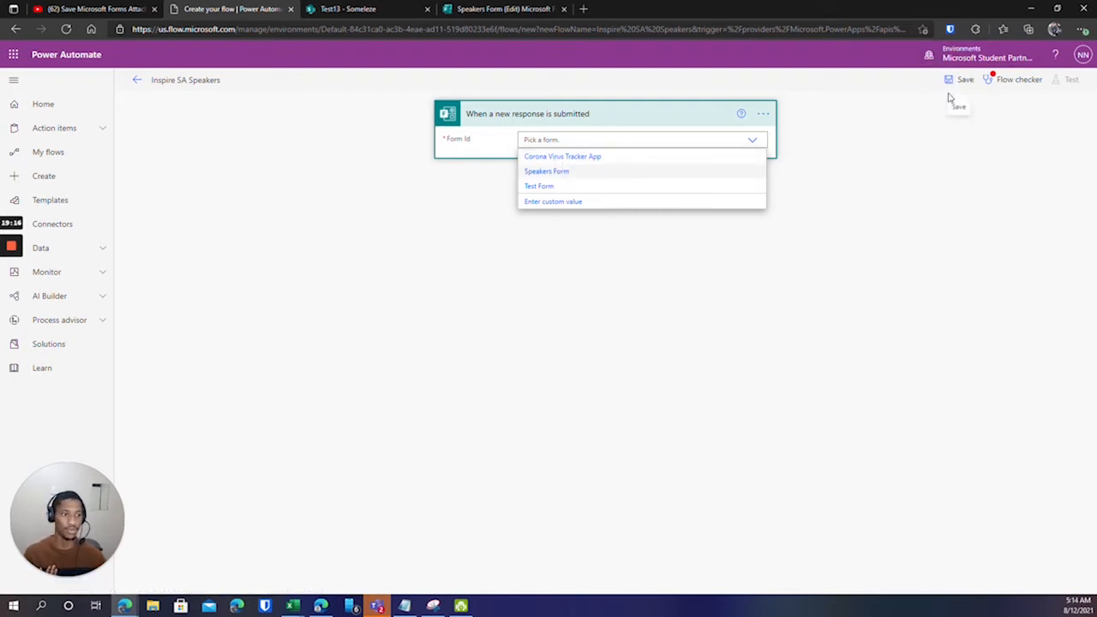
left_click(1082, 55)
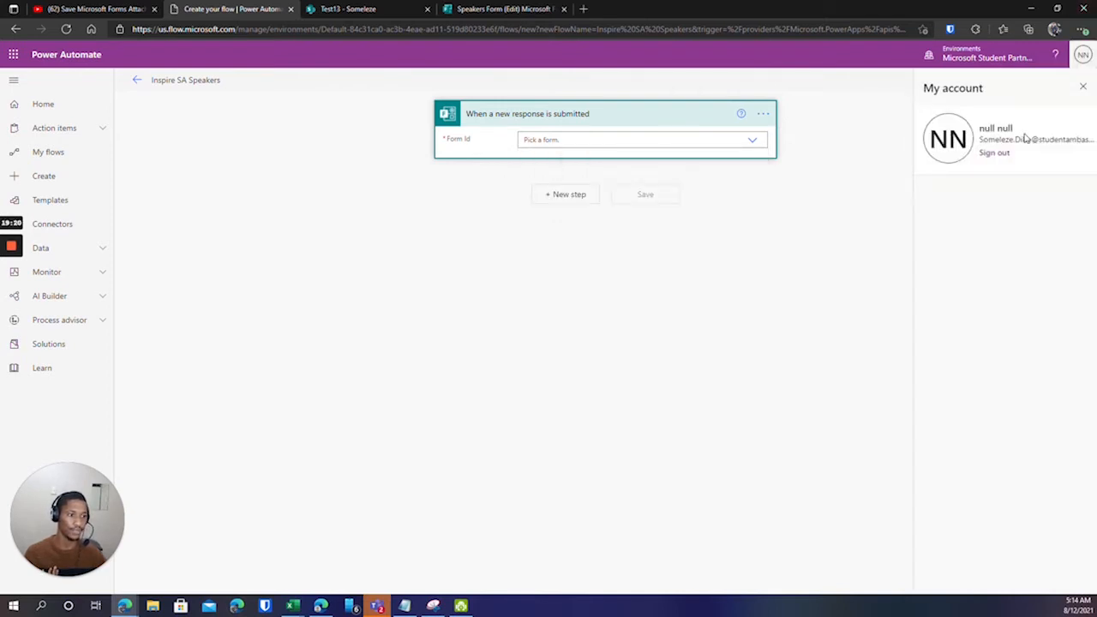
left_click_drag(982, 139, 1039, 139)
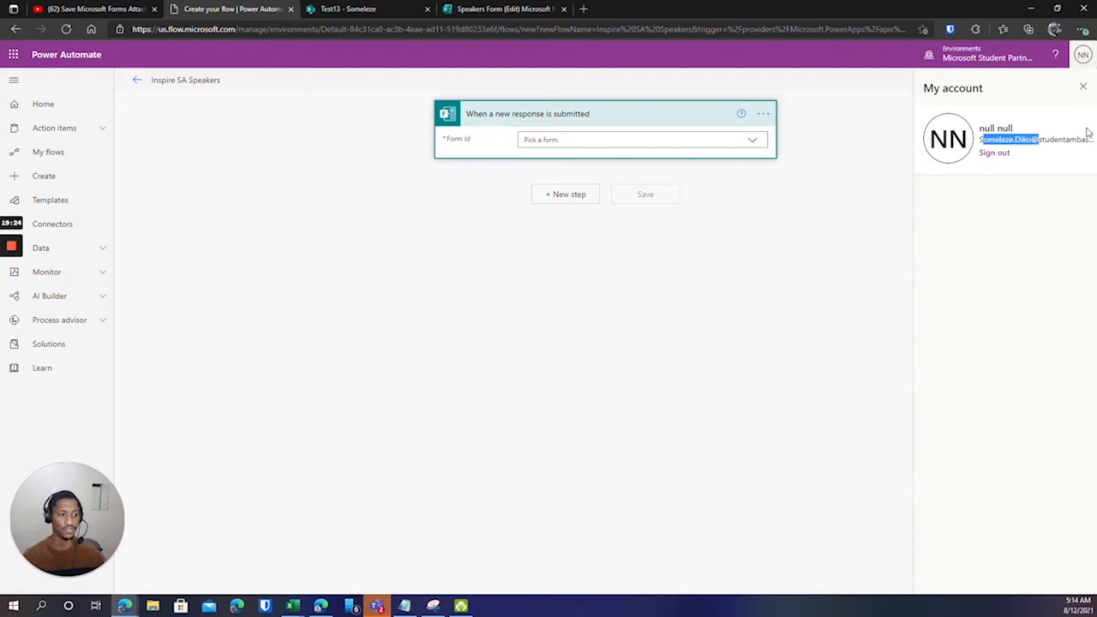
left_click(1084, 86)
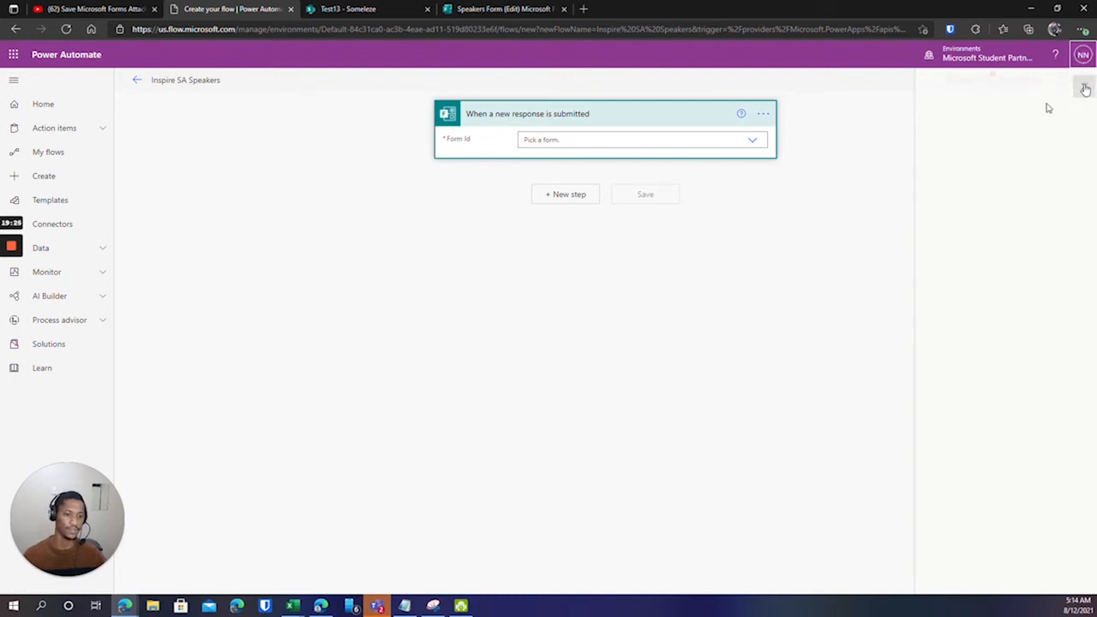
left_click(752, 140)
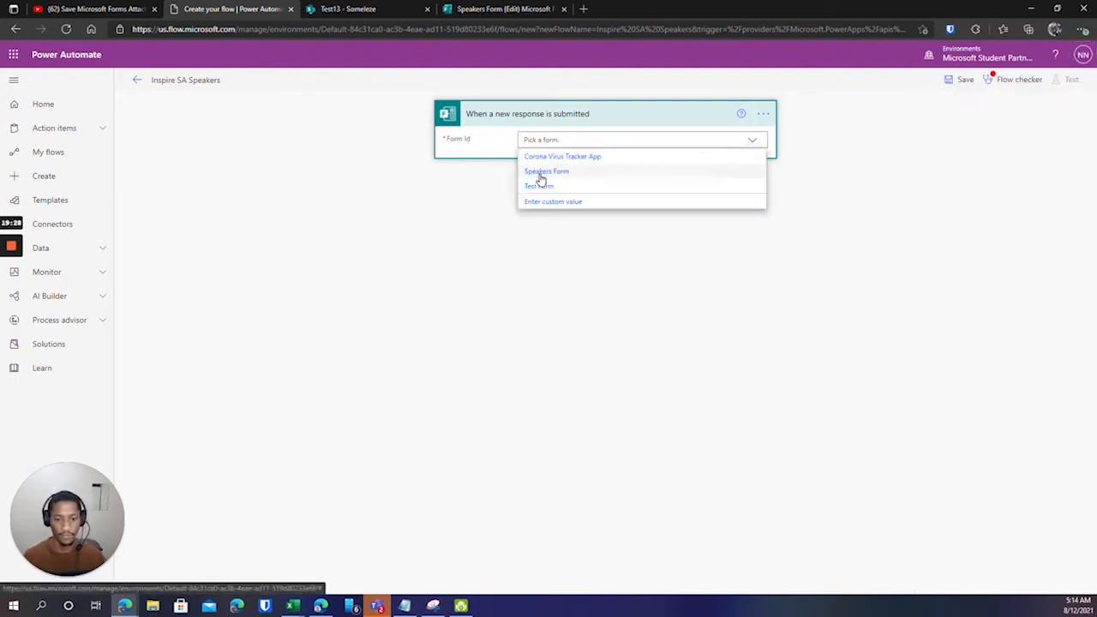
left_click(541, 173)
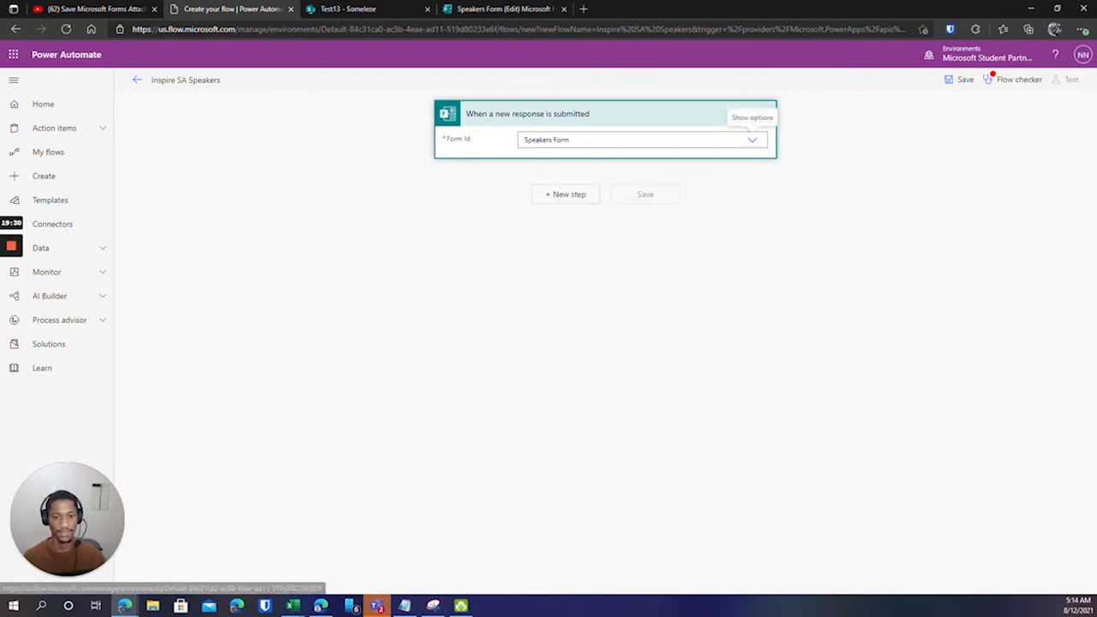
left_click(469, 10)
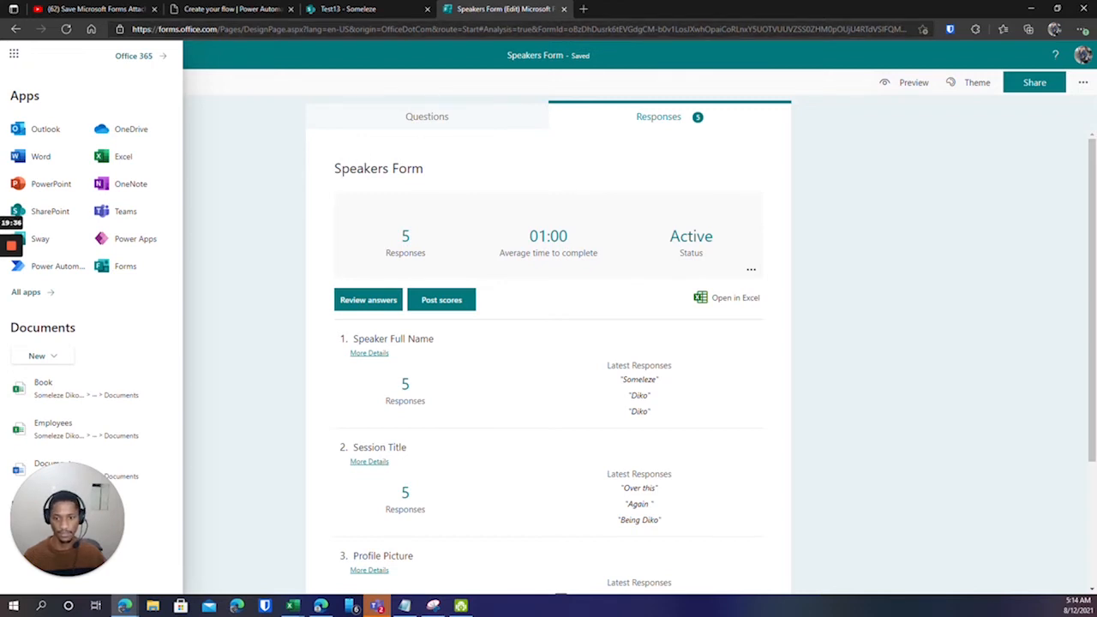
left_click(232, 9)
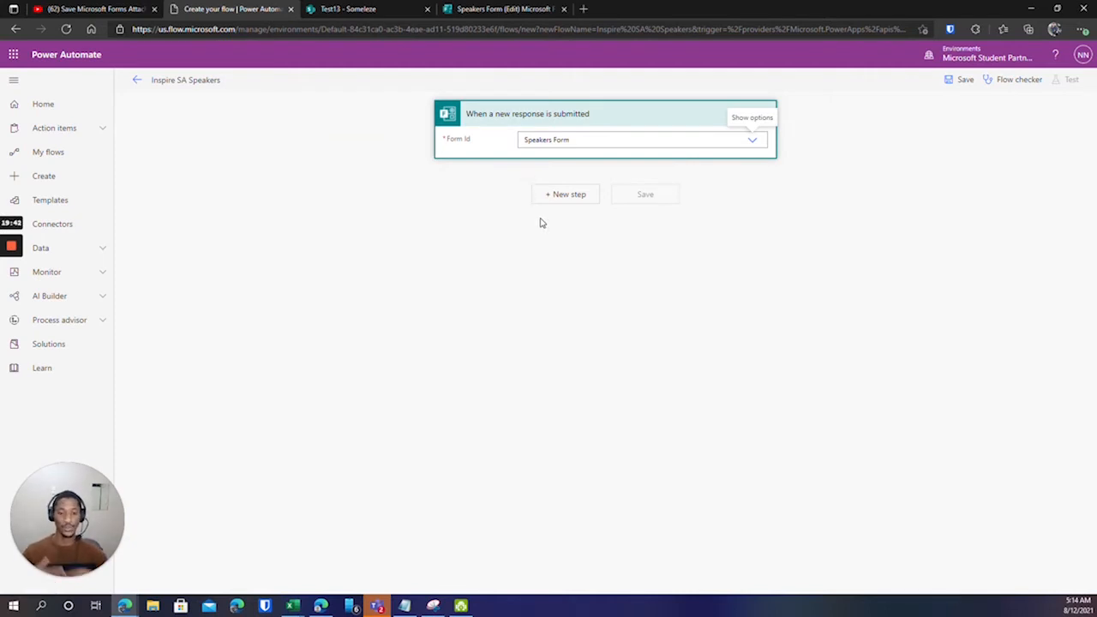
Add a Microsoft Forms 'Get response details' action below the trigger.
left_click(562, 194)
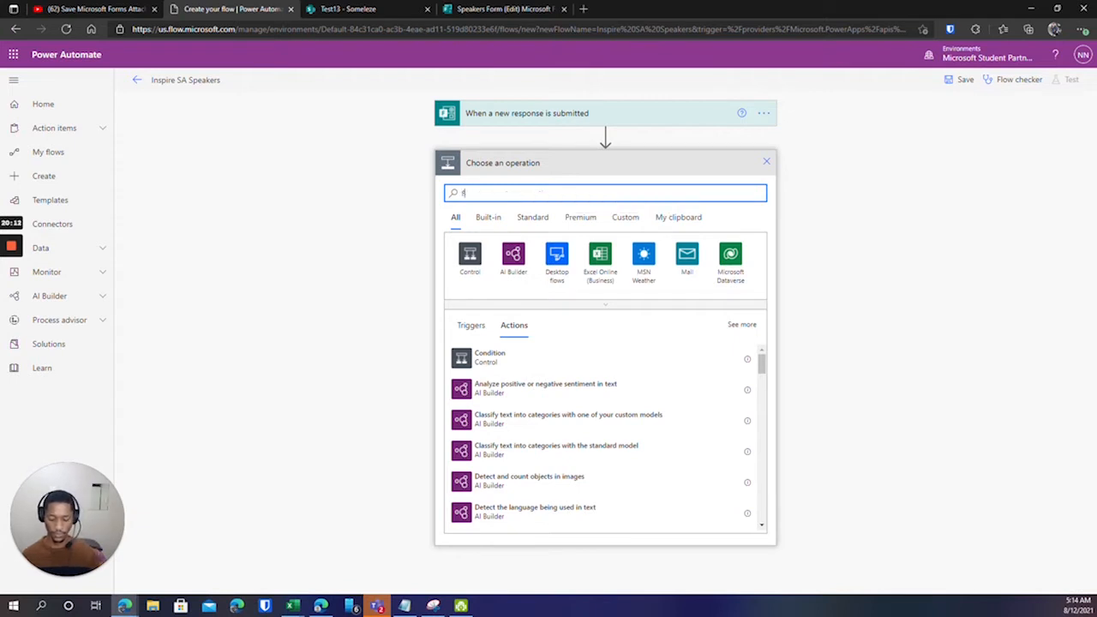
type("Form")
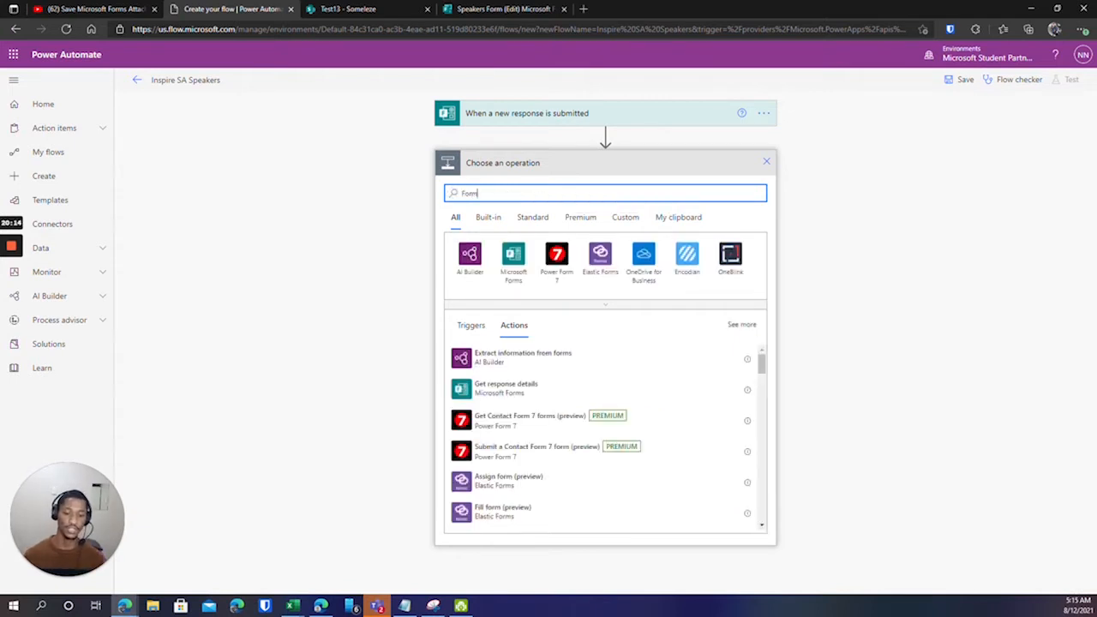
left_click(512, 256)
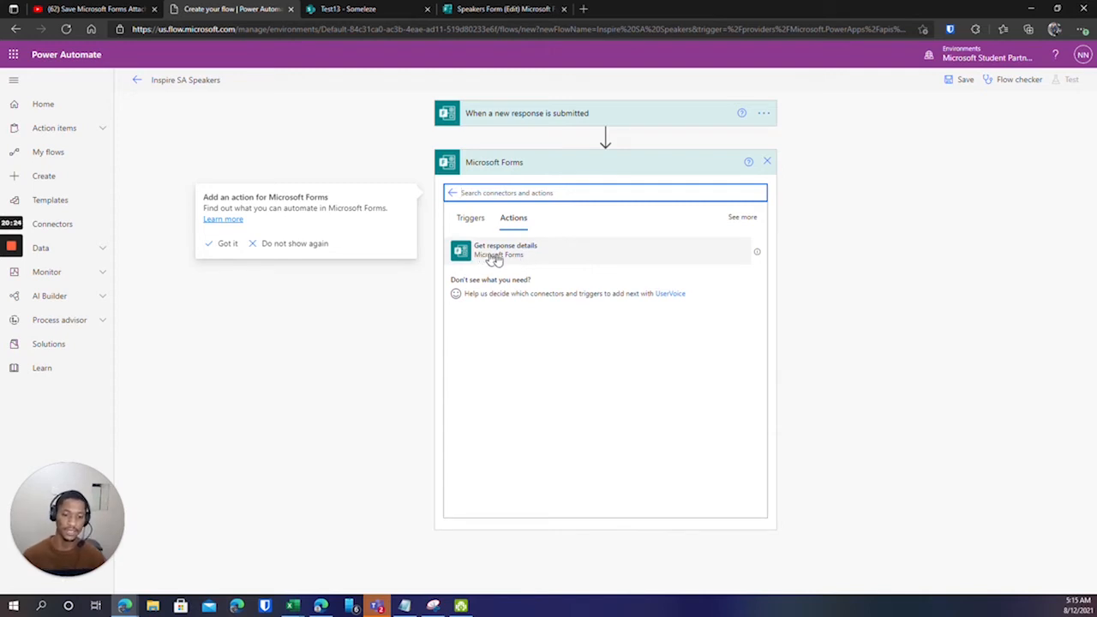
left_click(553, 260)
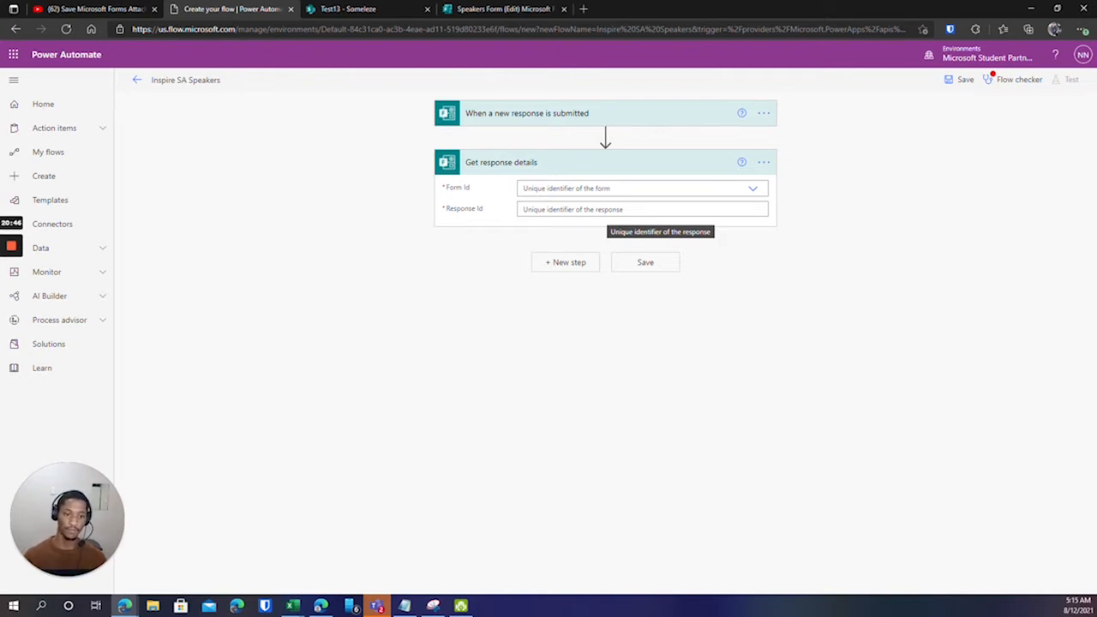
Set Form Id to Speakers Form and Response Id to the trigger's Response Id.
left_click(751, 190)
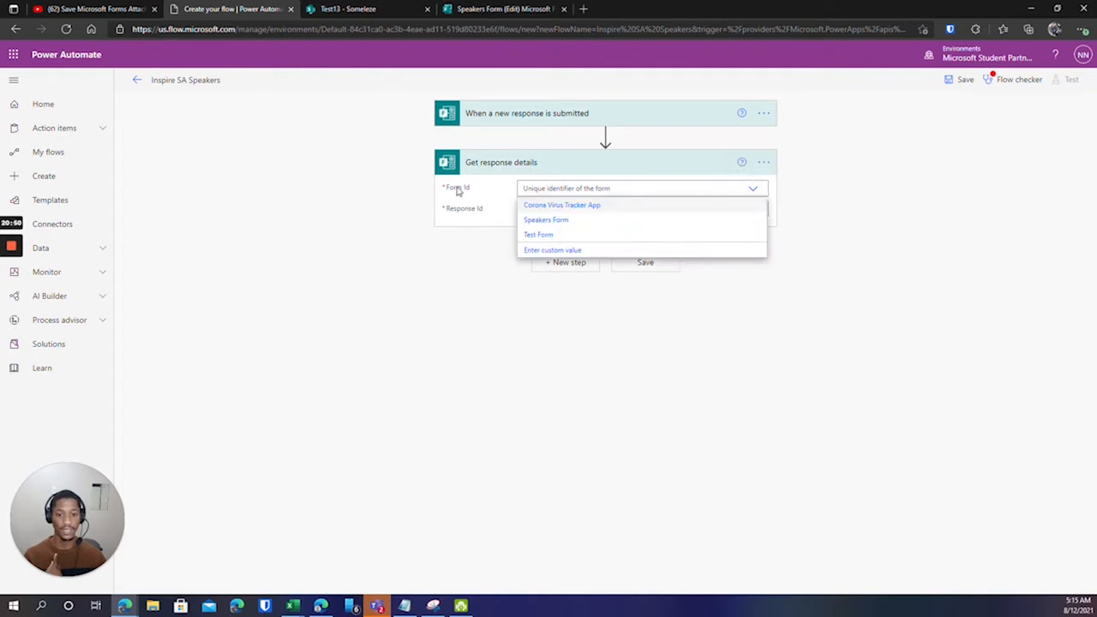
left_click(536, 221)
left_click(600, 210)
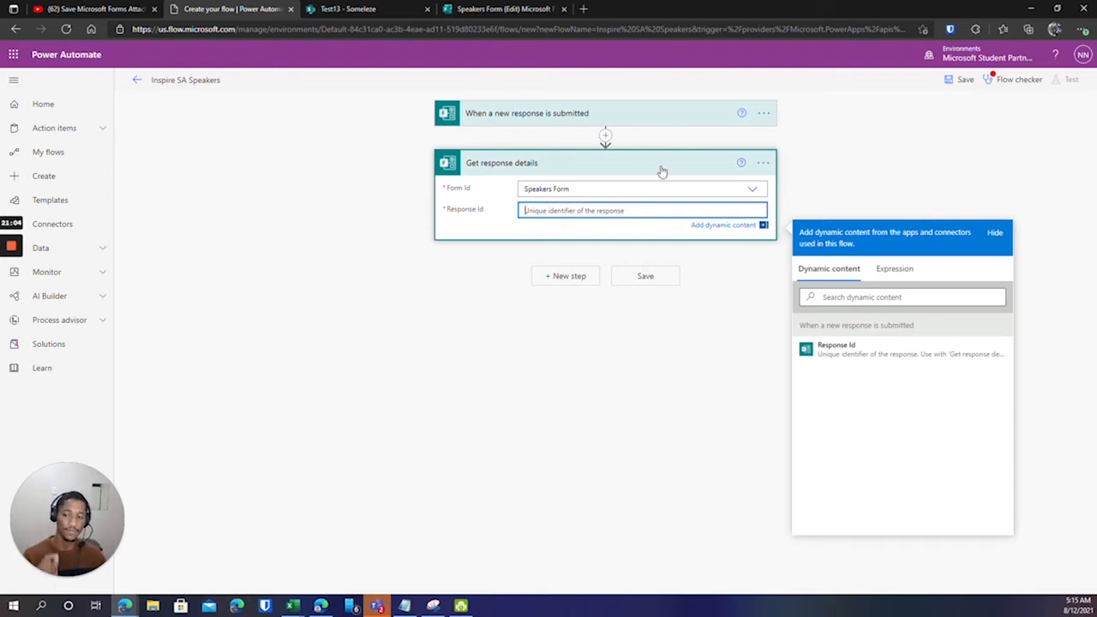
left_click(863, 353)
left_click(454, 281)
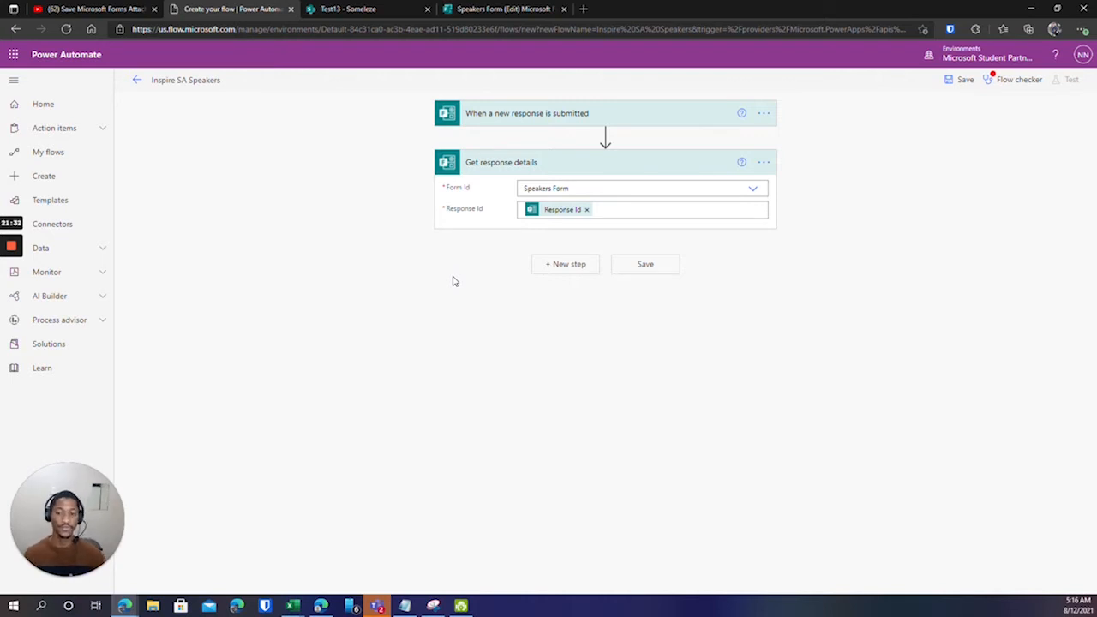
Add a SharePoint 'Create item' action after Get response details.
left_click(554, 265)
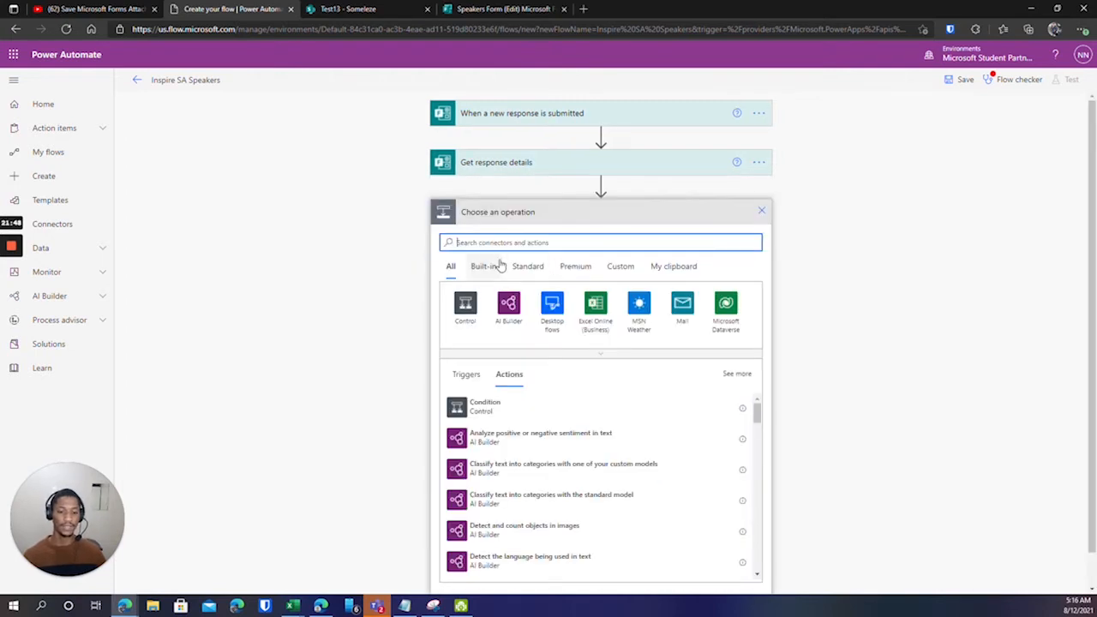
type("sharepoi")
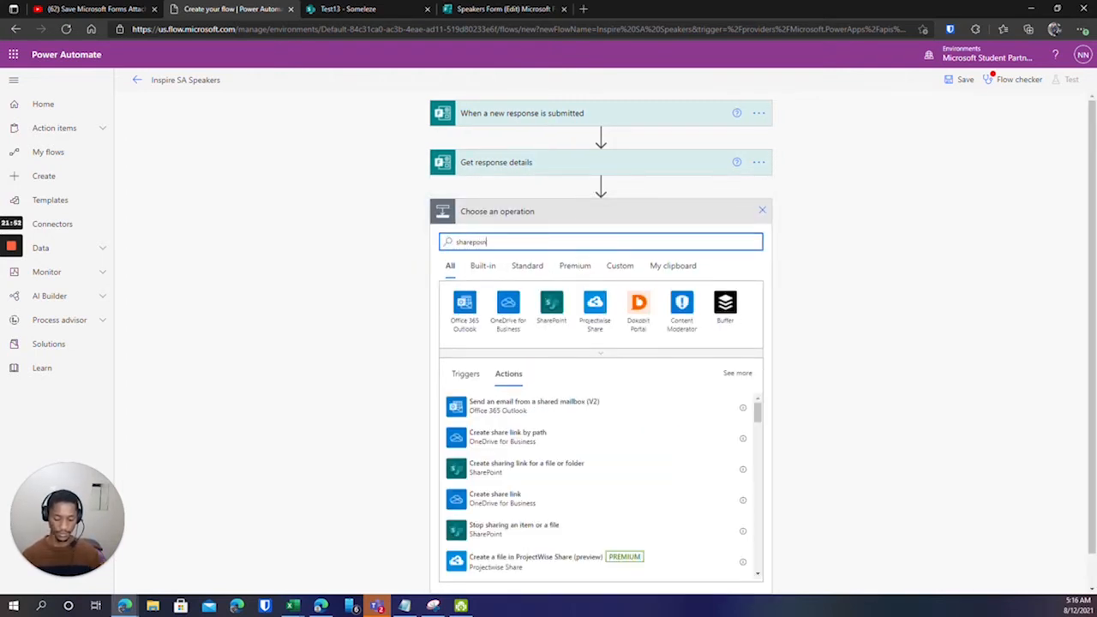
type("nt")
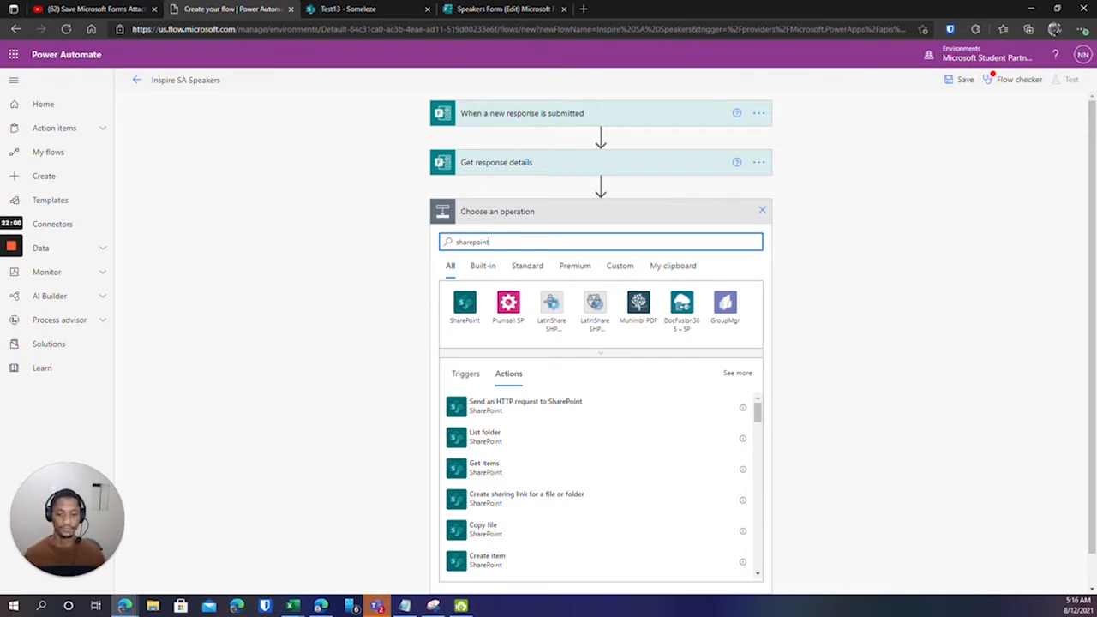
left_click(464, 302)
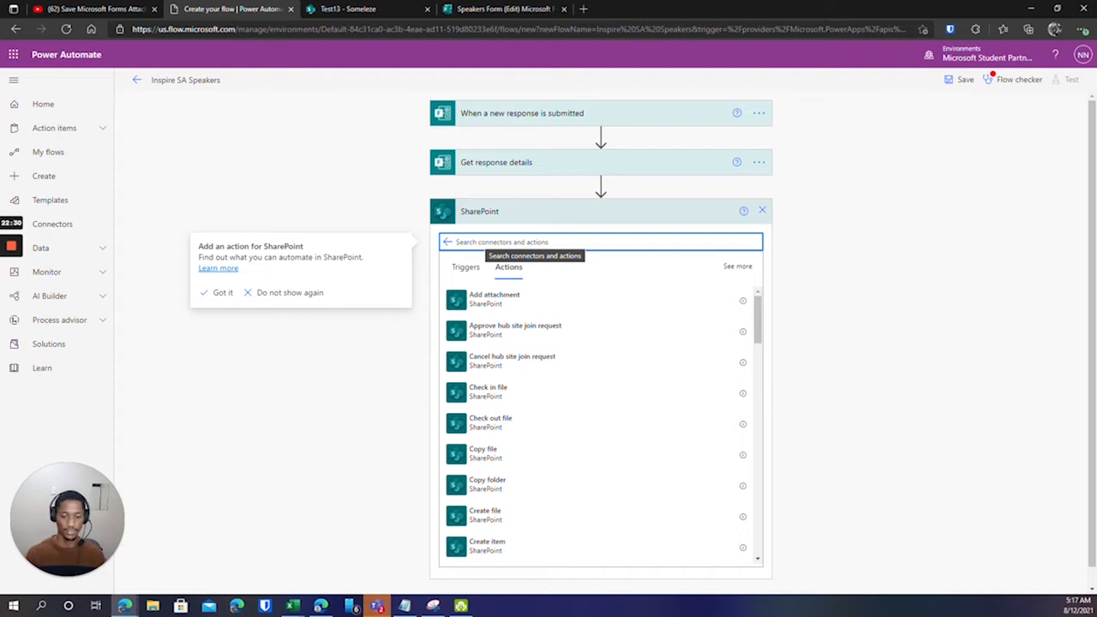
type("create")
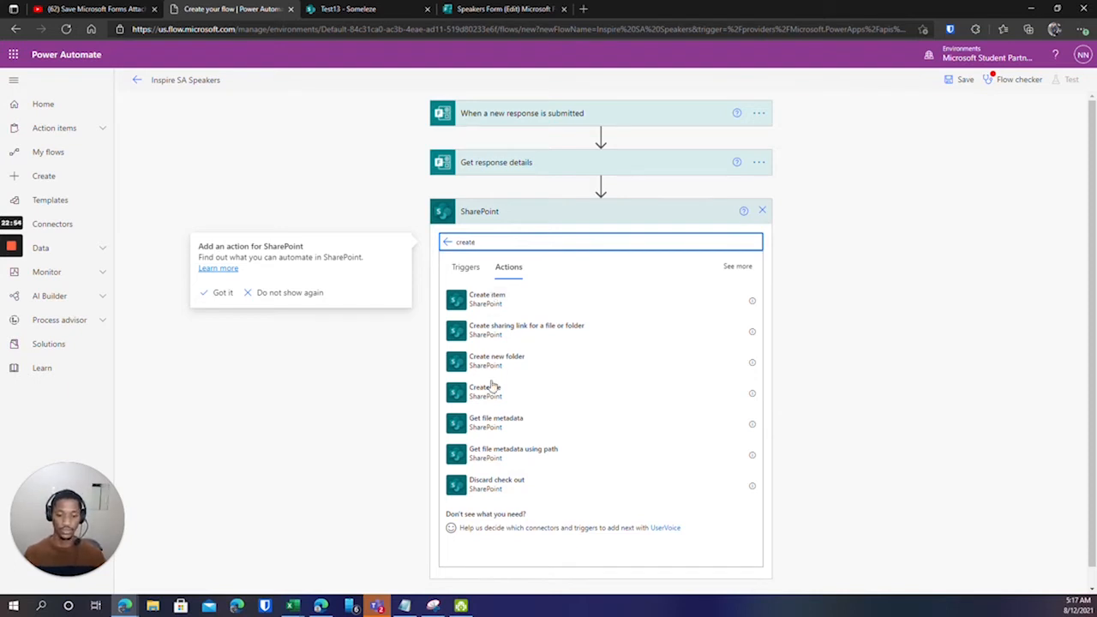
left_click(501, 304)
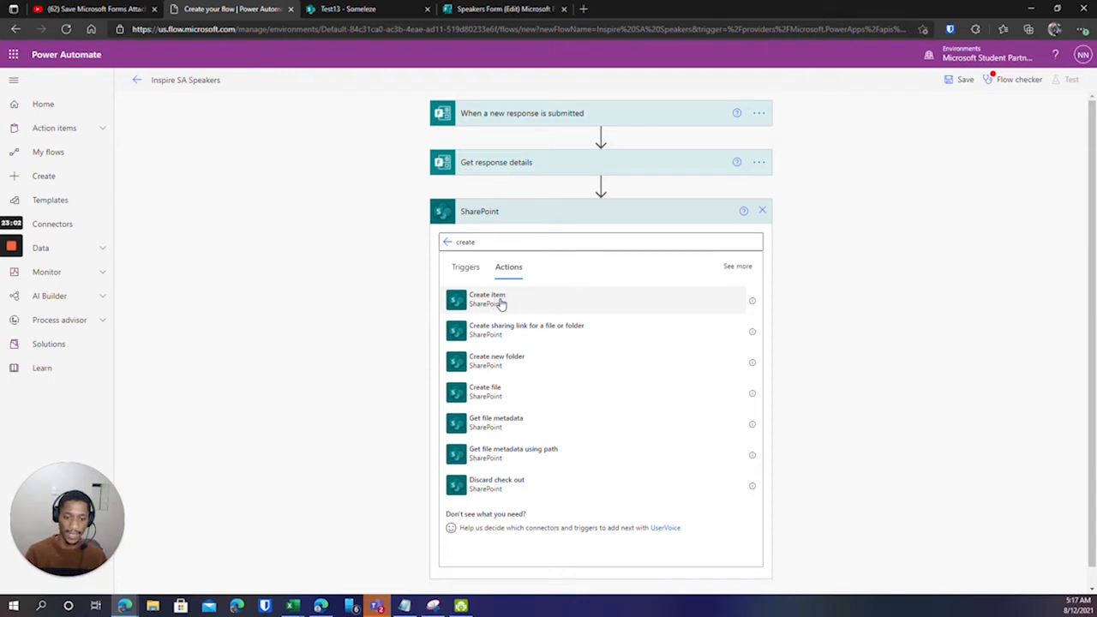
left_click(502, 304)
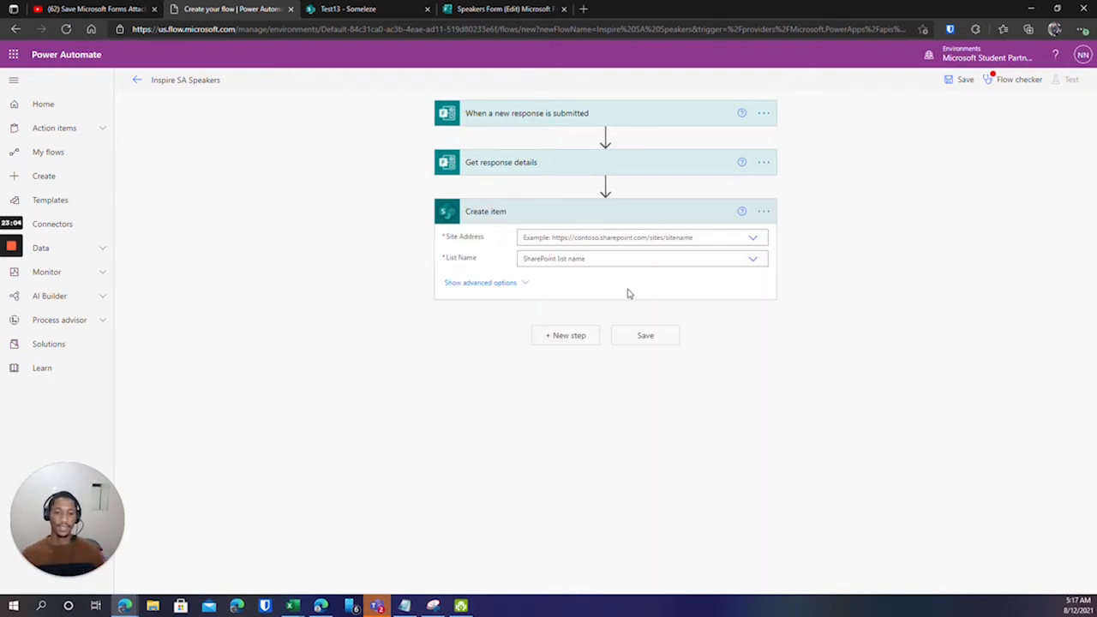
Set the Create item Site Address to the Task Manager site.
left_click(753, 243)
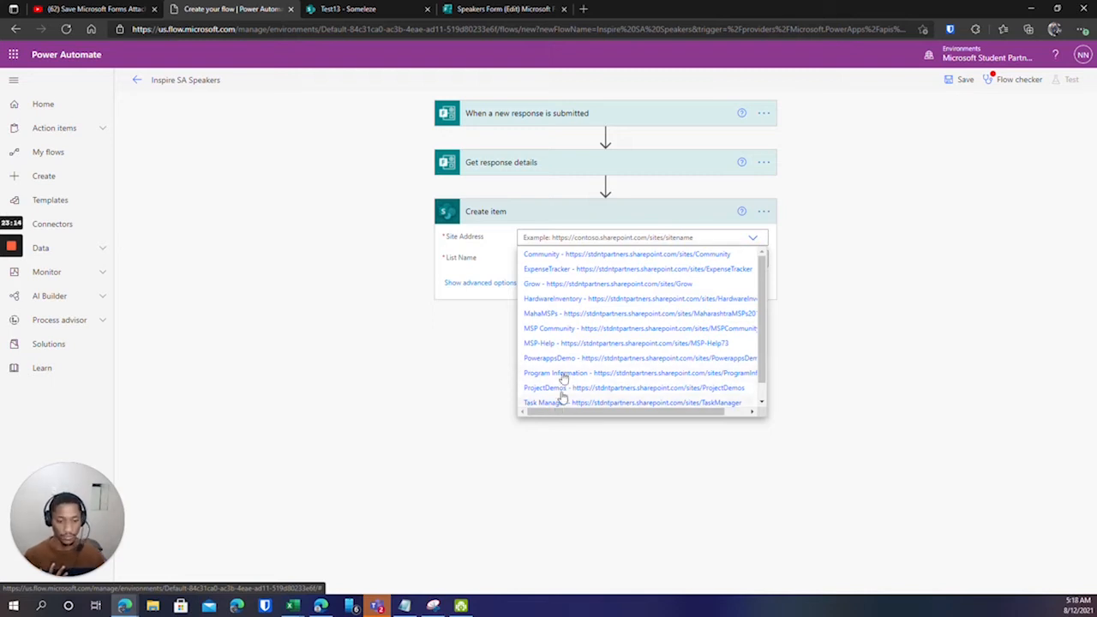
scroll(558, 396, "down", 1)
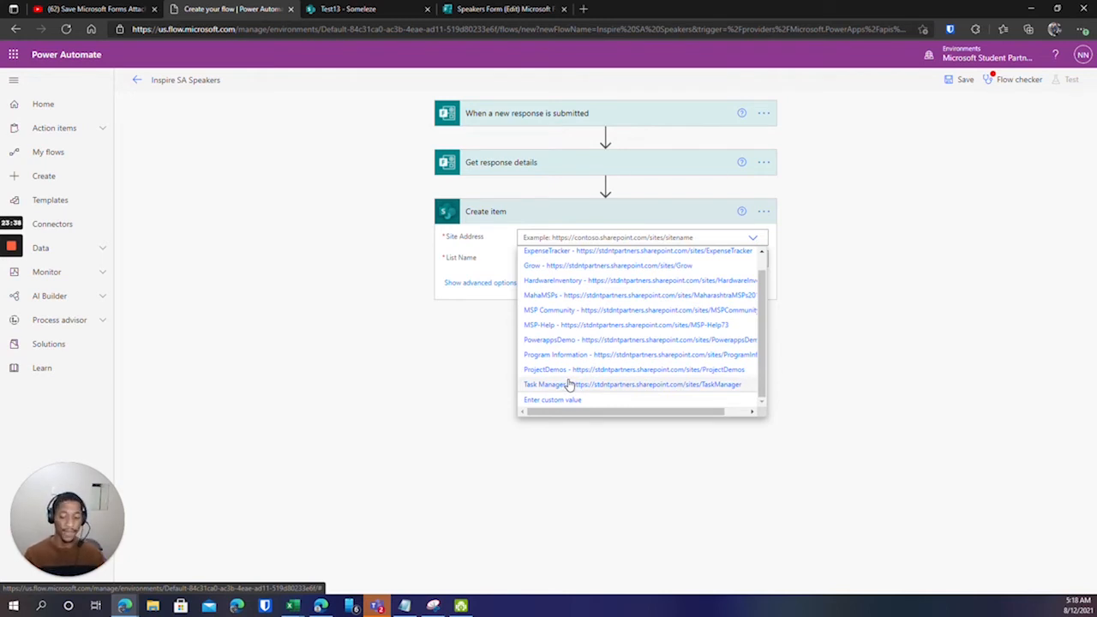
left_click(526, 236)
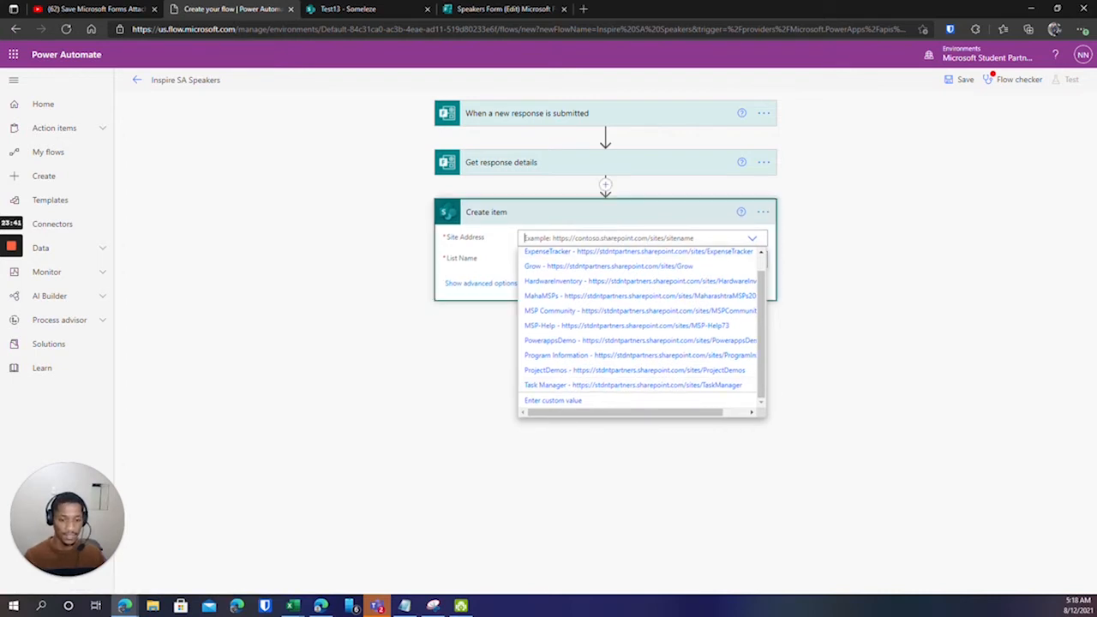
left_click(563, 386)
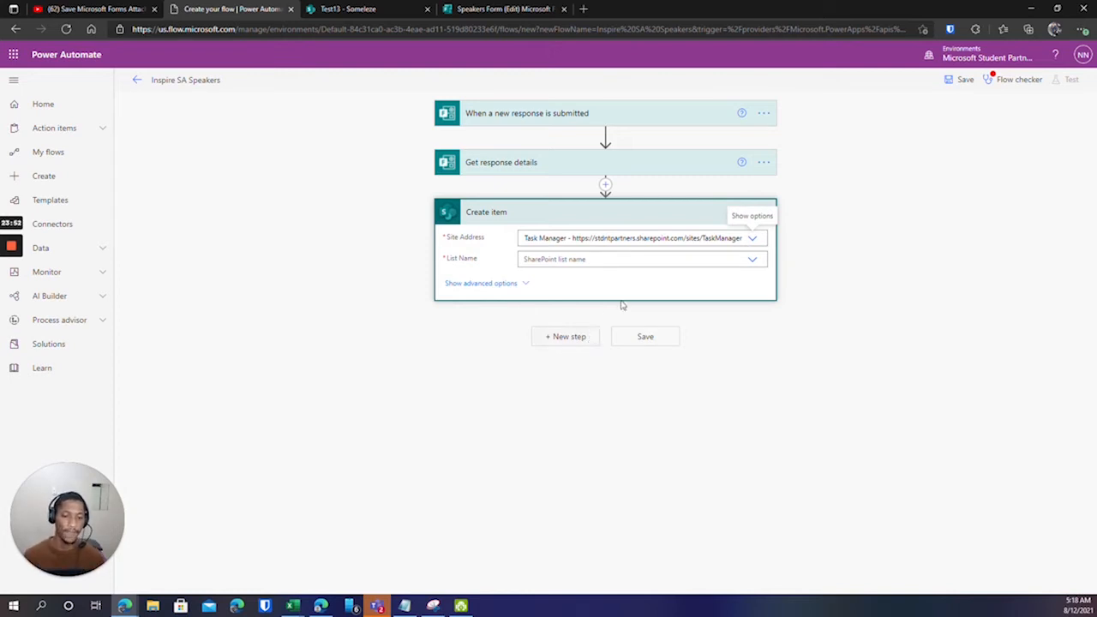
Select Test13 as the Create item List Name.
left_click(753, 261)
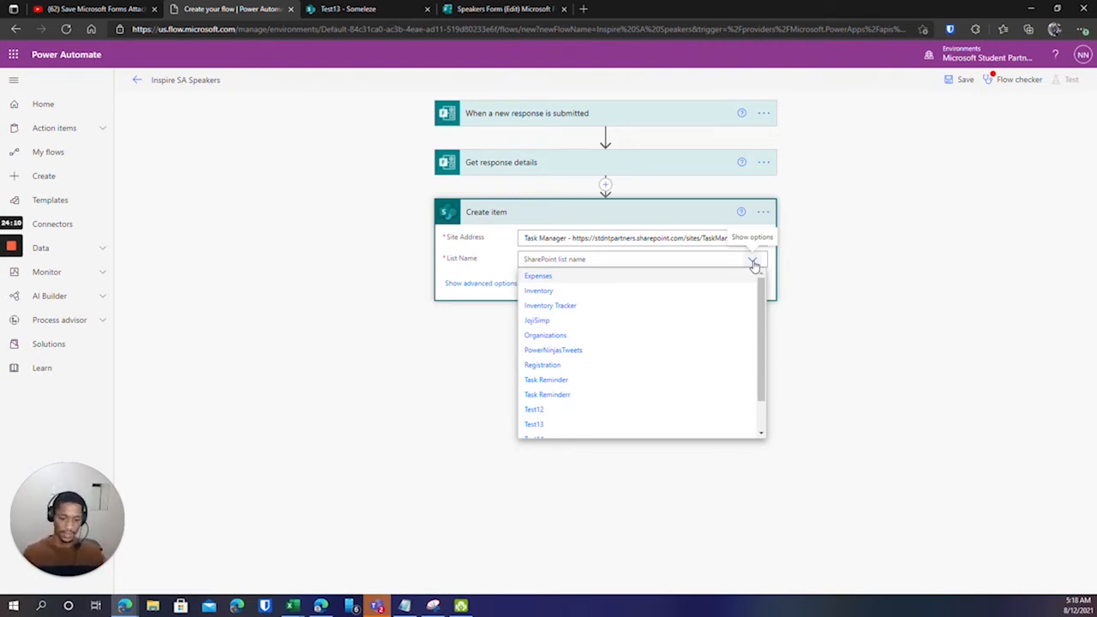
scroll(678, 334, "down", 2)
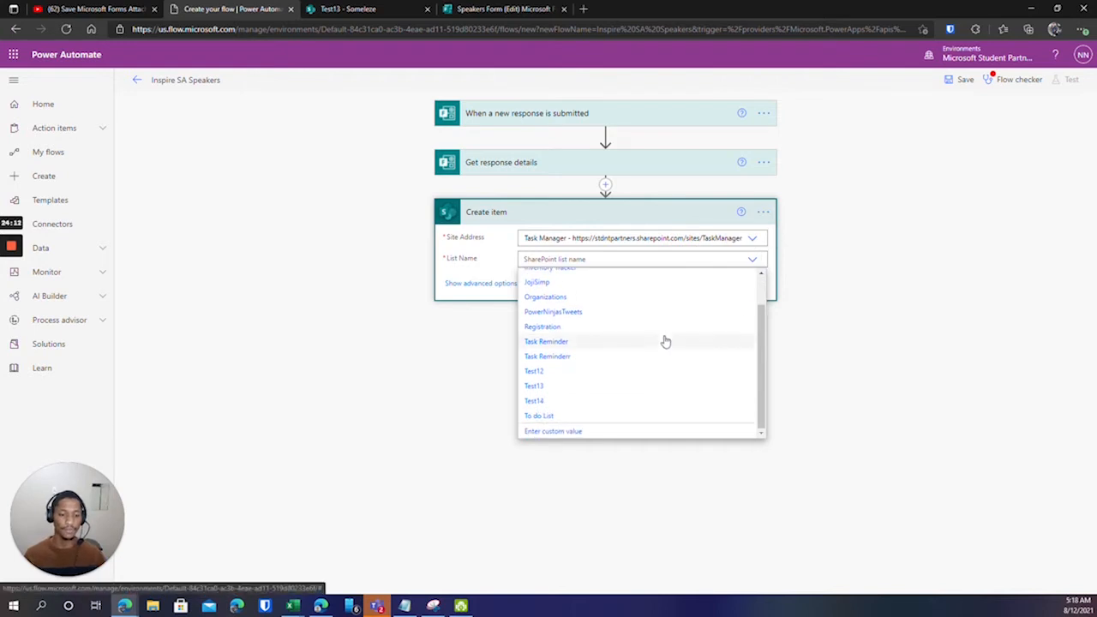
left_click(535, 386)
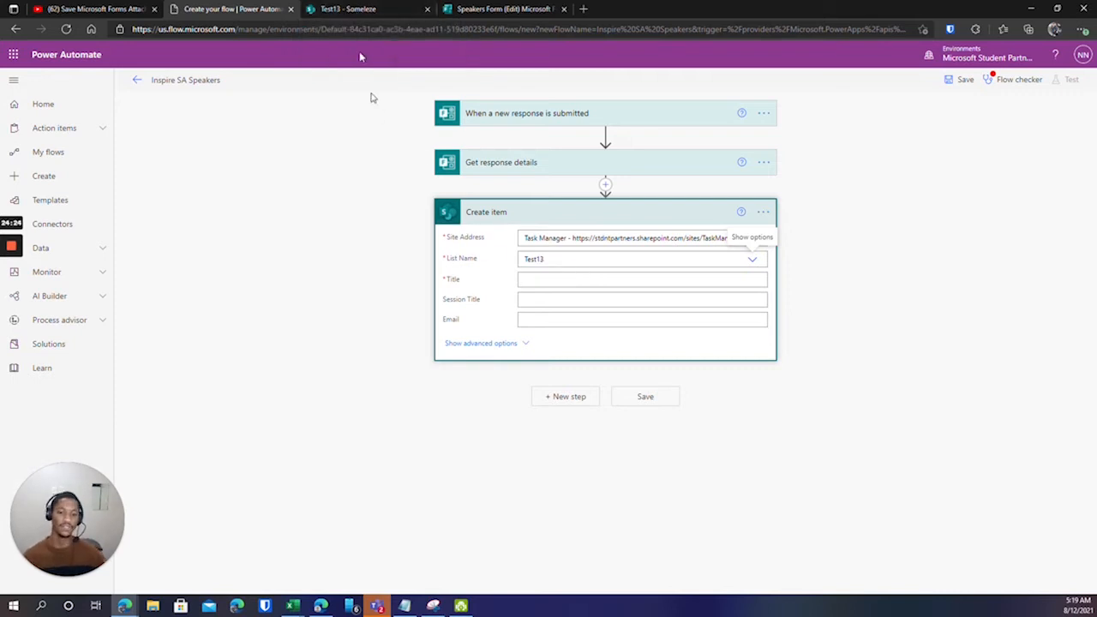
left_click(354, 8)
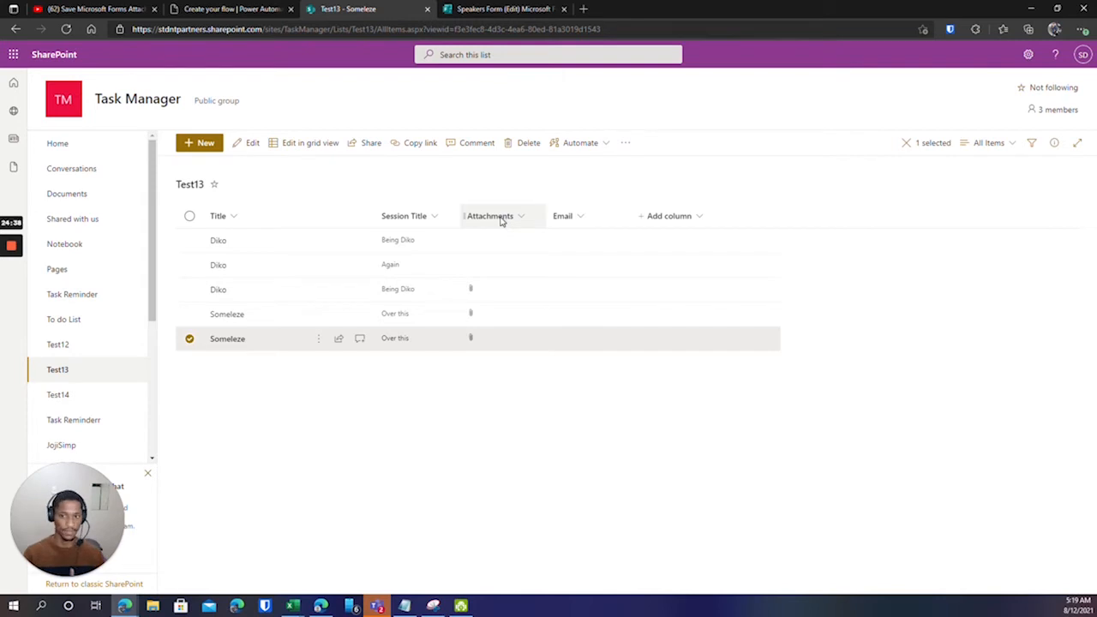
left_click(236, 8)
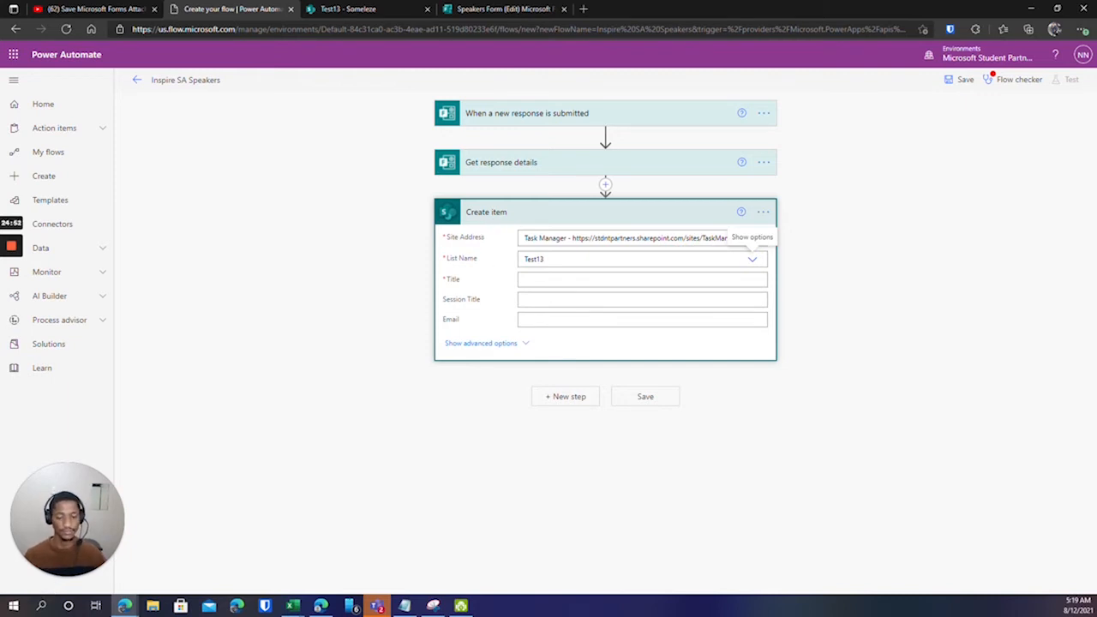
Map Speaker Full Name to Title, Session Title to Session Title, and Email to Email in Create item.
left_click(642, 280)
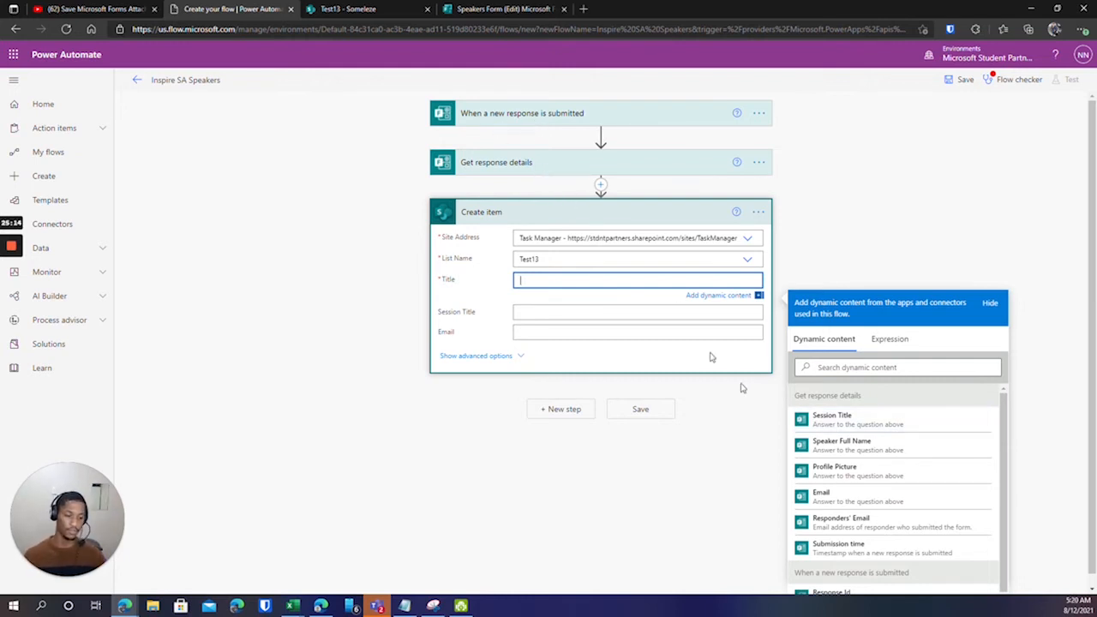
left_click(861, 445)
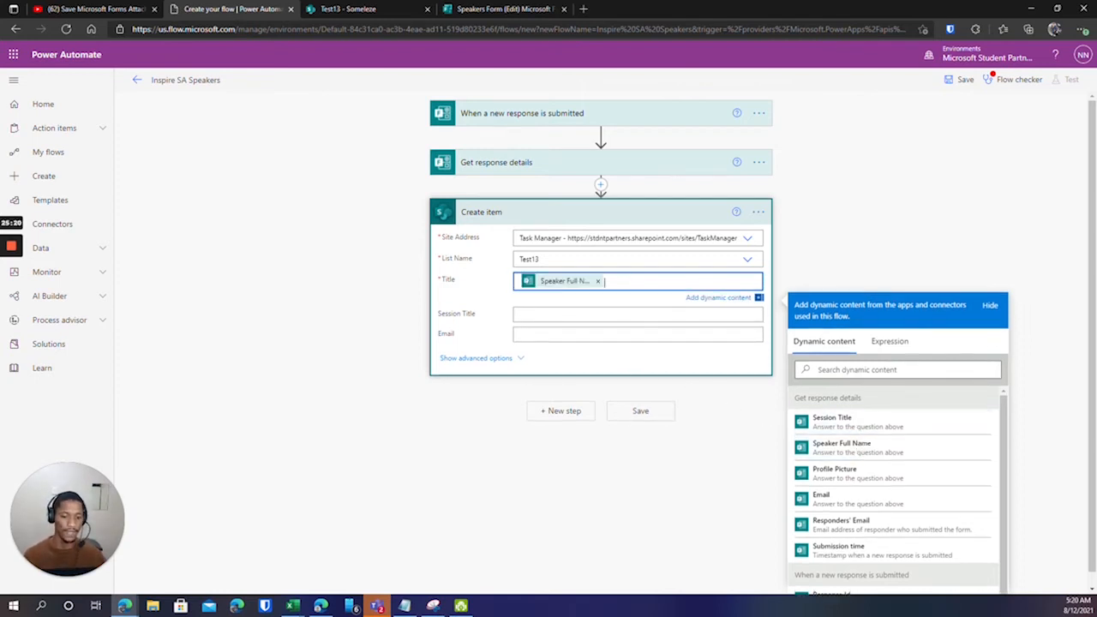
left_click(540, 317)
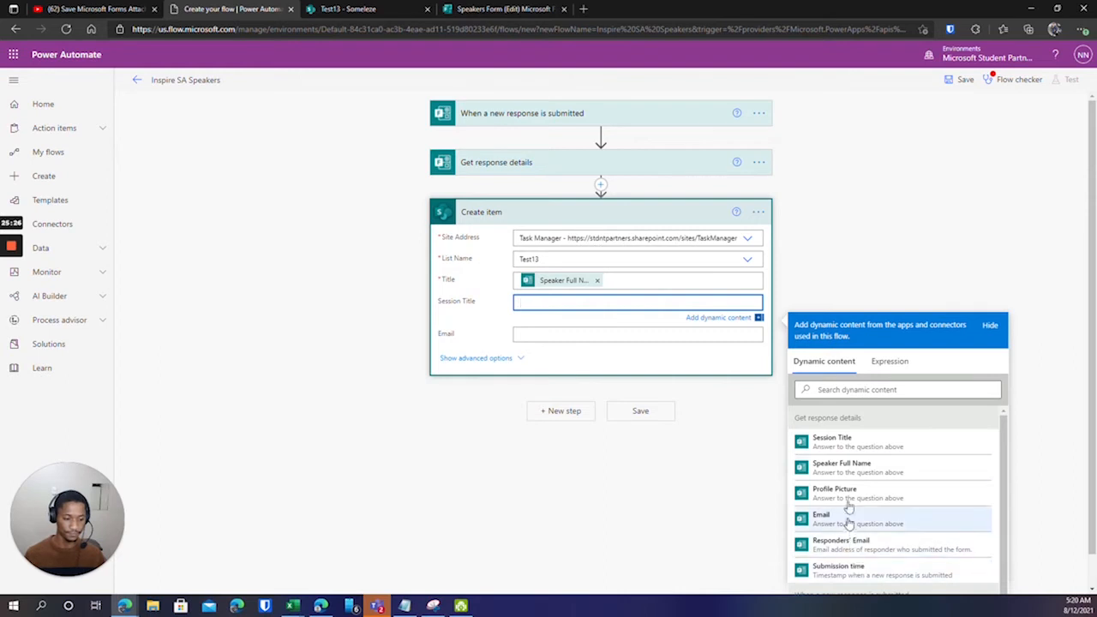
left_click(844, 443)
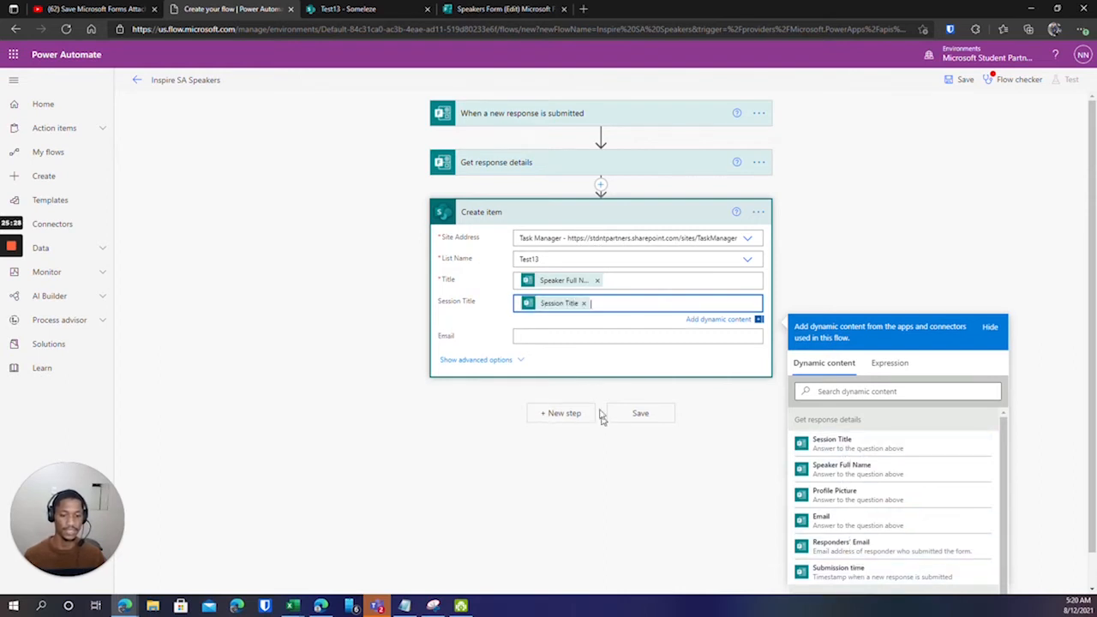
left_click(545, 338)
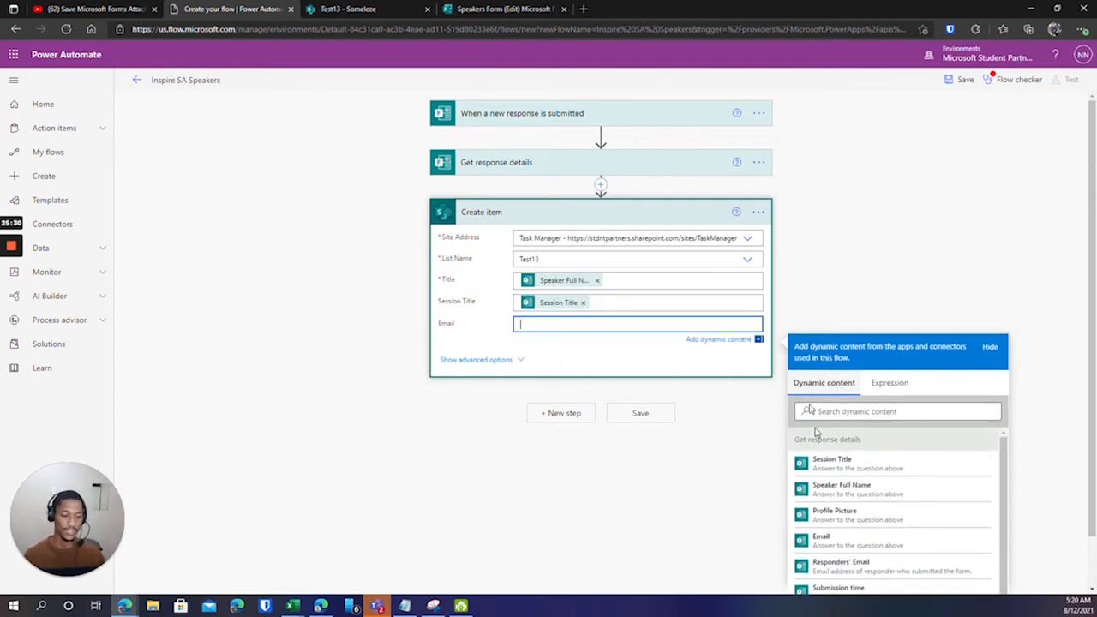
left_click(840, 542)
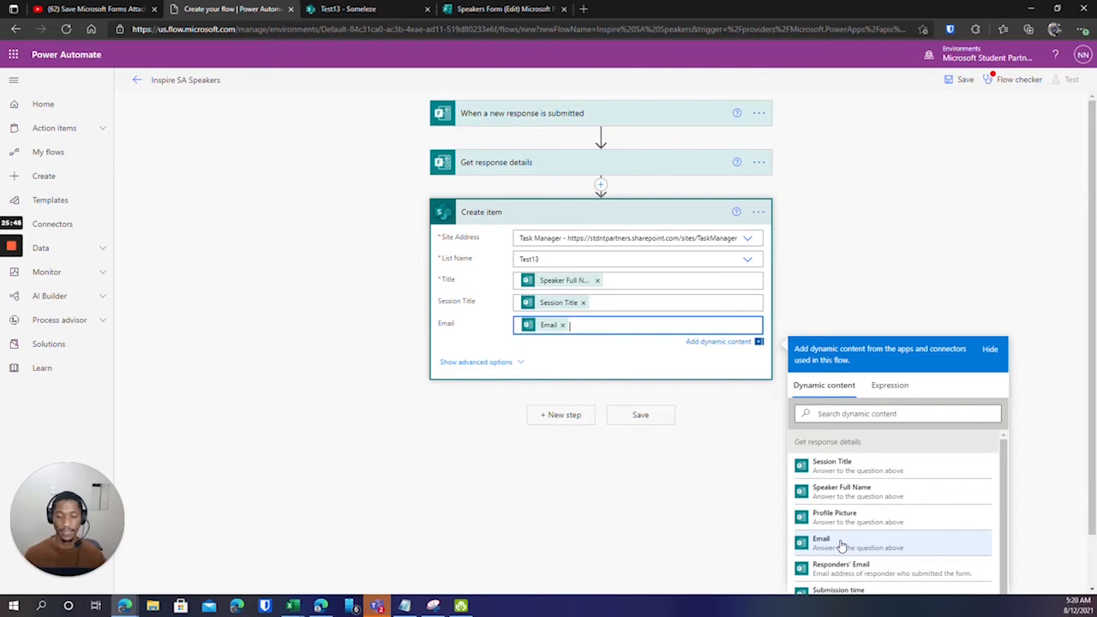
Glance at the Test13 SharePoint list, then return to the flow and close the dynamic content pane.
left_click(346, 9)
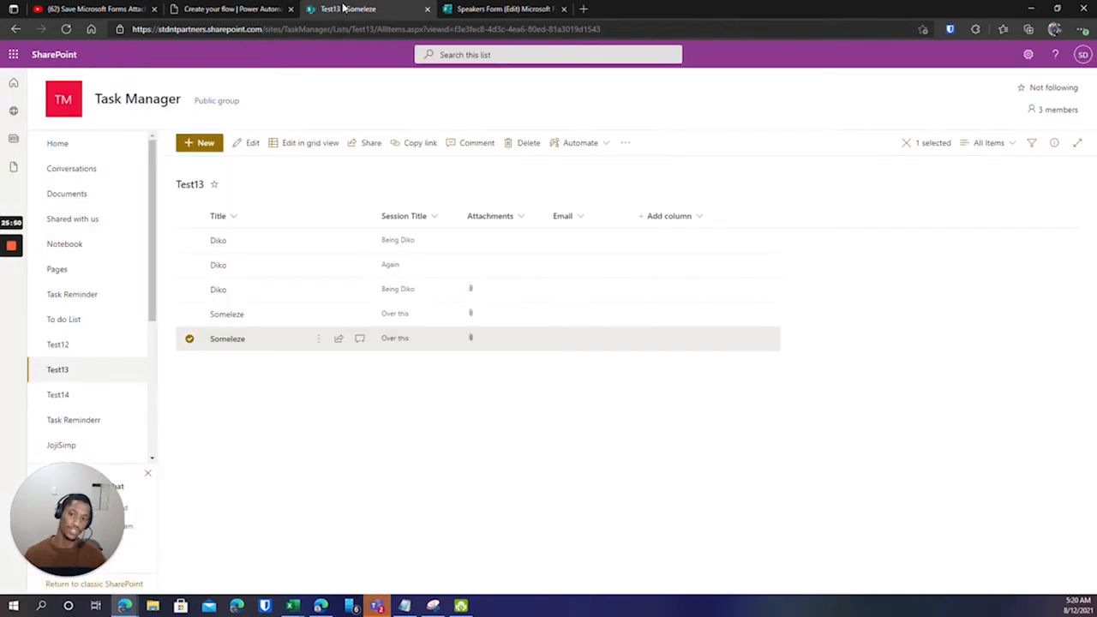
left_click(259, 7)
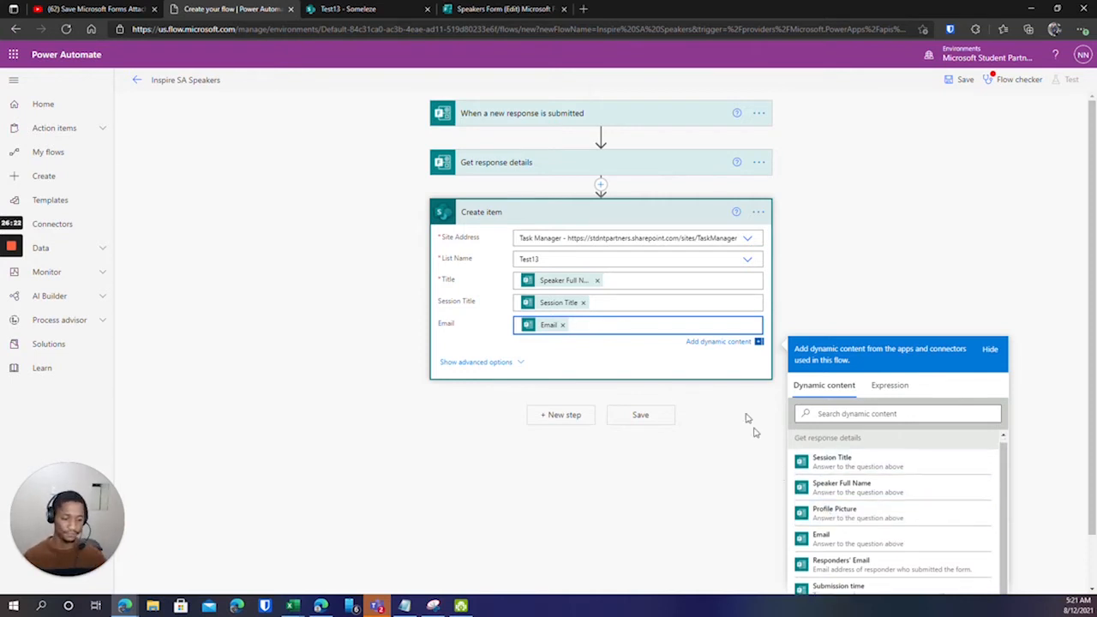
left_click(810, 288)
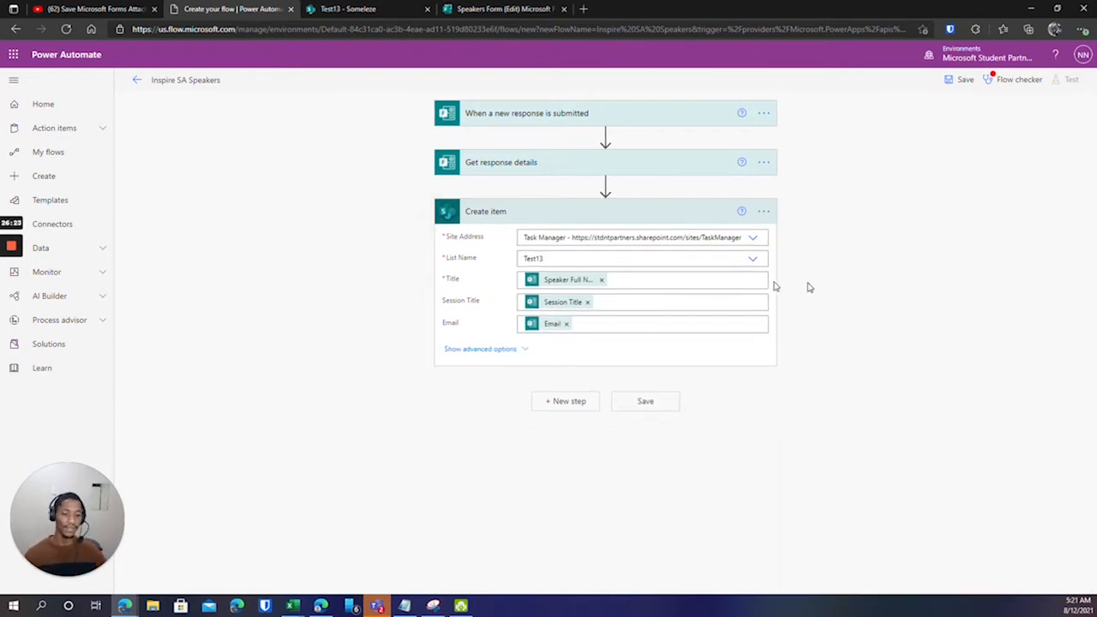
Collapse the Create item step, then add and discard an extra SharePoint step.
left_click(491, 214)
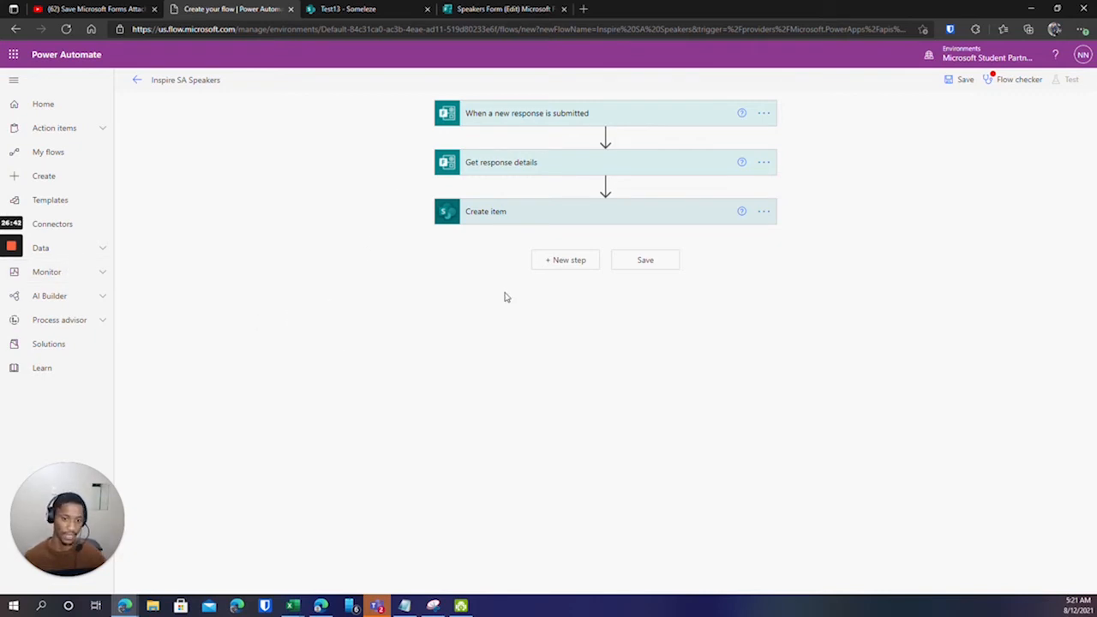
left_click(566, 261)
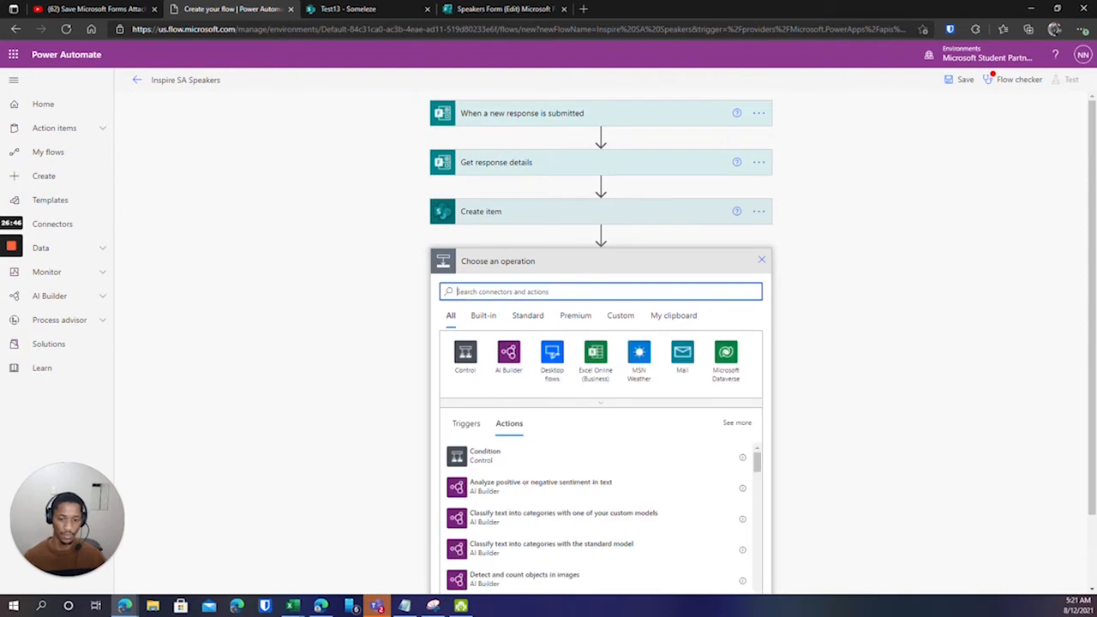
type("sharepoint")
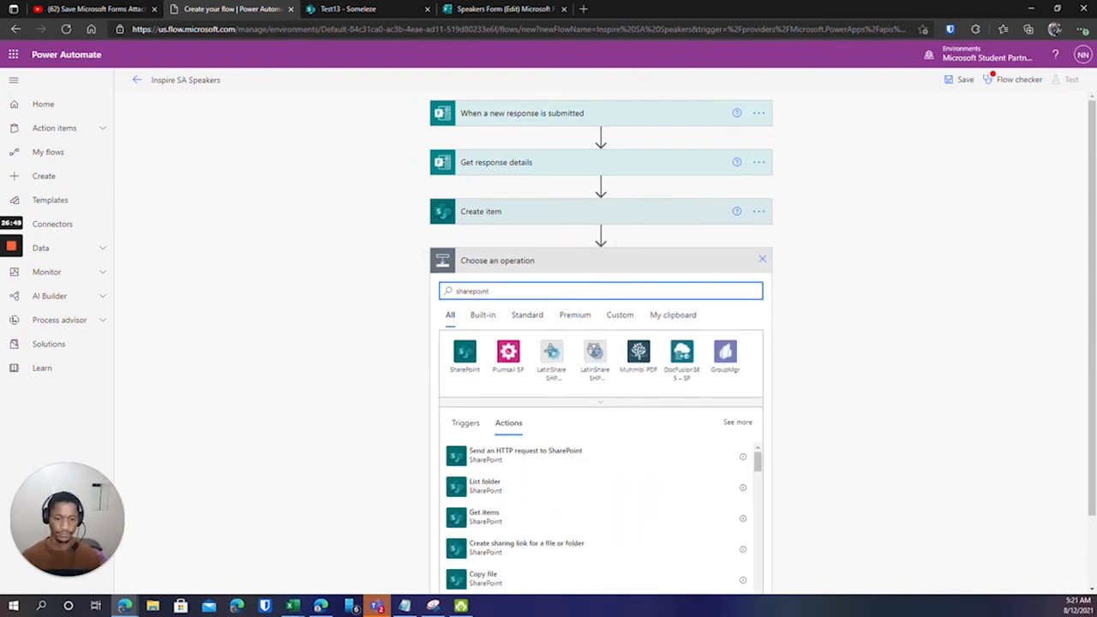
left_click(465, 353)
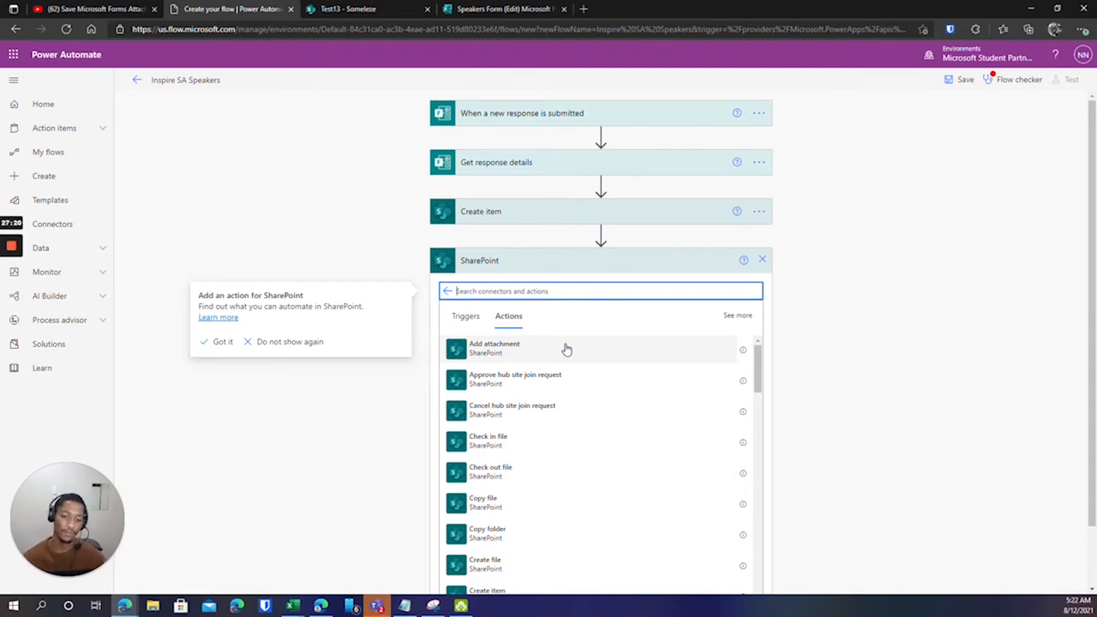
left_click(762, 261)
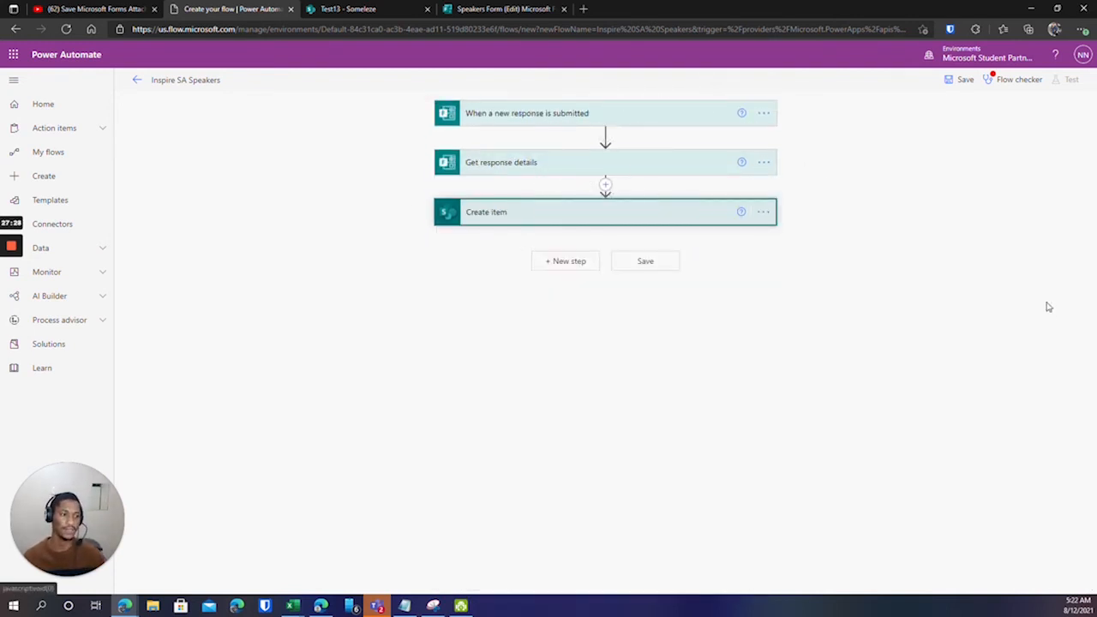
Save the flow, expand all three steps for review, and run Flow checker.
left_click(961, 85)
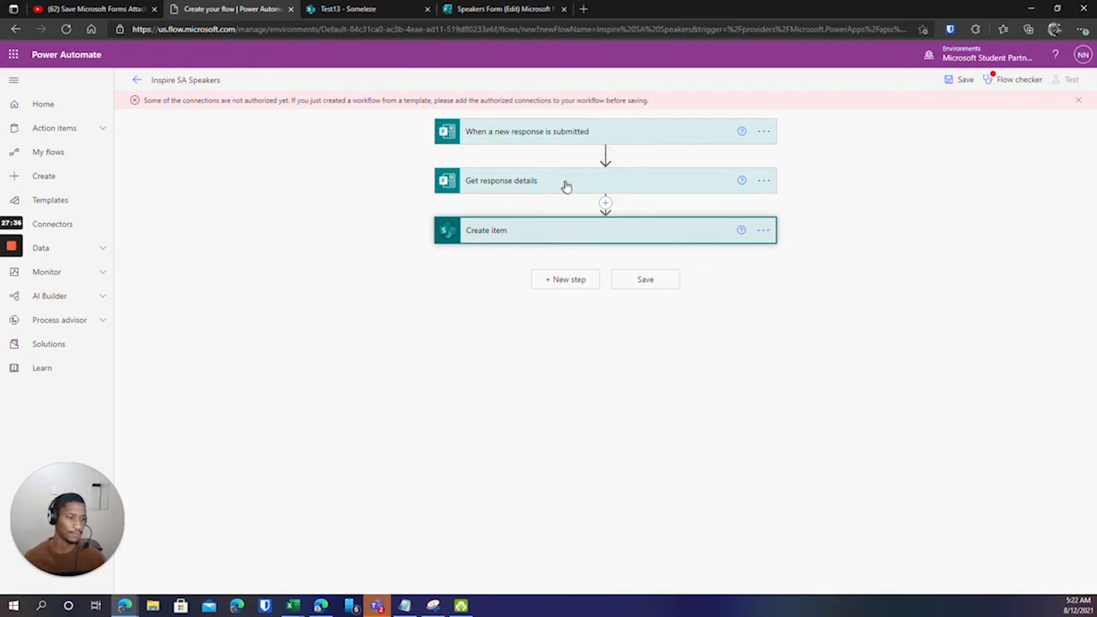
left_click(537, 133)
left_click(520, 217)
left_click(555, 323)
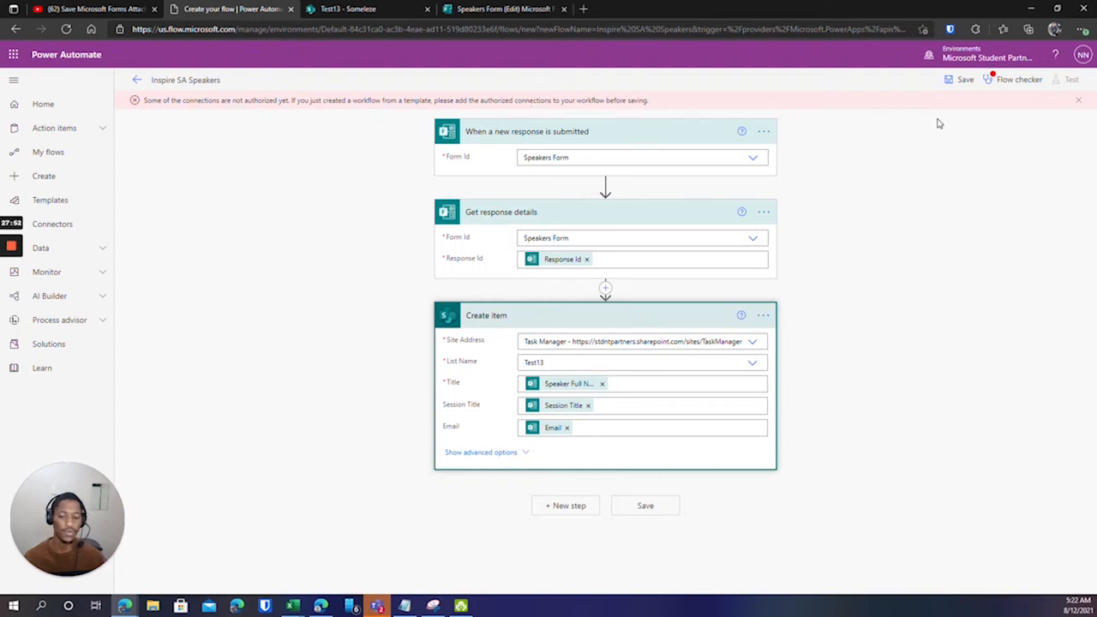
left_click(994, 79)
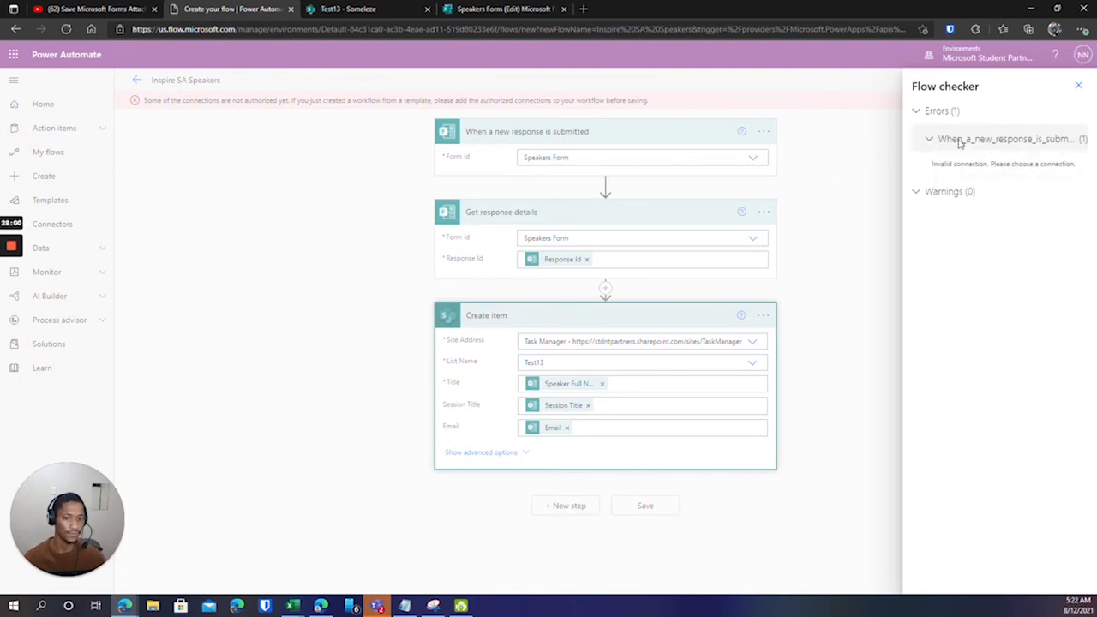
Cycle the trigger's Form Id through Test Form and back to Speakers Form.
left_click(1080, 89)
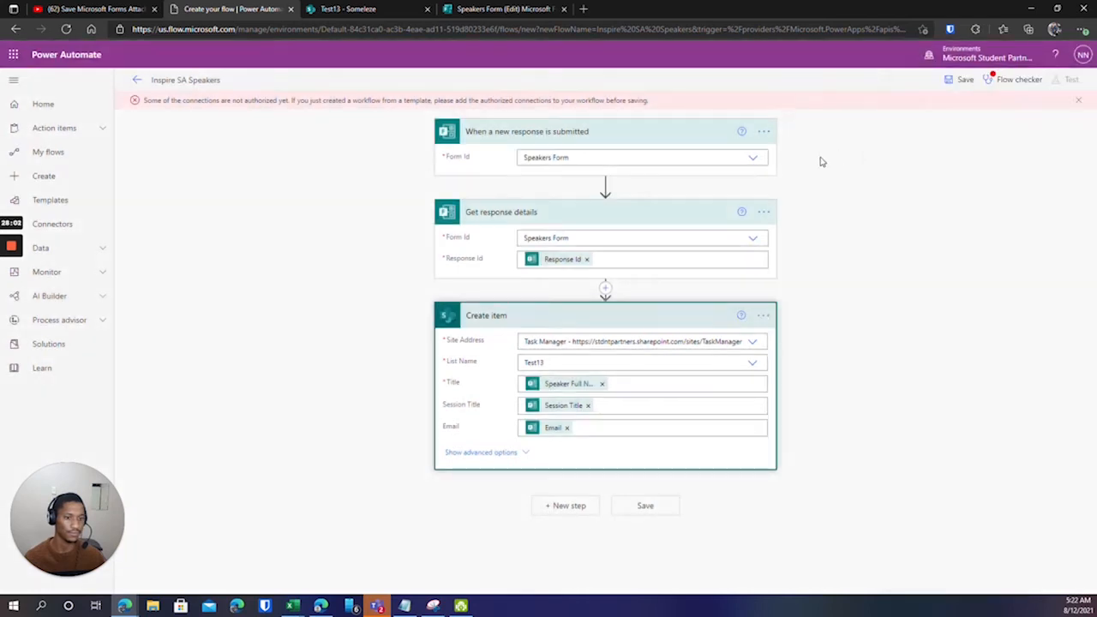
left_click(755, 158)
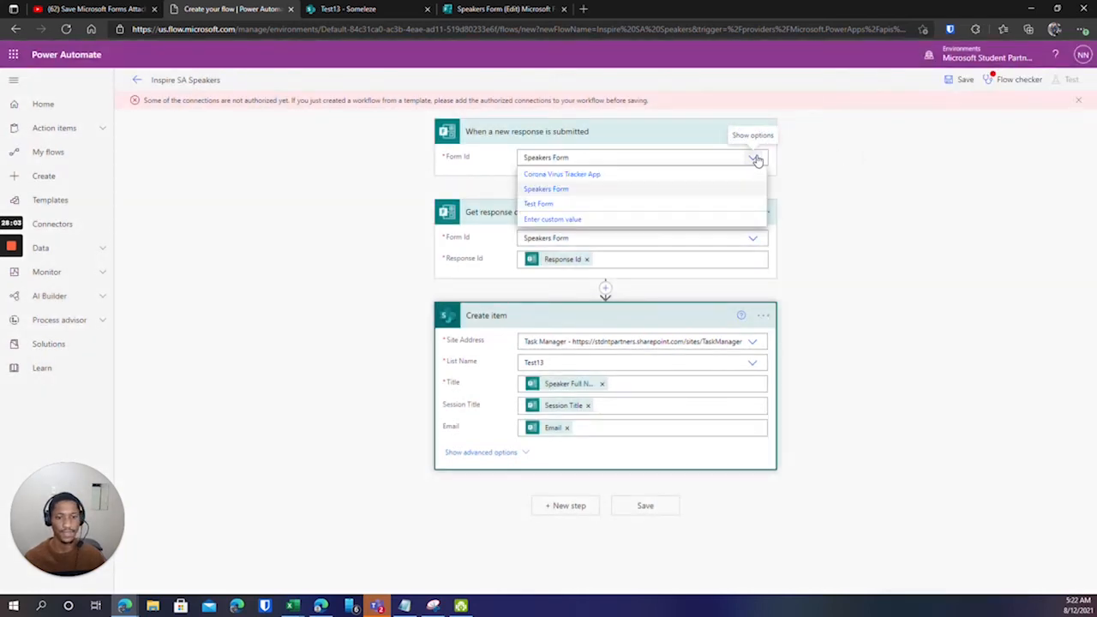
left_click(548, 190)
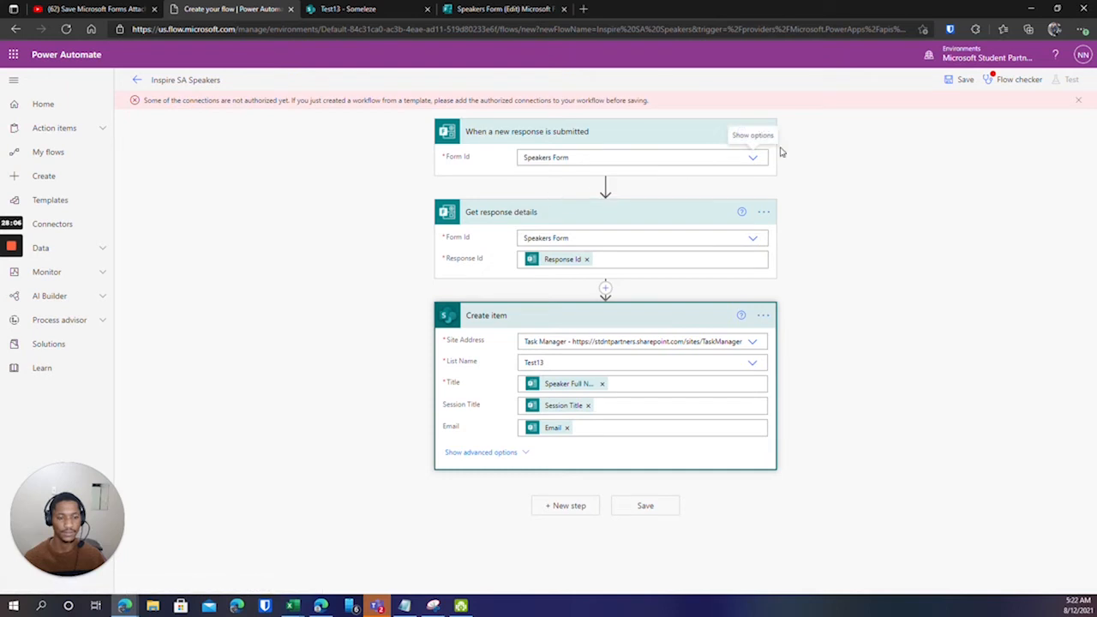
left_click(751, 162)
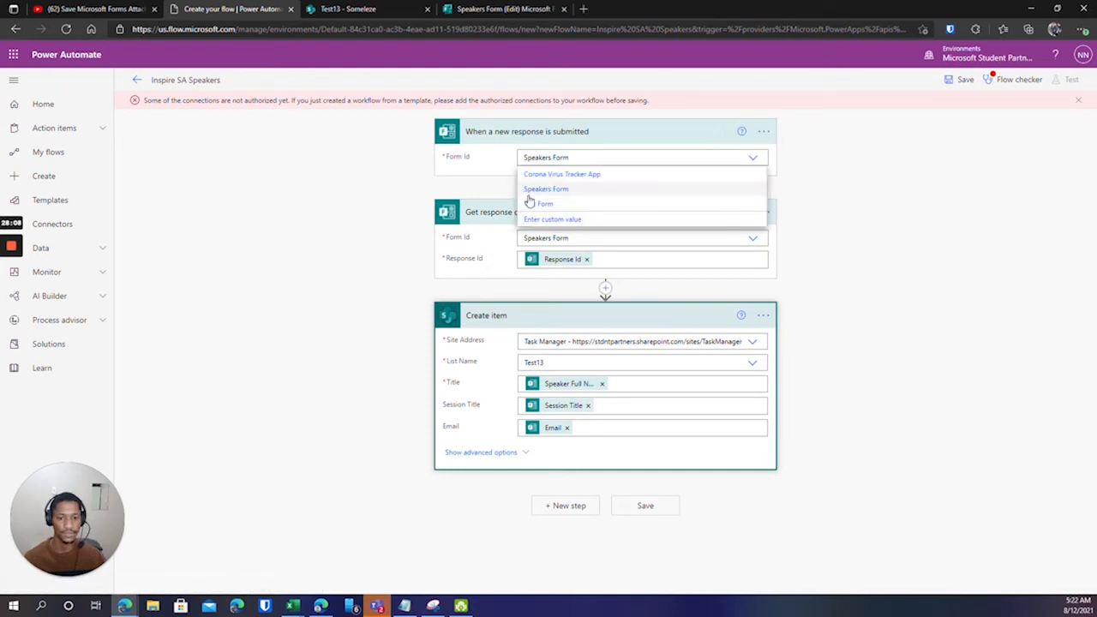
left_click(537, 204)
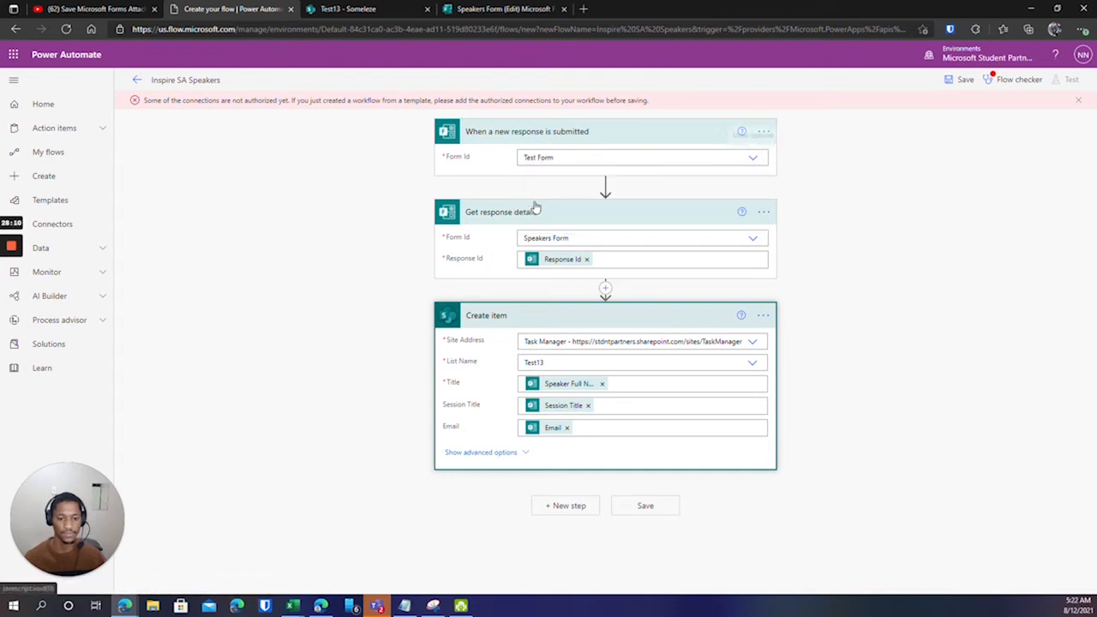
left_click(755, 160)
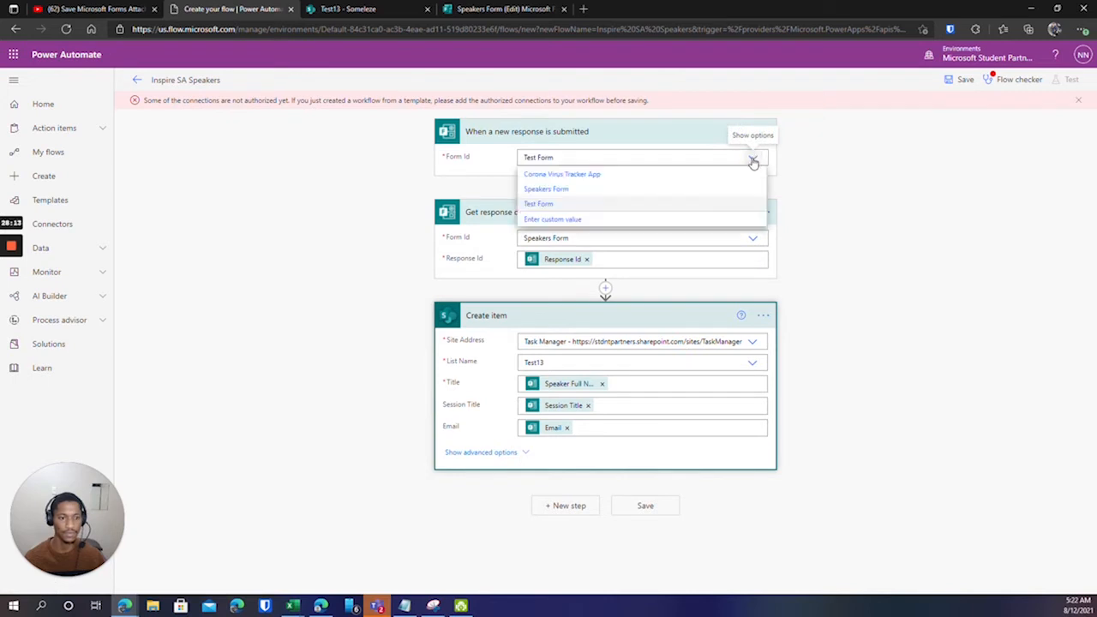
left_click(549, 189)
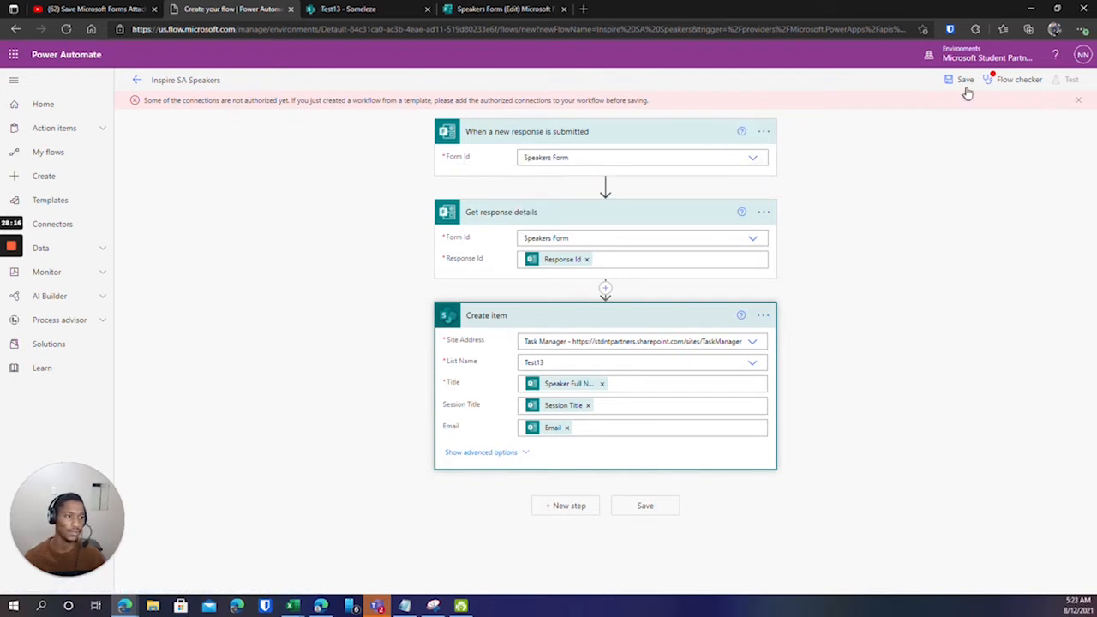
Dismiss the unauthorized connections warning and recheck the flow, which still flags the trigger.
left_click(1079, 102)
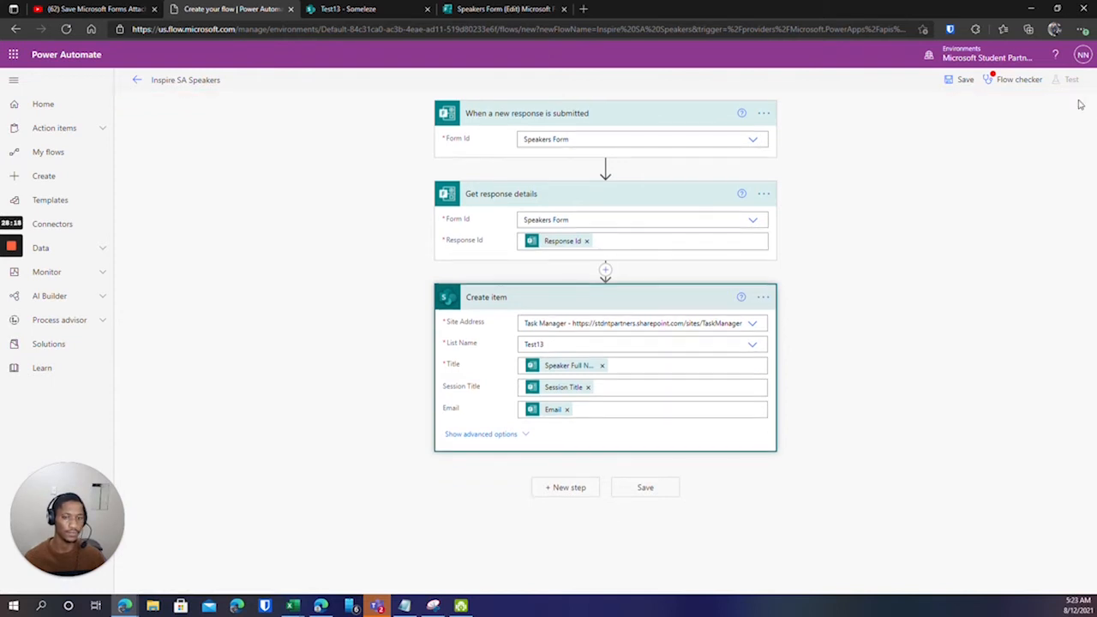
left_click(997, 80)
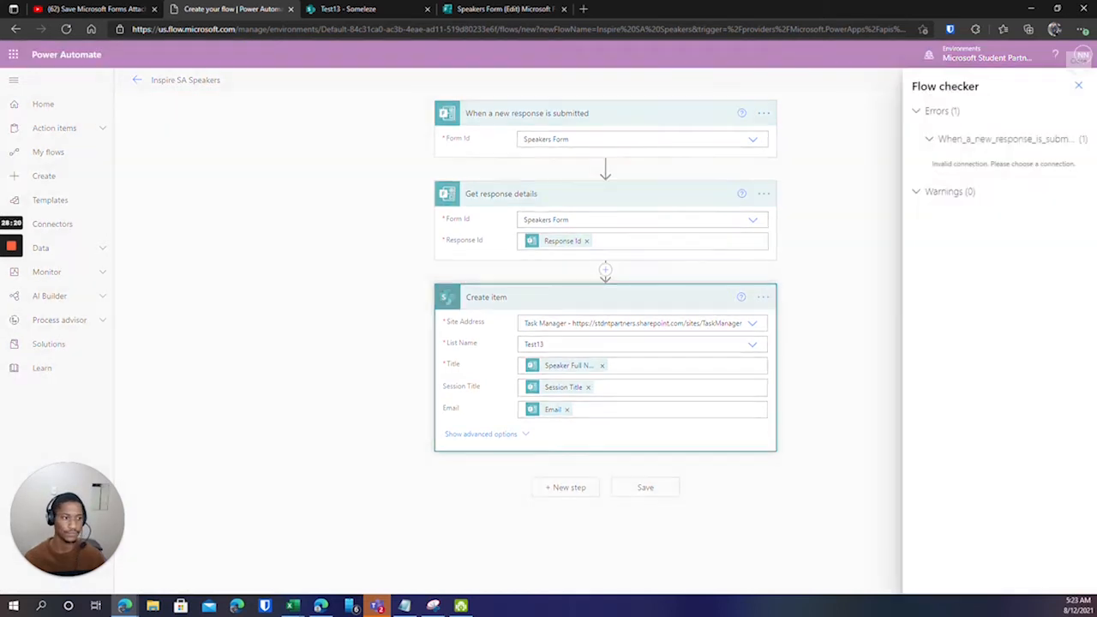
left_click(999, 165)
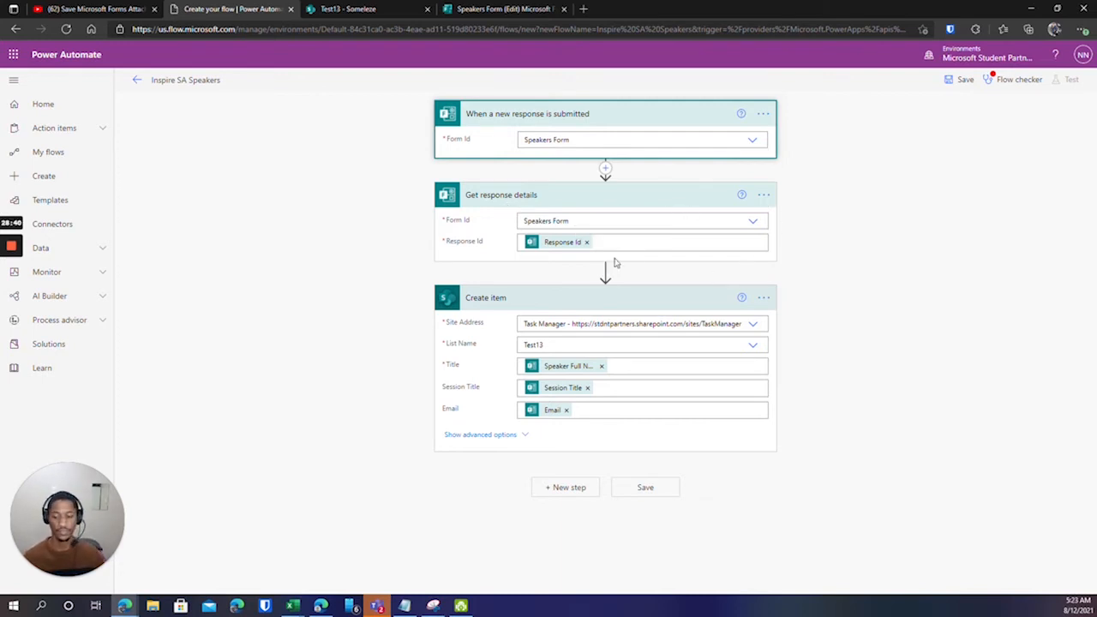
left_click(999, 85)
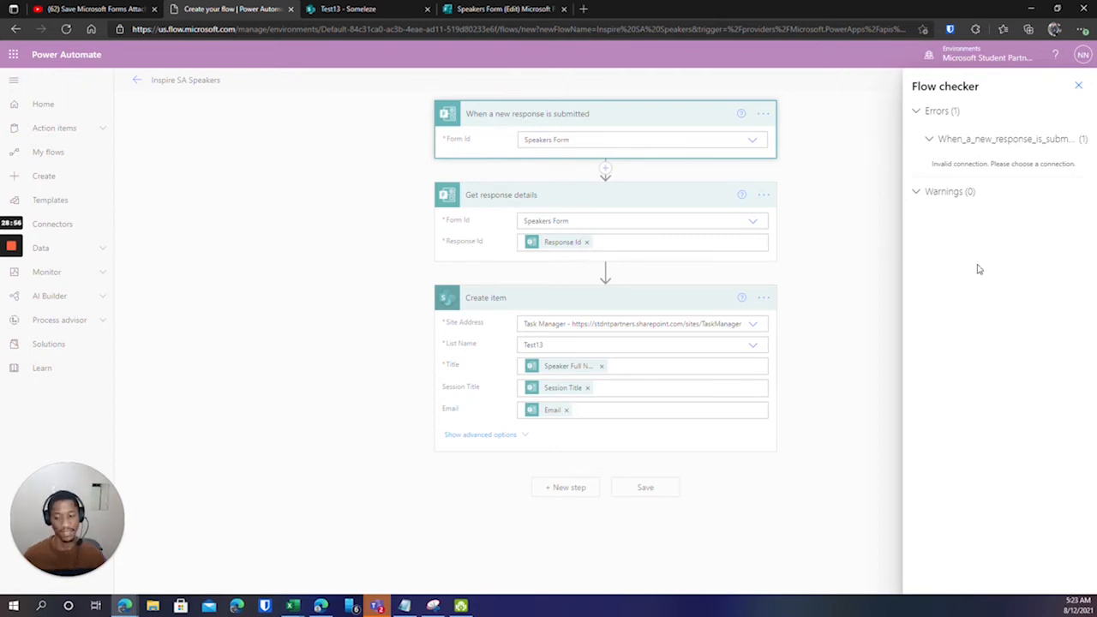
left_click(1078, 86)
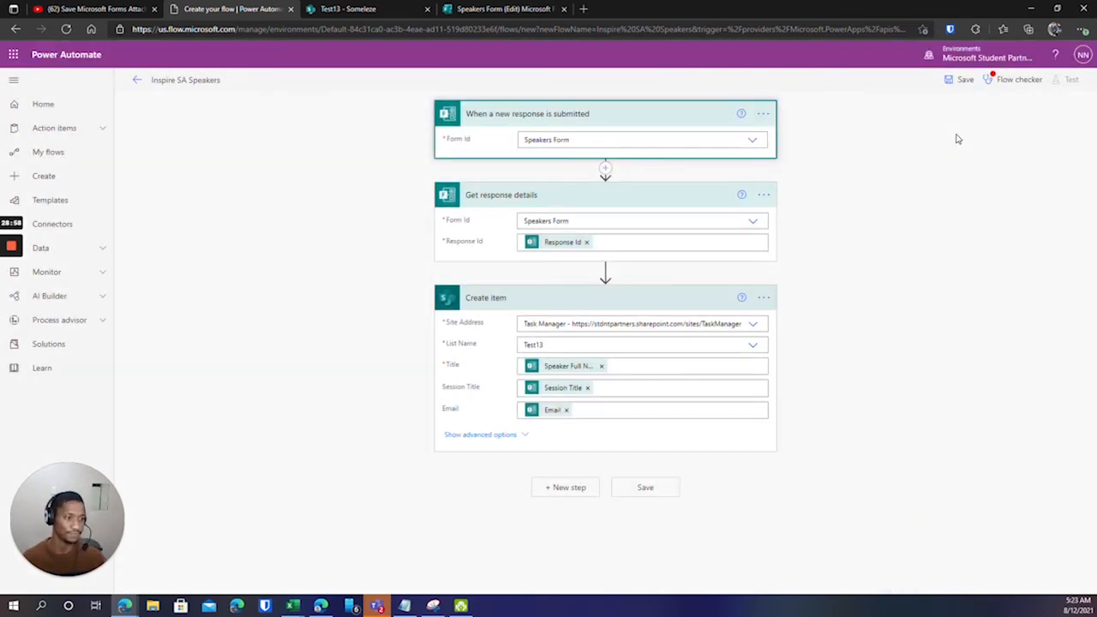
Leave the flow editor despite its errors and go to the Create page.
left_click(136, 81)
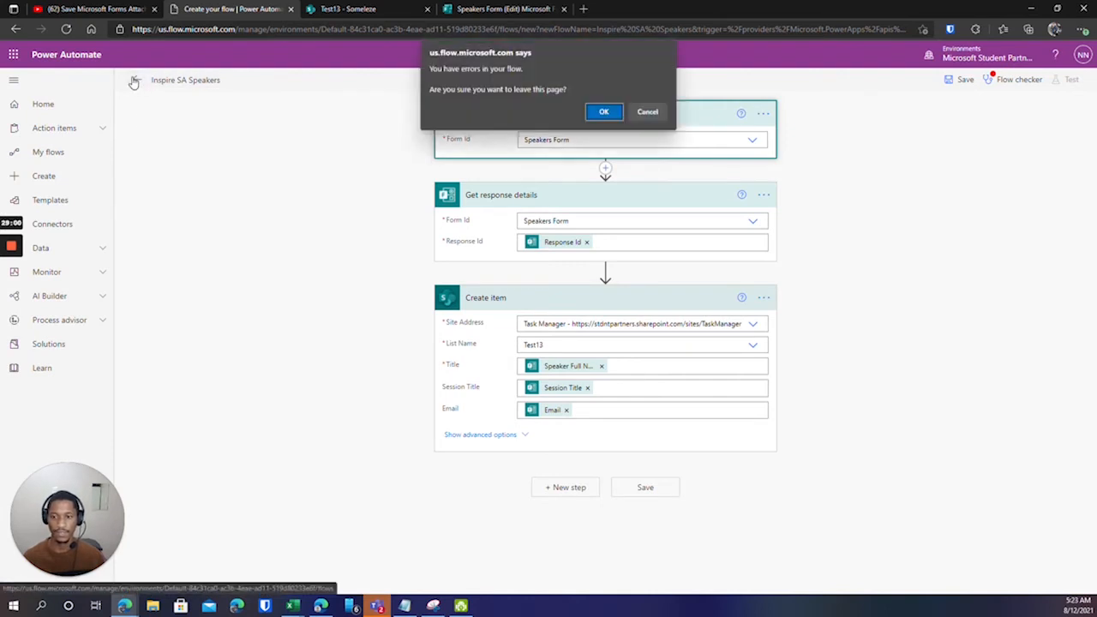
left_click(603, 112)
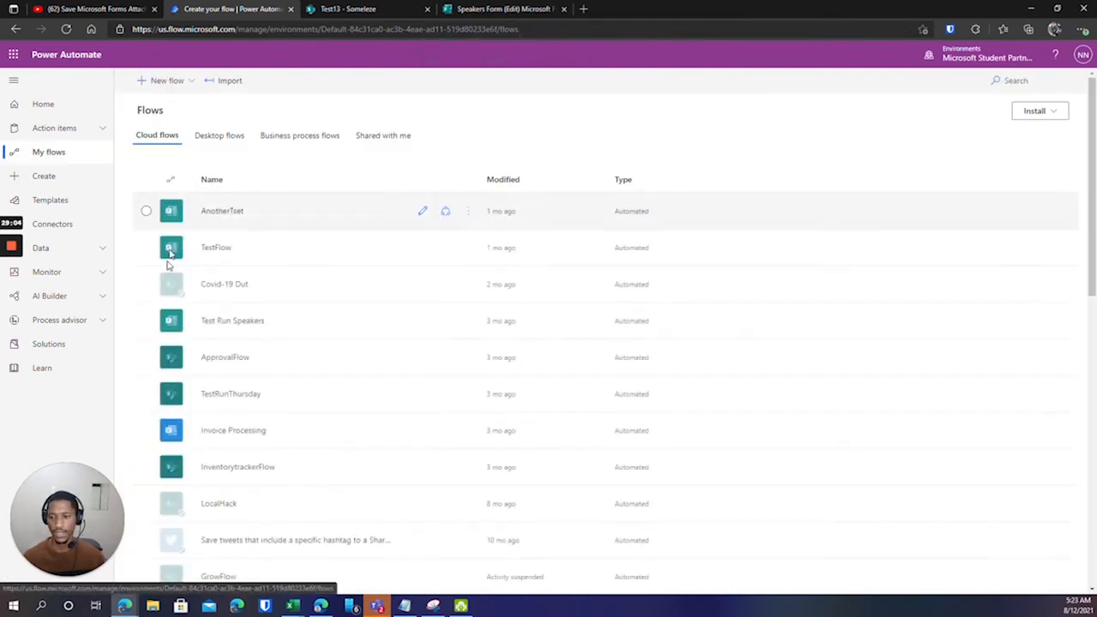
left_click(47, 177)
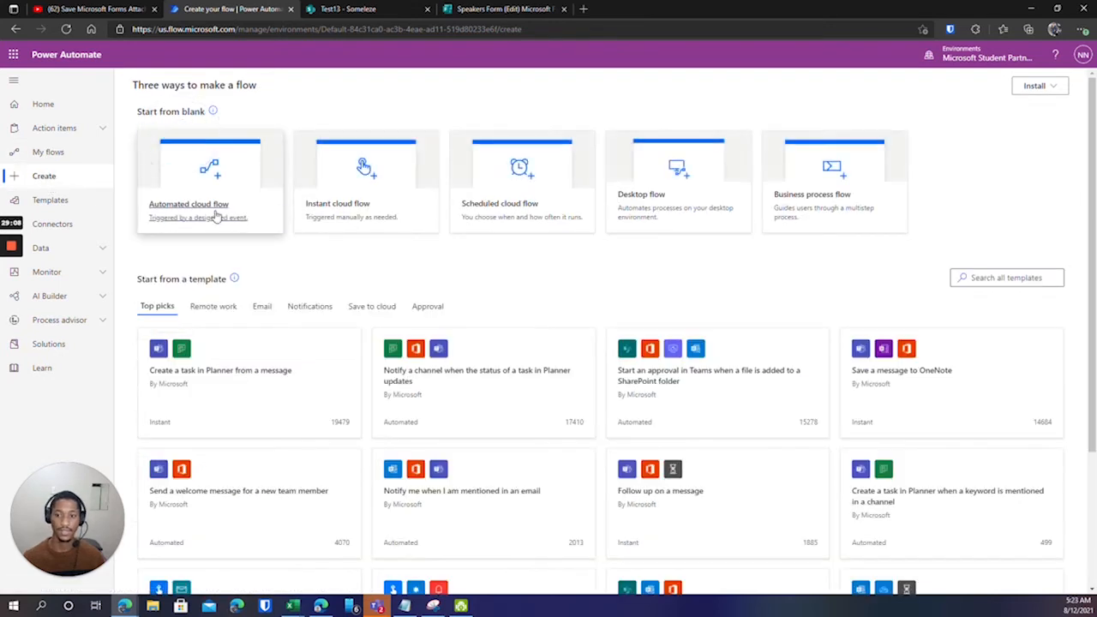
Create an automated cloud flow using the Forms 'When a new response is submitted' trigger.
left_click(211, 213)
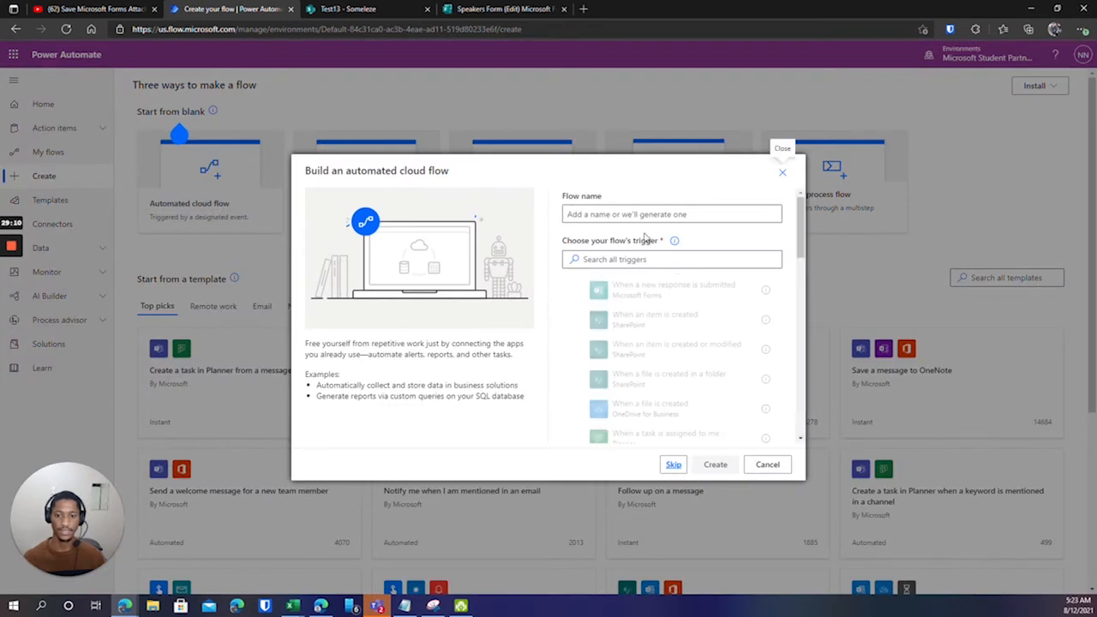
type("Inspire SA Speakers")
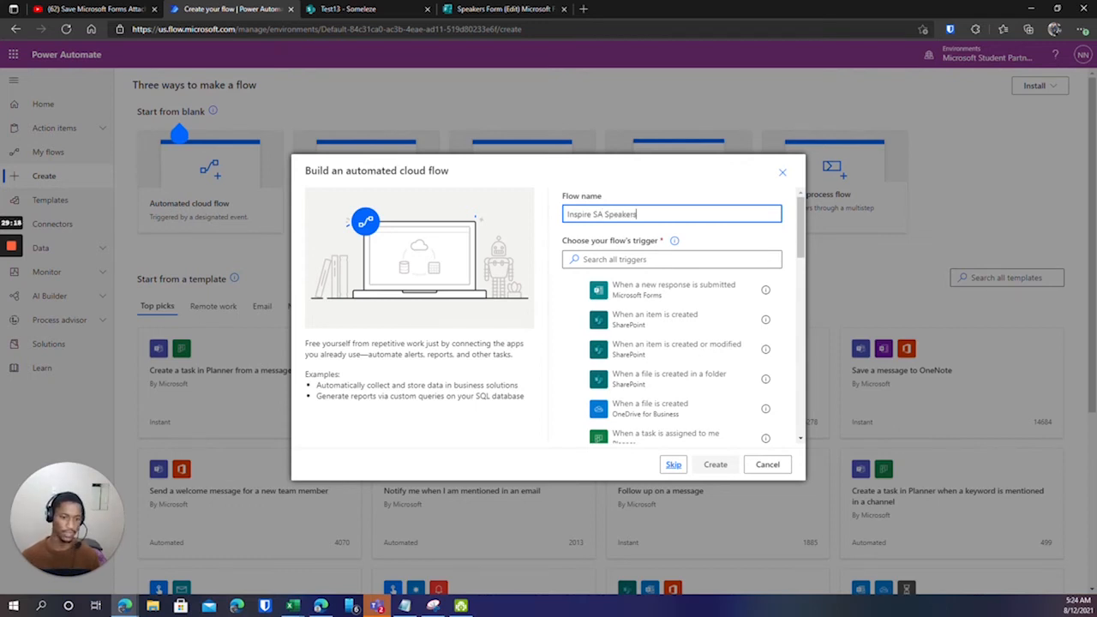
left_click(642, 291)
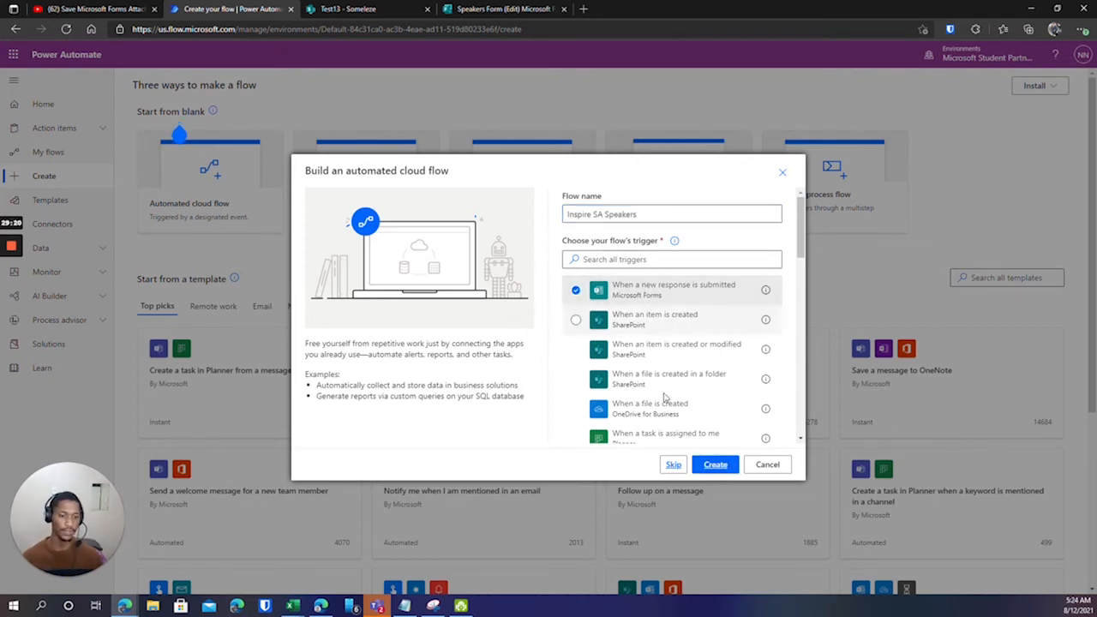
left_click(720, 470)
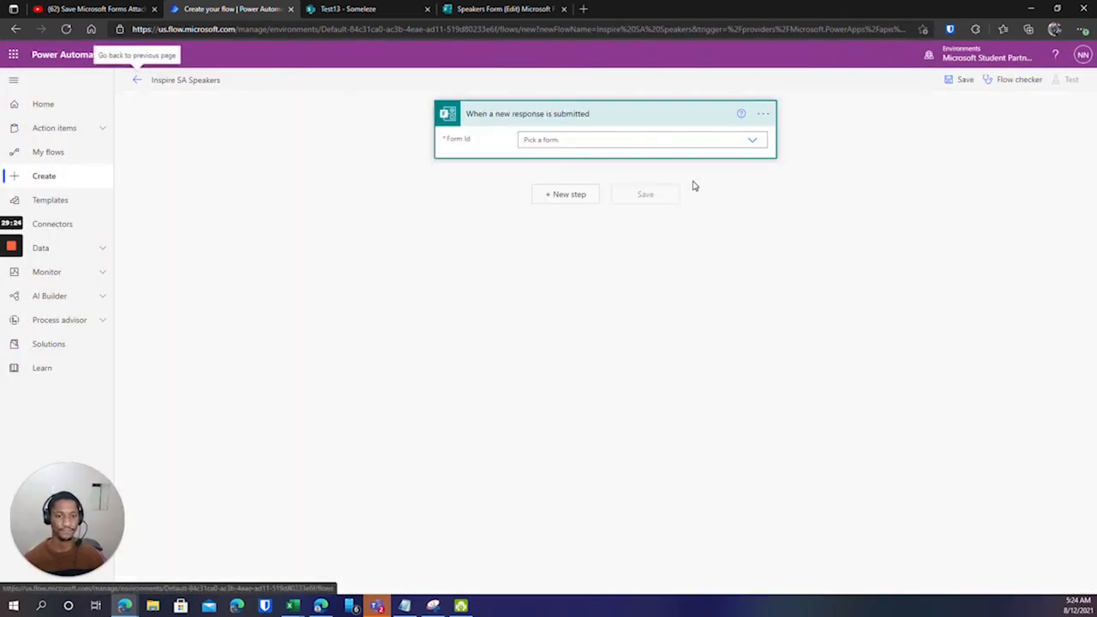
Set the trigger's form to Speakers Form and add a Forms Get response details action.
left_click(751, 142)
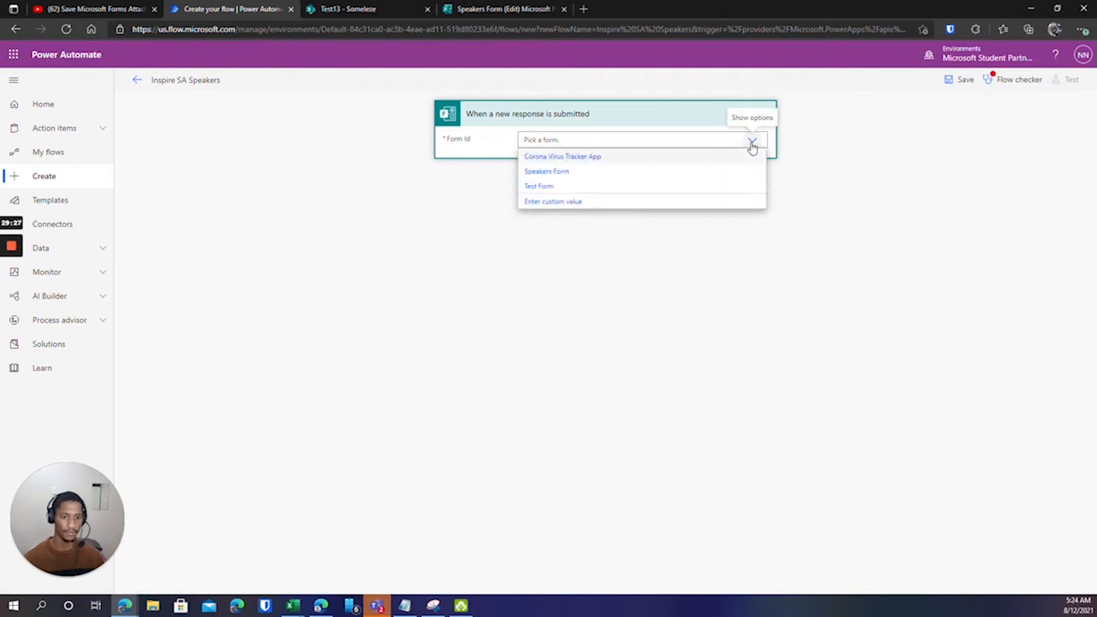
left_click(561, 173)
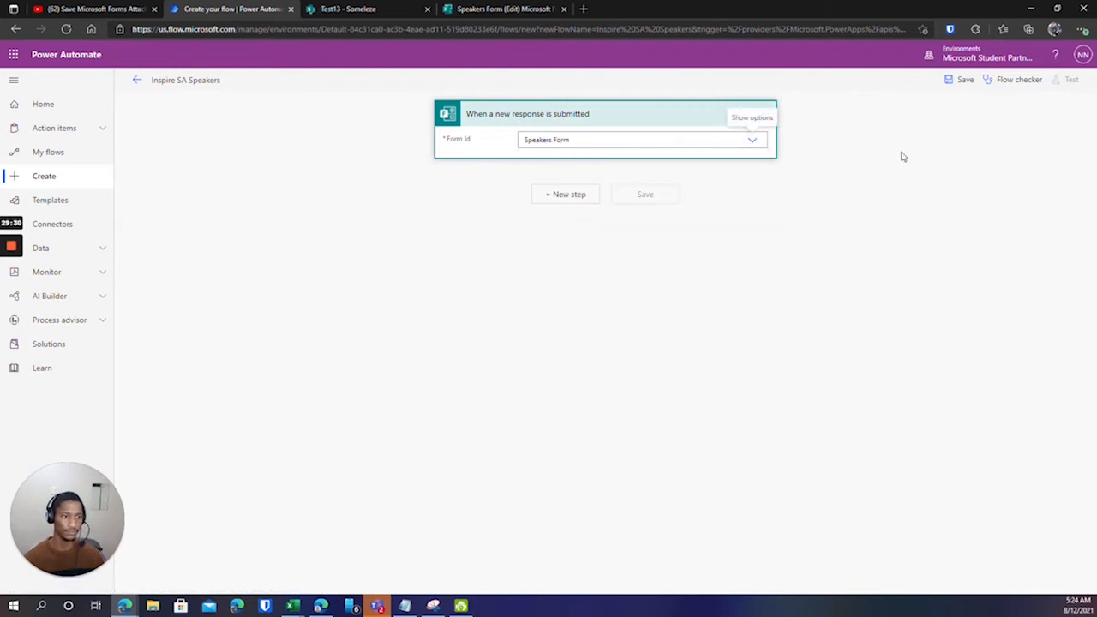
left_click(565, 194)
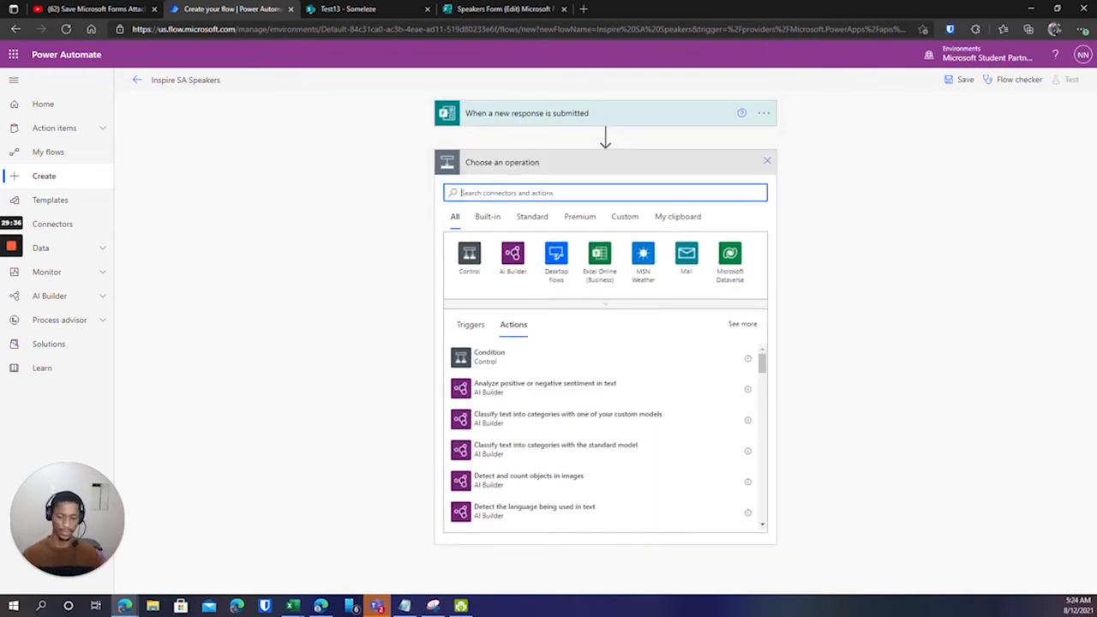
type("forms")
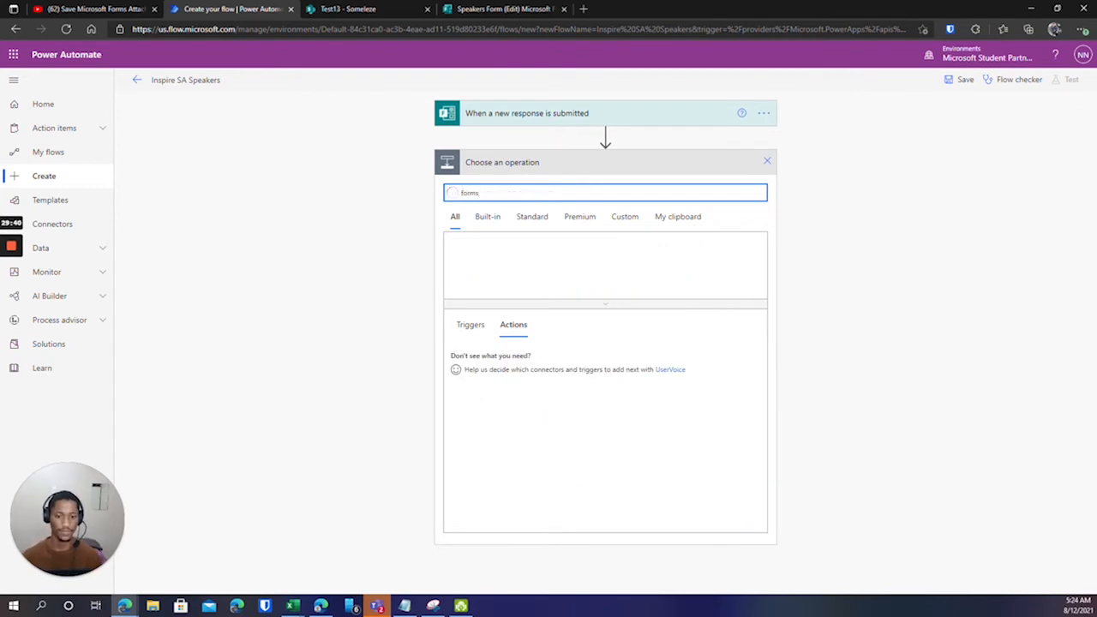
left_click(509, 265)
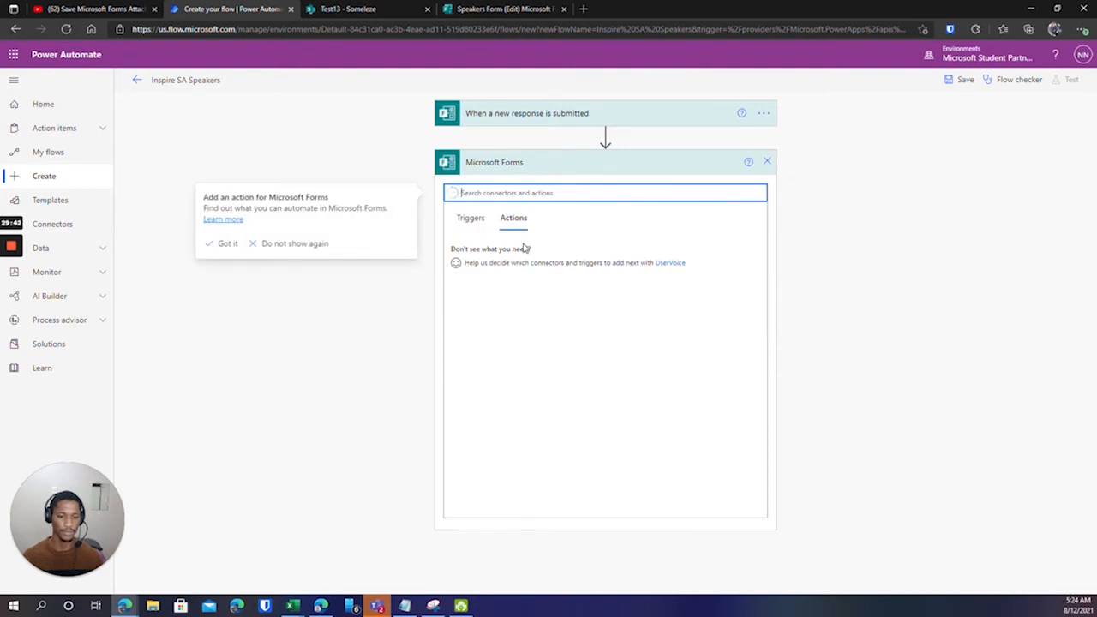
left_click(514, 262)
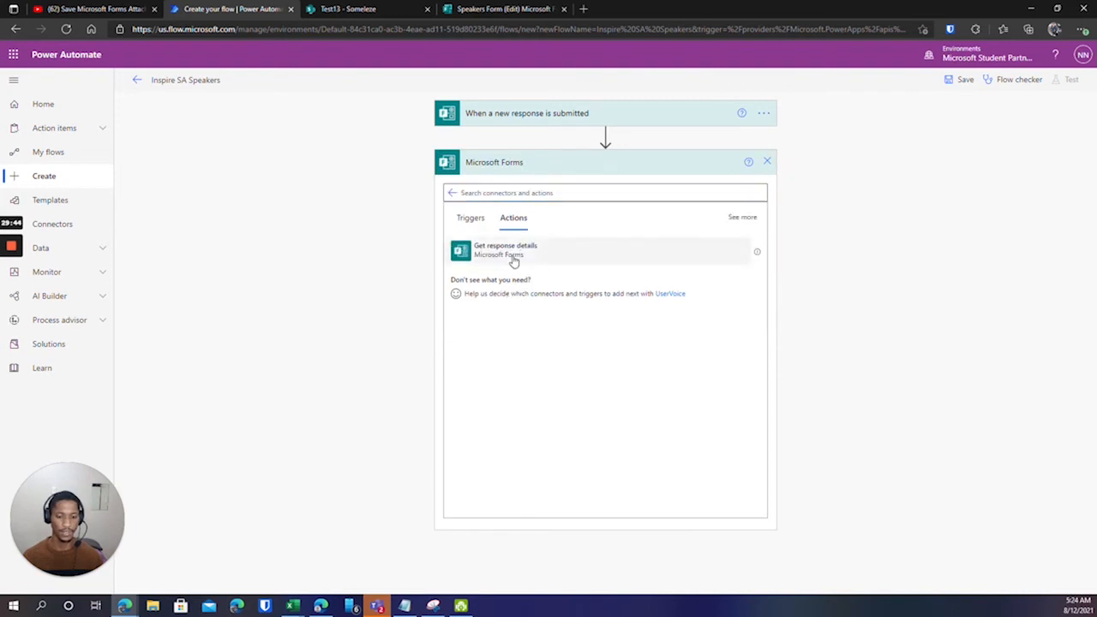
left_click(540, 250)
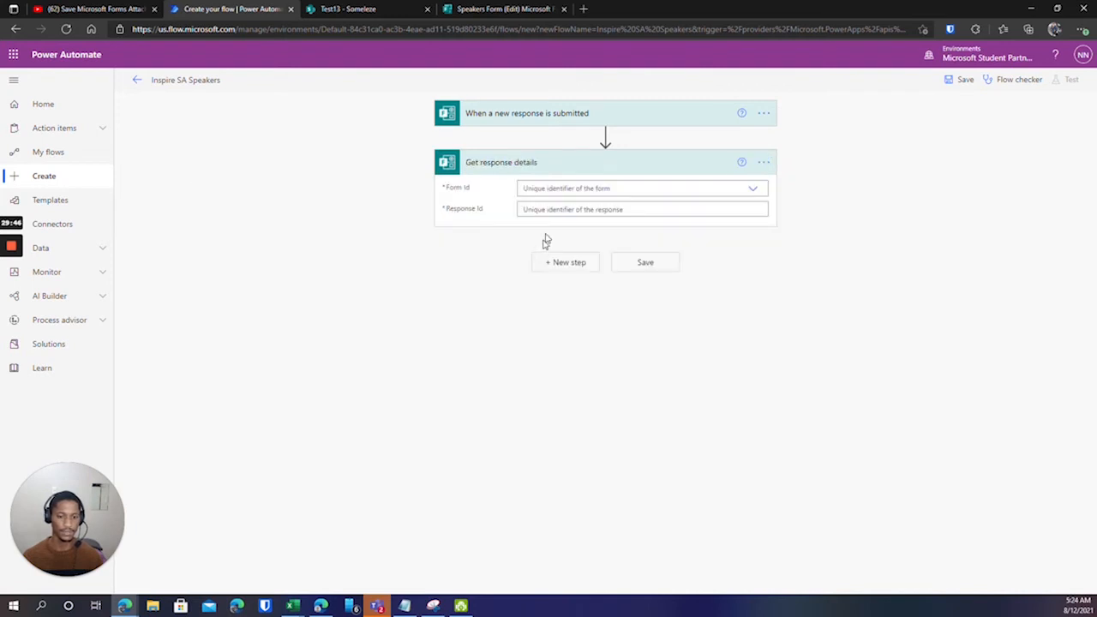
Point Get response details at Speakers Form, using the trigger's Response Id.
left_click(755, 188)
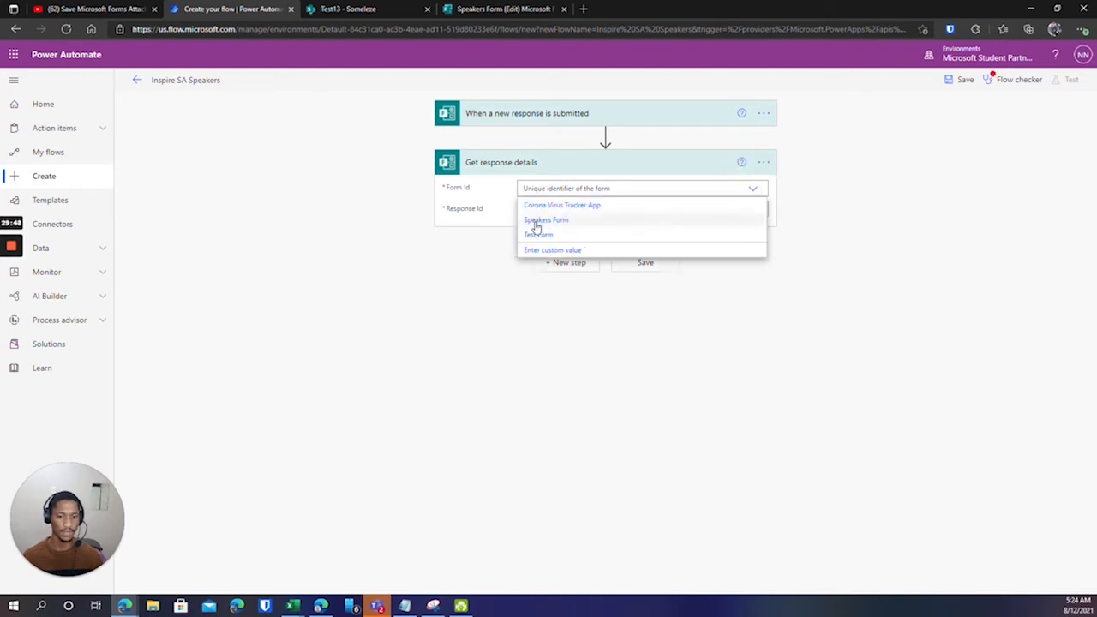
left_click(534, 219)
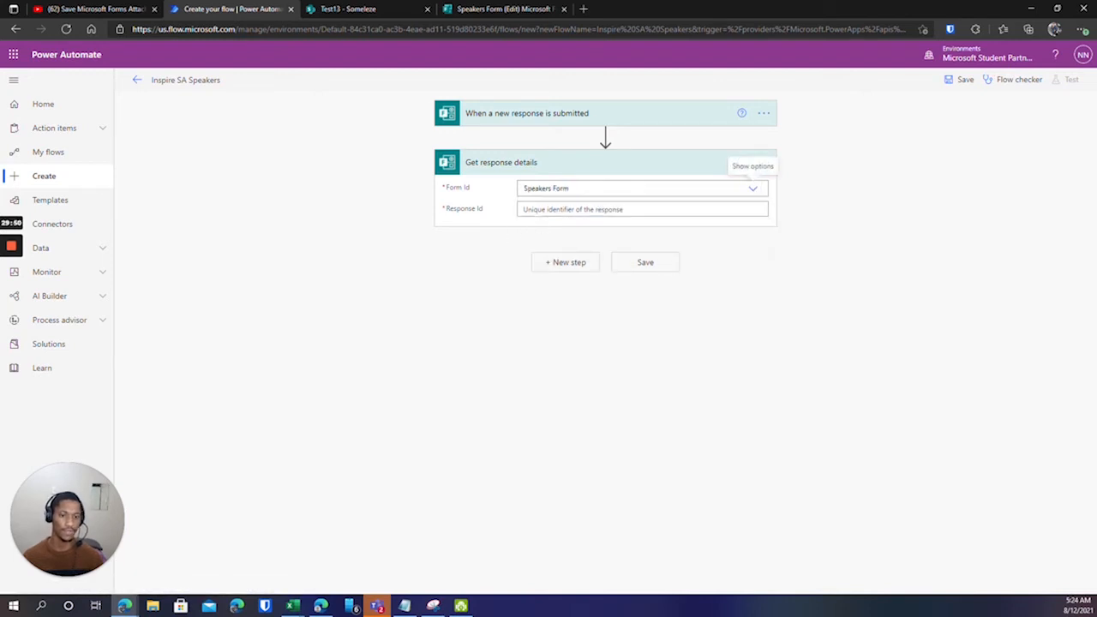
left_click(600, 209)
left_click(869, 351)
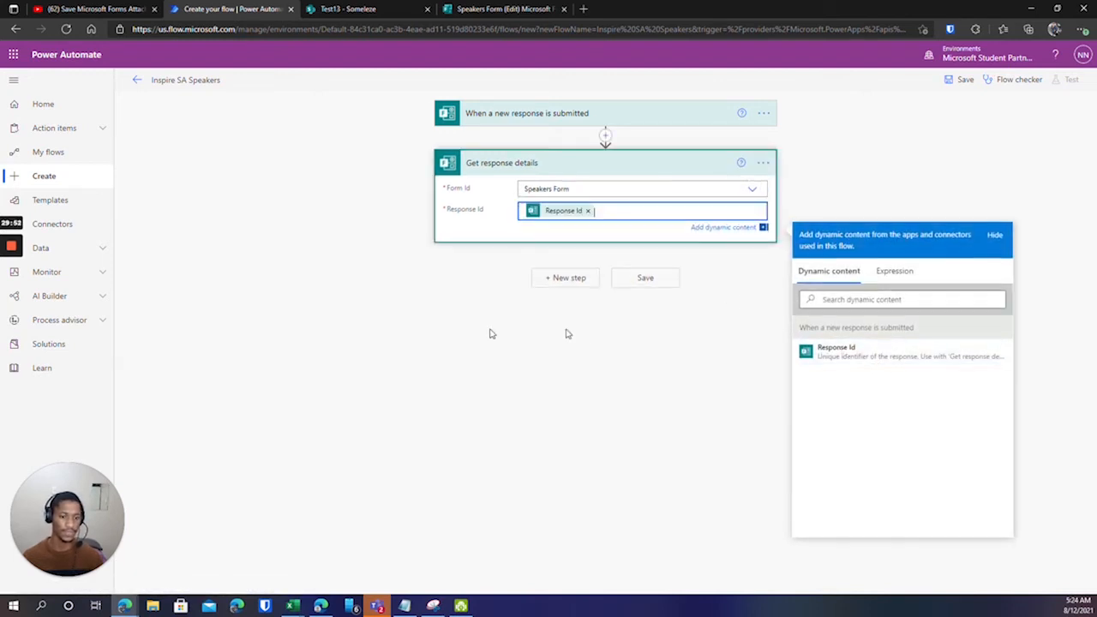
left_click(470, 289)
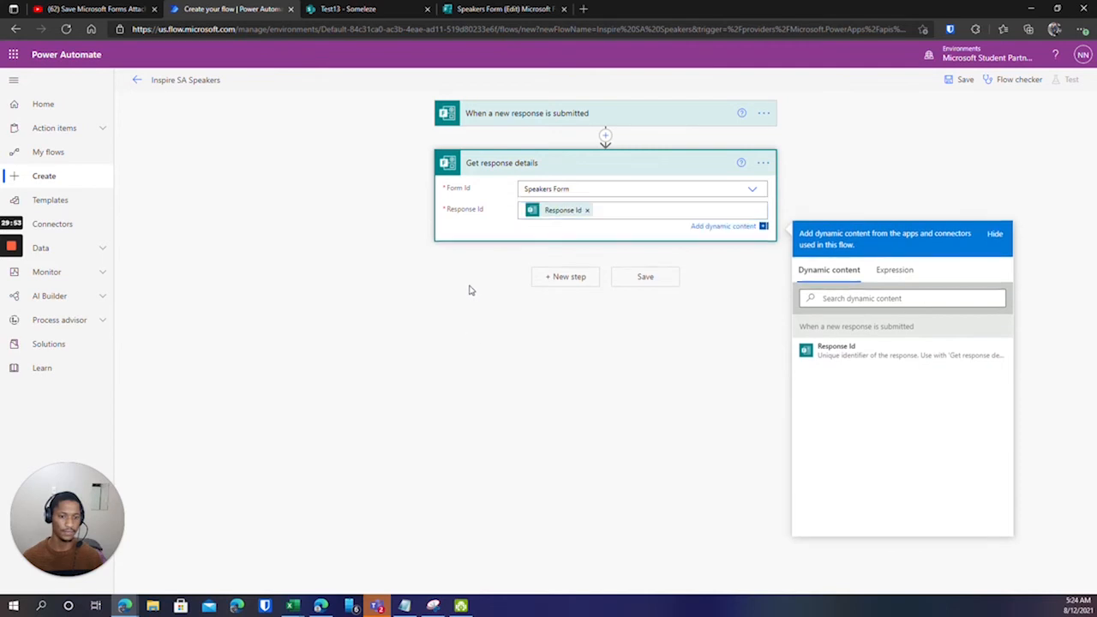
left_click(558, 267)
Add the SharePoint Create item action by searching 'sharepoint' and 'create'.
type("sharepoint")
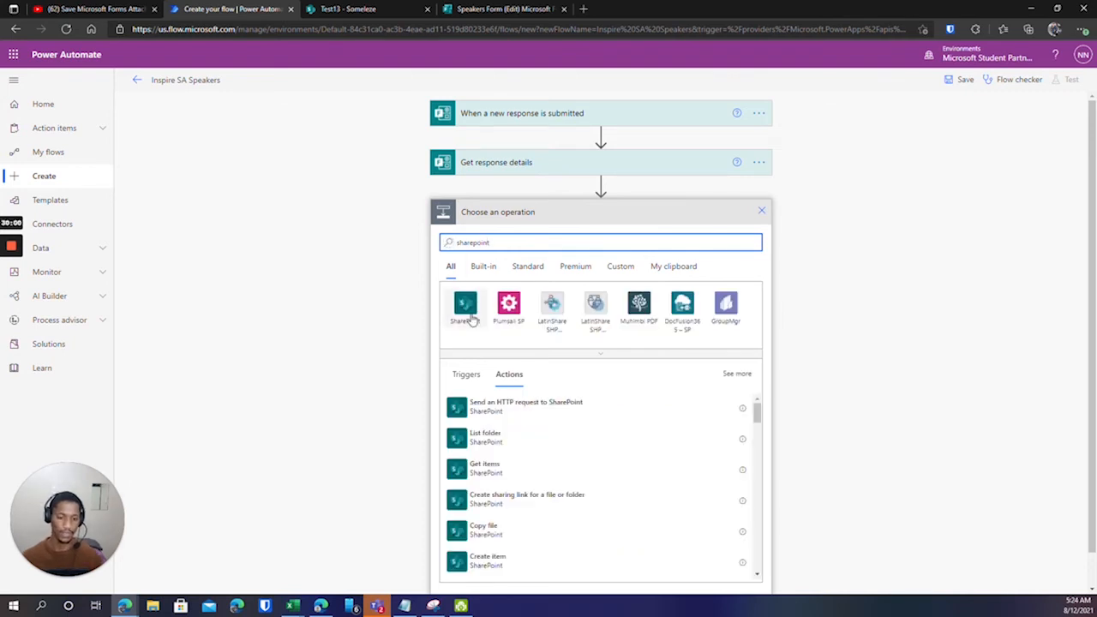
left_click(468, 312)
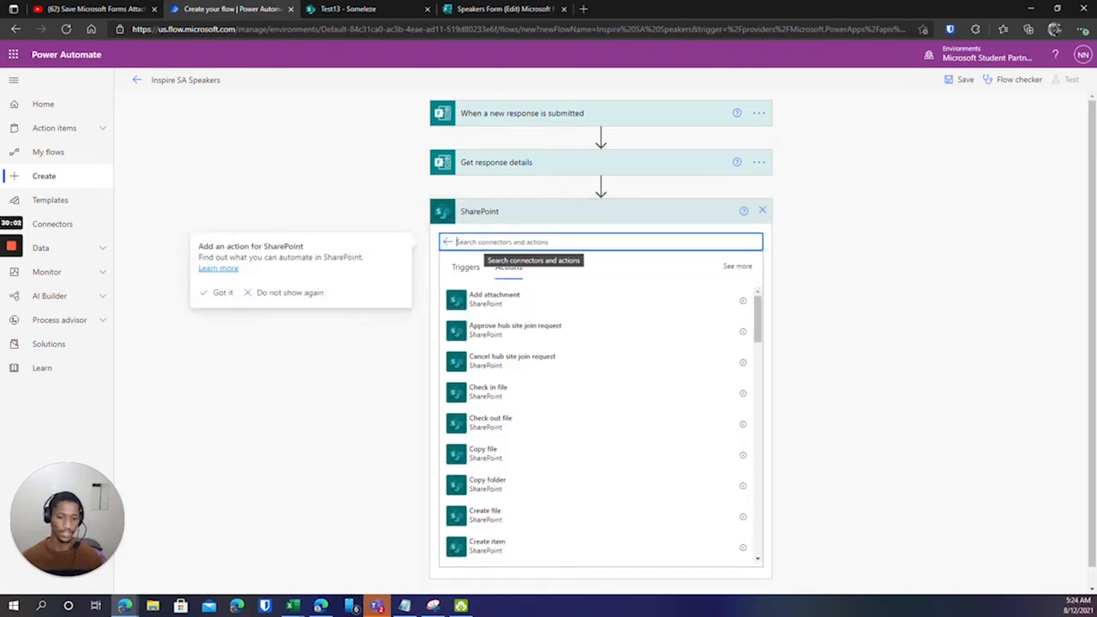
type("create")
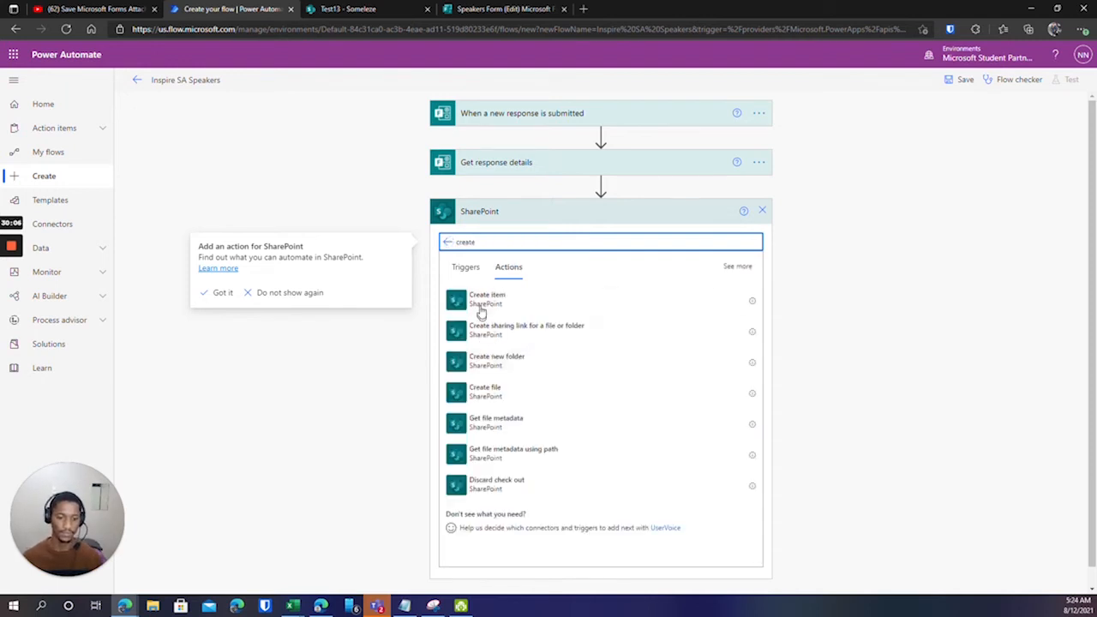
left_click(510, 304)
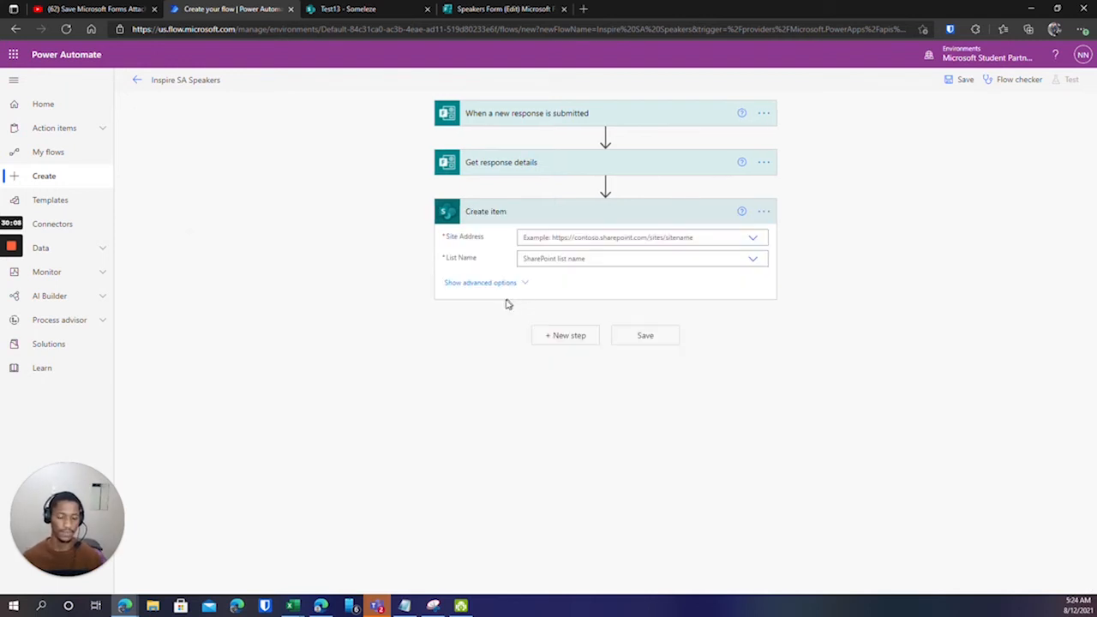
Set Site Address to Task Manager and List Name to Test13.
left_click(753, 239)
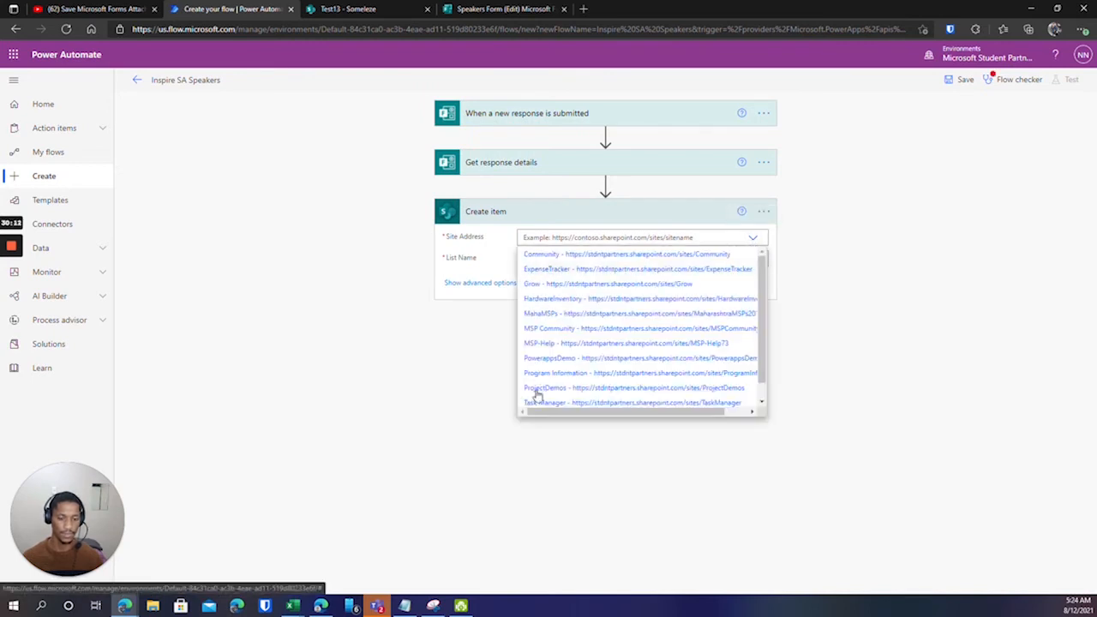
left_click(536, 403)
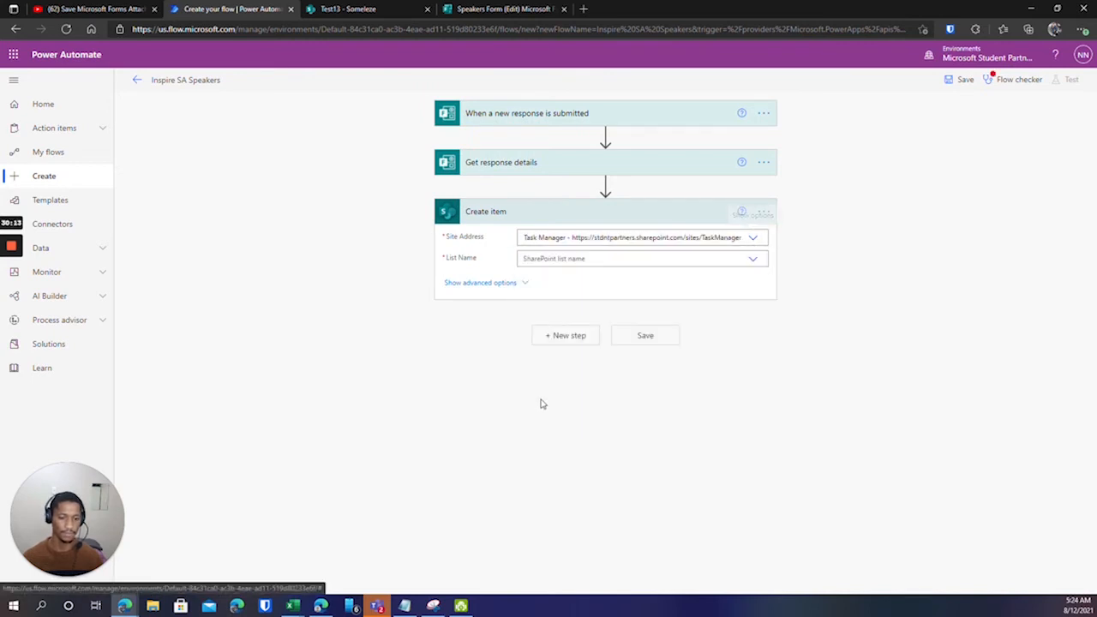
left_click(753, 260)
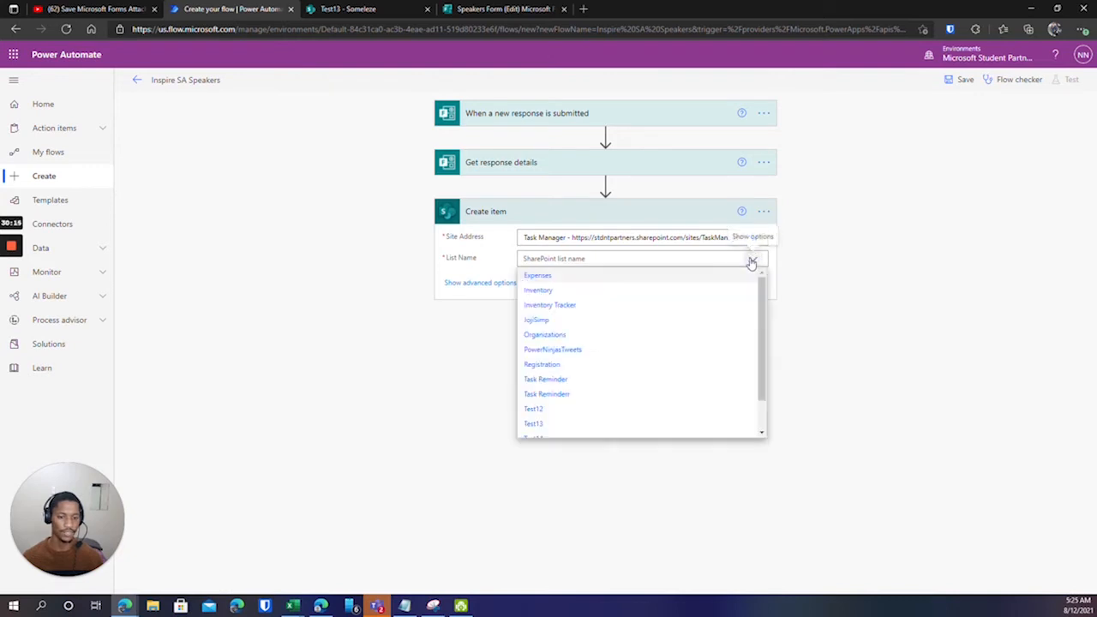
left_click(535, 423)
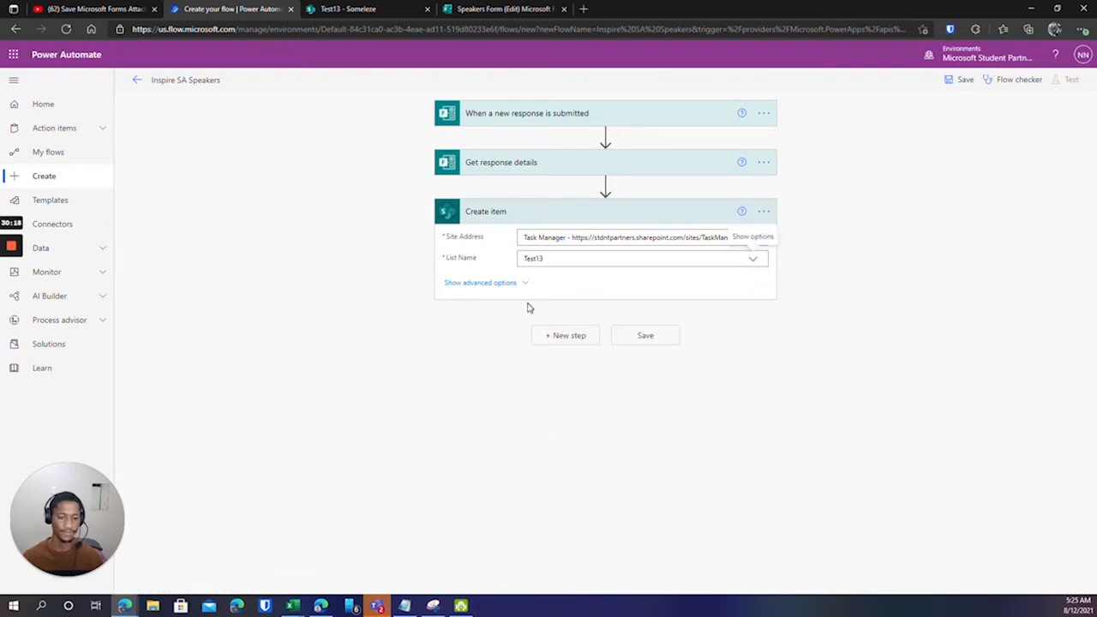
Fill Title, Session Title and Email with the Speaker Full Name, Session Title and Email answers.
left_click(737, 279)
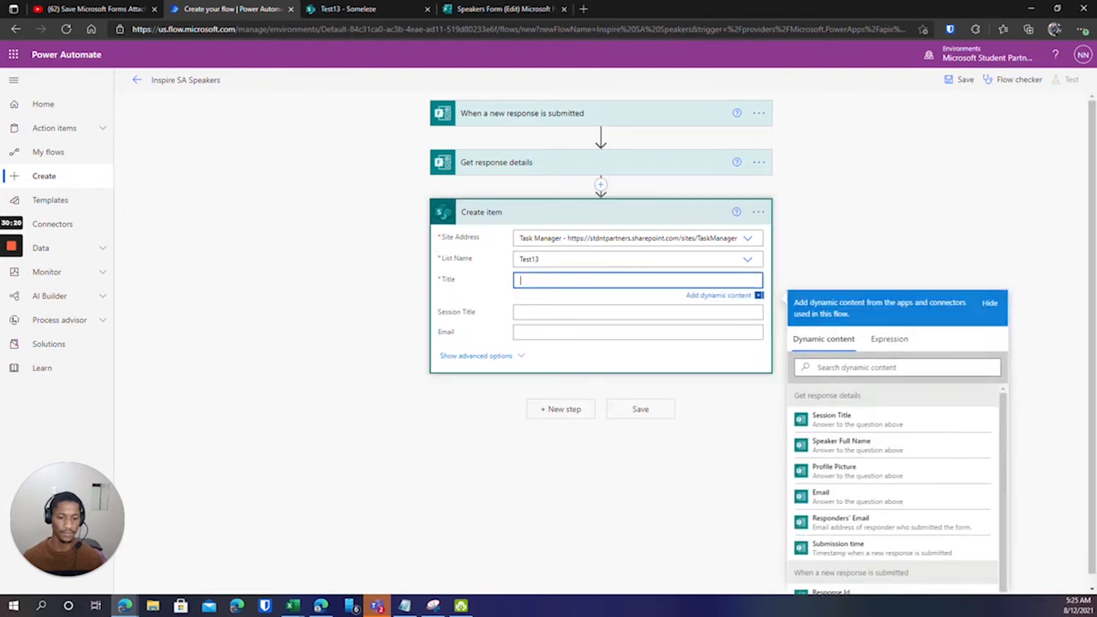
left_click(867, 444)
left_click(567, 316)
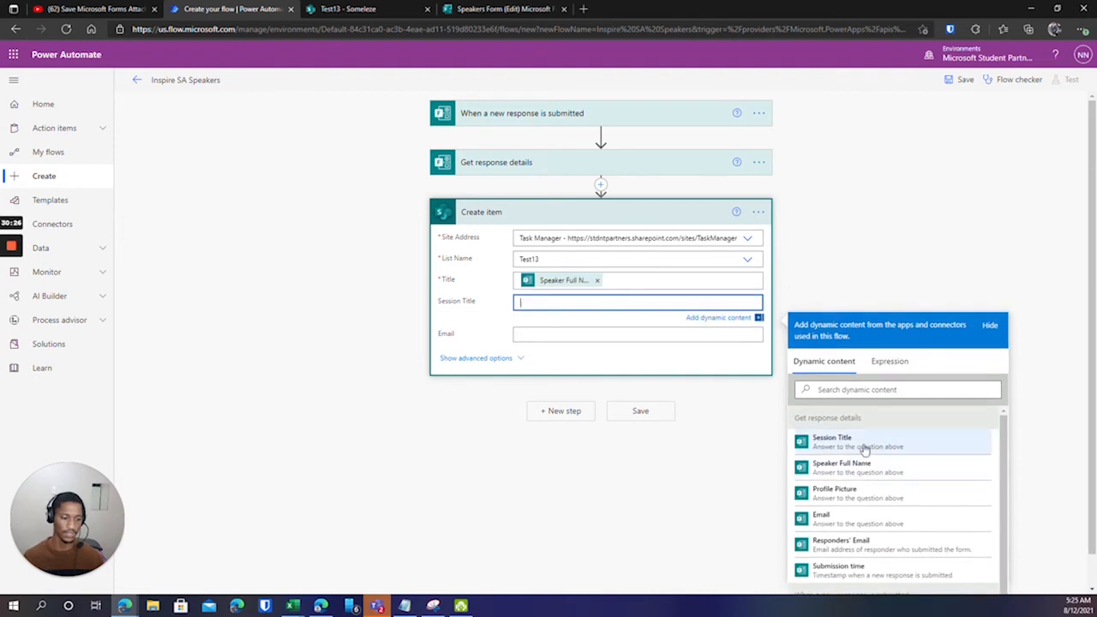
left_click(864, 447)
left_click(651, 336)
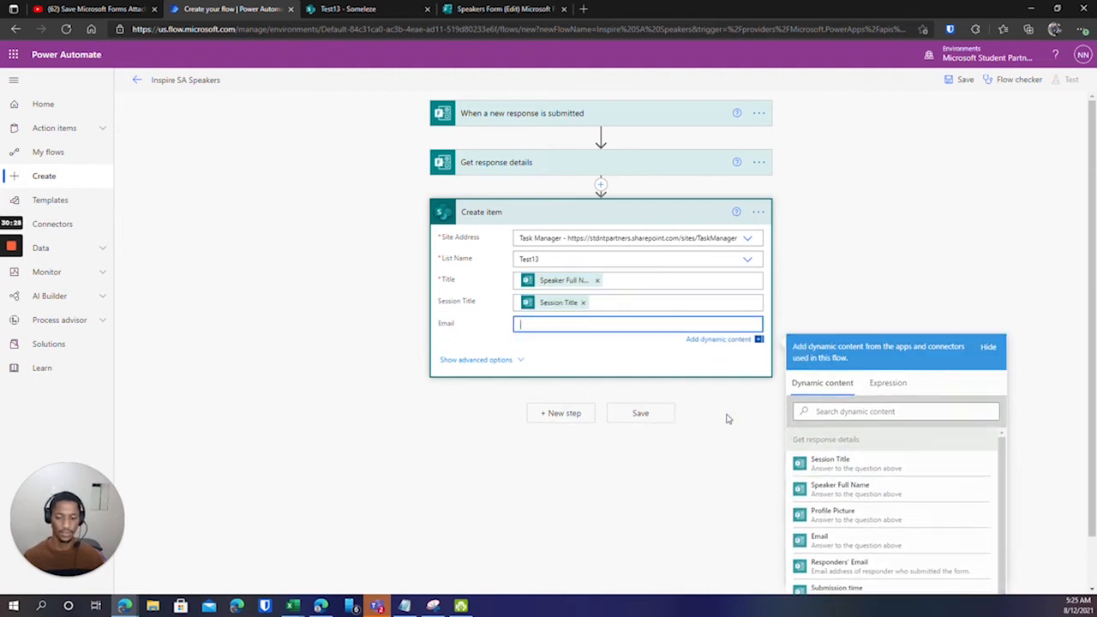
left_click(823, 545)
left_click(827, 276)
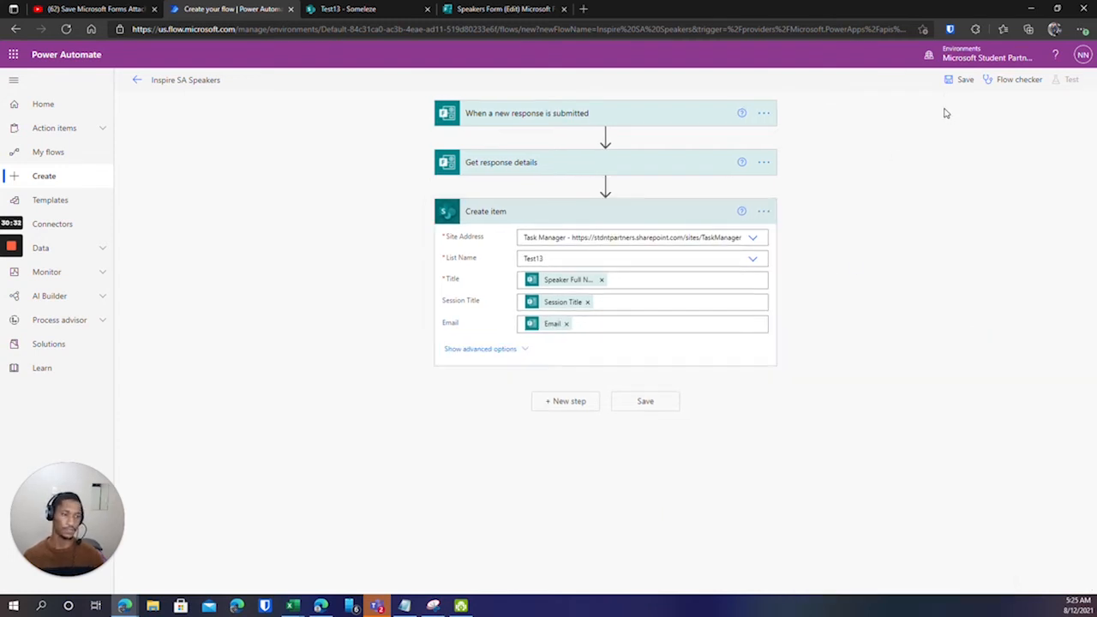
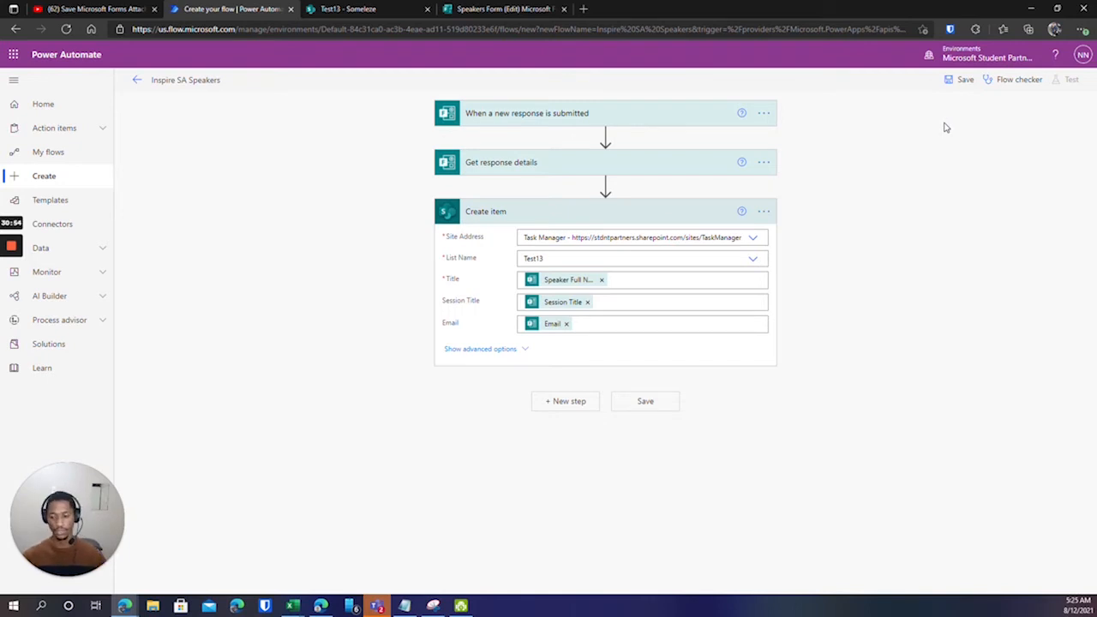
Save the Inspire SA Speakers flow and start a manual test that waits for a real form response.
left_click(963, 80)
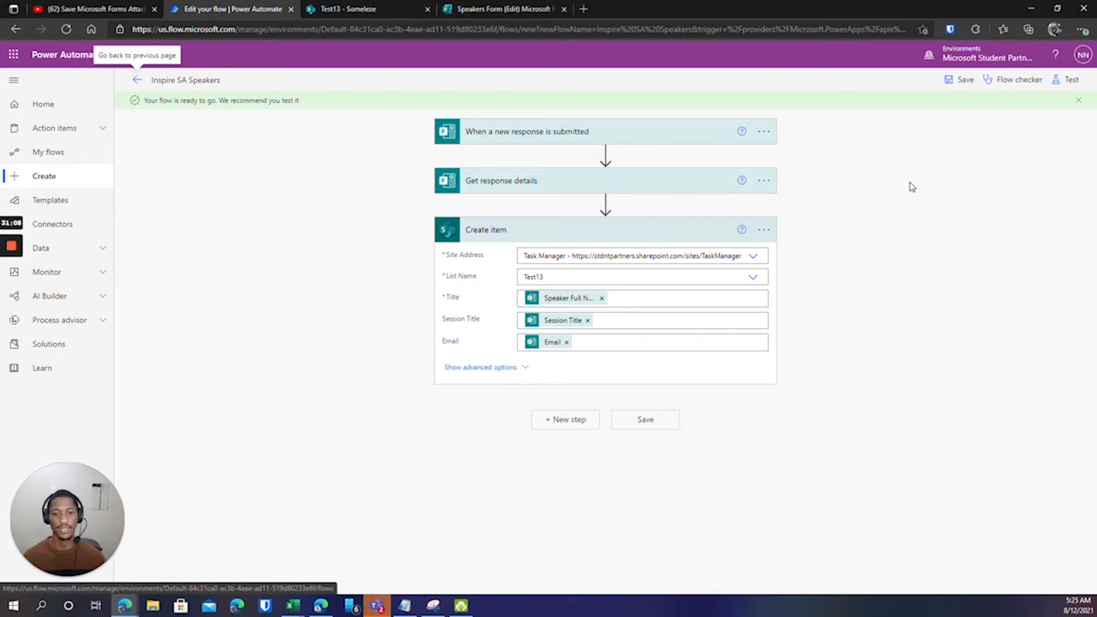
left_click(1068, 79)
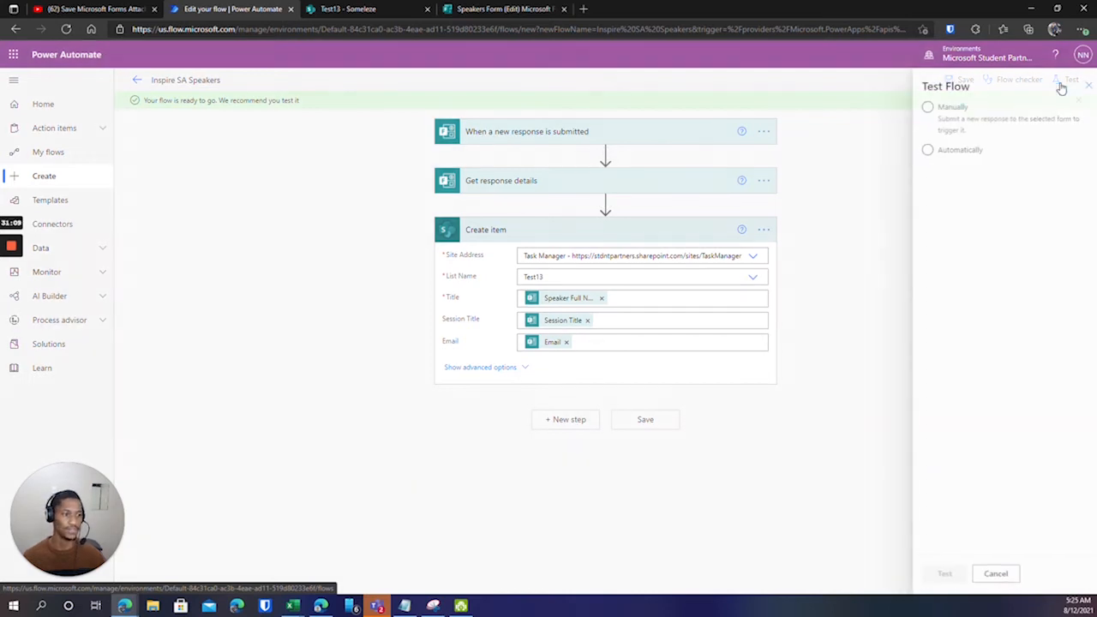
left_click(918, 107)
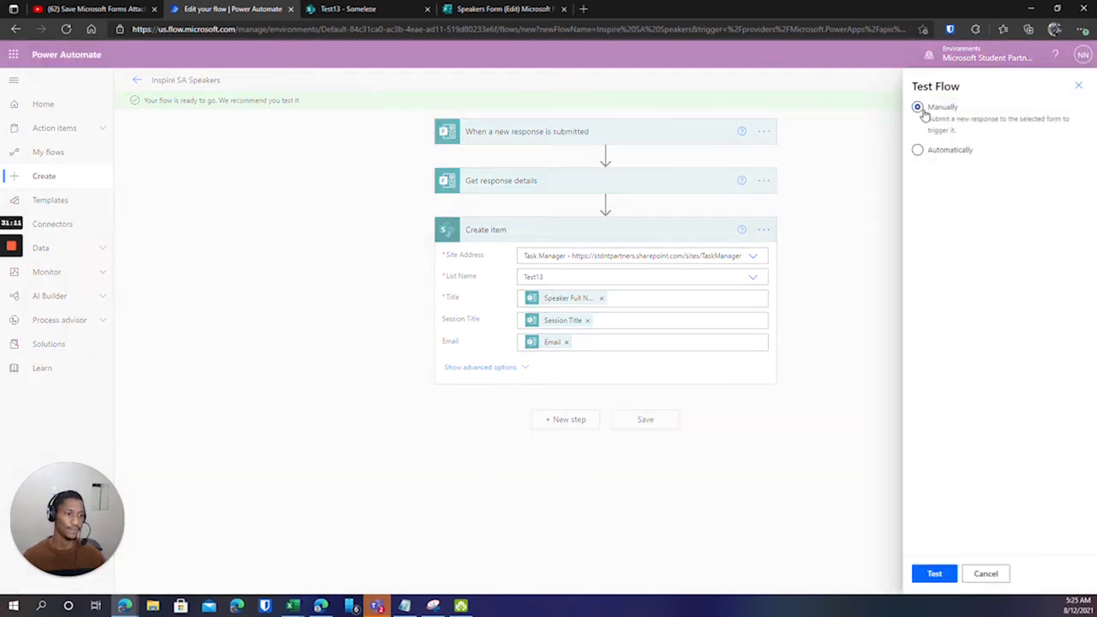
left_click(934, 574)
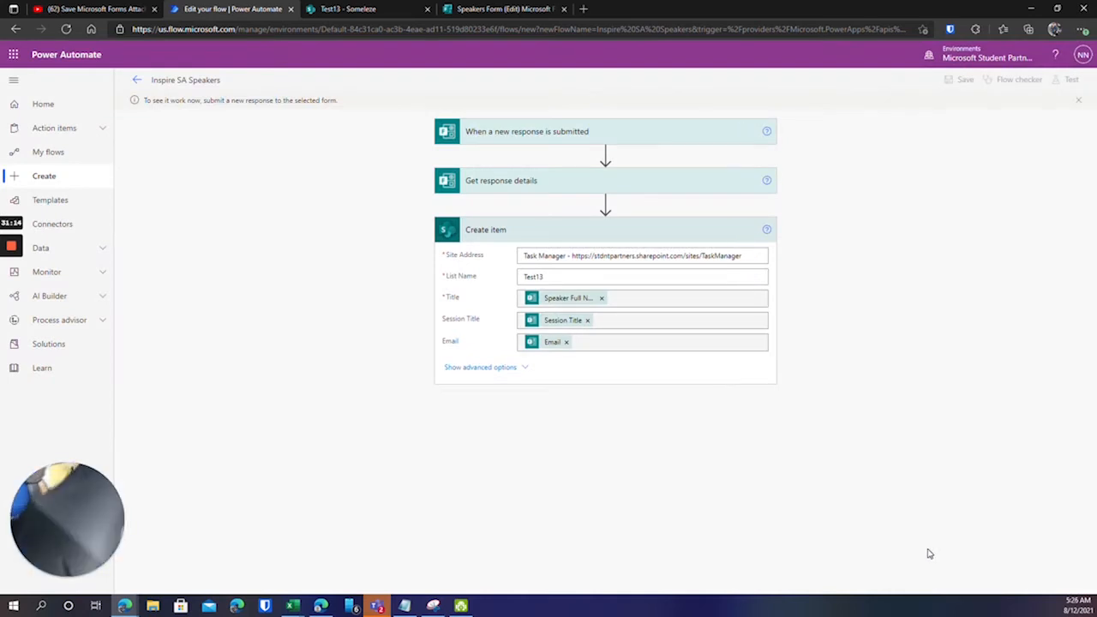
mouse_move(6, 231)
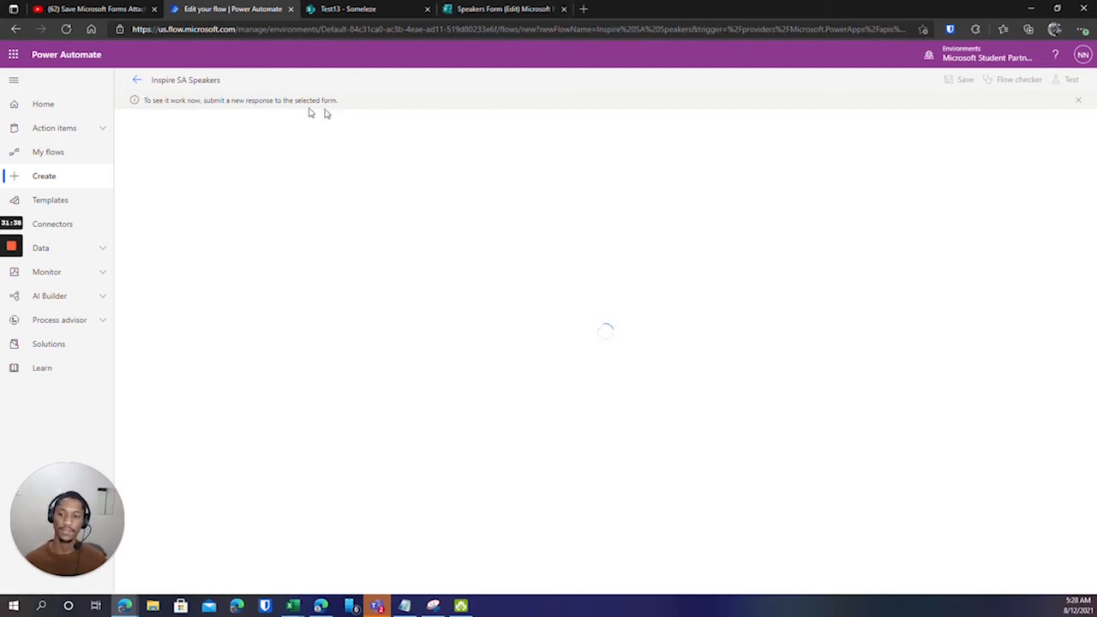
Preview the Speakers Form and enter the speaker's full name and session title 'Power Automate Session'.
left_click(462, 10)
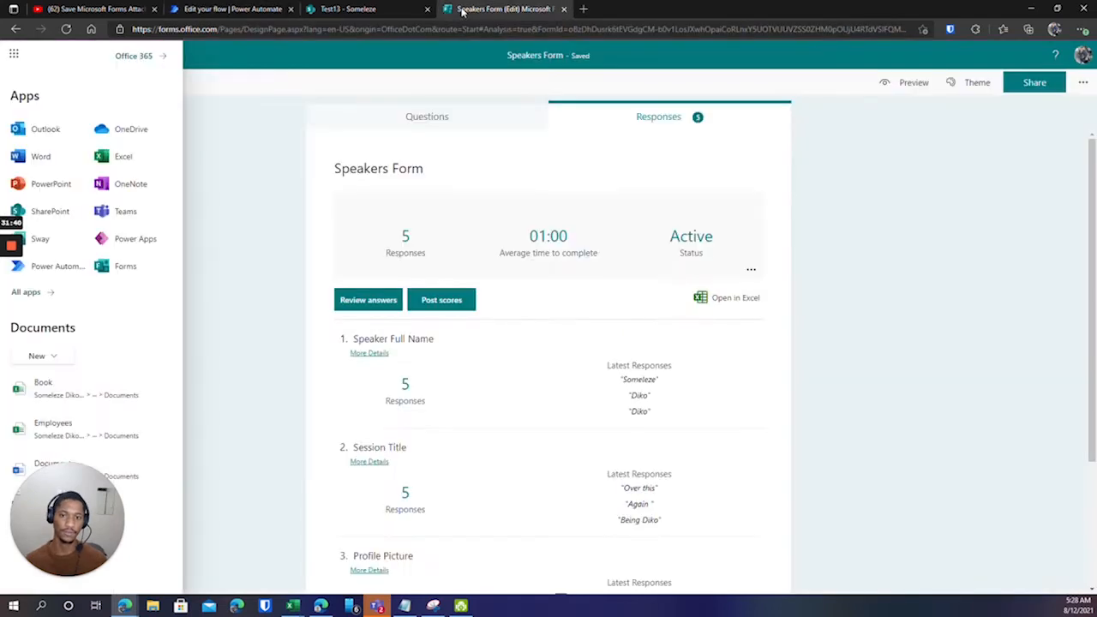
left_click(432, 168)
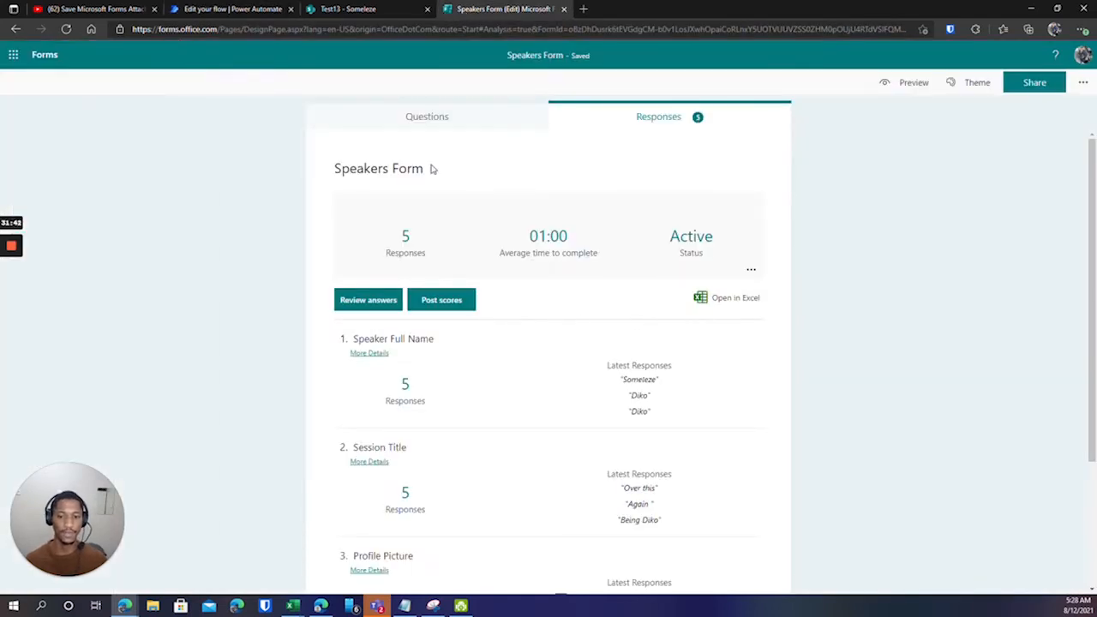
left_click(455, 127)
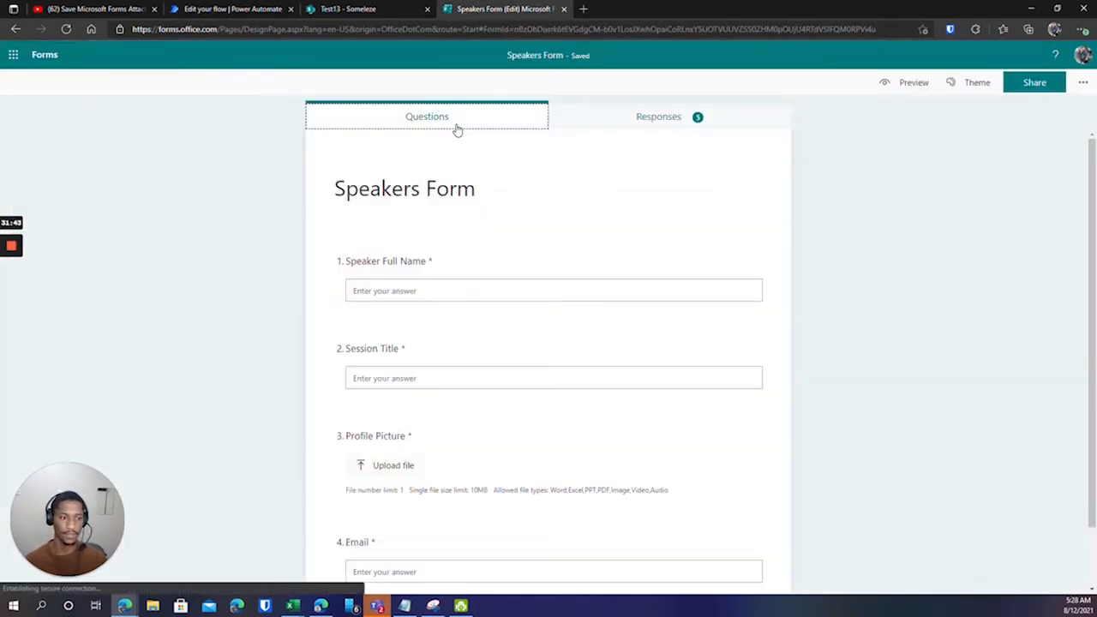
left_click(913, 86)
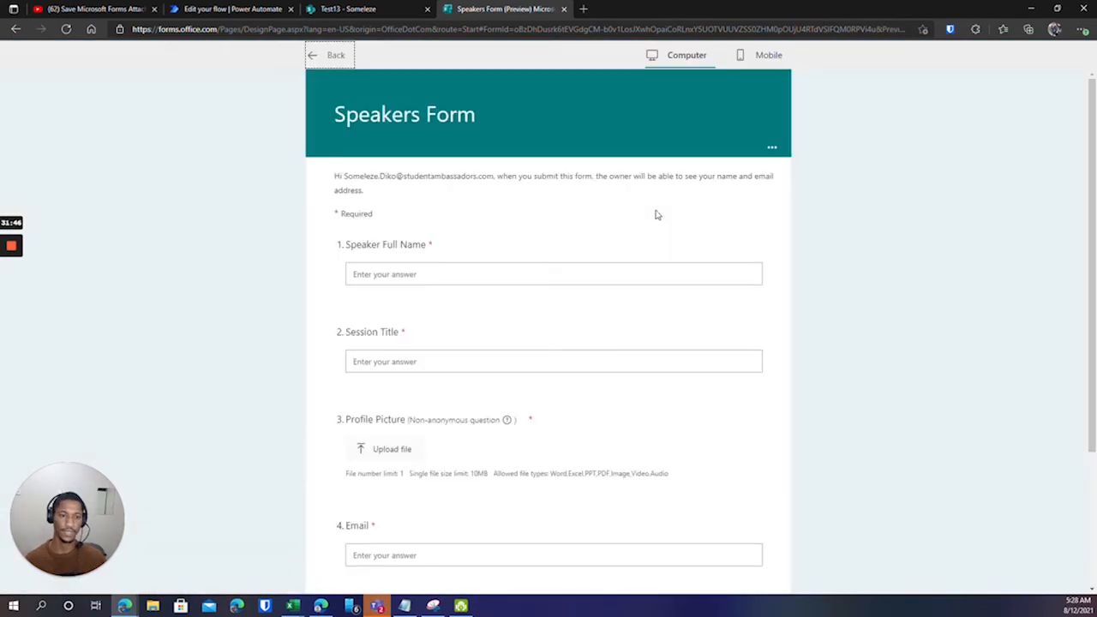
left_click(519, 274)
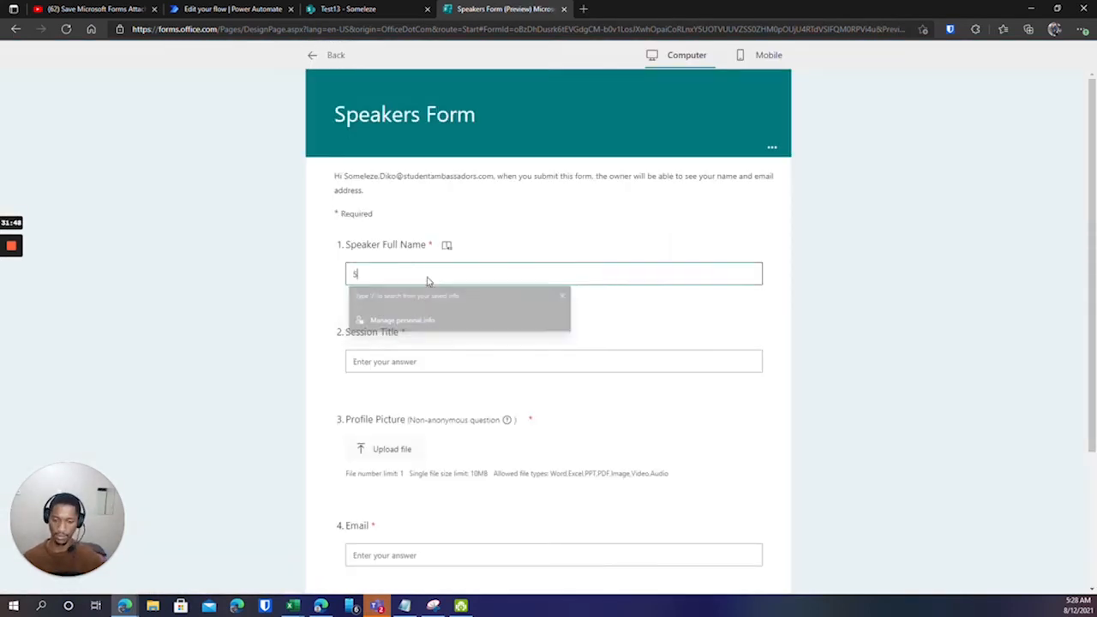
left_click(394, 363)
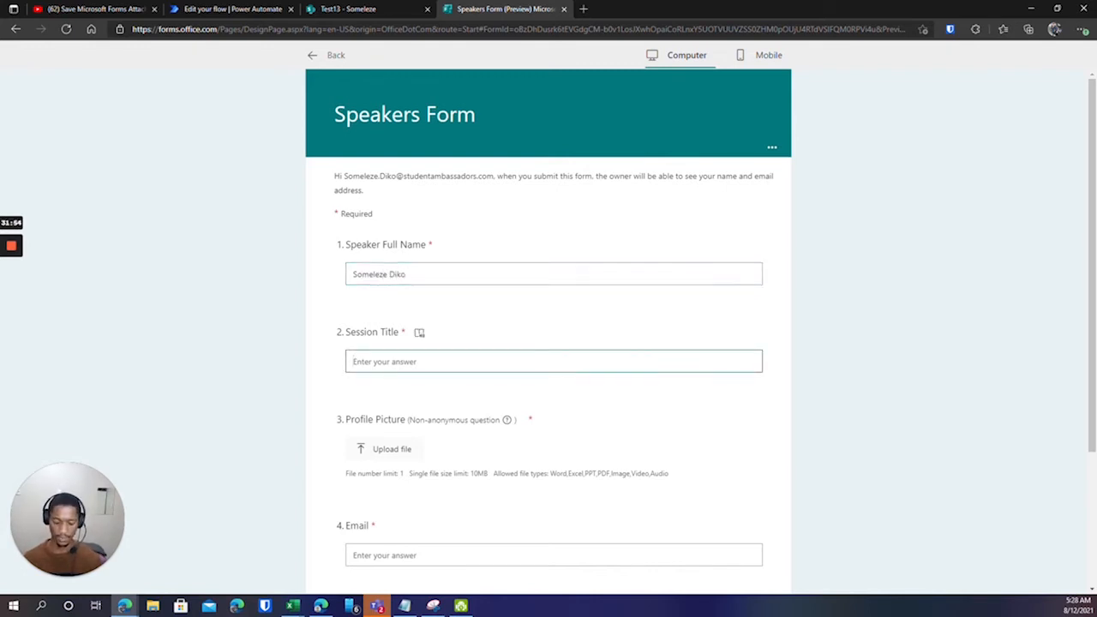
type("Power")
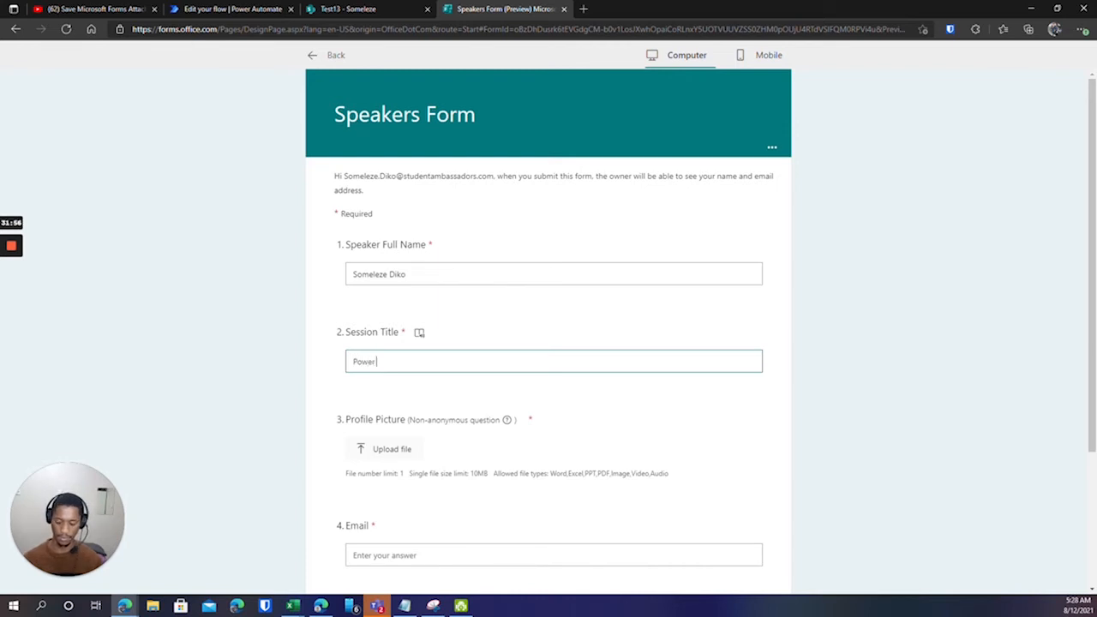
type(" Automate Session")
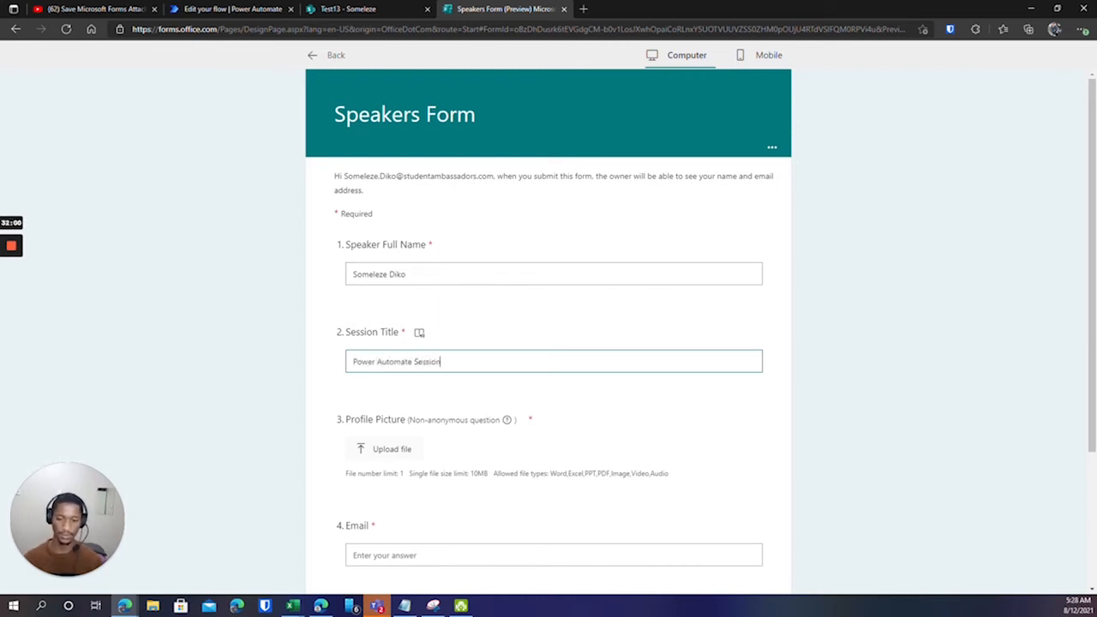
Upload dikoo.jpg as the profile picture, fill in the speaker's email, and submit the response.
scroll(404, 443, "down", 1)
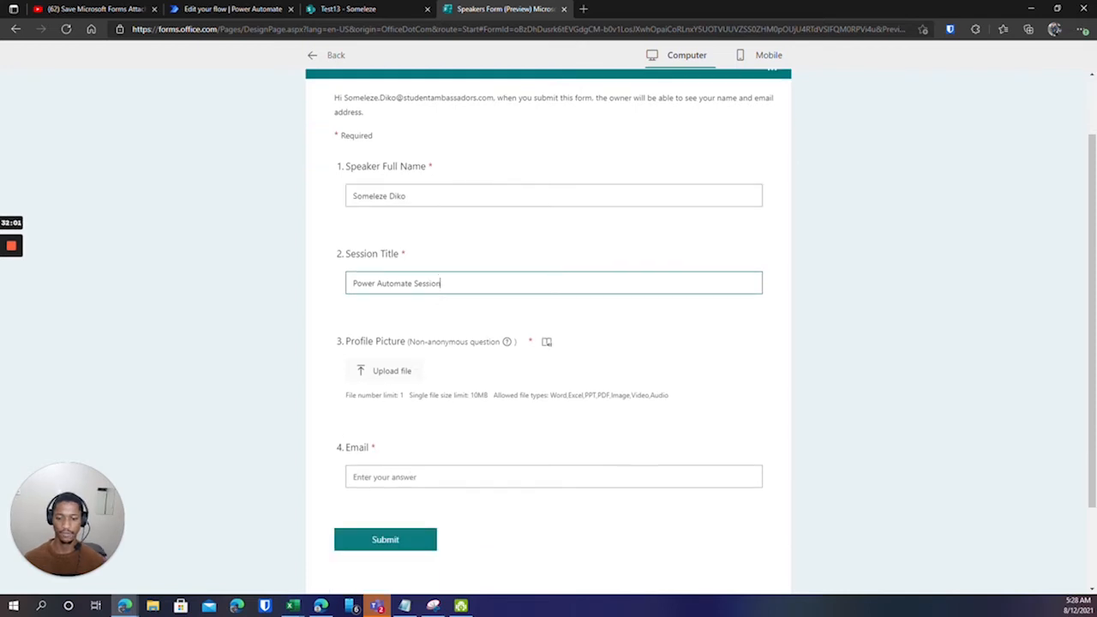
left_click(387, 376)
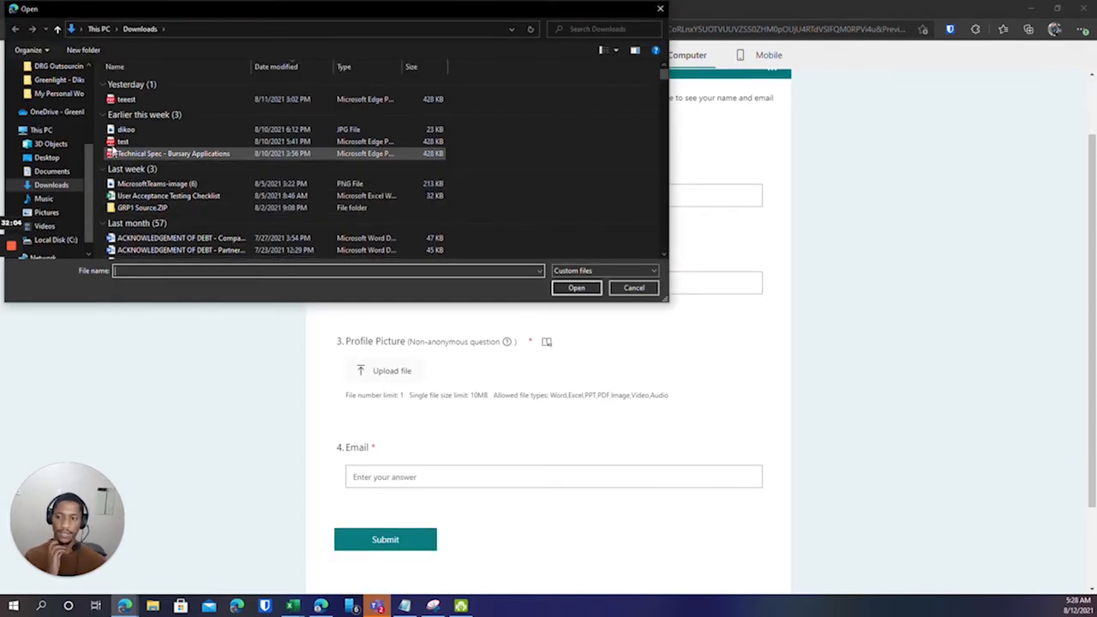
left_click(206, 129)
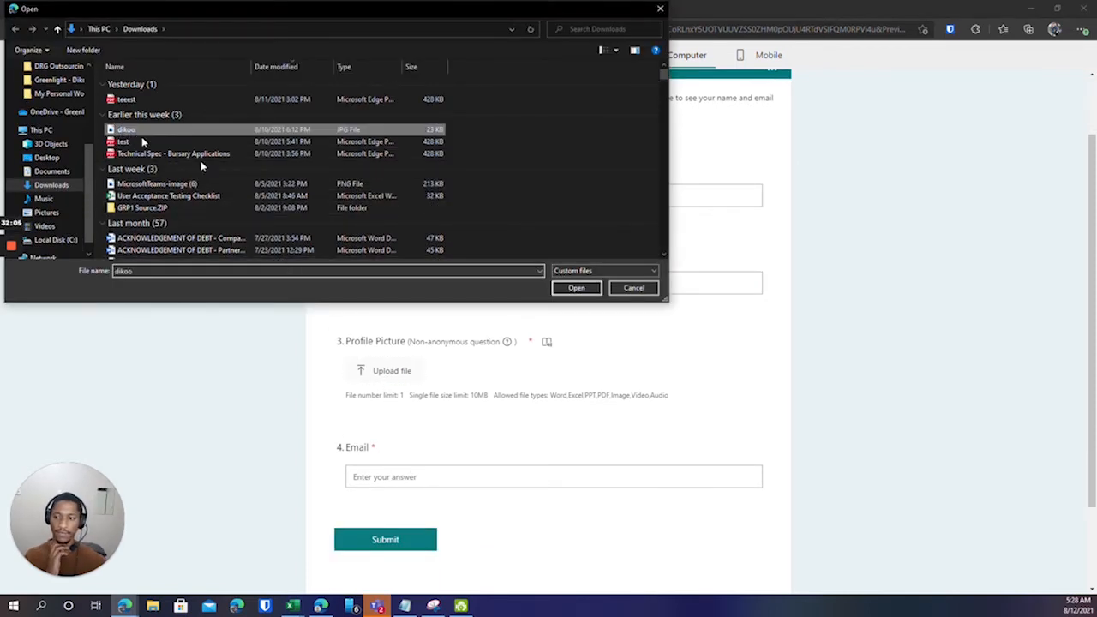
left_click(578, 289)
scroll(512, 355, "down", 1)
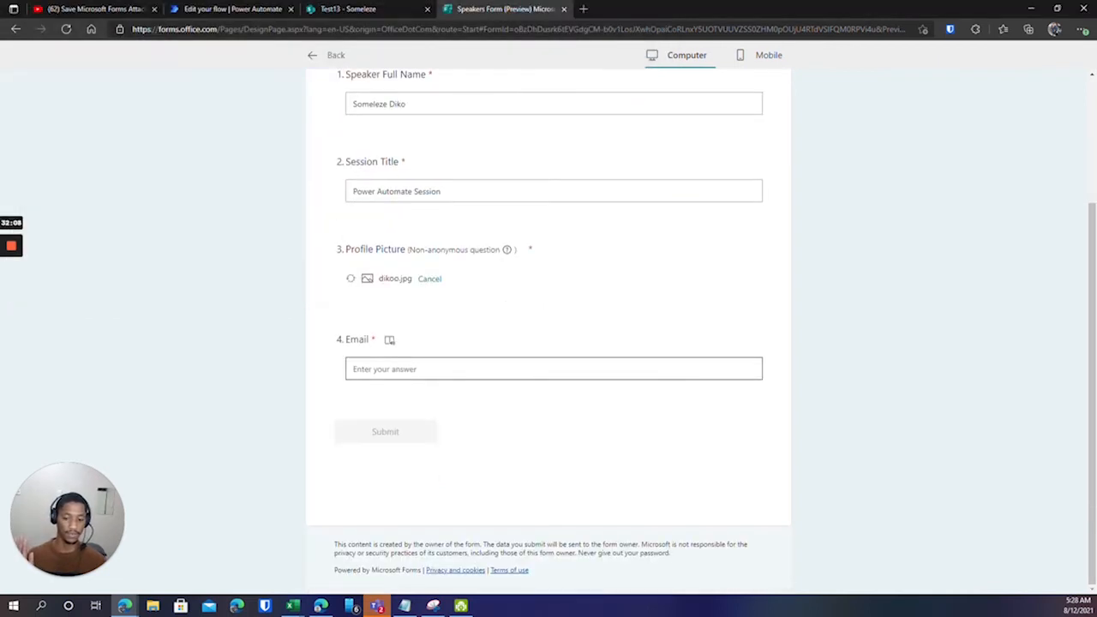
left_click(352, 368)
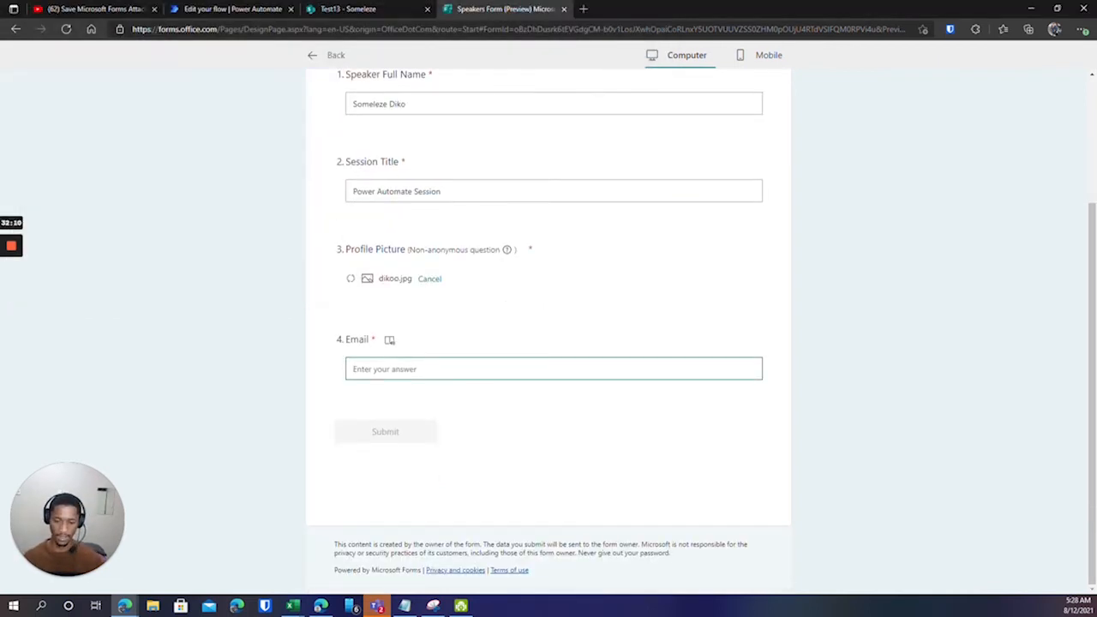
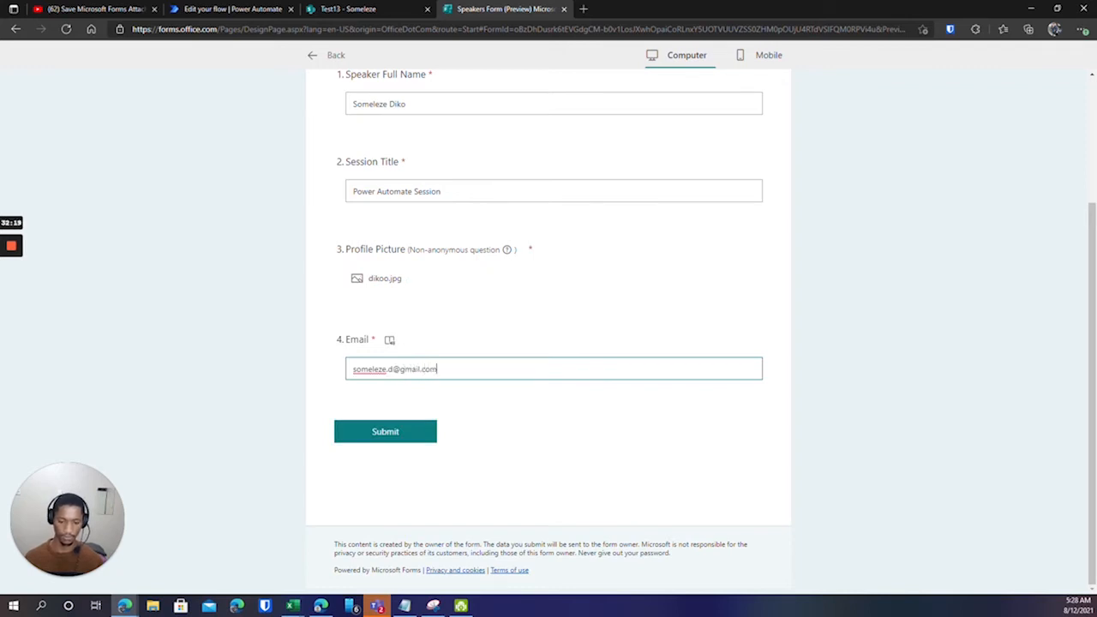
left_click(387, 433)
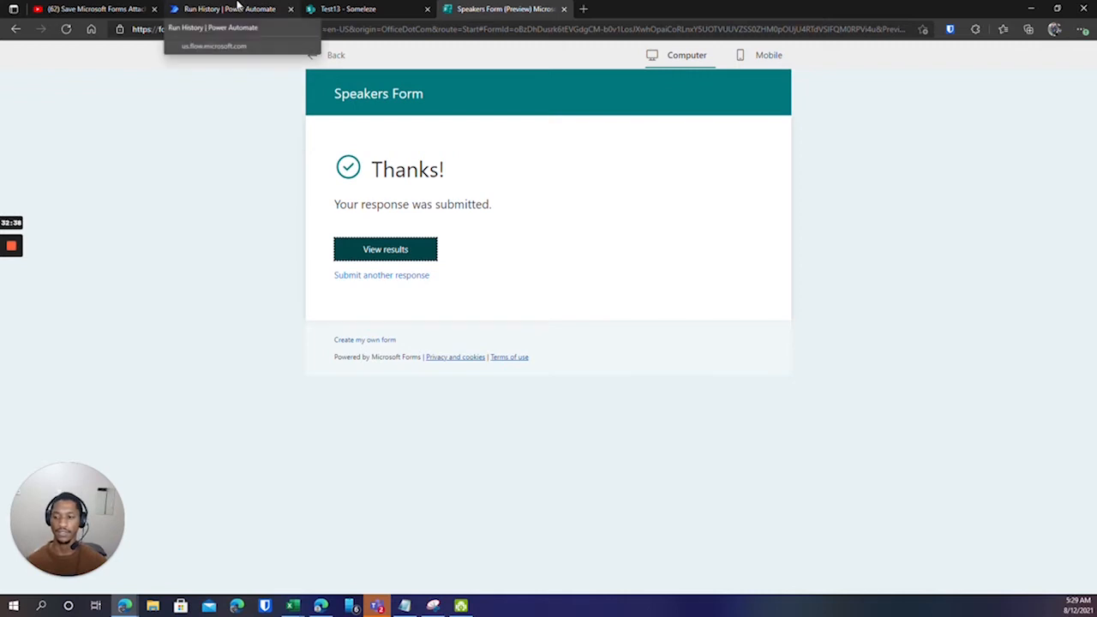
Confirm the test run succeeded by checking the Create item step, then bring up the Test13 list.
left_click(237, 8)
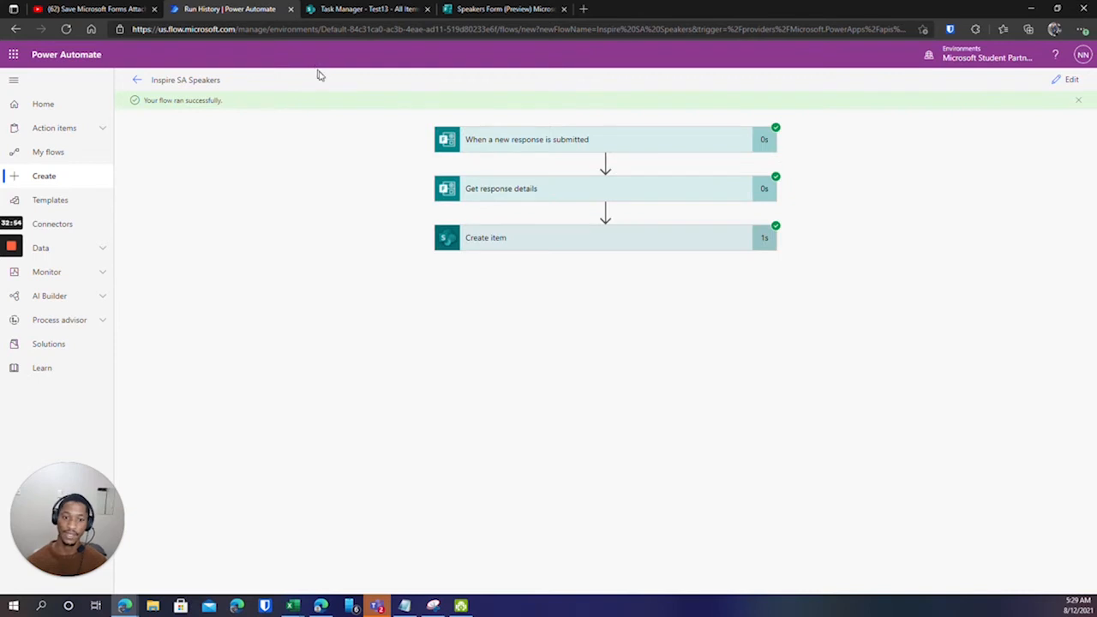
left_click(512, 241)
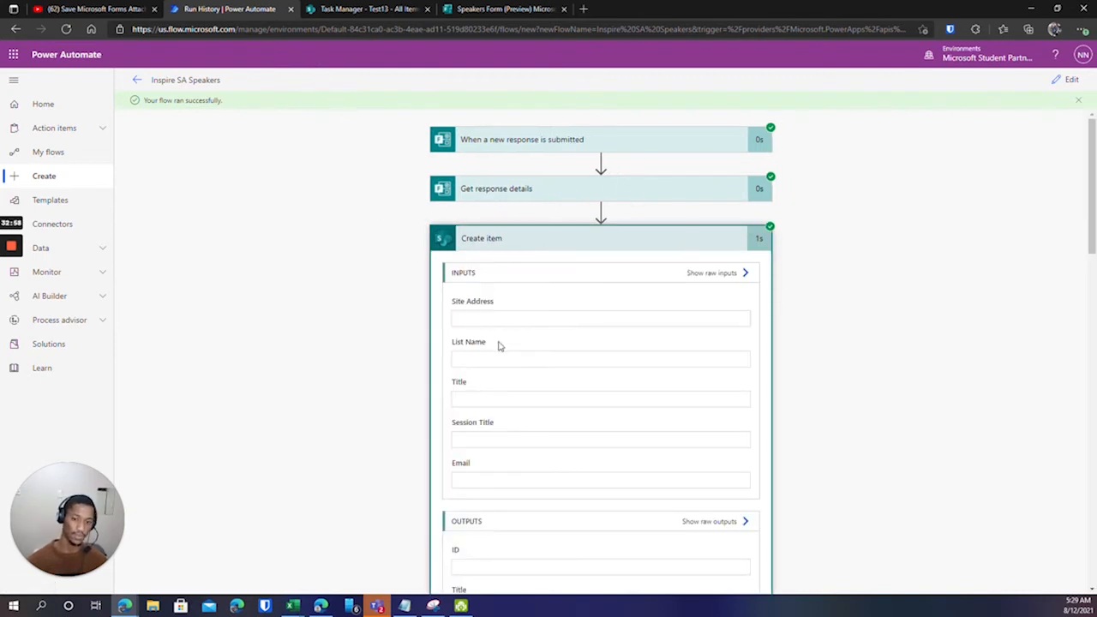
left_click(488, 241)
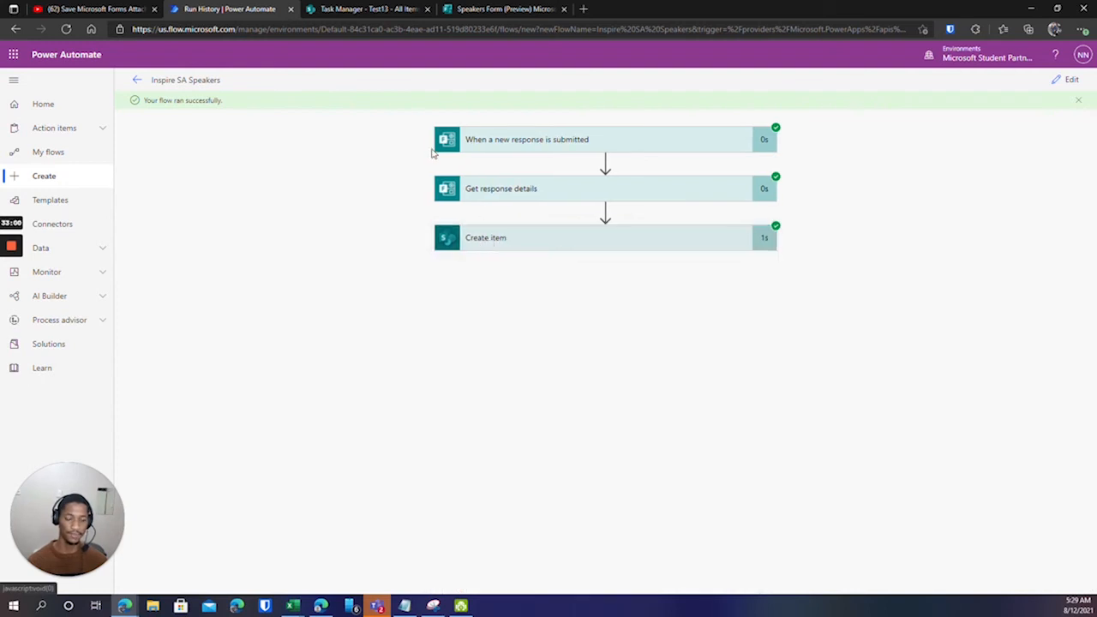
left_click(364, 8)
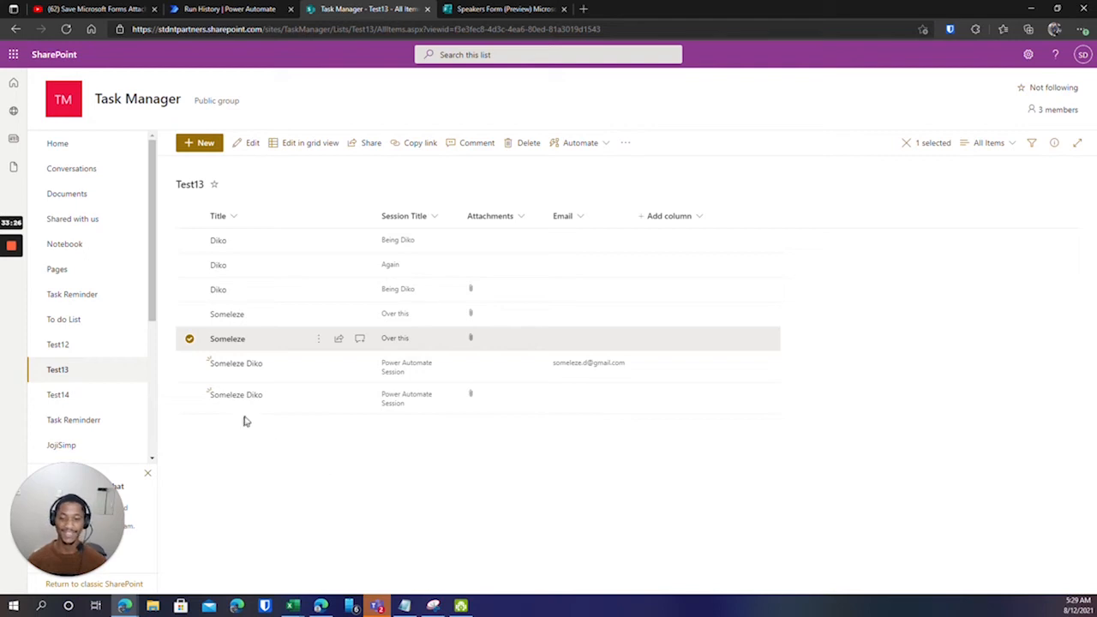
Select and compare the newest Power Automate Session items in Test13, then return to the flow run.
left_click(190, 363)
left_click(190, 340)
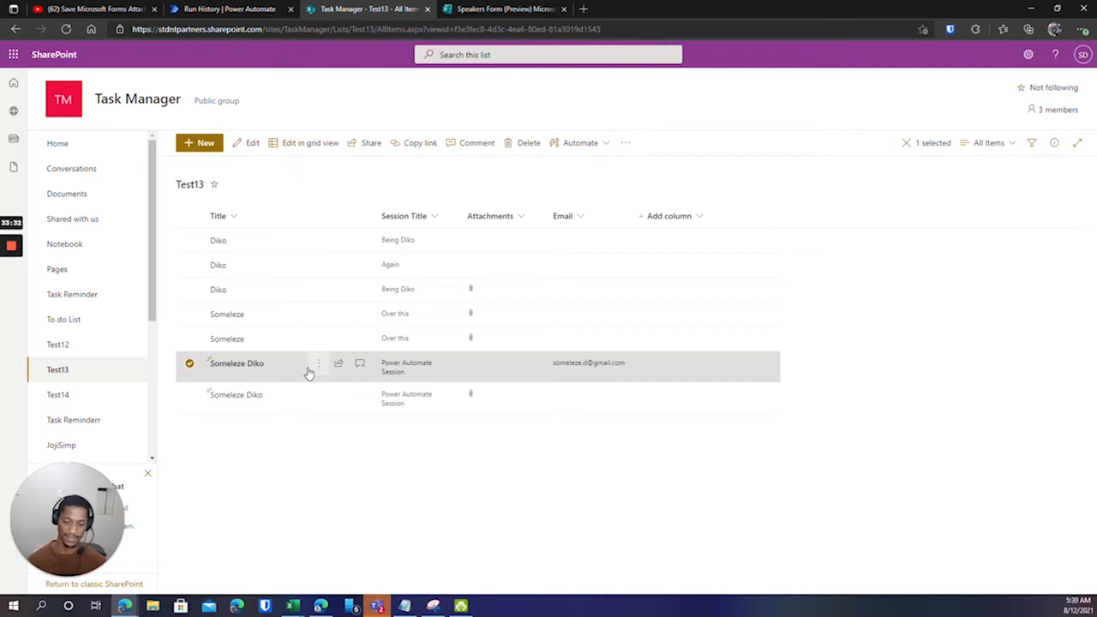
left_click(279, 7)
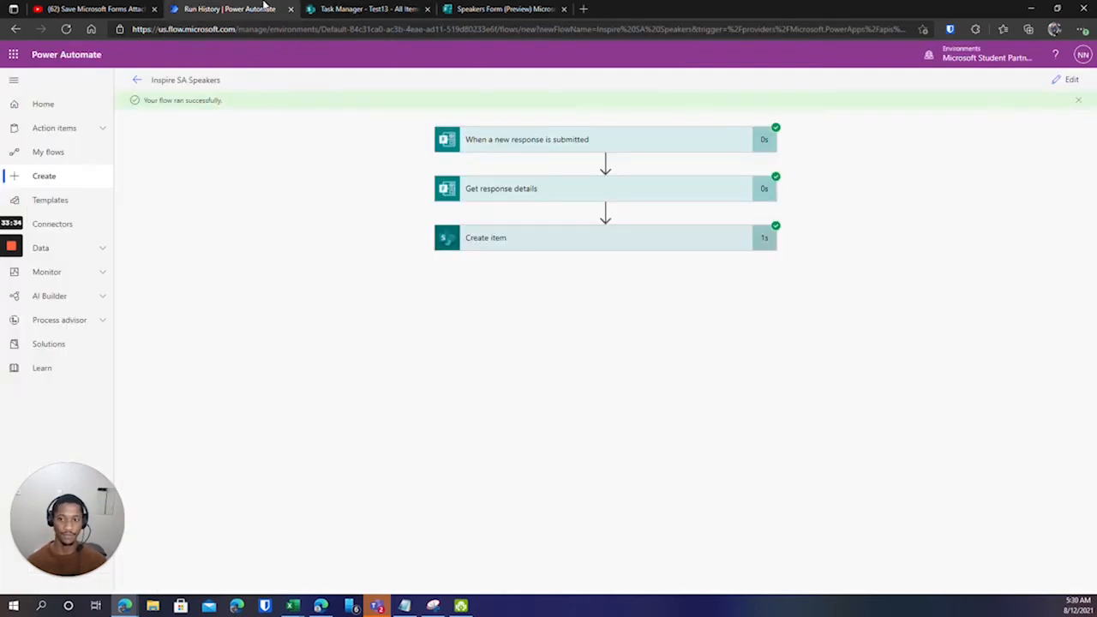
left_click(370, 9)
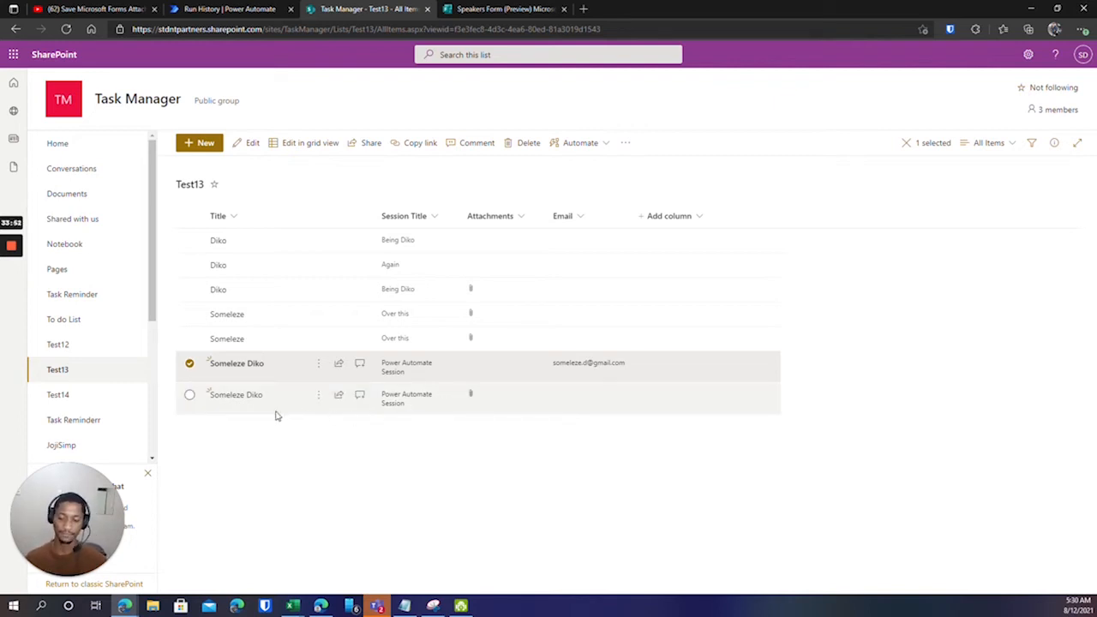
left_click(190, 397)
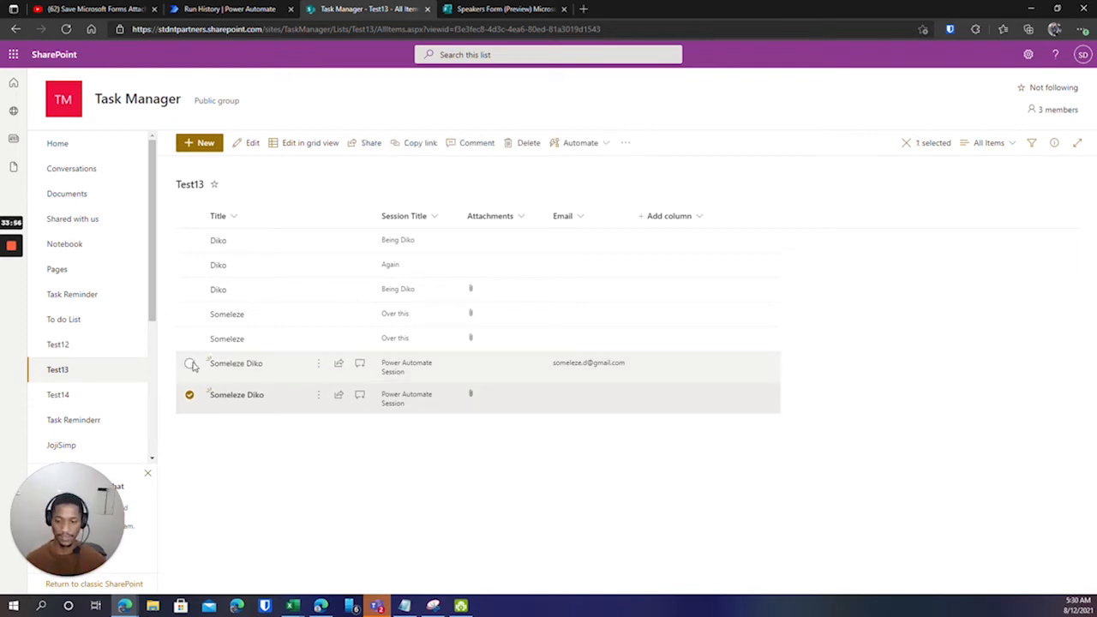
left_click(191, 375)
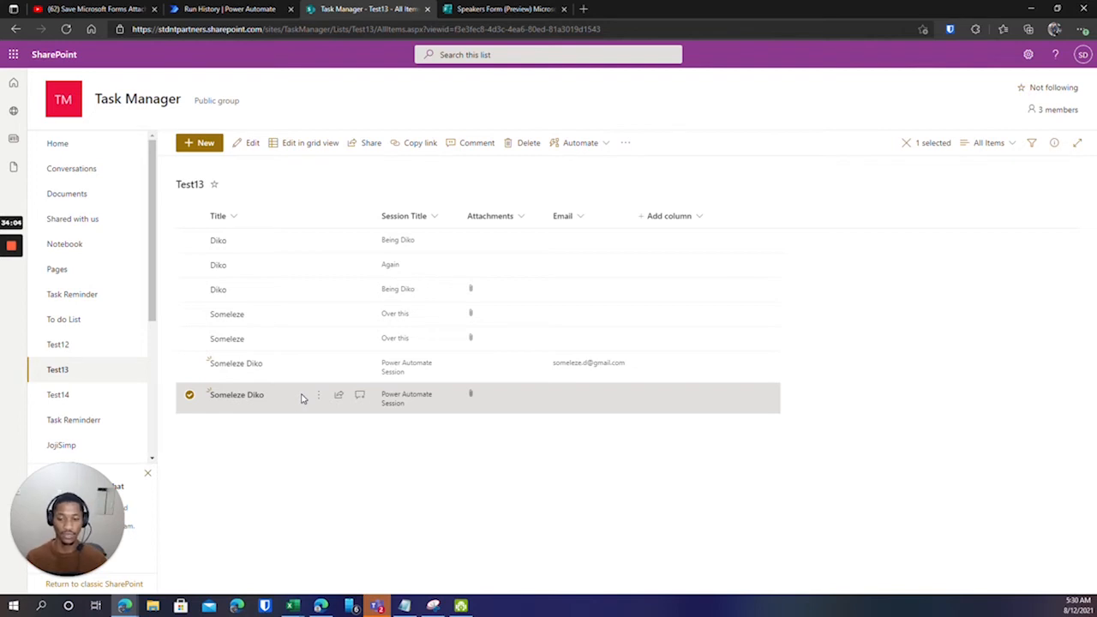
left_click(189, 365)
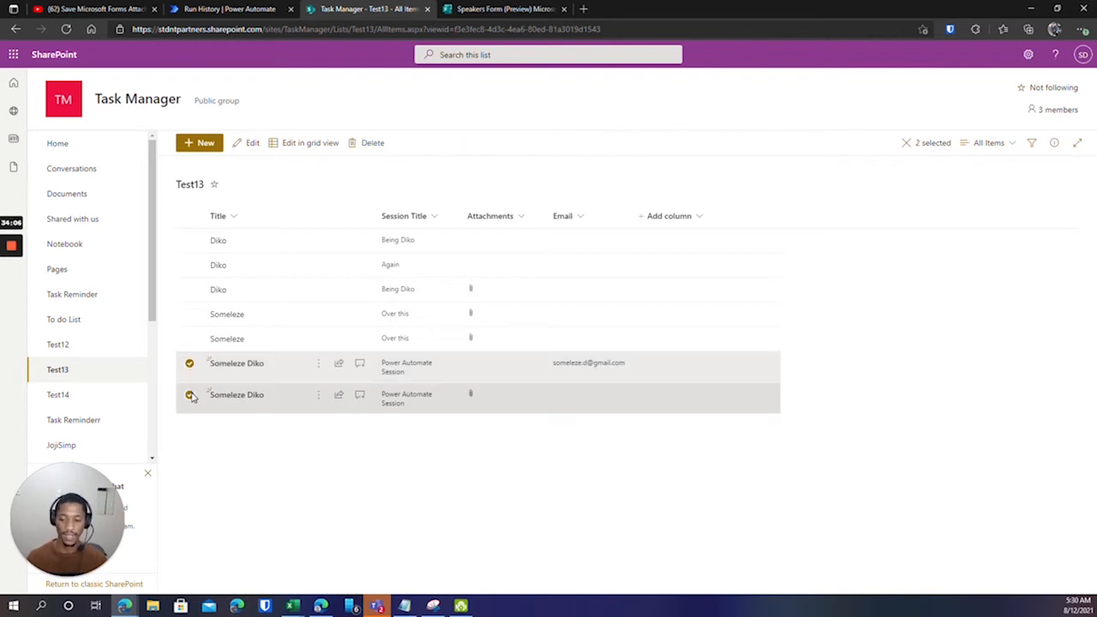
left_click(191, 395)
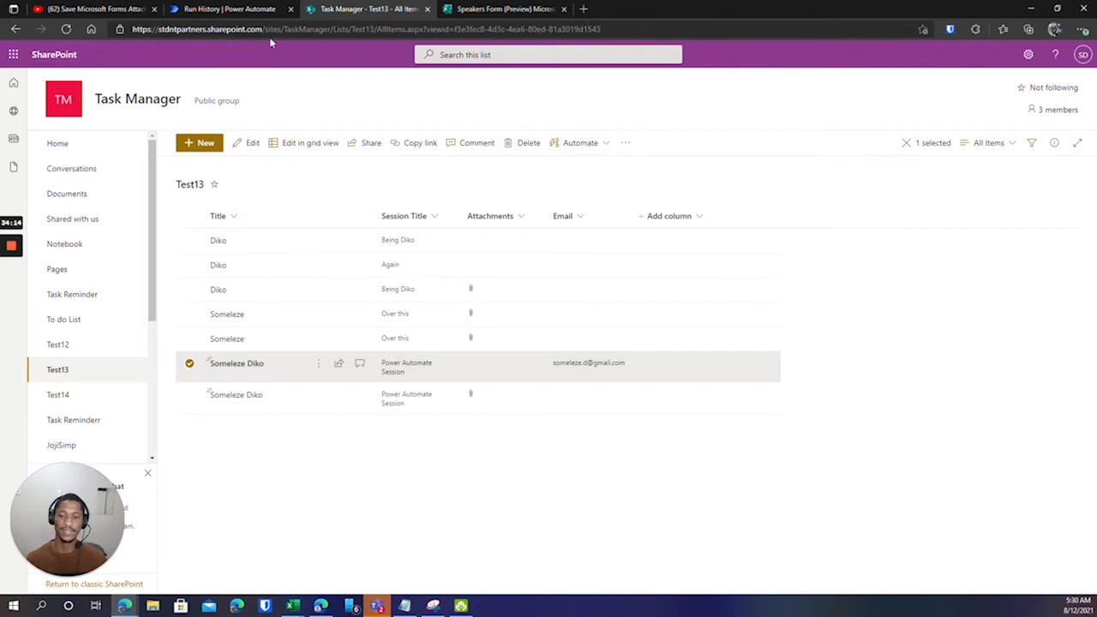
left_click(239, 12)
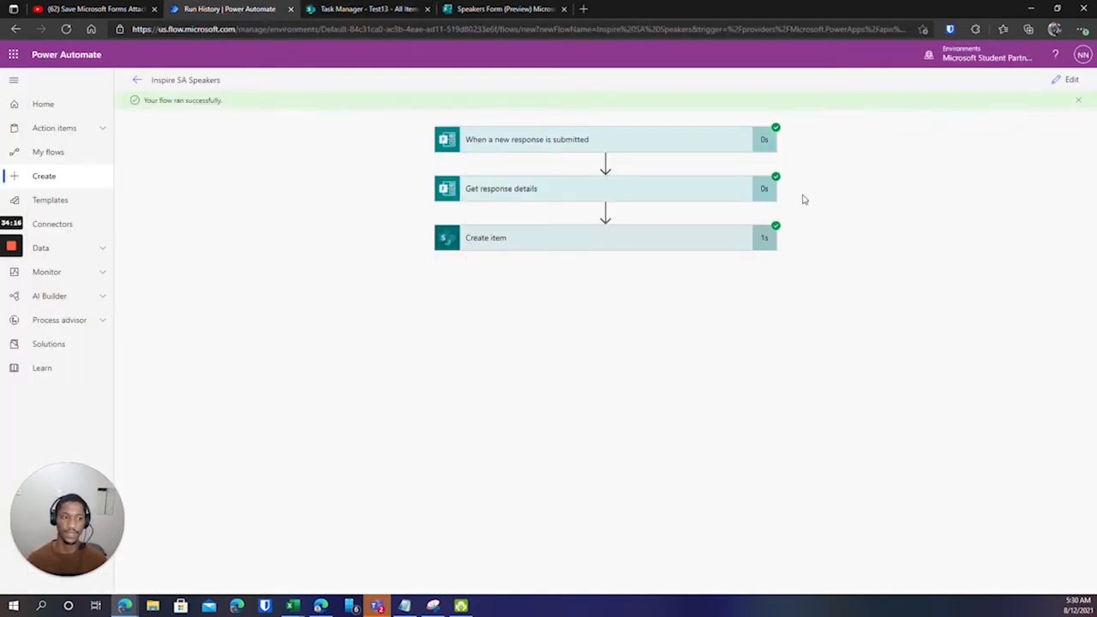
Expand Get response details and select the whole Profile Picture JSON value with file name and link.
left_click(530, 196)
scroll(531, 196, "down", 1)
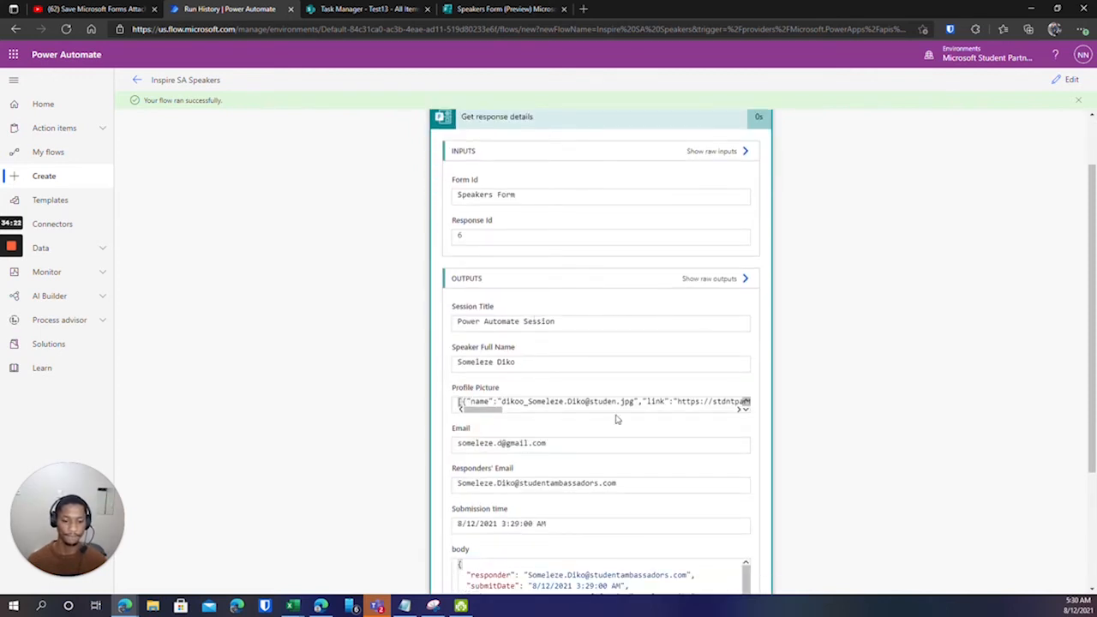
left_click_drag(482, 411, 636, 402)
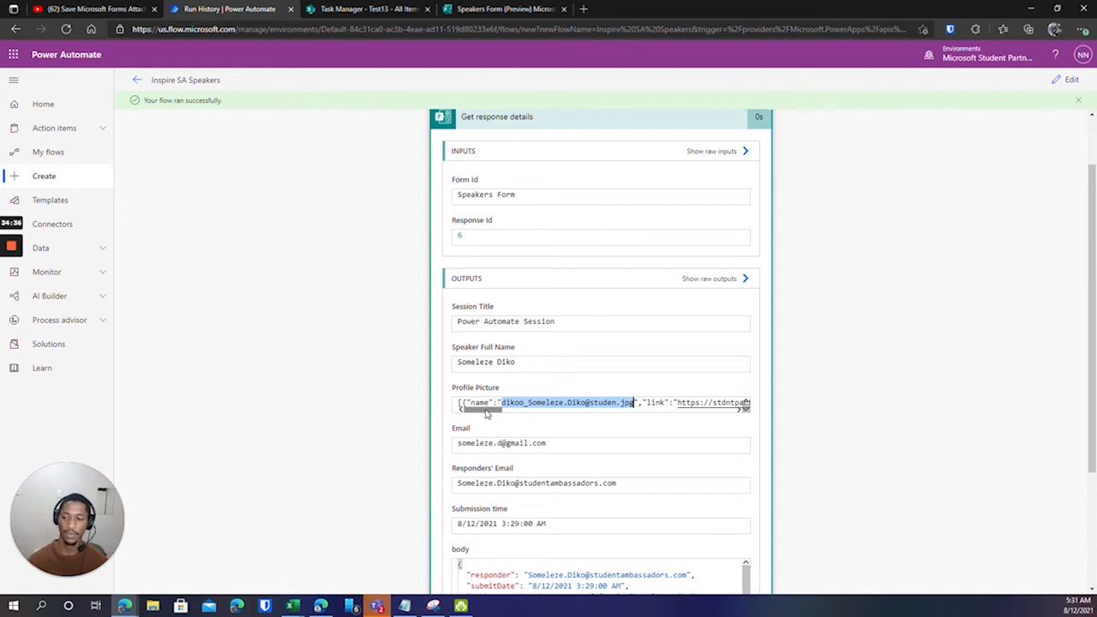
left_click_drag(485, 412, 723, 413)
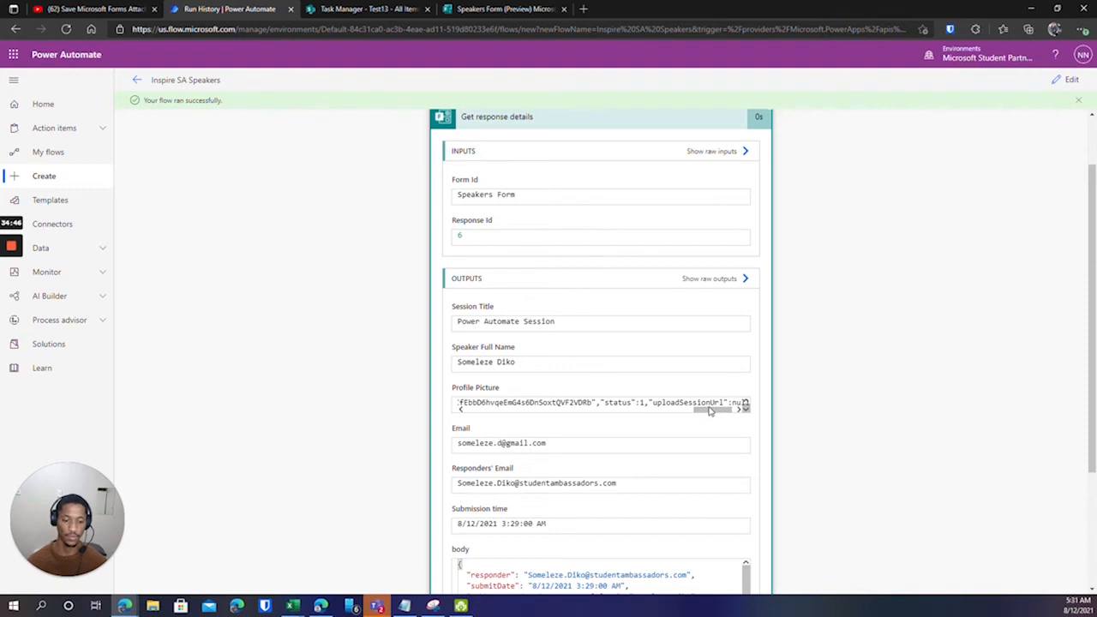
left_click_drag(713, 409, 709, 409)
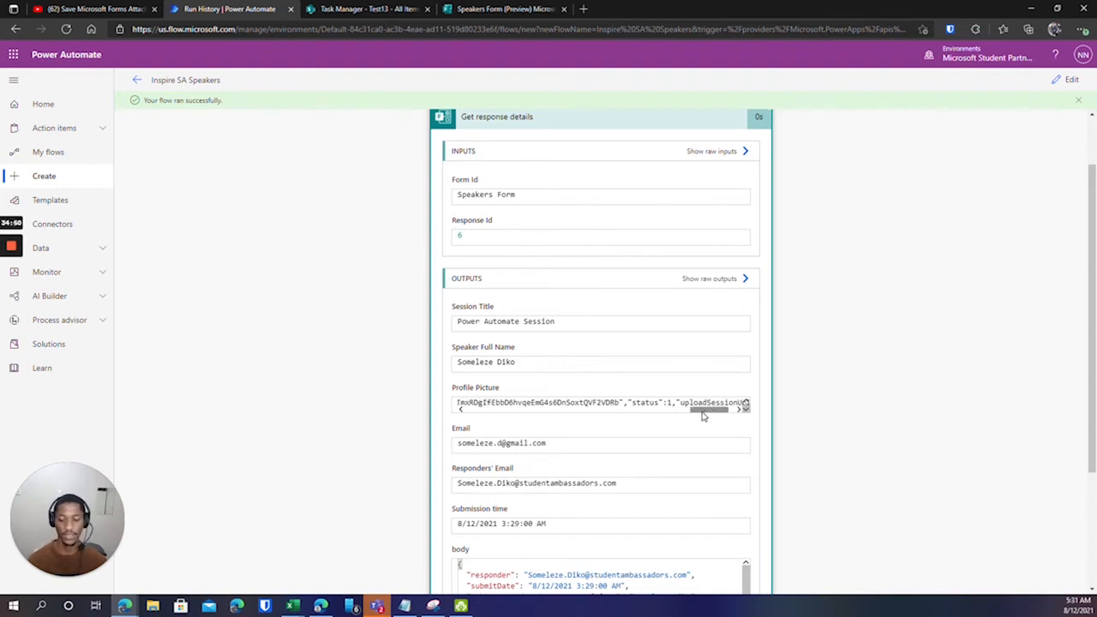
left_click_drag(702, 416, 630, 402)
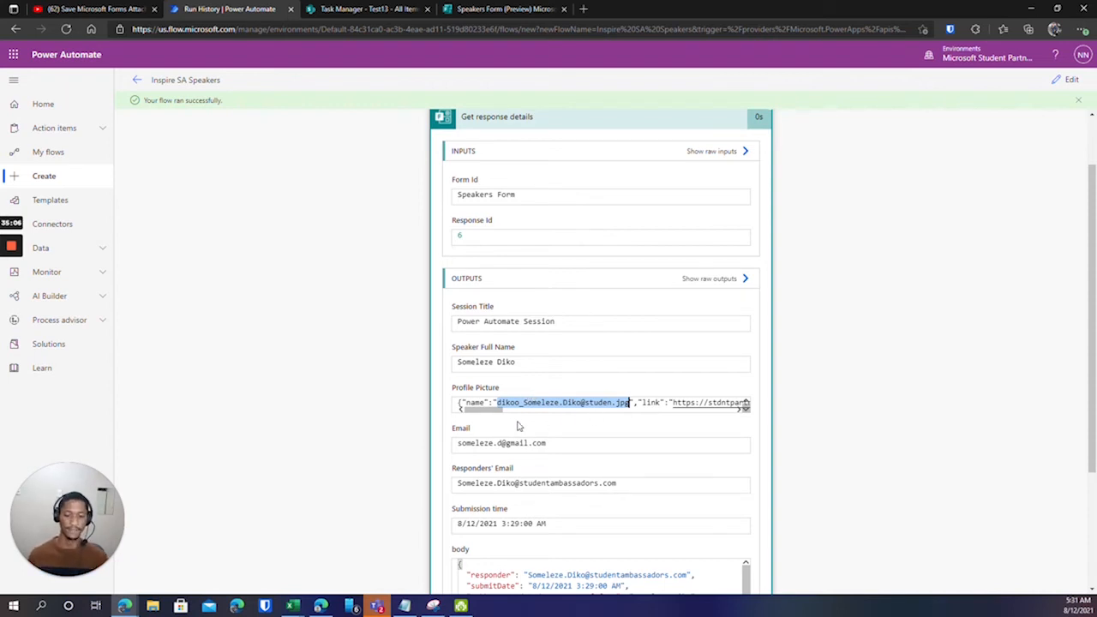
left_click(479, 402)
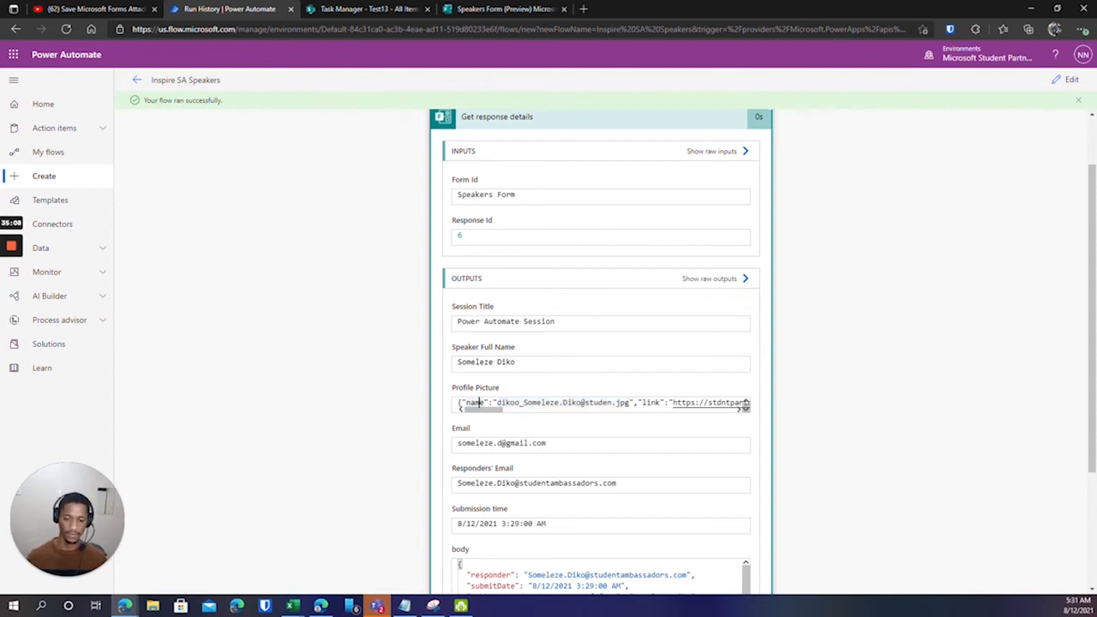
left_click_drag(460, 402, 677, 402)
triple_click(600, 402)
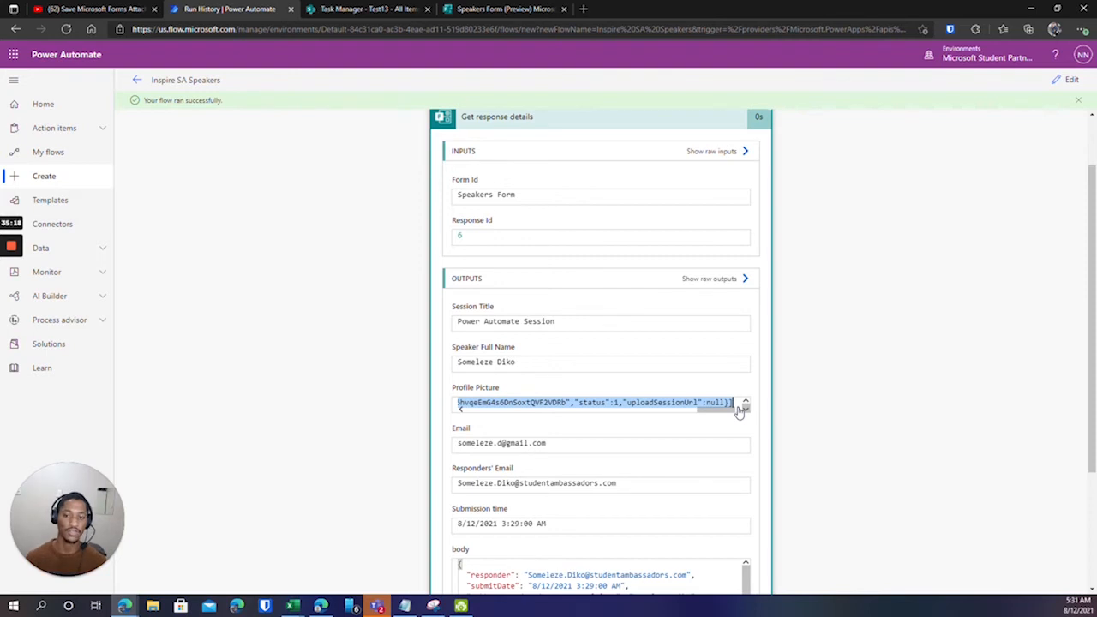
Edit the Inspire SA Speakers flow and insert a new step after Create item.
left_click(1058, 84)
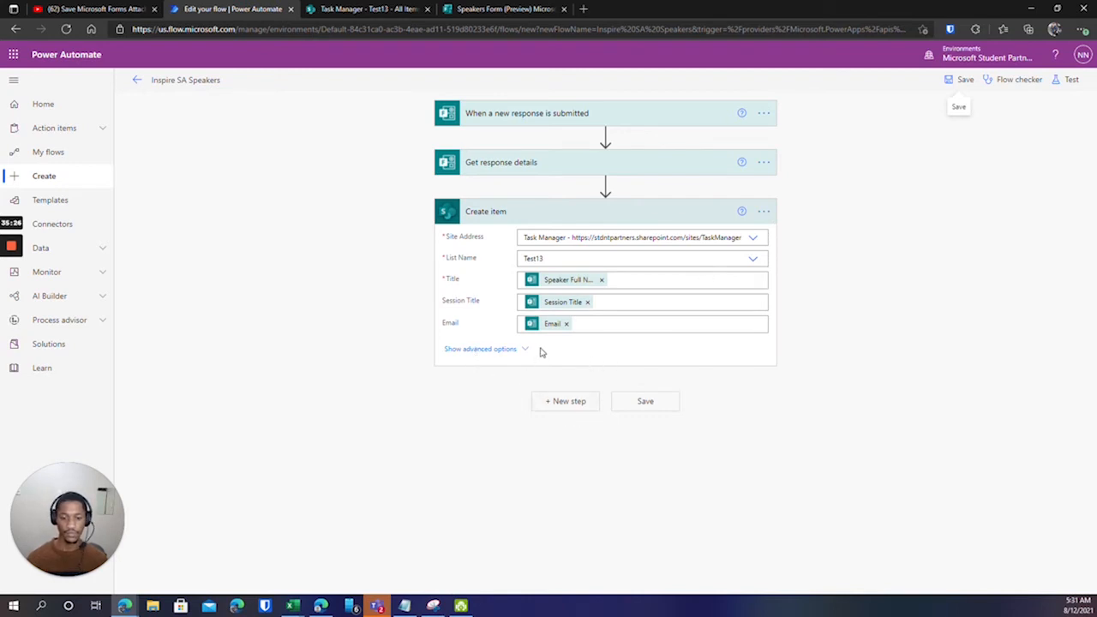
left_click(561, 402)
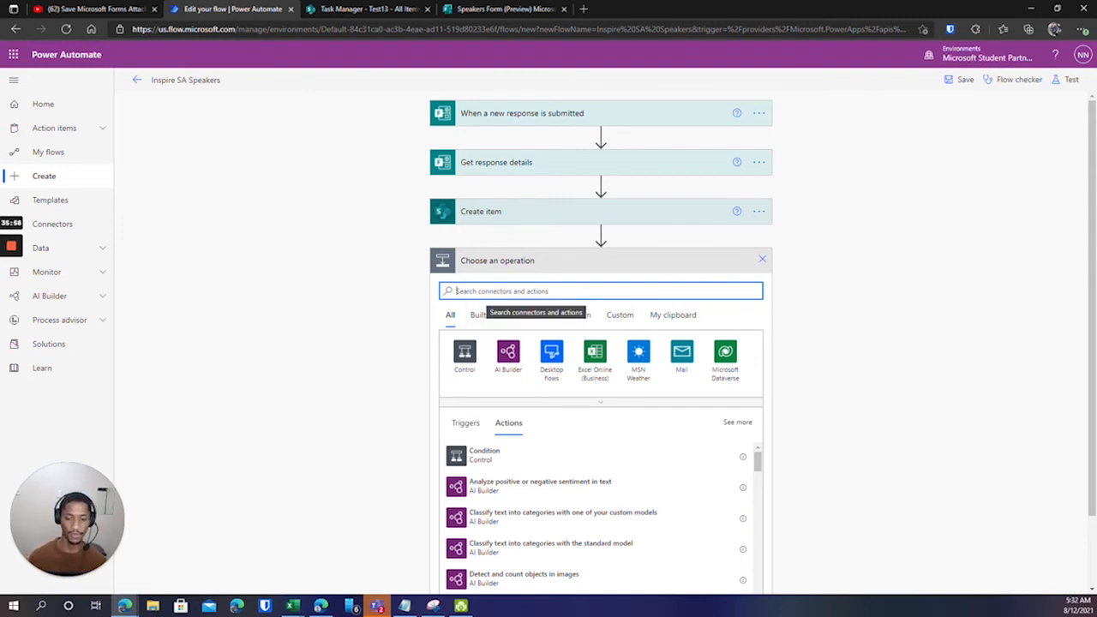
Search 'parse' and add the Parse JSON data operation after Create item.
type("parse")
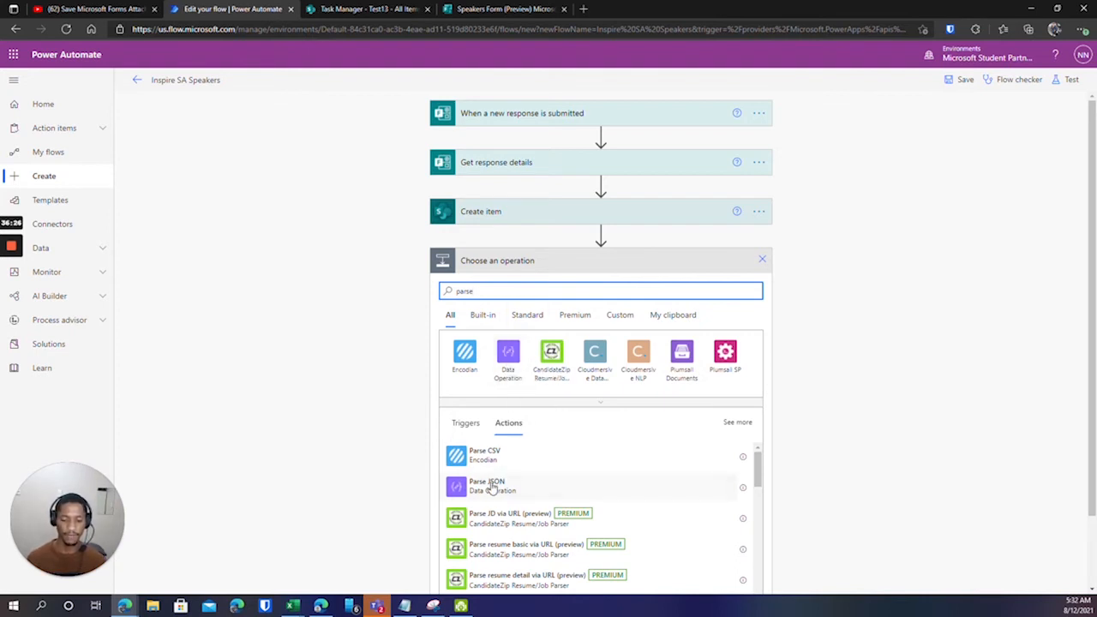
left_click(480, 487)
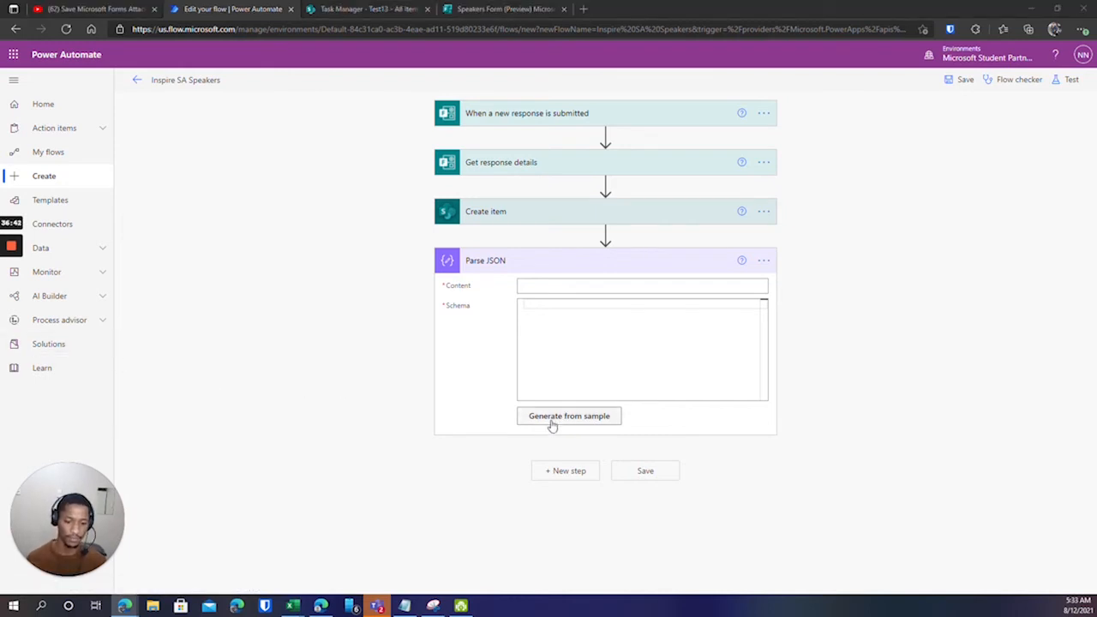
Set the Parse JSON Content to the Profile Picture answer from Get response details.
left_click(548, 285)
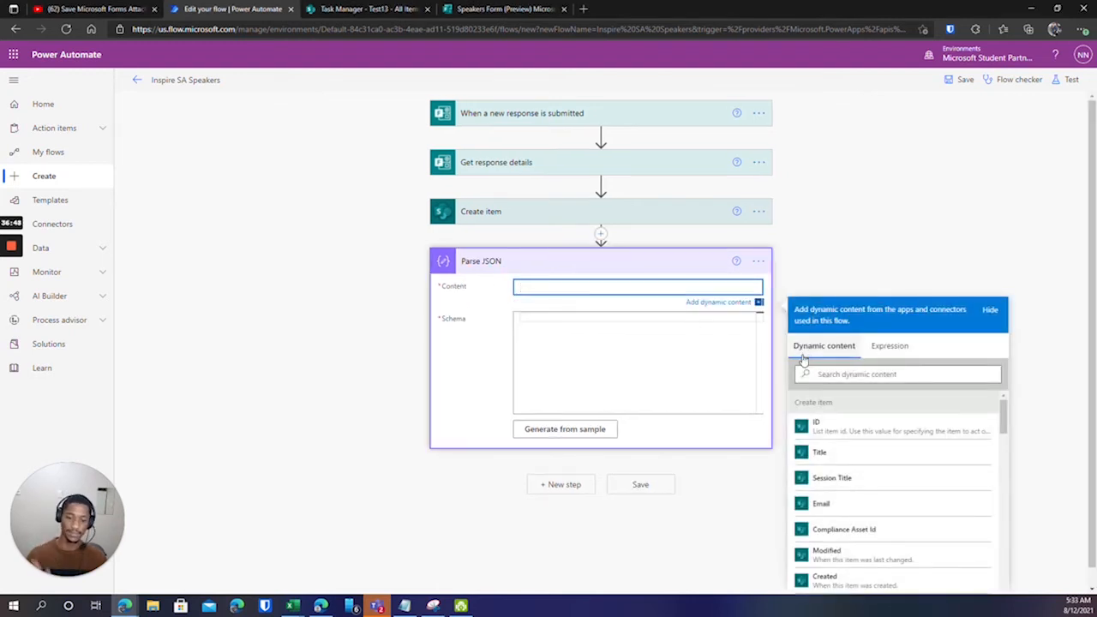
scroll(906, 477, "down", 3)
scroll(910, 480, "down", 5)
scroll(1025, 401, "down", 1)
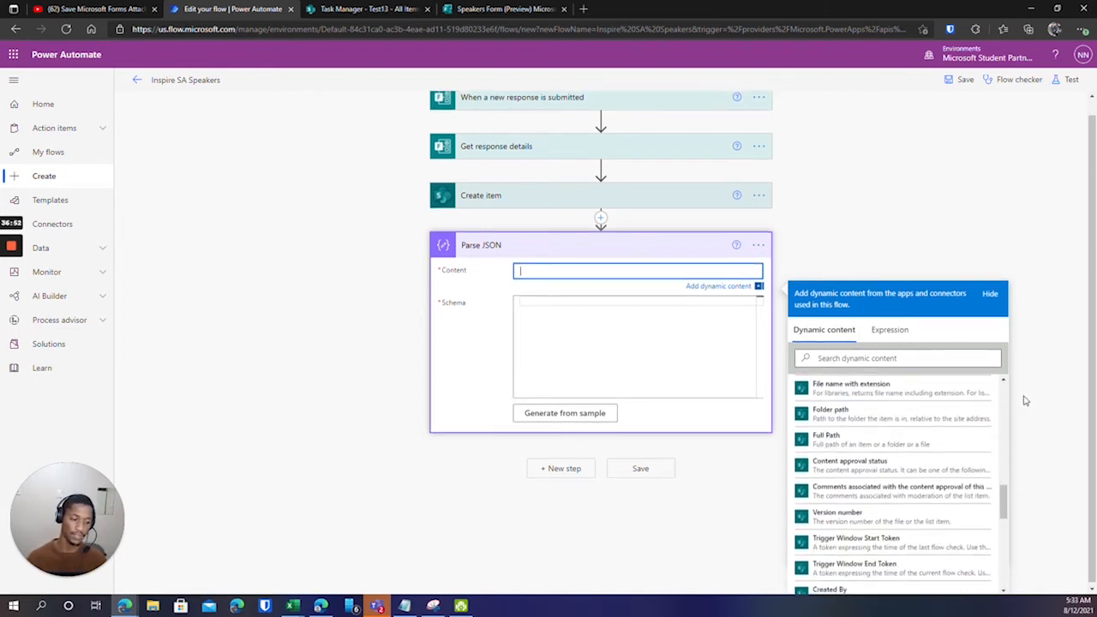
scroll(914, 472, "down", 5)
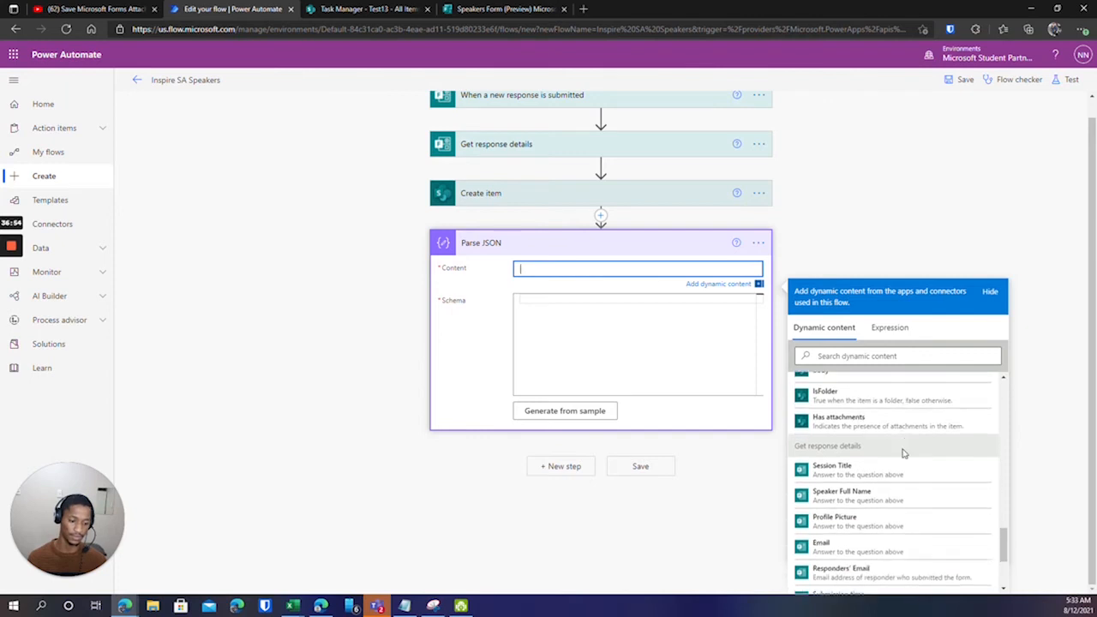
scroll(904, 451, "down", 2)
left_click(846, 426)
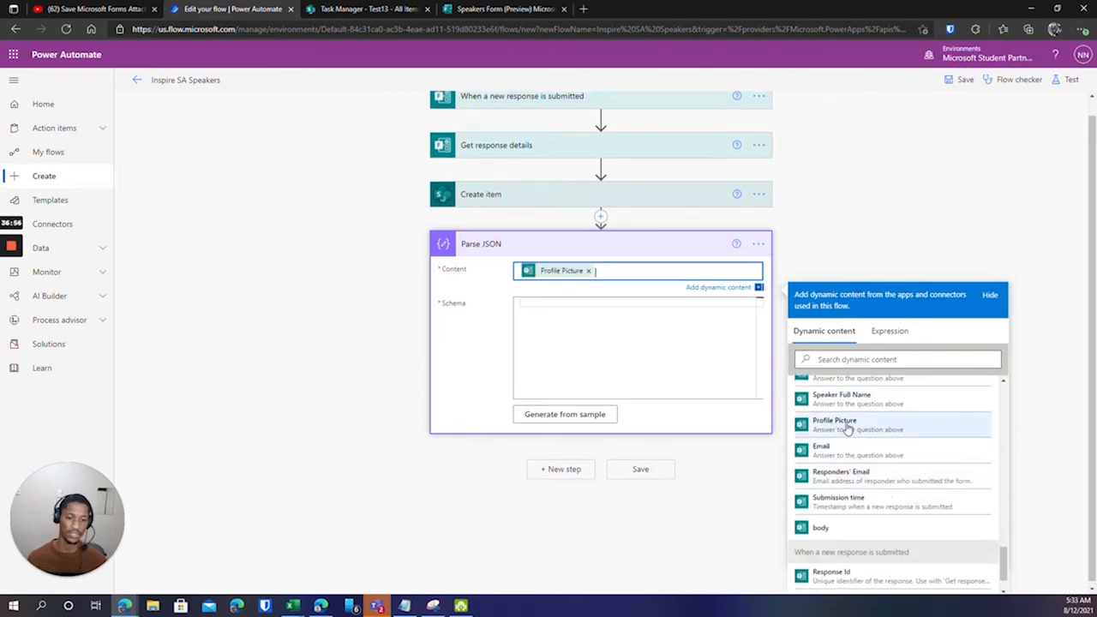
scroll(844, 401, "up", 3)
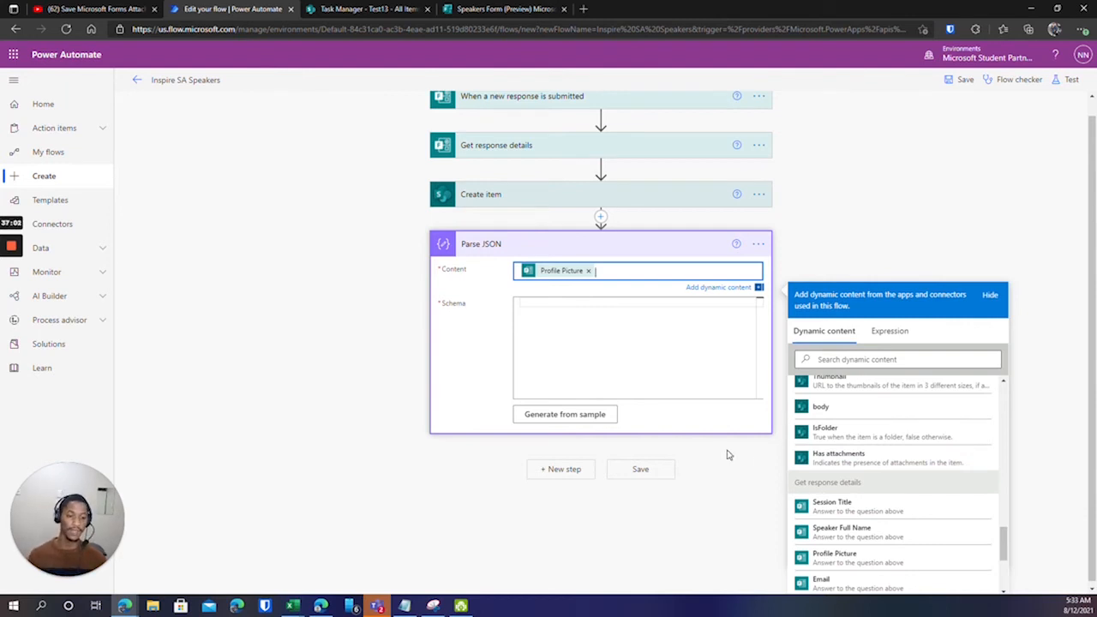
left_click(496, 359)
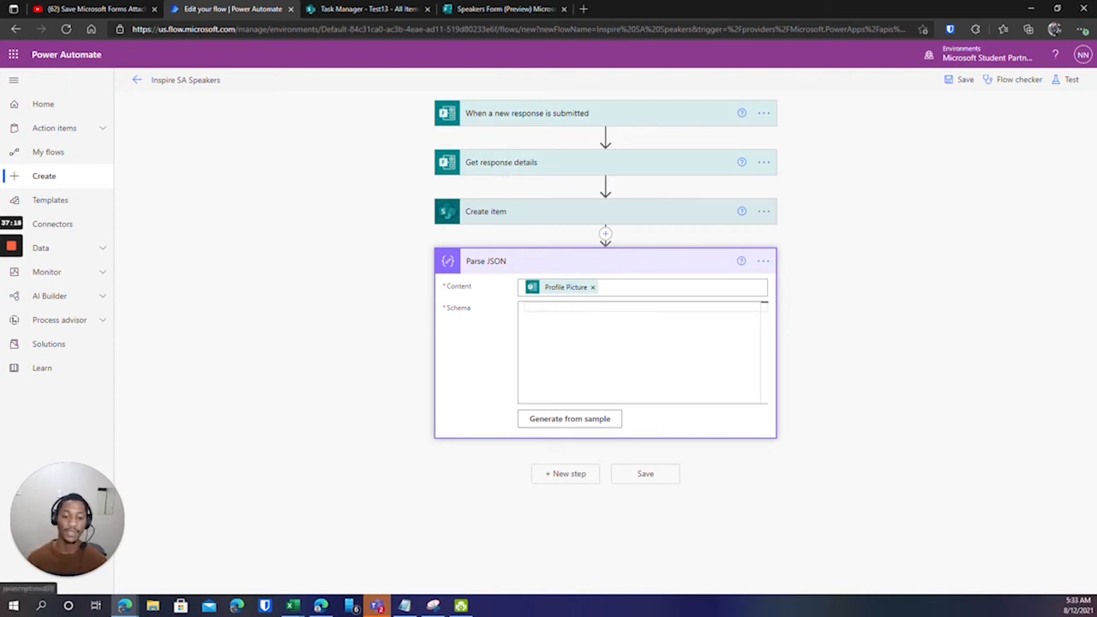
Generate the Parse JSON schema from the pasted Profile Picture JSON sample.
left_click(566, 420)
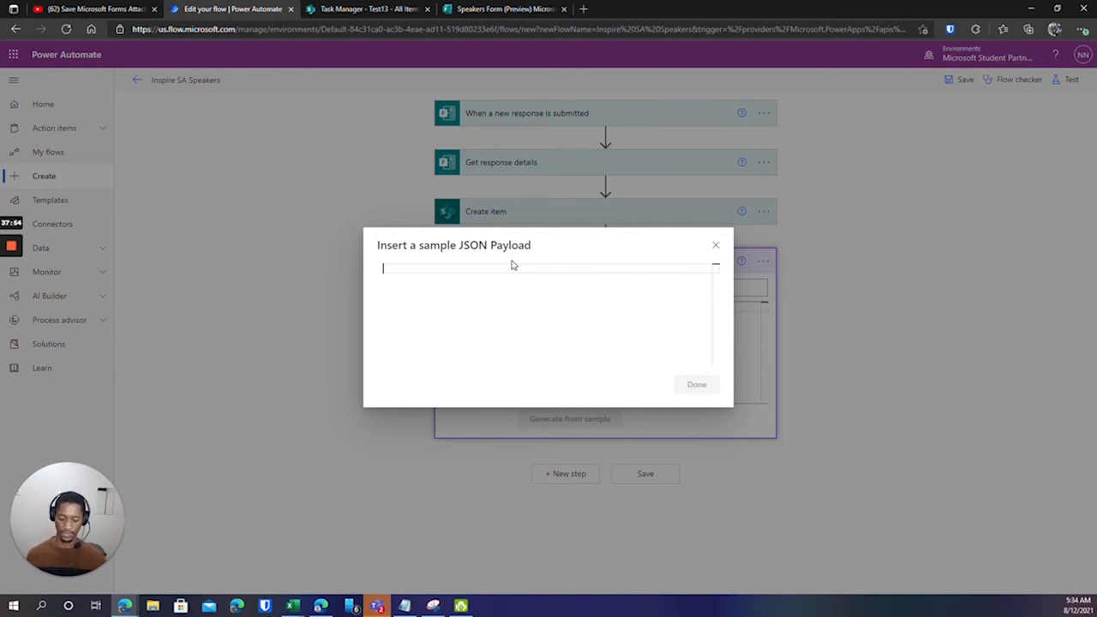
key("ctrl+v")
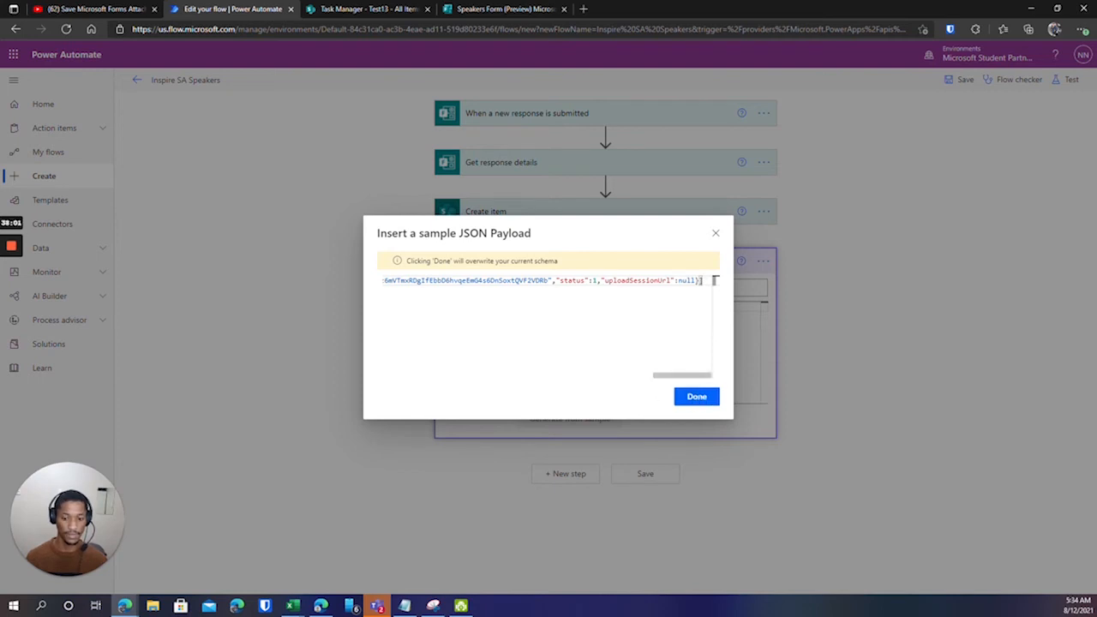
left_click(694, 396)
scroll(643, 351, "down", 10)
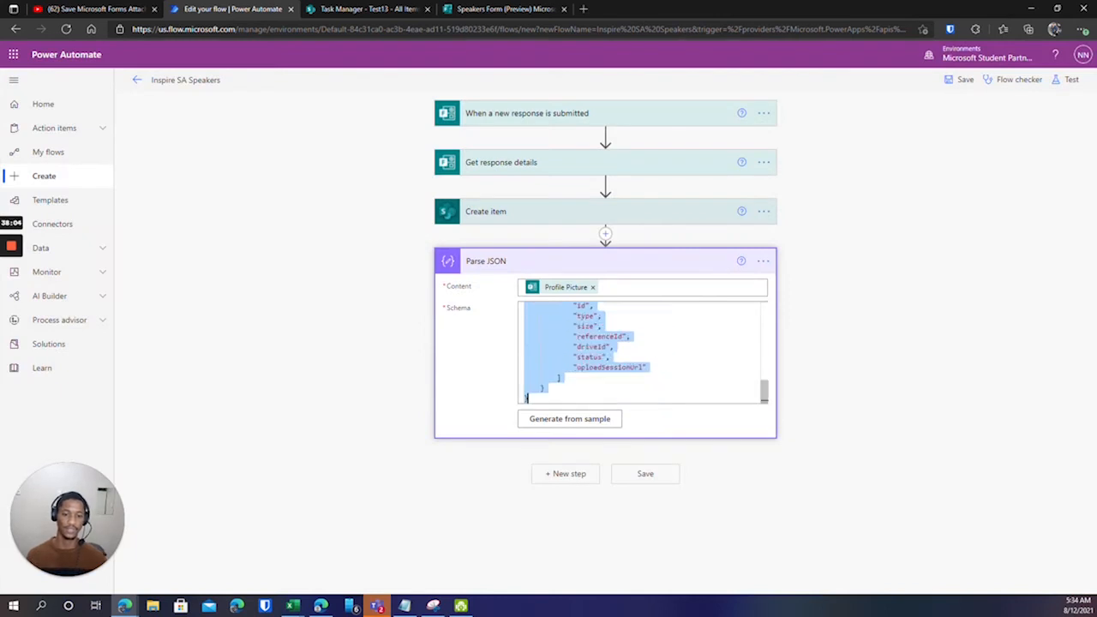
scroll(643, 352, "up", 10)
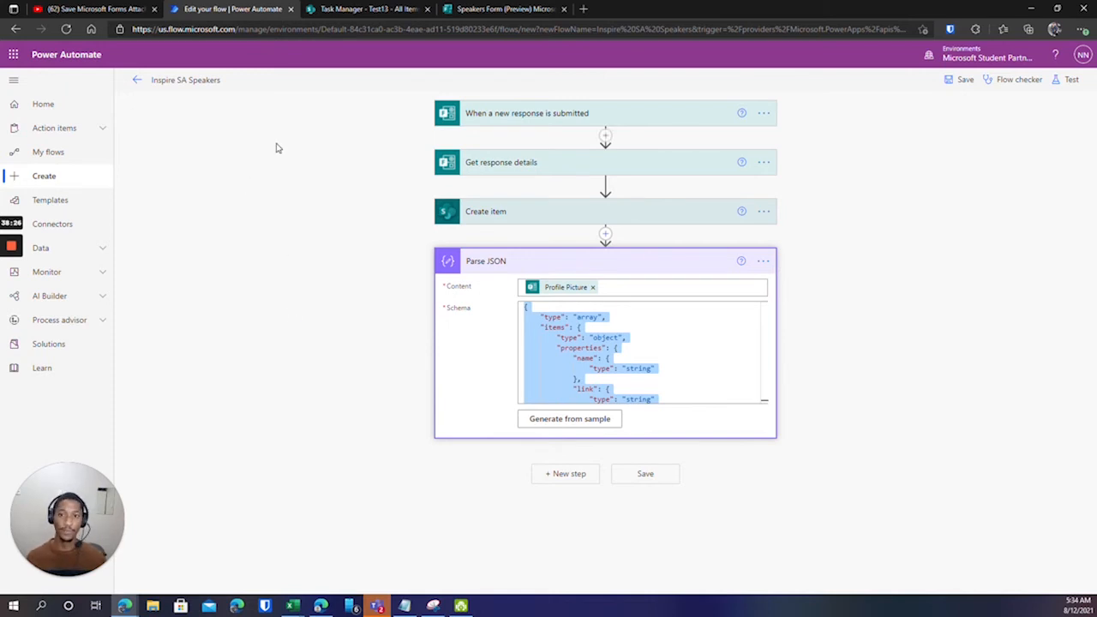
Leave the Speakers Form preview and review its six responses with the uploaded profile picture files.
left_click(467, 11)
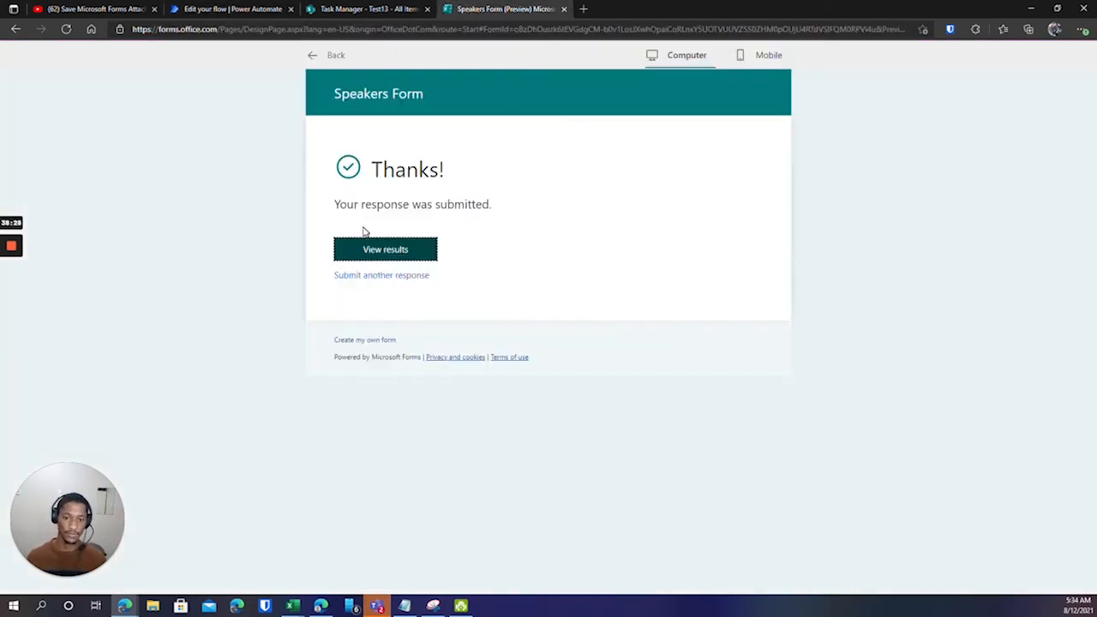
left_click(312, 55)
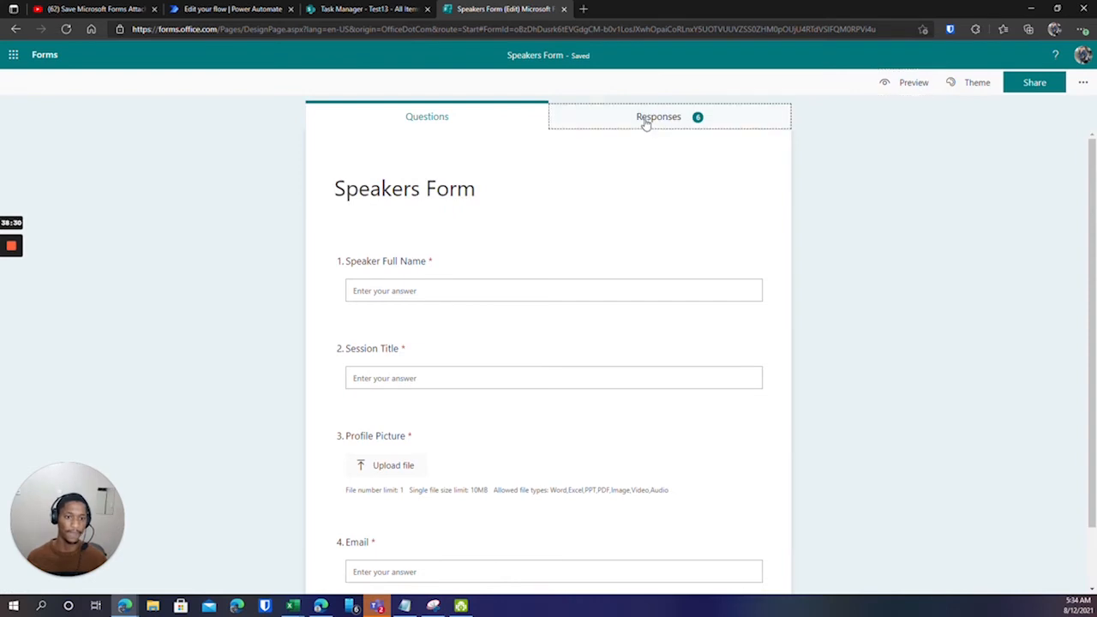
left_click(646, 120)
scroll(600, 377, "down", 3)
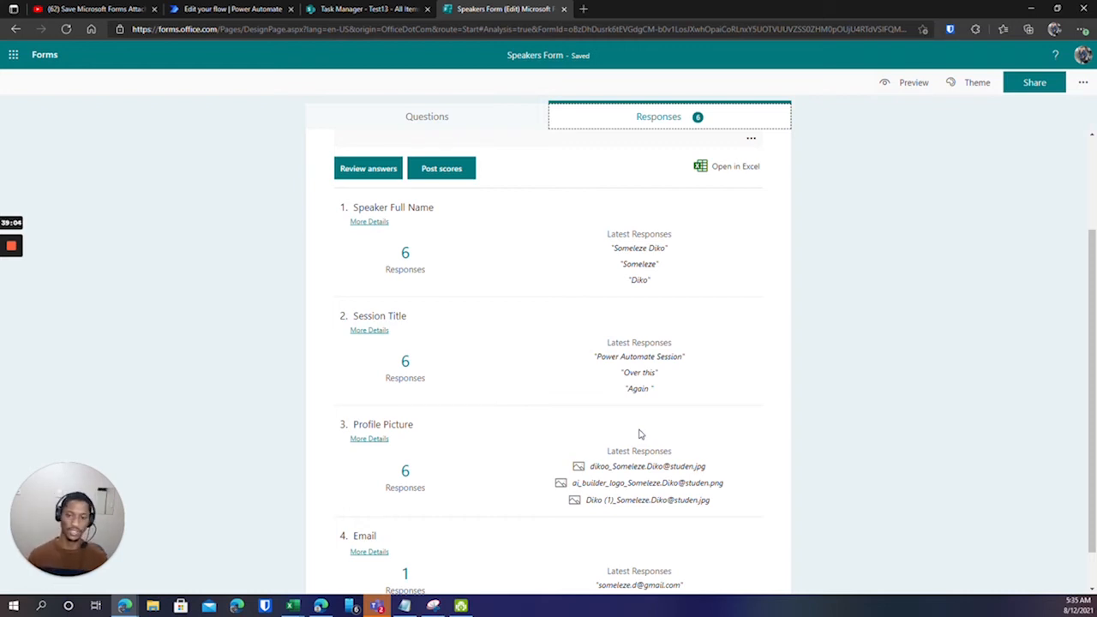
scroll(634, 437, "down", 1)
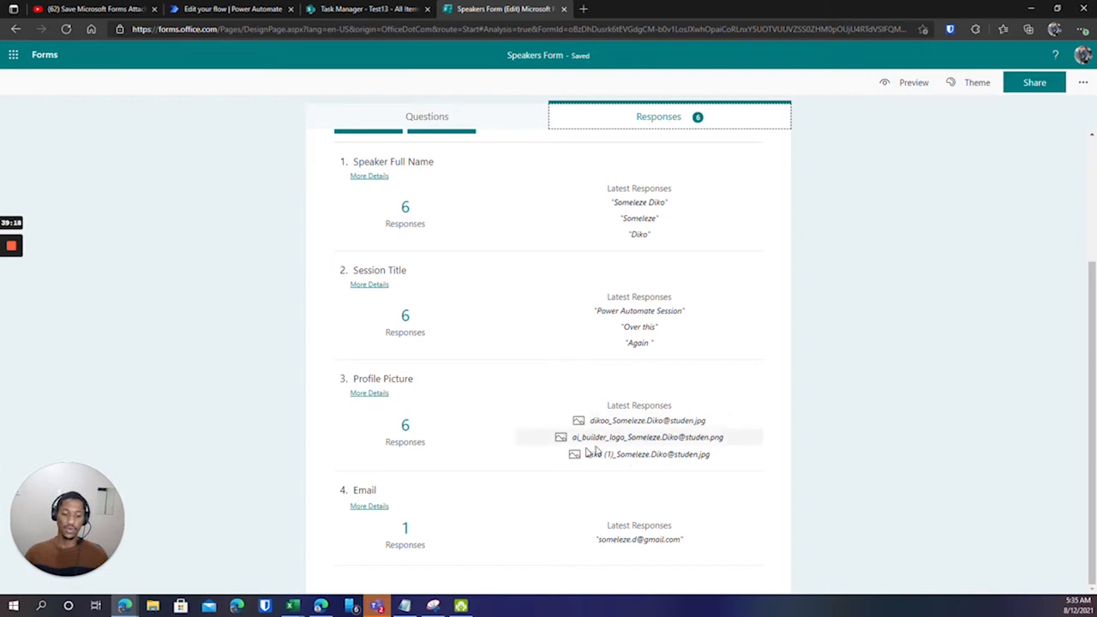
left_click(234, 9)
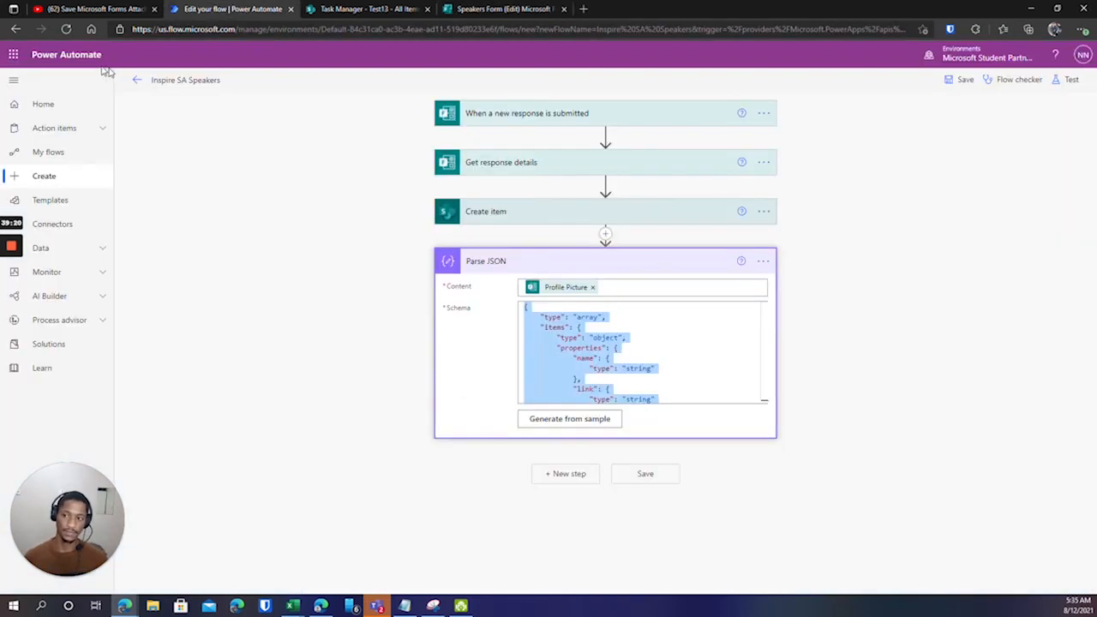
Glance at the Test13 list and Speakers Form tabs, then save the Inspire SA Speakers flow.
left_click(14, 54)
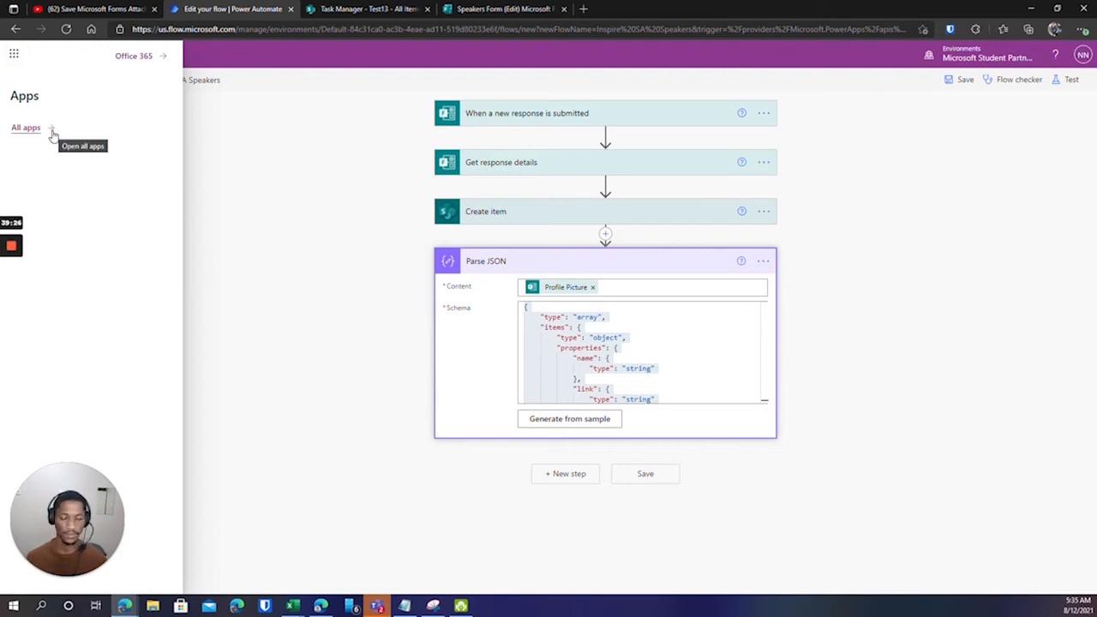
left_click(339, 8)
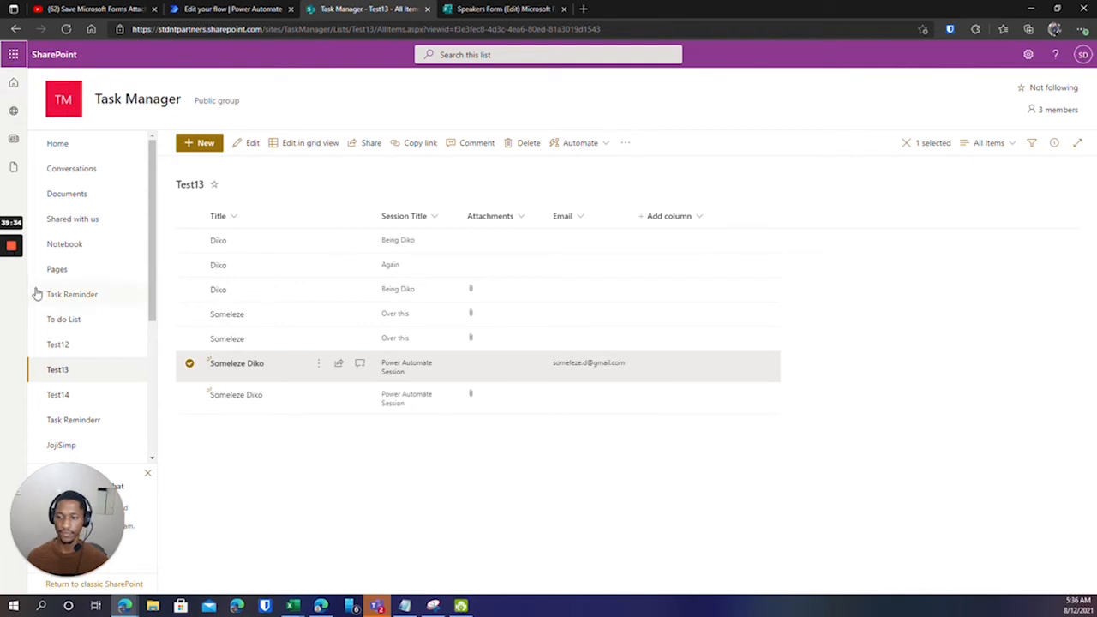
left_click(480, 7)
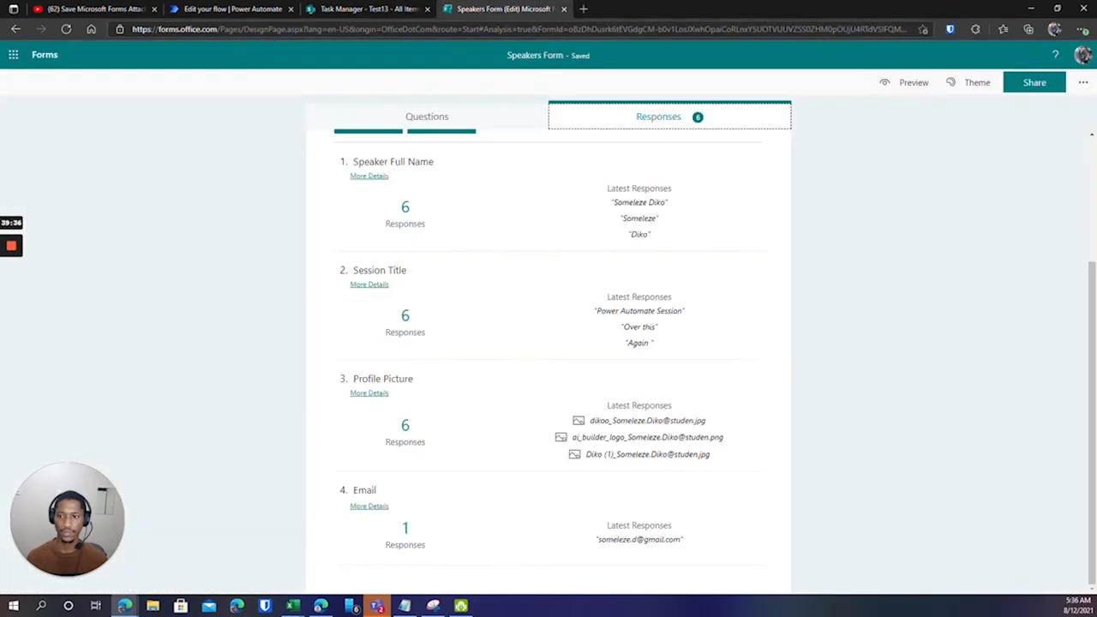
left_click(218, 8)
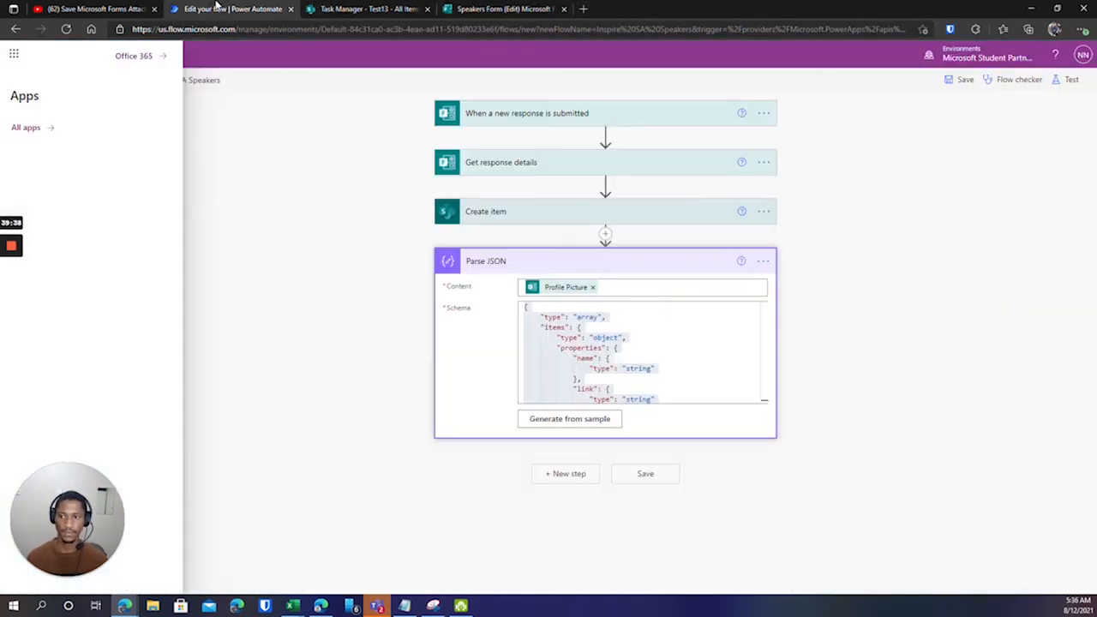
left_click(26, 128)
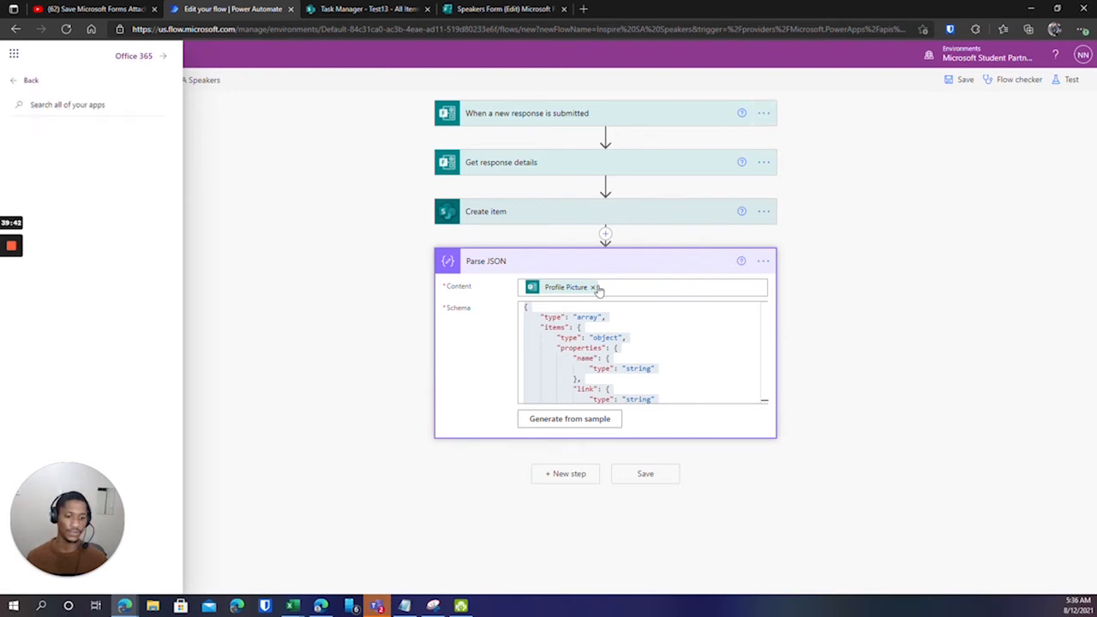
left_click(323, 165)
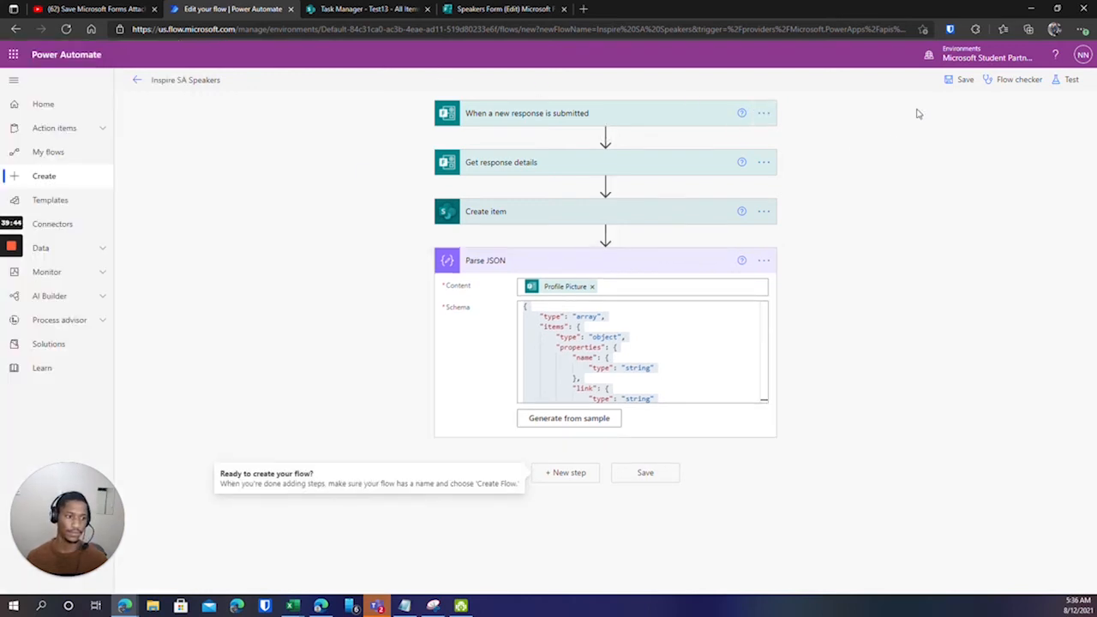
left_click(951, 82)
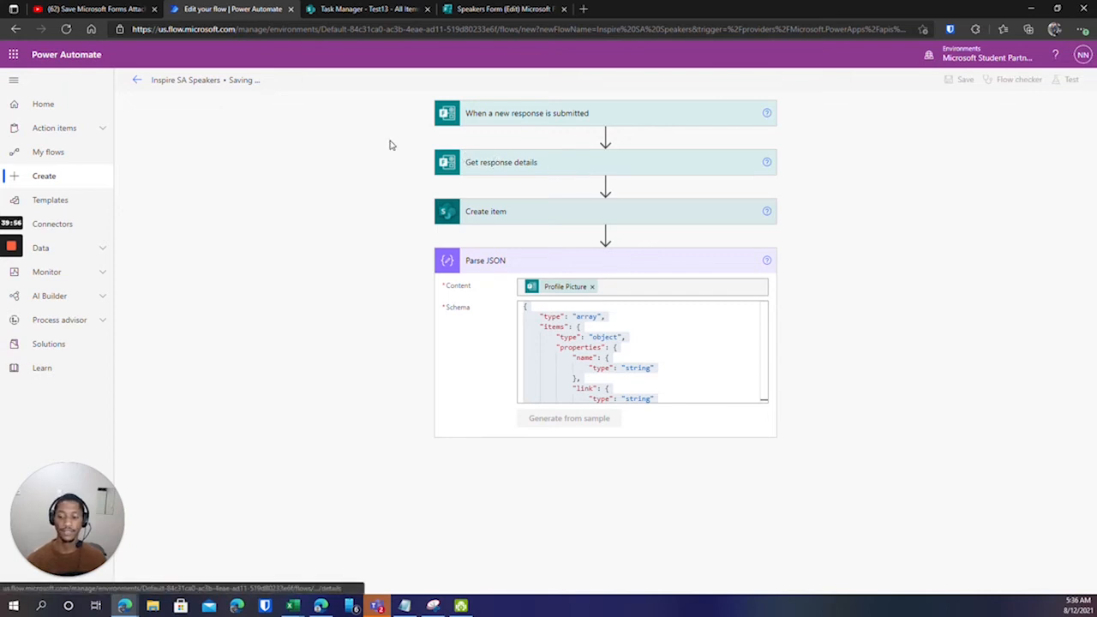
Dismiss the app launcher and reload the Inspire SA Speakers flow editor page.
left_click(12, 55)
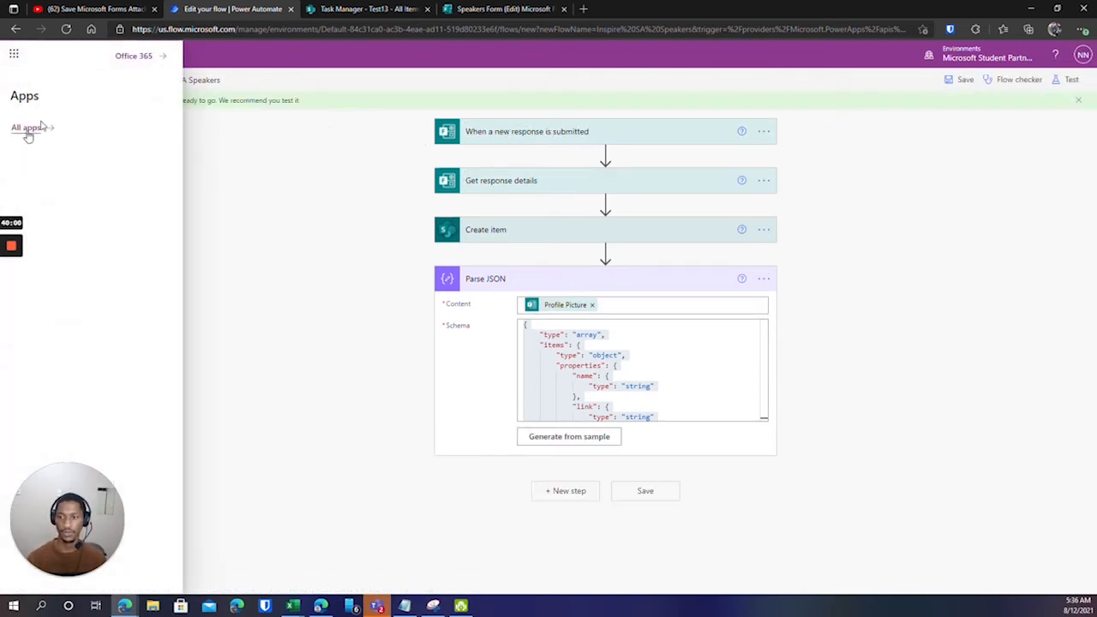
left_click(333, 179)
left_click(66, 29)
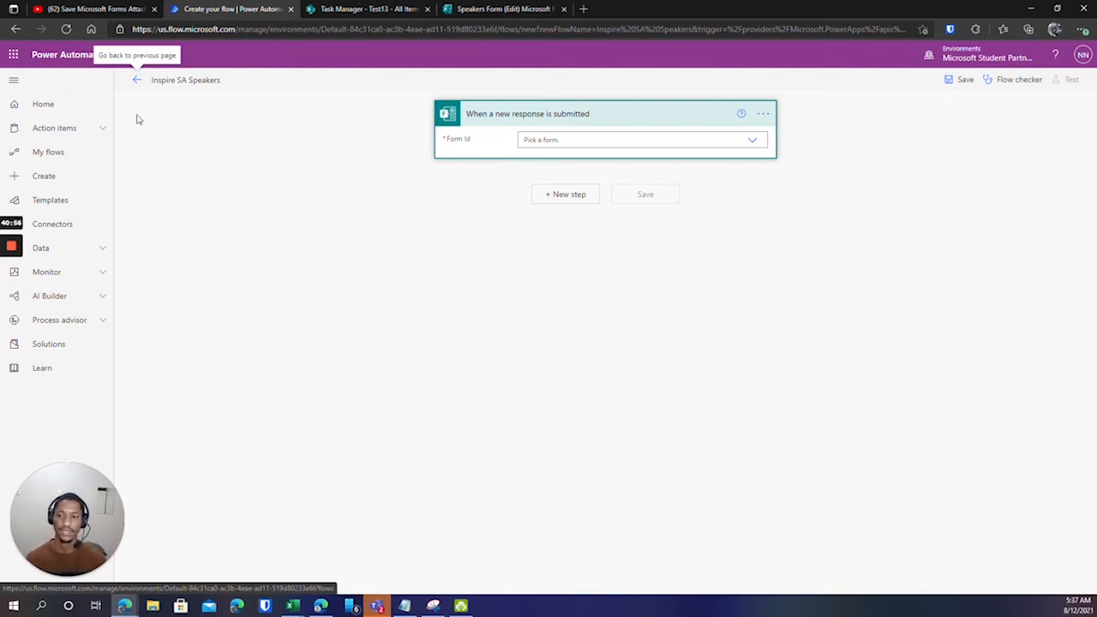
Leave the unfinished flow despite its errors, check the signed-in account, and go to the Speakers Form tab.
left_click(135, 83)
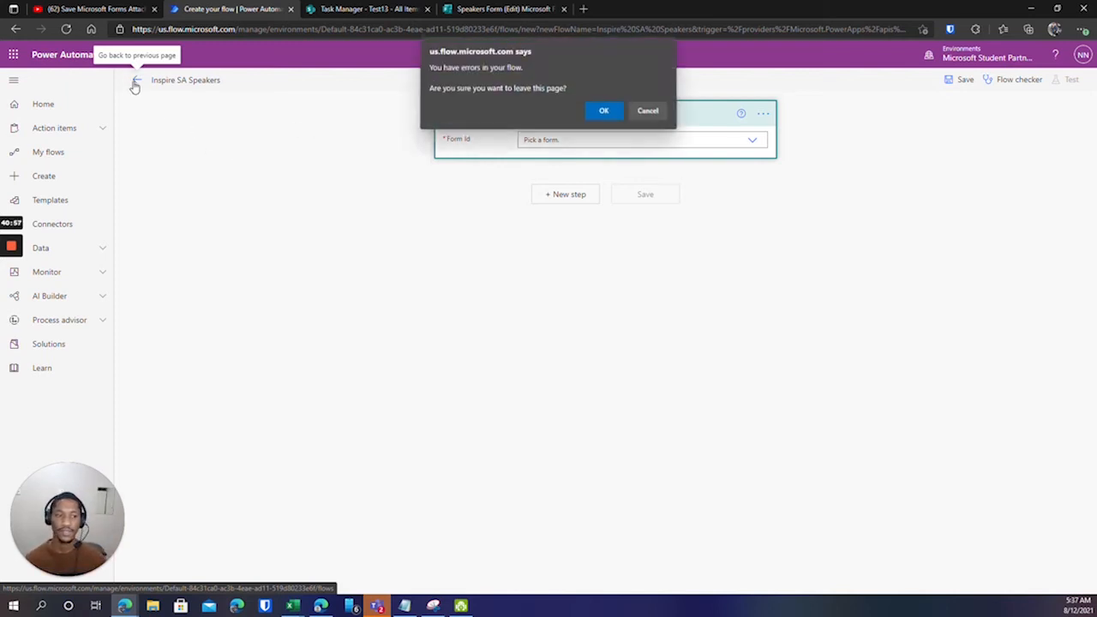
left_click(603, 111)
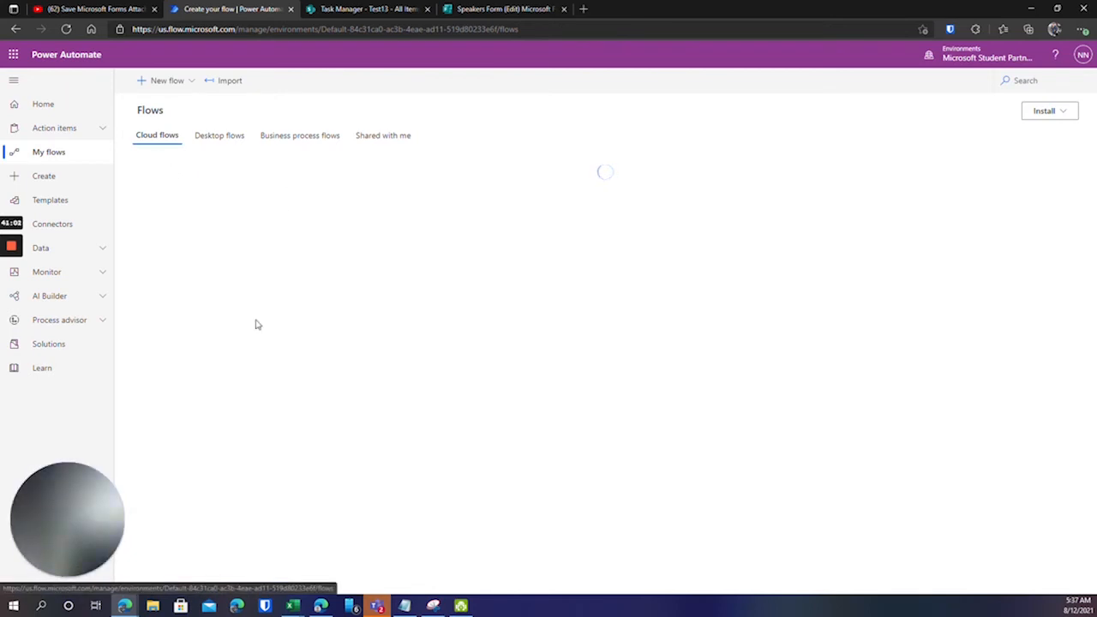
mouse_move(11, 257)
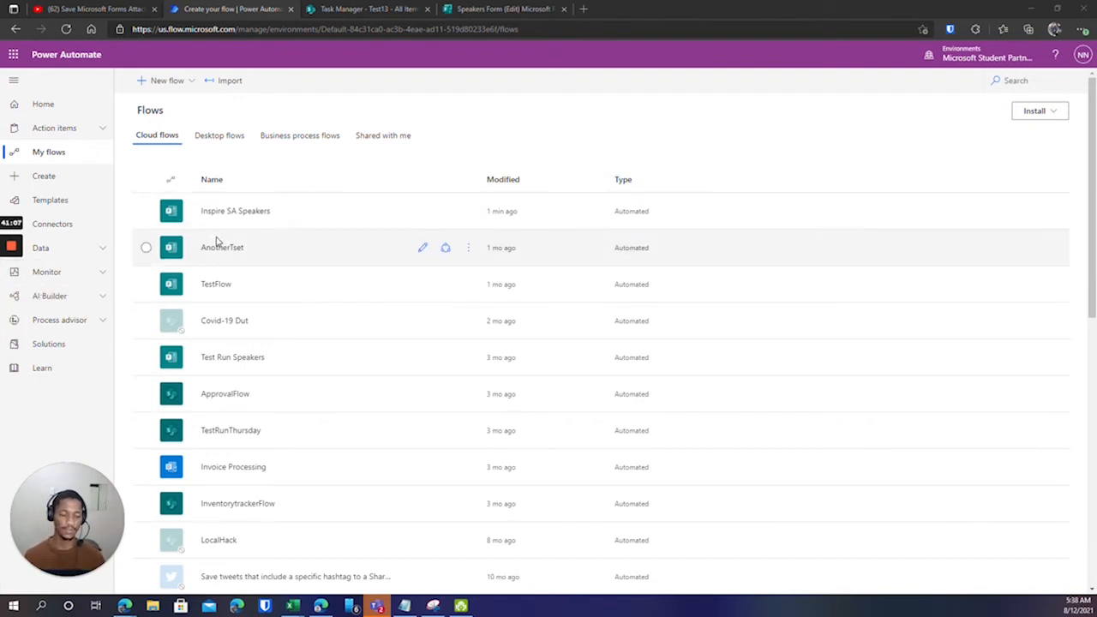
left_click(13, 54)
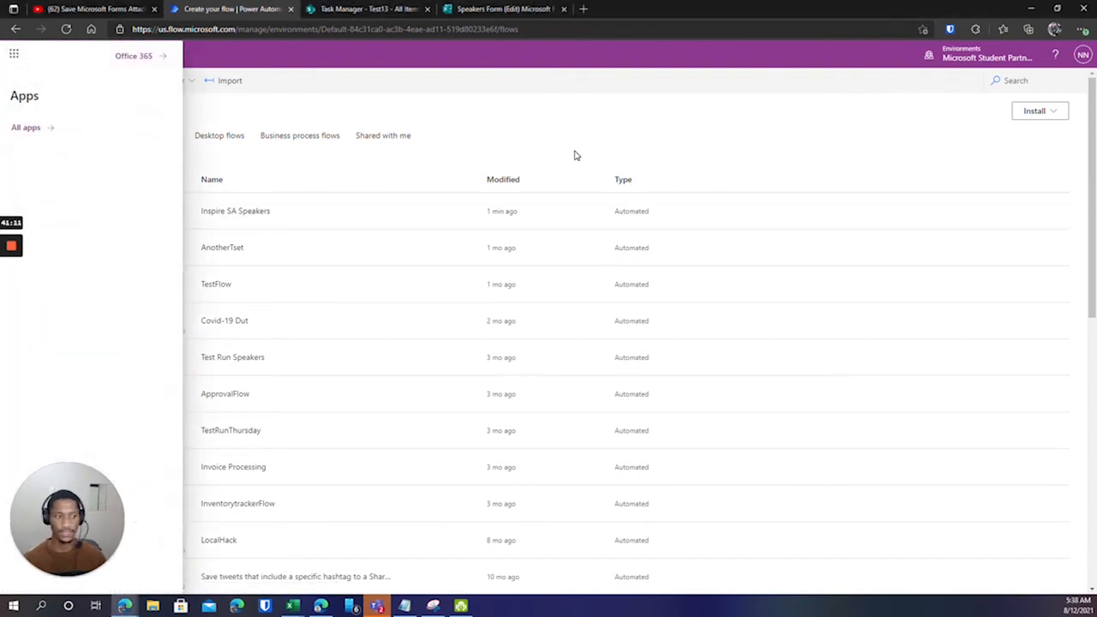
left_click(1082, 56)
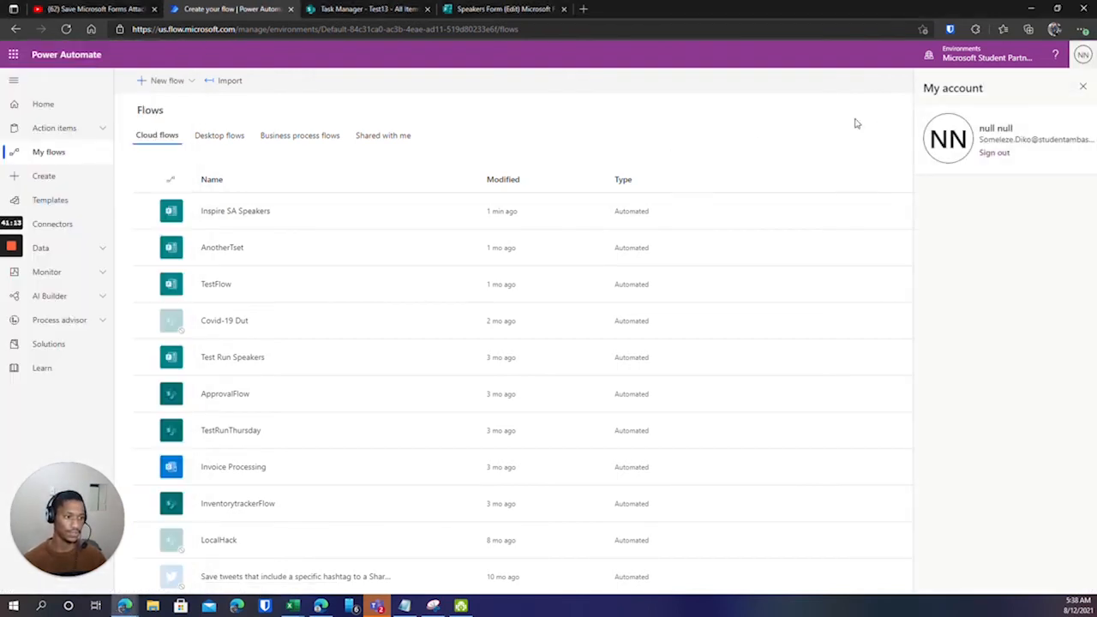
left_click(15, 54)
left_click(493, 9)
Load My files in OneDrive in a new tab via 'one', then return to Power Automate.
left_click(583, 9)
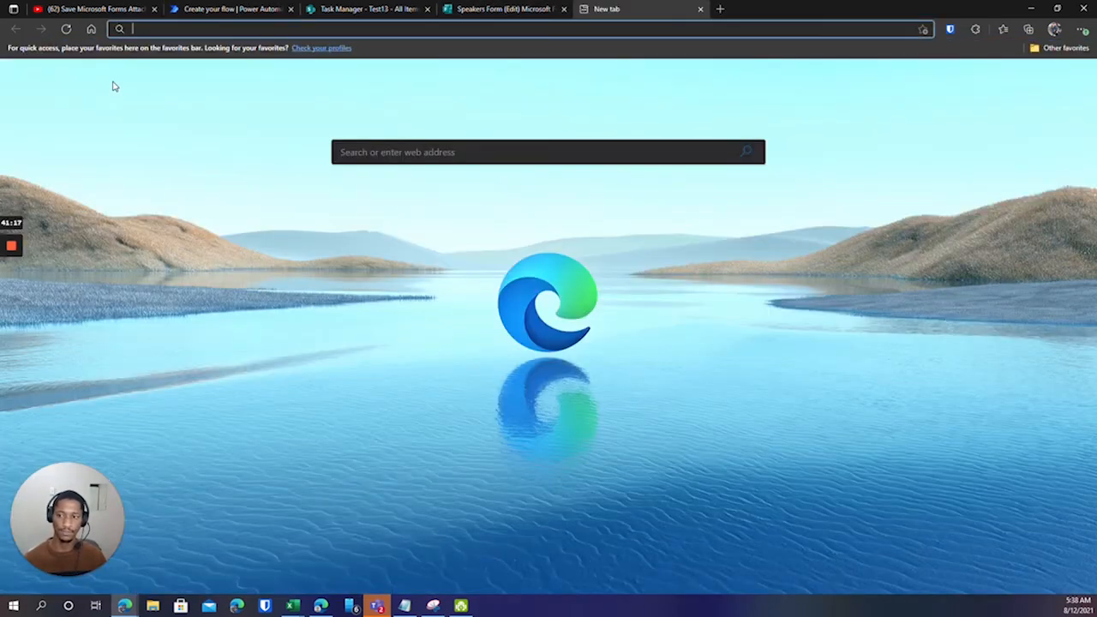
type("one")
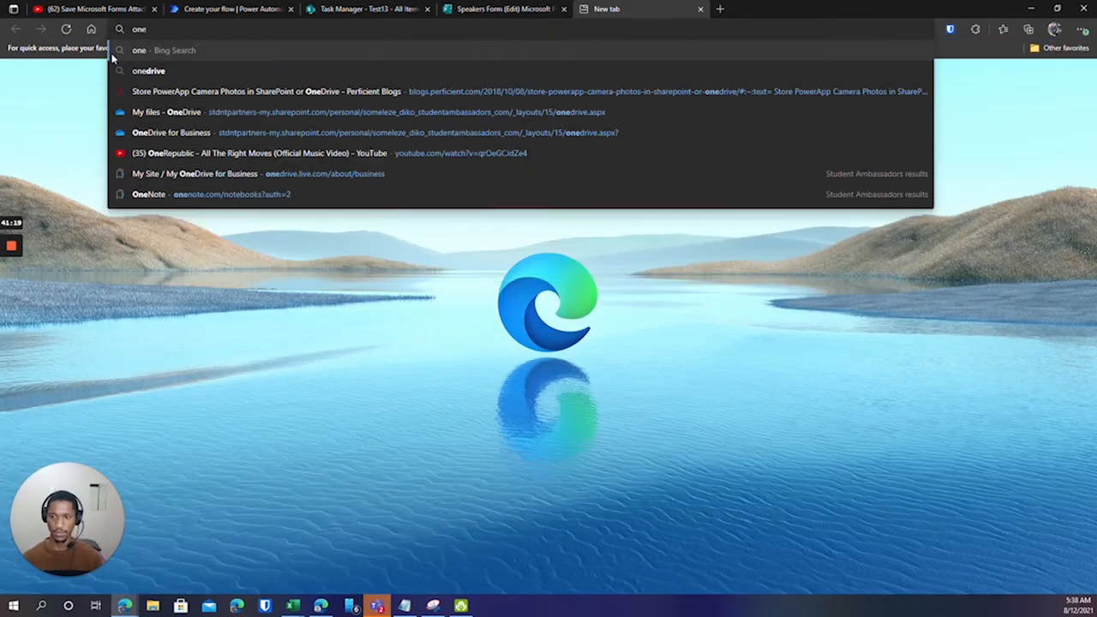
left_click(158, 112)
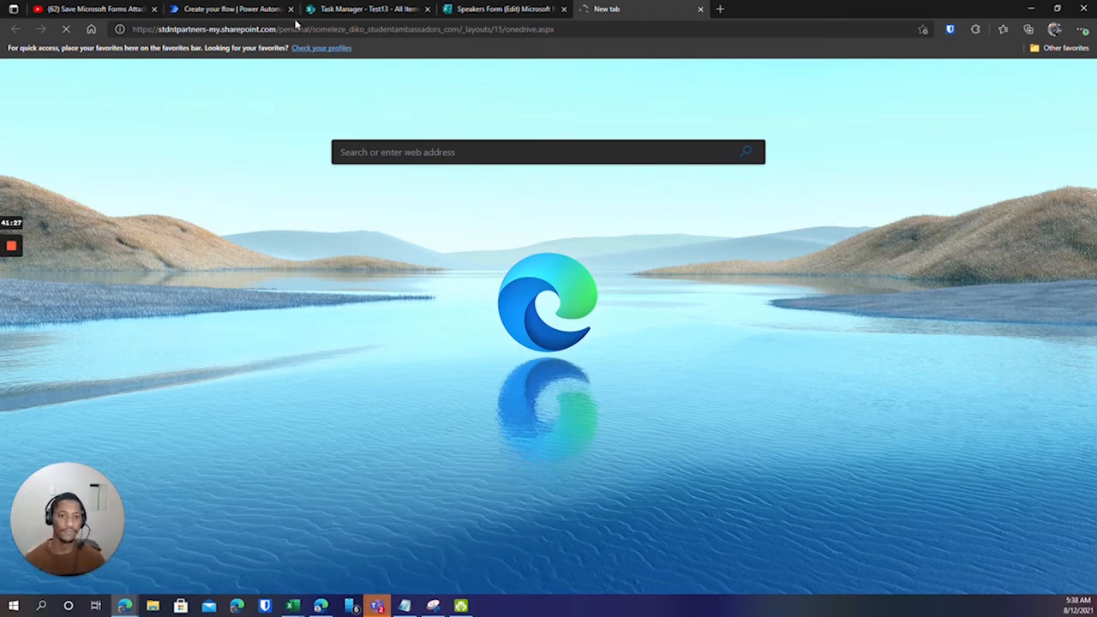
left_click(245, 9)
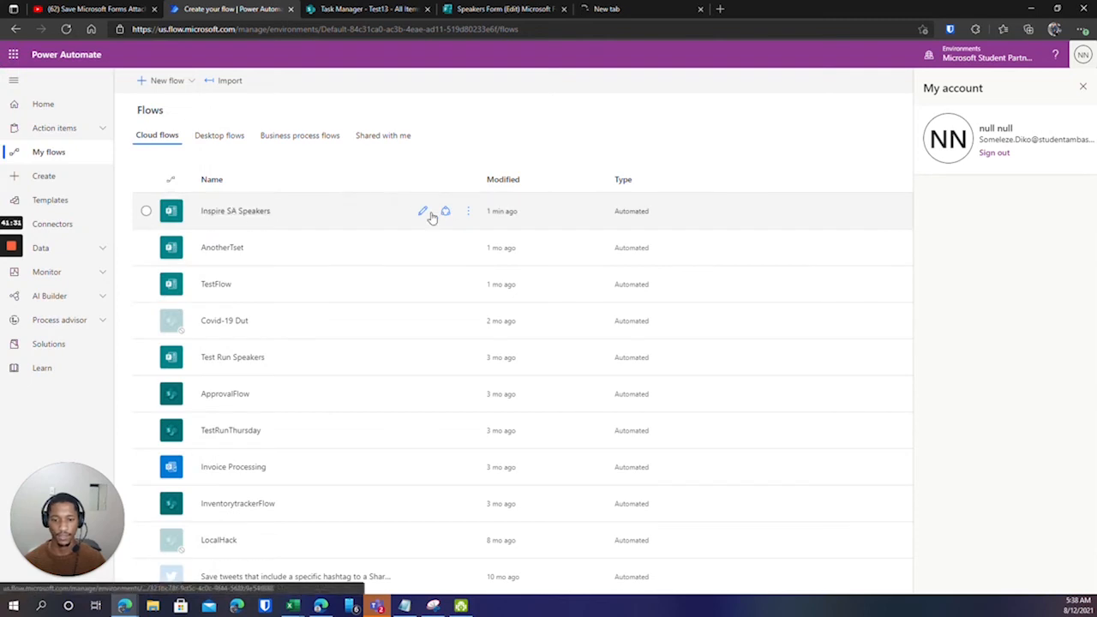
Edit the Inspire SA Speakers flow from My flows and close the account details panel.
left_click(422, 211)
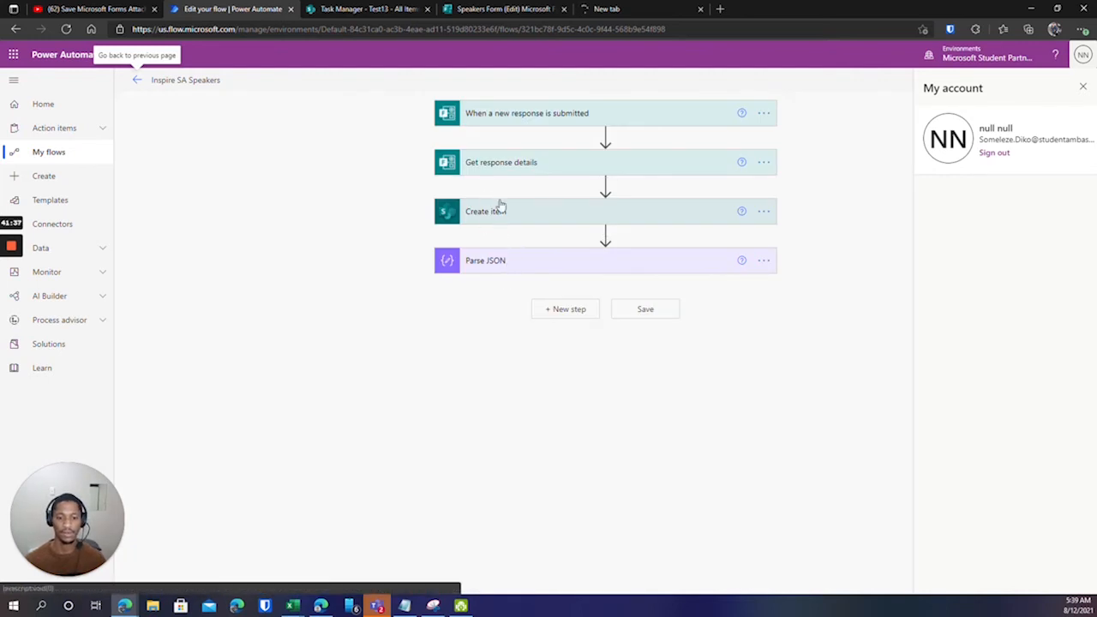
left_click(1082, 87)
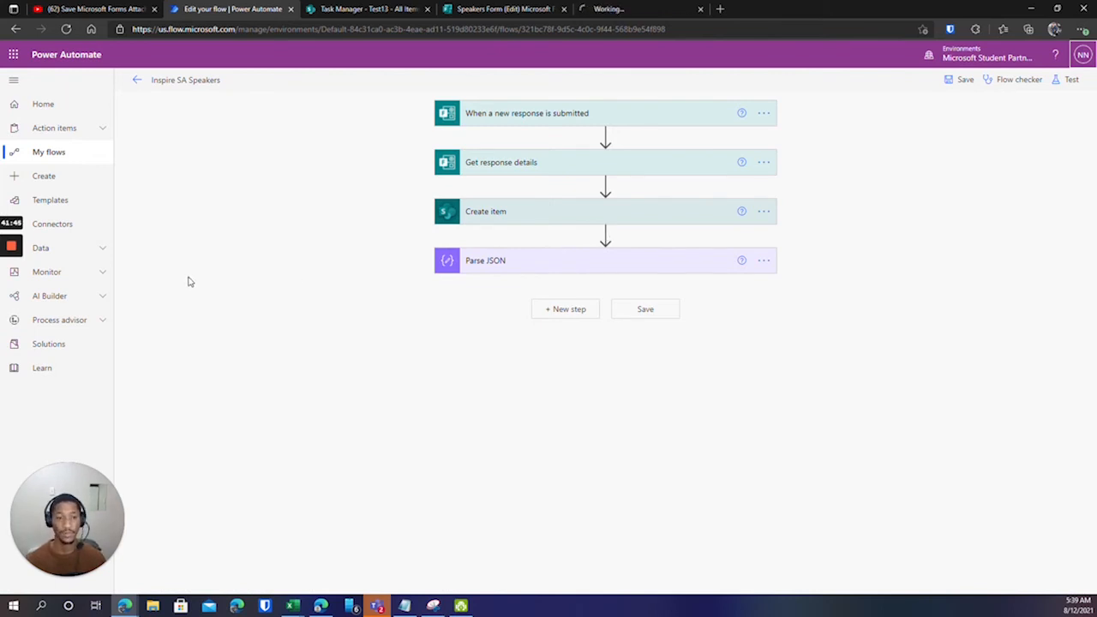
mouse_move(12, 319)
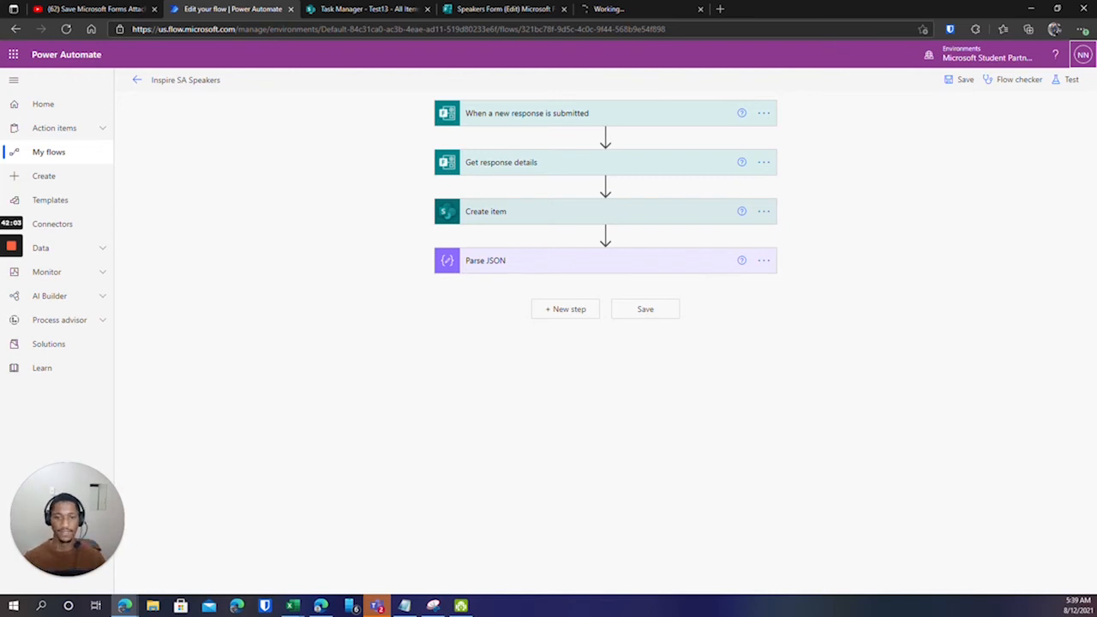
In OneDrive, drill into Apps > Microsoft Forms > Test Run Form.
left_click(623, 10)
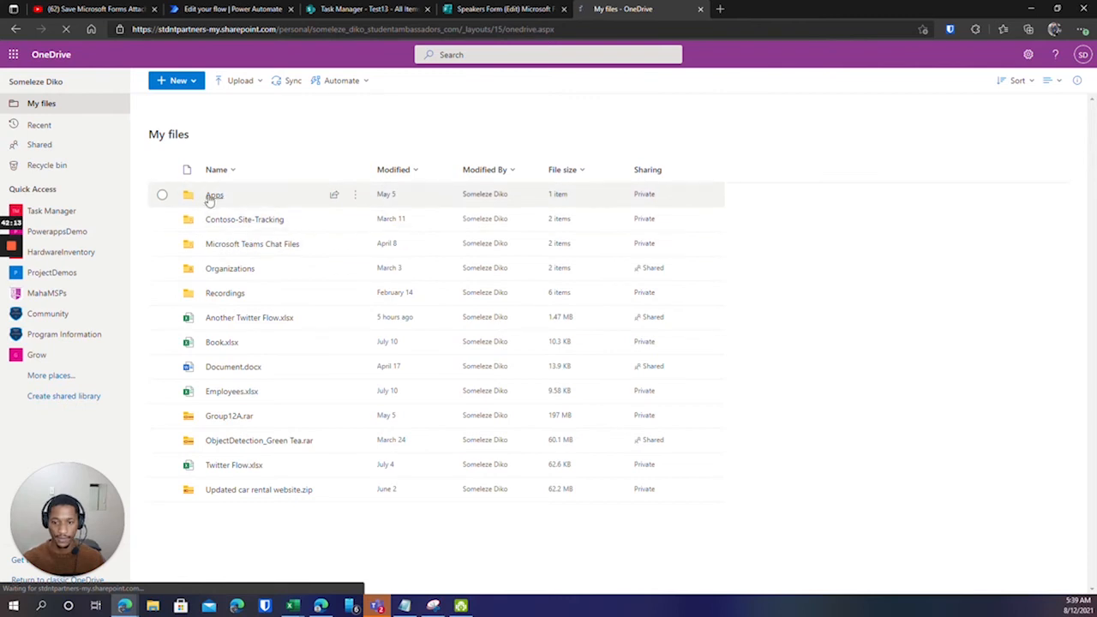
left_click(162, 194)
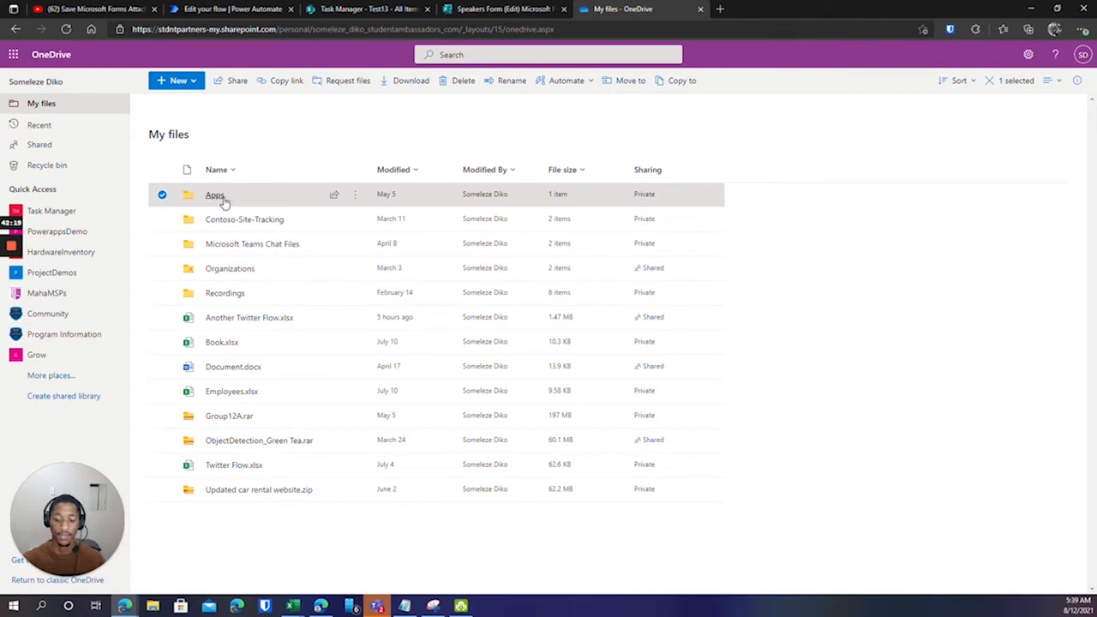
left_click(222, 198)
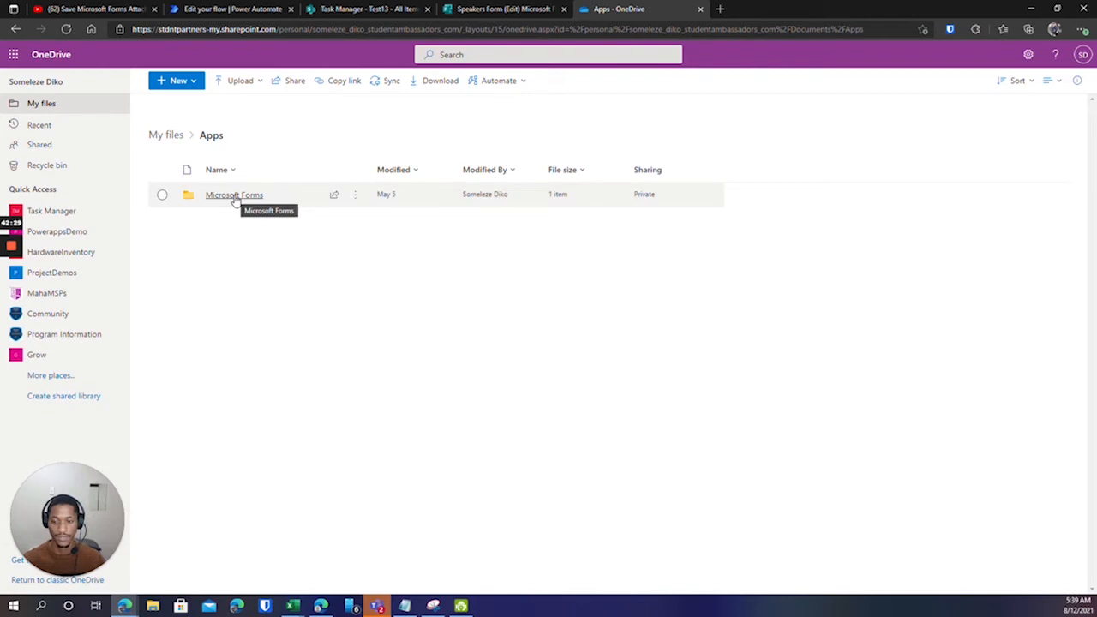
left_click(235, 197)
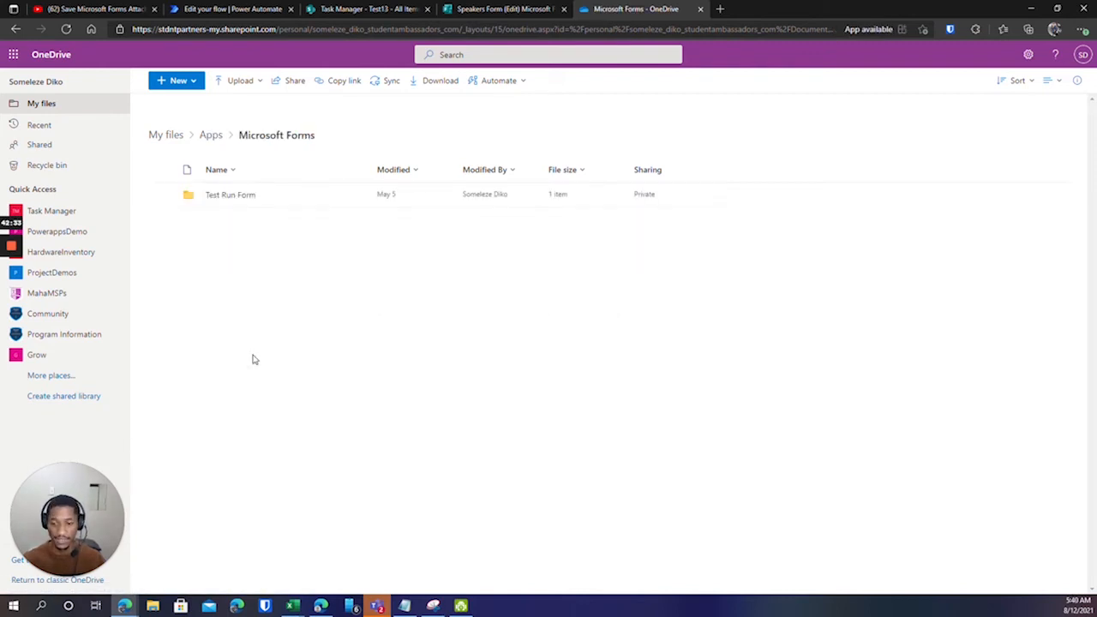
left_click(239, 196)
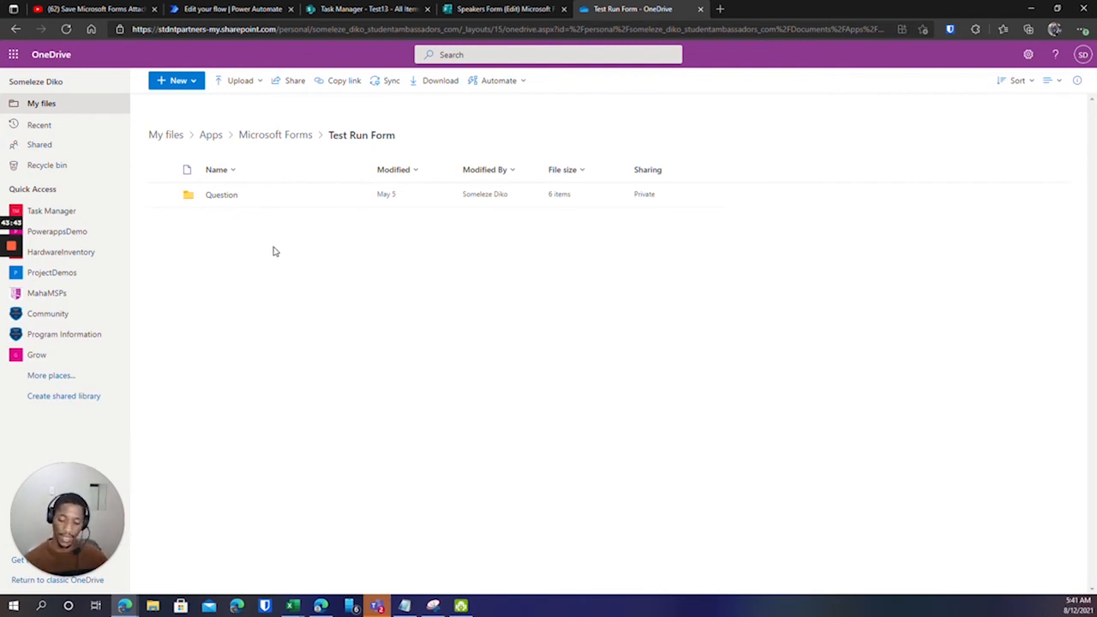
Open the Question folder and view the details card of the newest uploaded image.
left_click(215, 197)
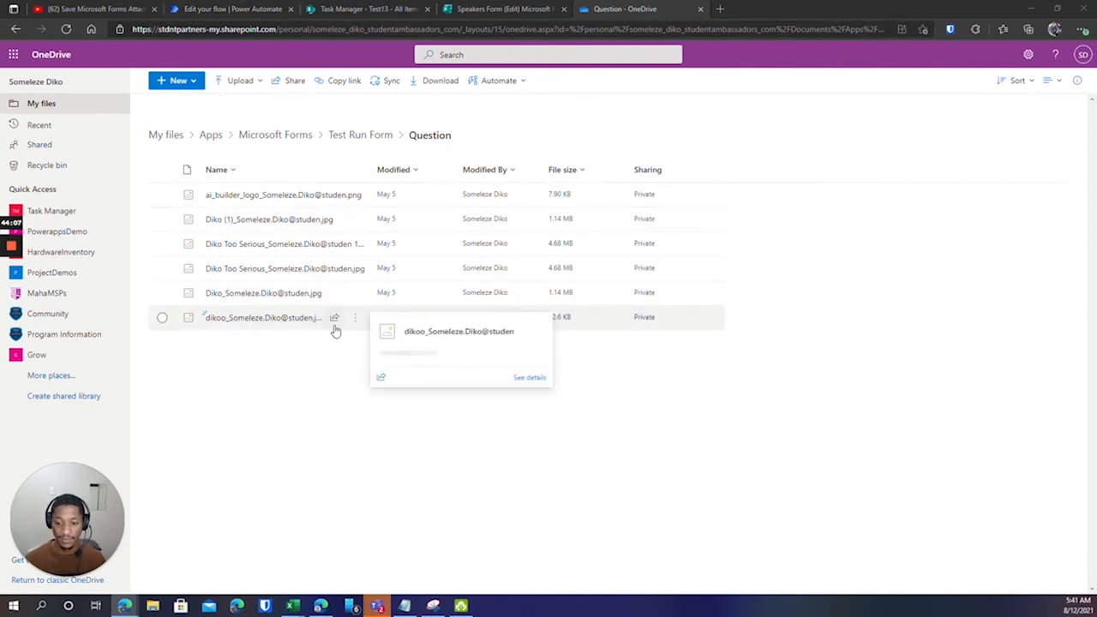
mouse_move(216, 318)
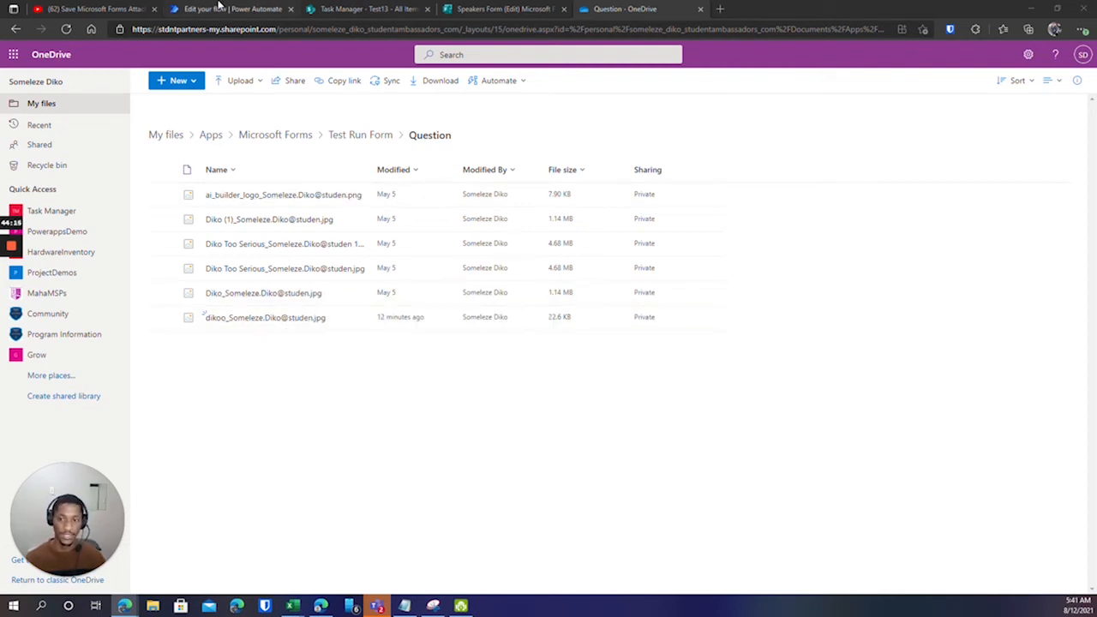
Add a OneDrive for Business 'Get file content using path' action after Parse JSON.
left_click(221, 7)
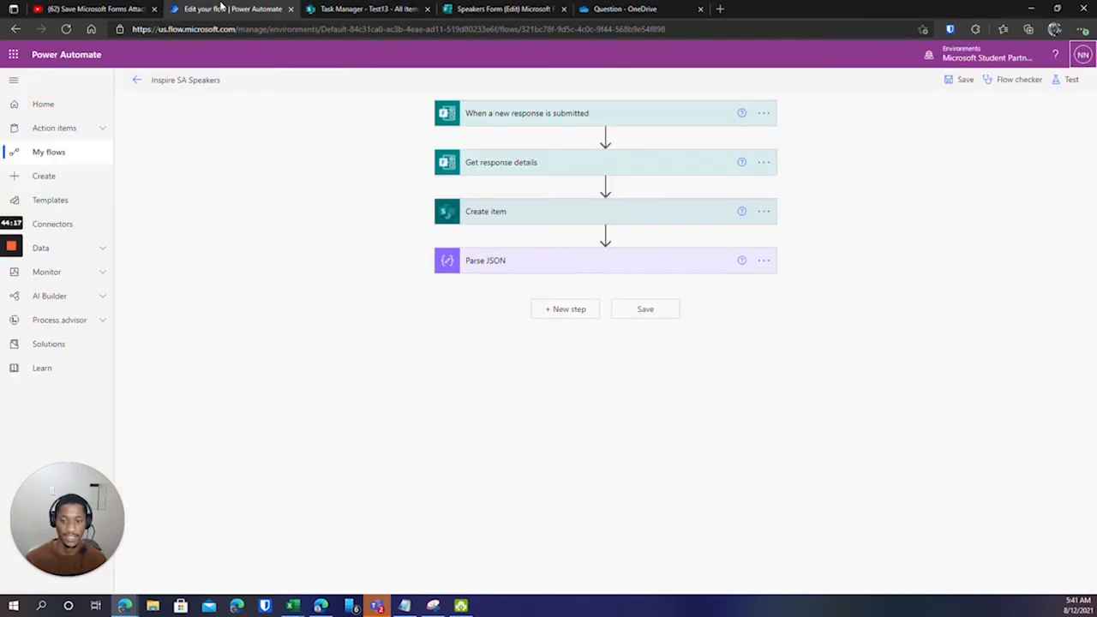
left_click(564, 311)
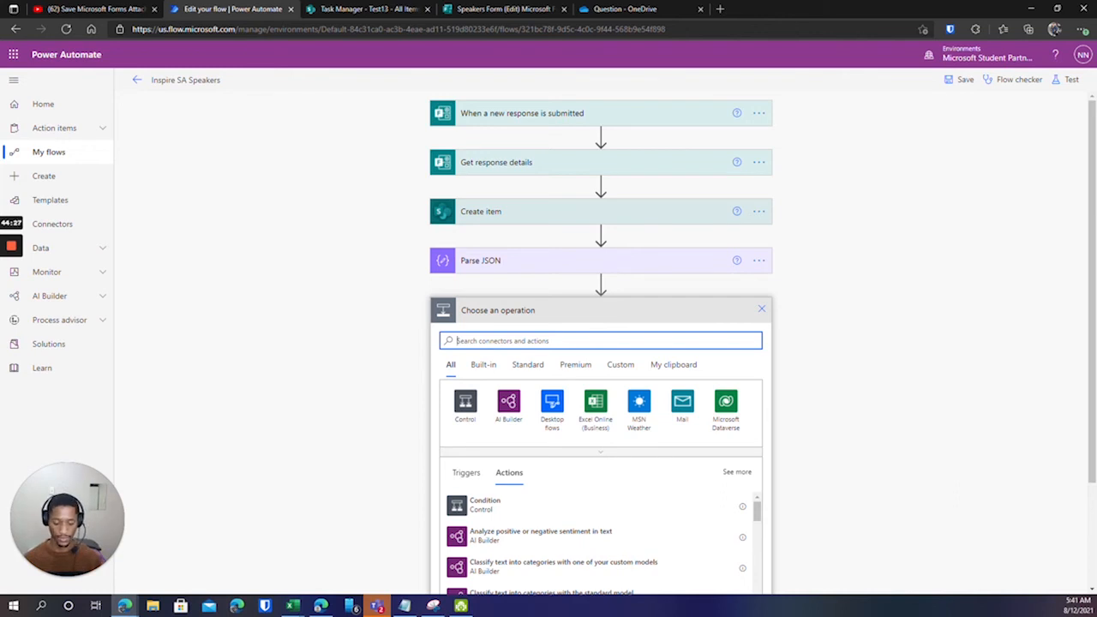
type("onedrive")
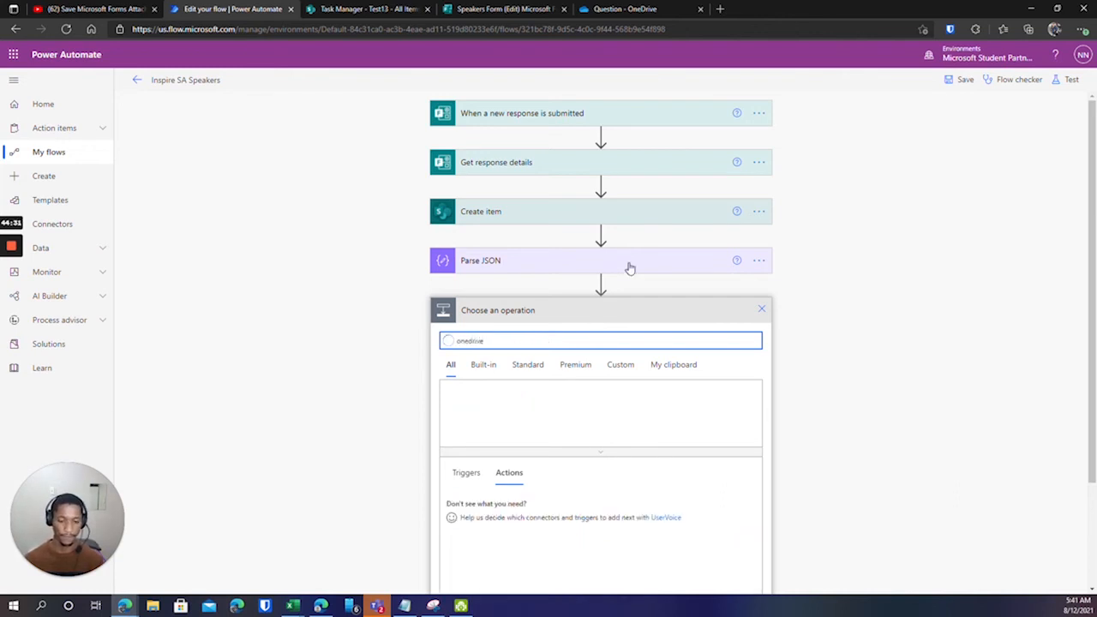
scroll(600, 283, "down", 3)
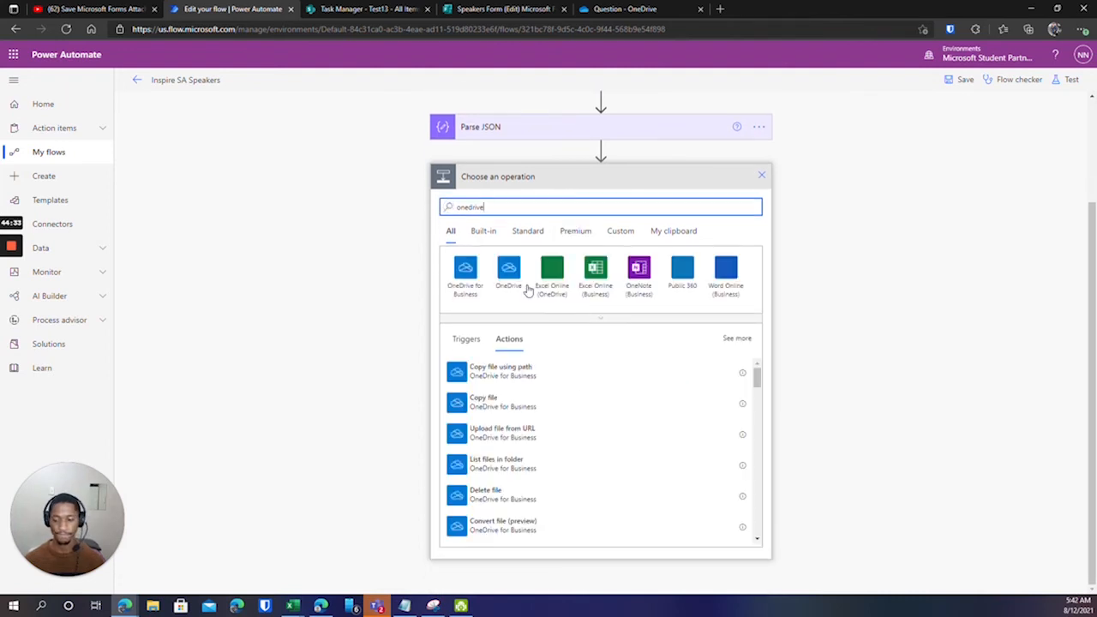
left_click(464, 274)
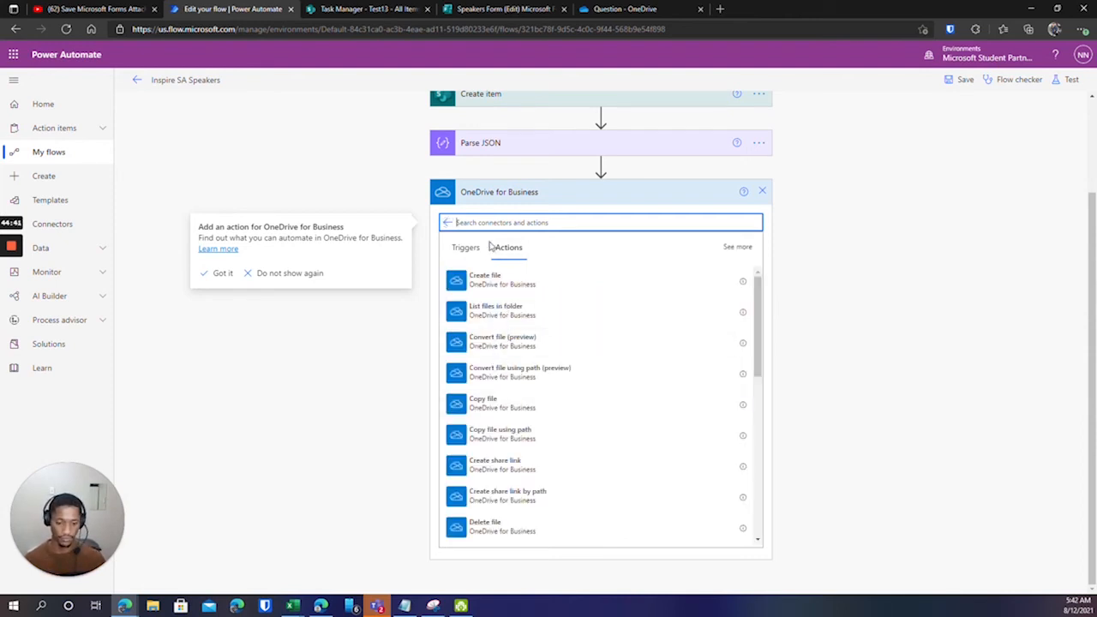
scroll(503, 403, "down", 2)
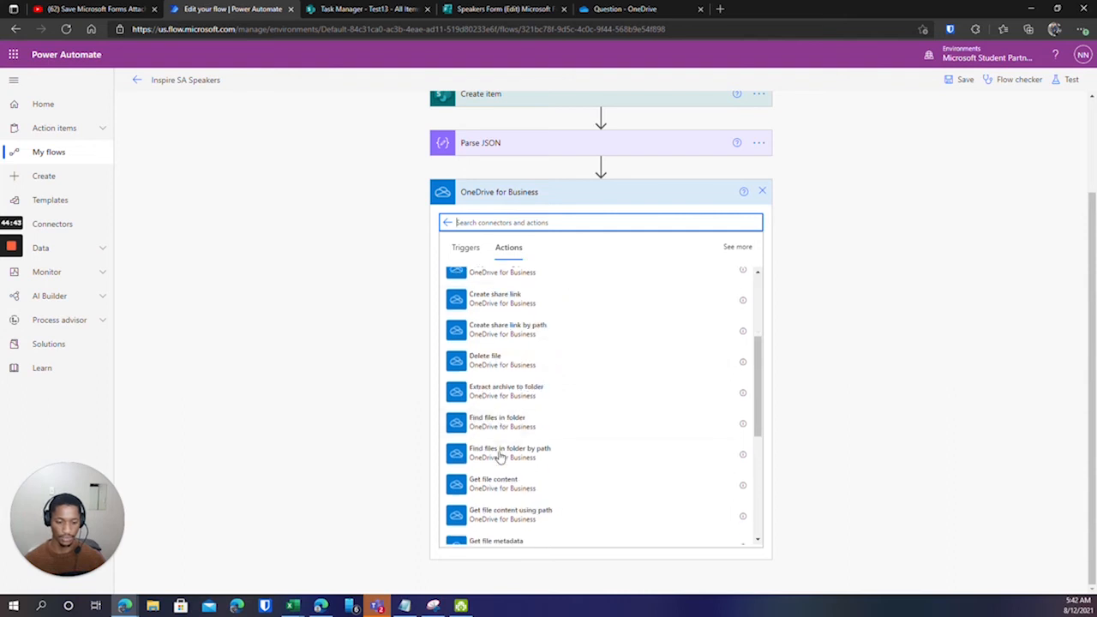
scroll(505, 439, "down", 2)
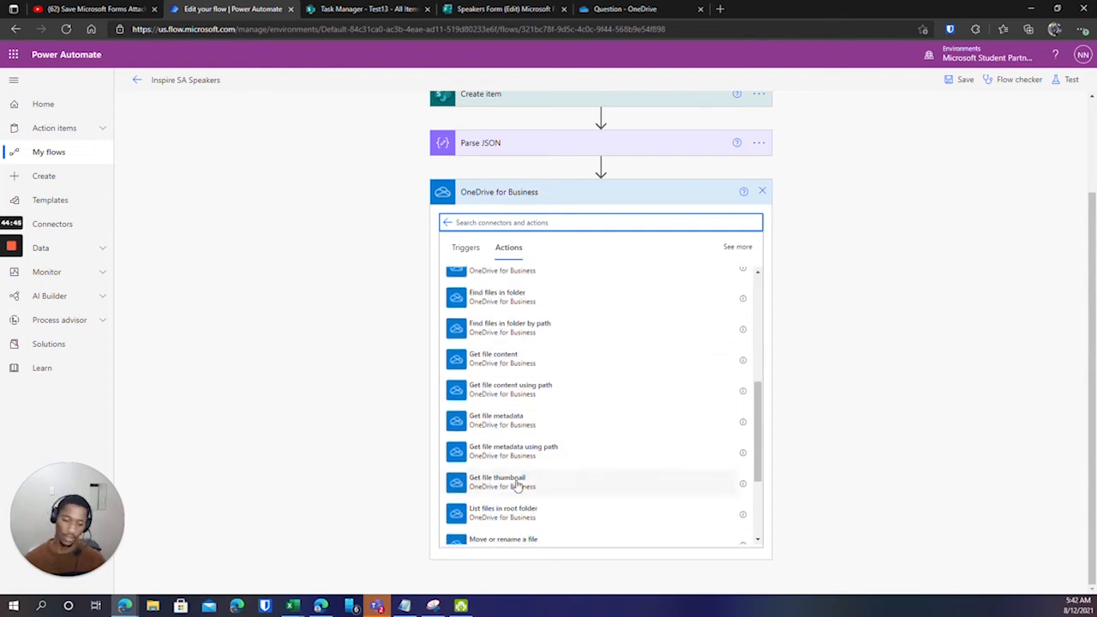
left_click(545, 393)
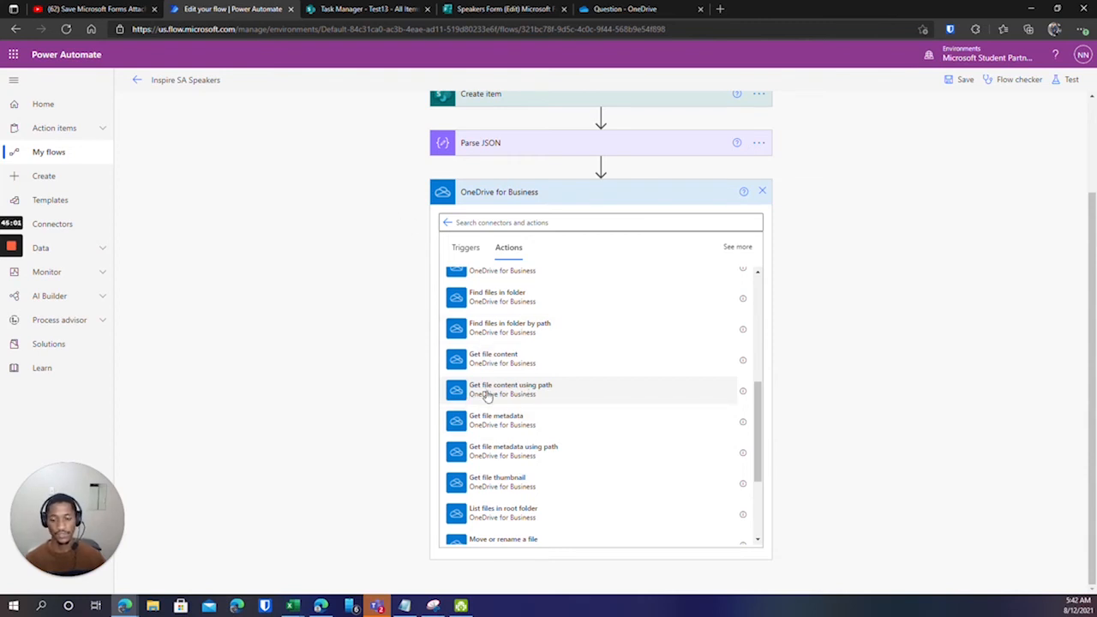
left_click(603, 7)
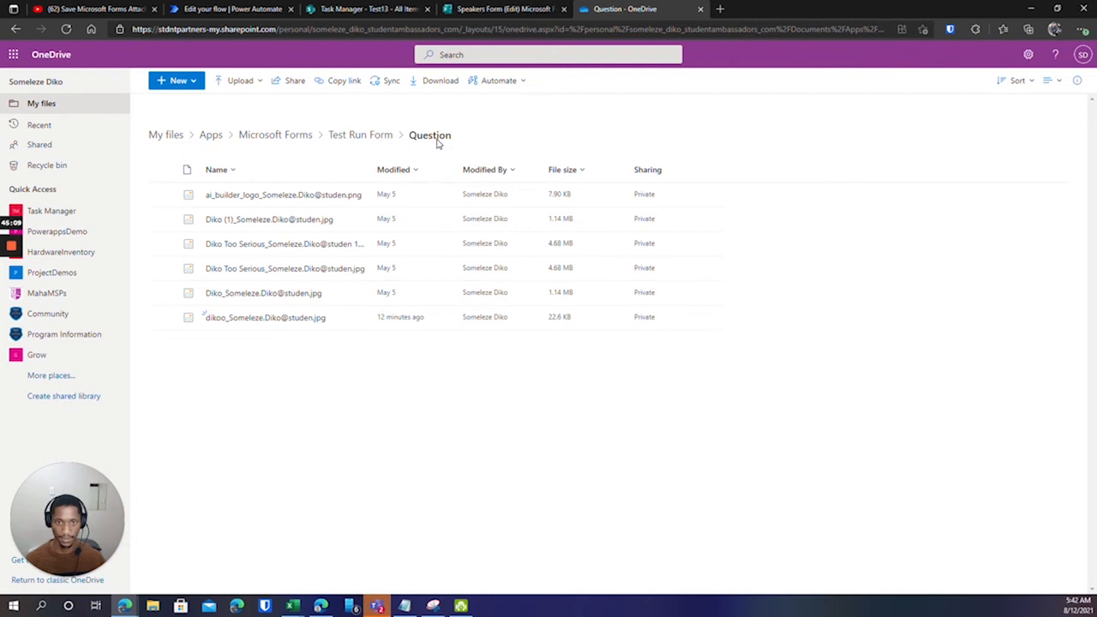
left_click(242, 9)
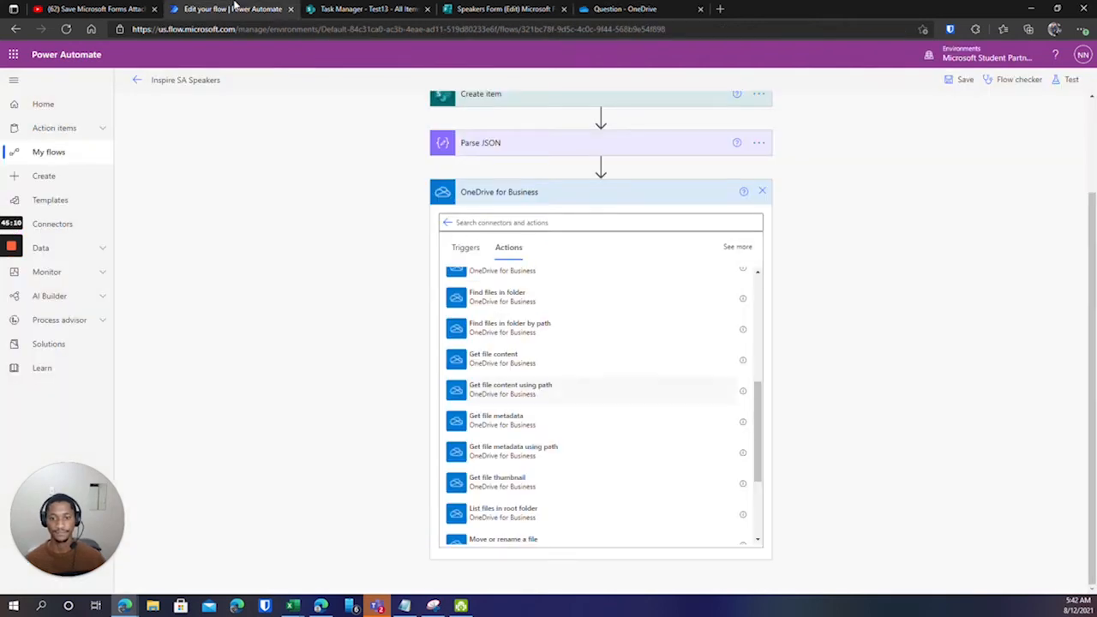
left_click(483, 390)
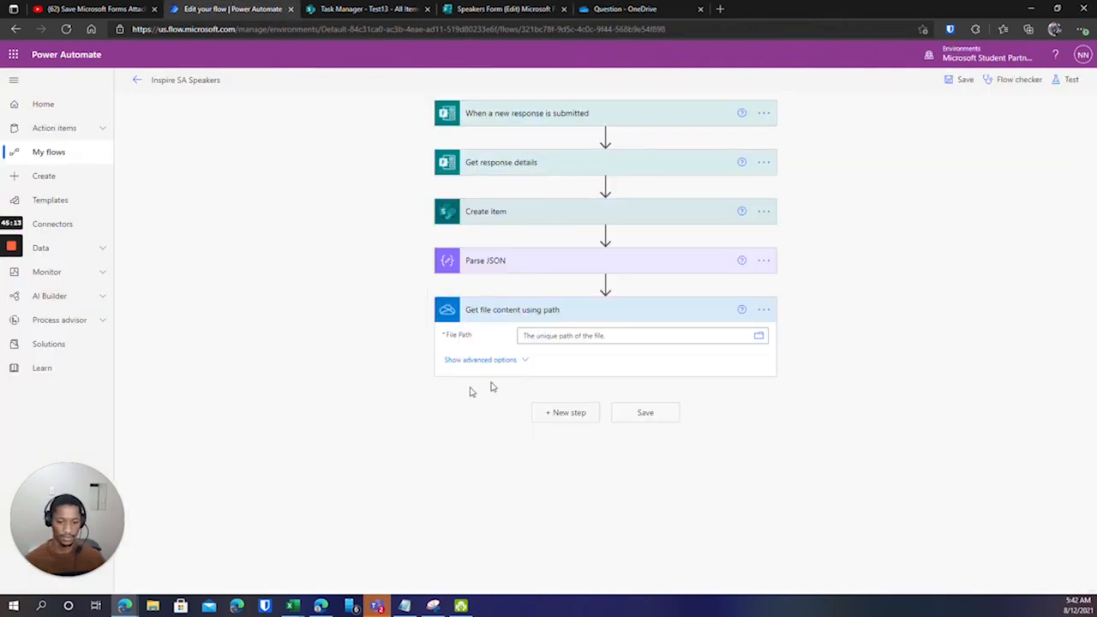
left_click(524, 335)
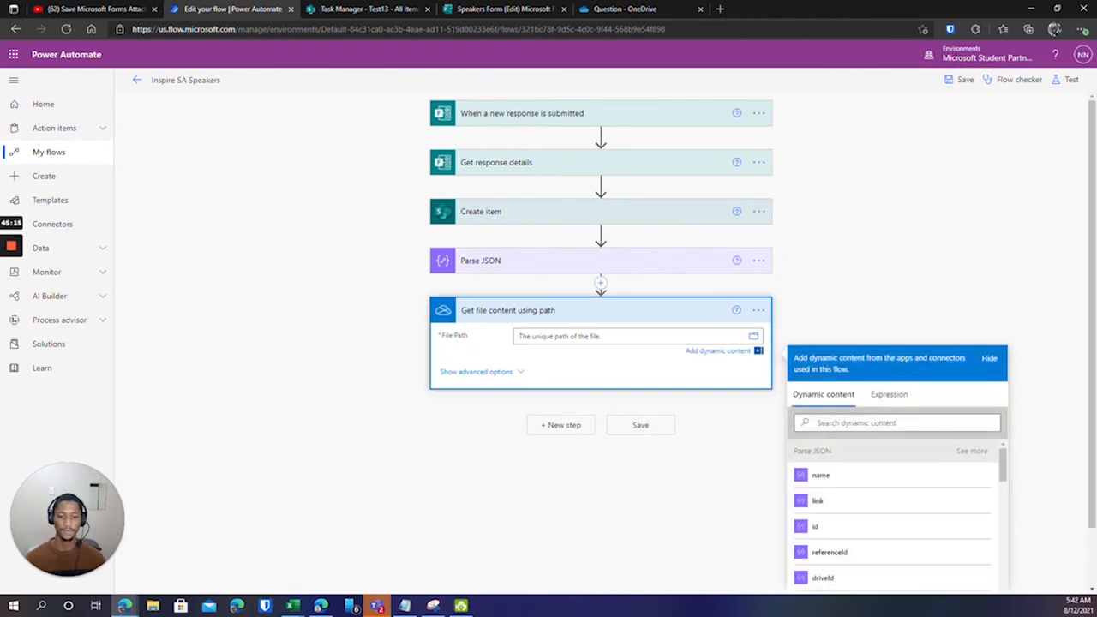
left_click(756, 338)
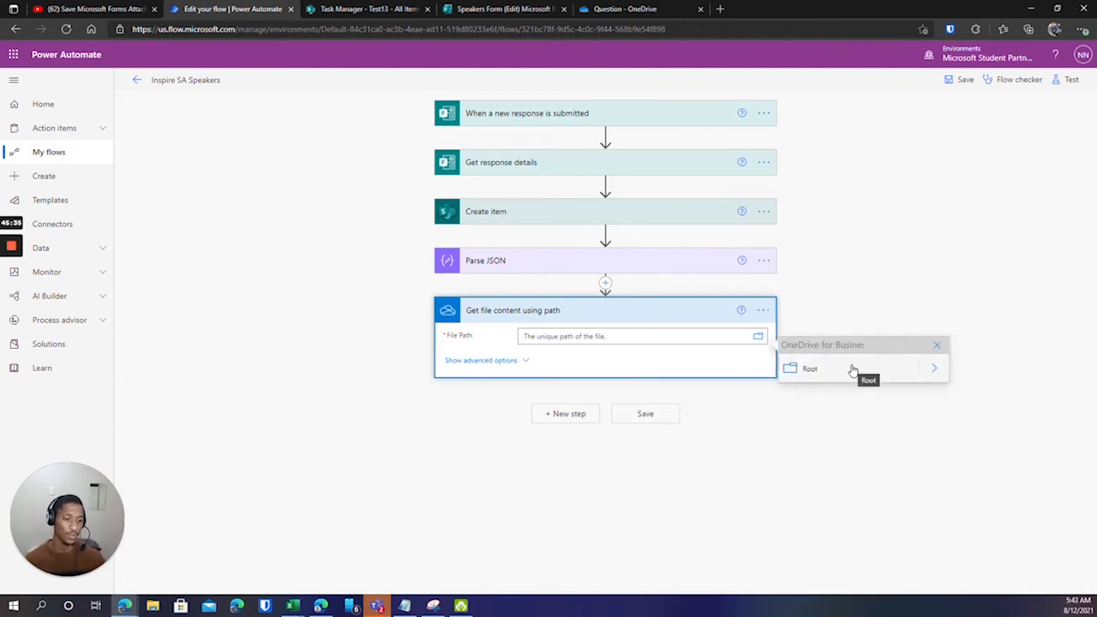
left_click(934, 370)
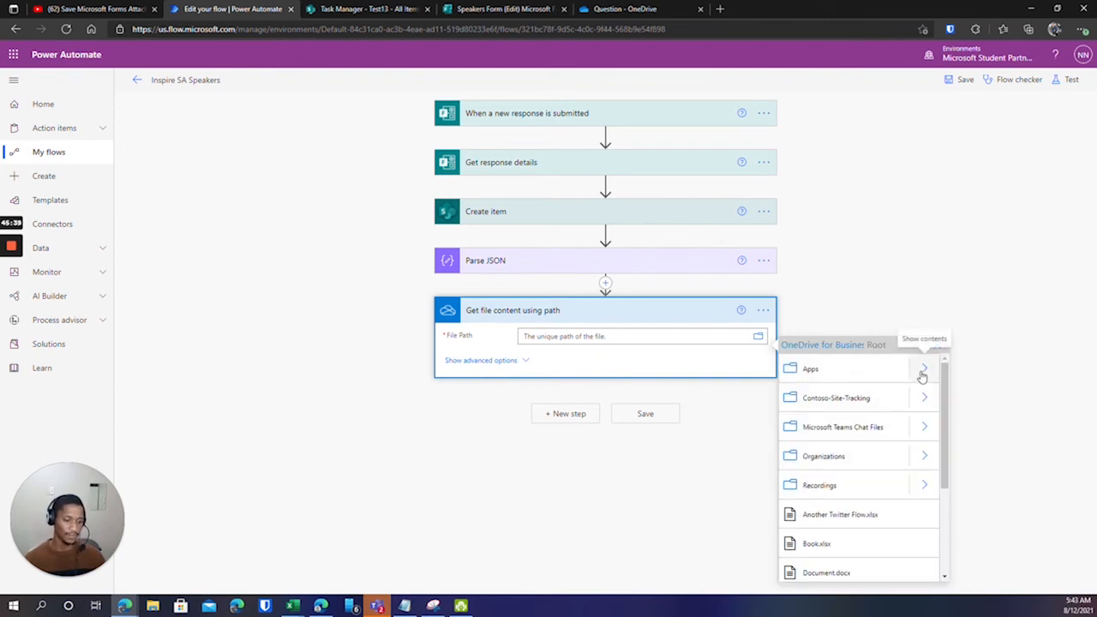
left_click(923, 371)
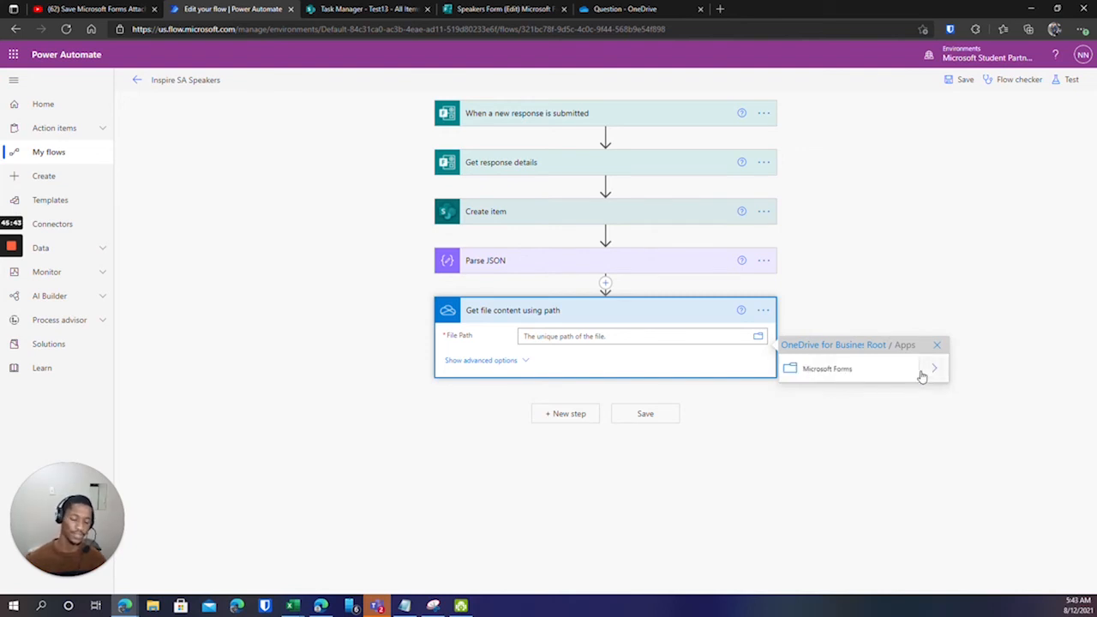
left_click(934, 370)
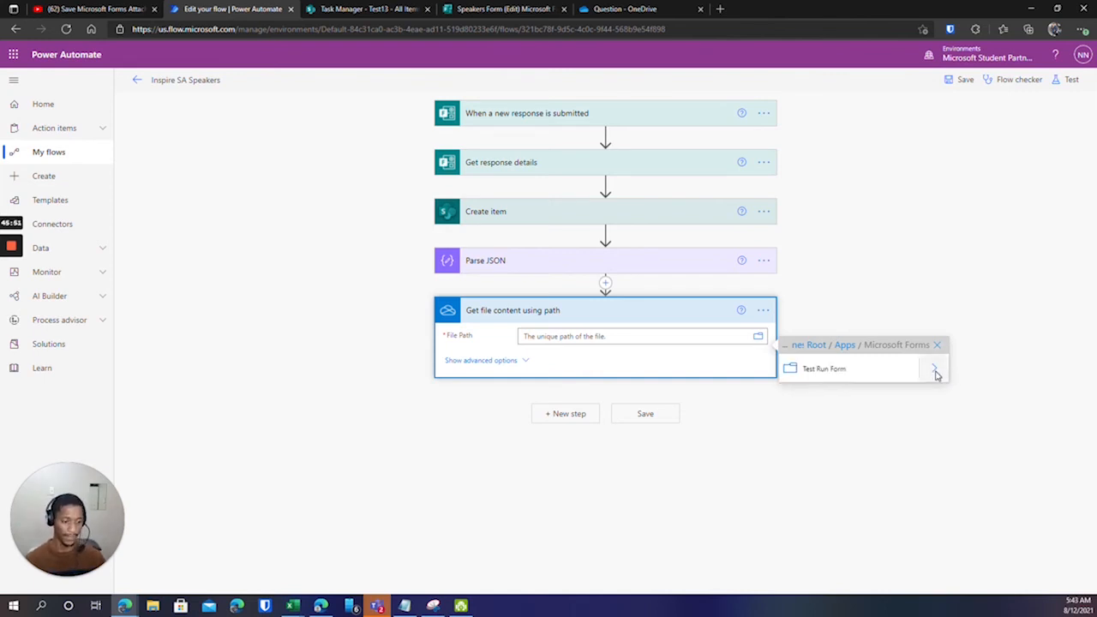
left_click(935, 372)
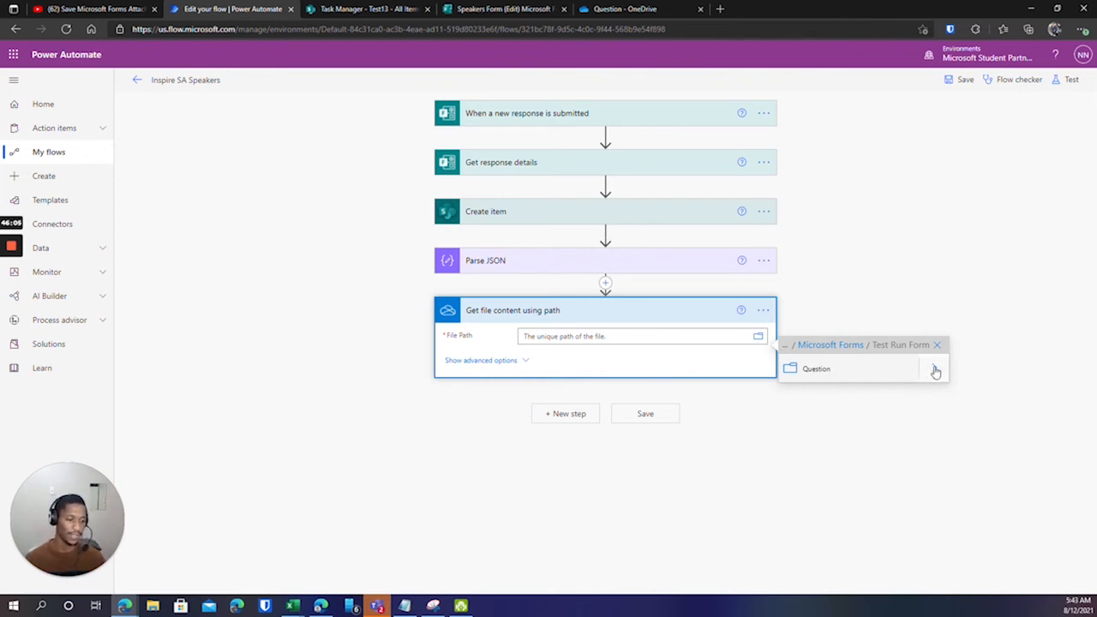
left_click(713, 368)
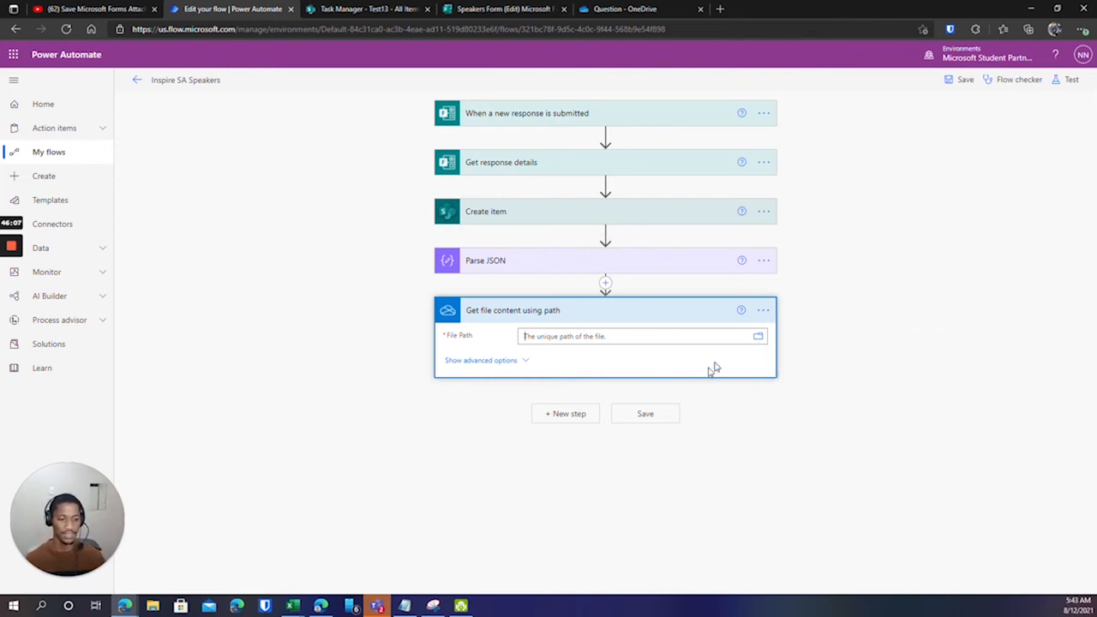
left_click(641, 336)
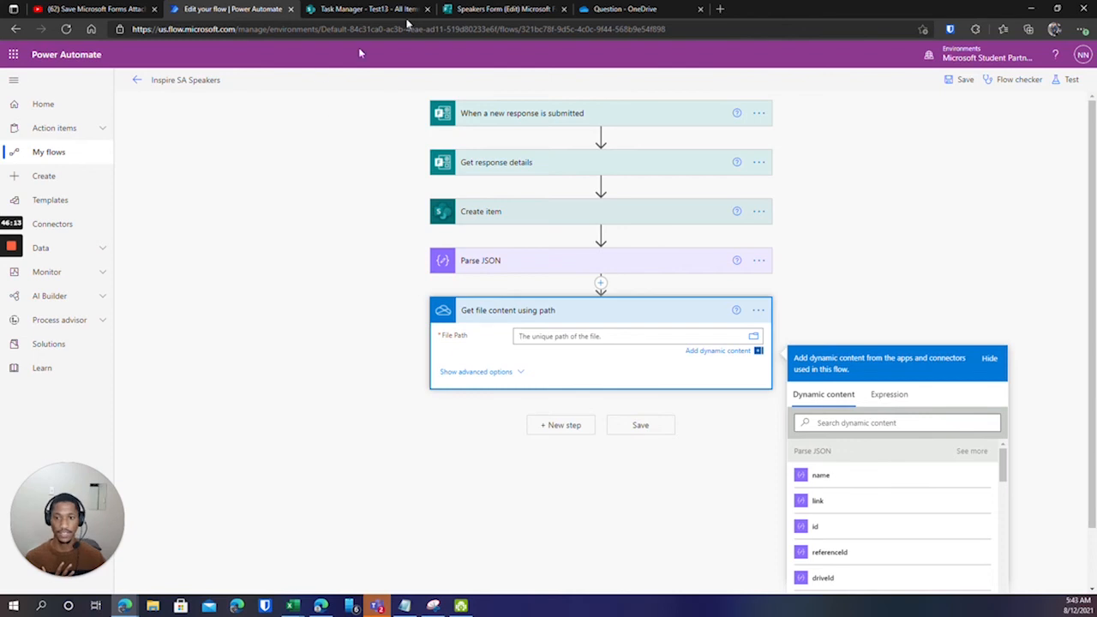
Paste /Apps/Microsoft Forms/Test Run Form/Question/ into the File Path field.
left_click(624, 8)
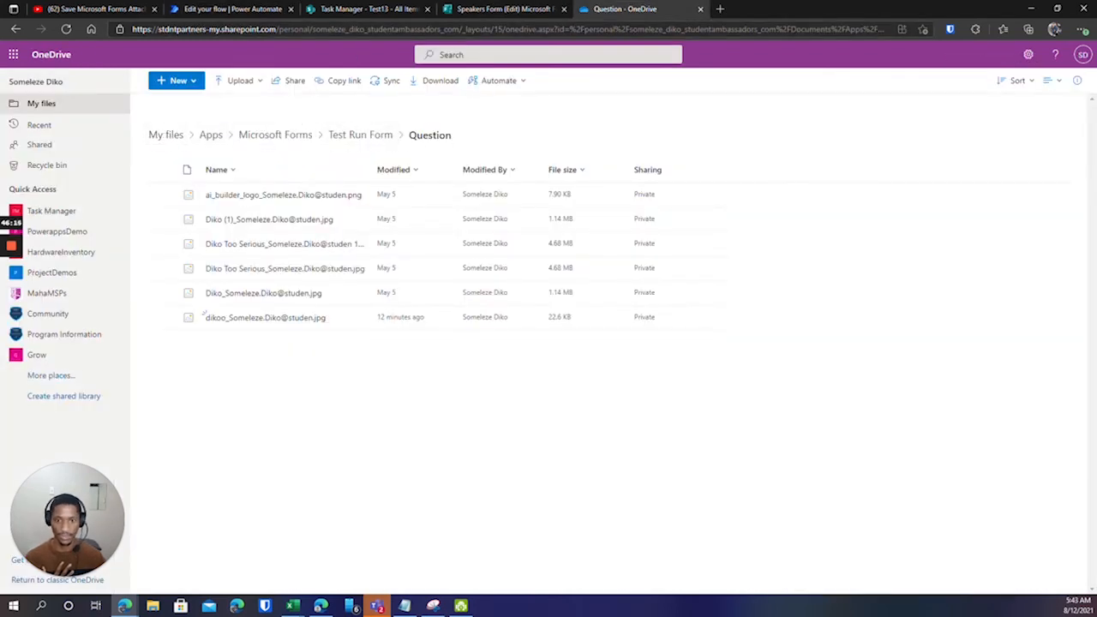
left_click(233, 8)
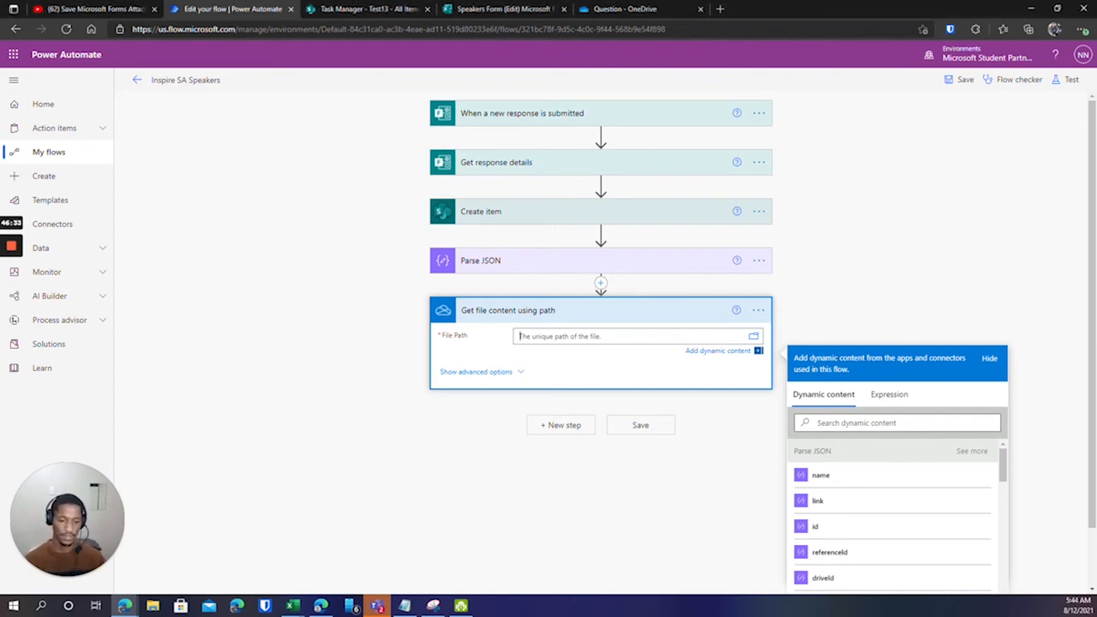
left_click(533, 336)
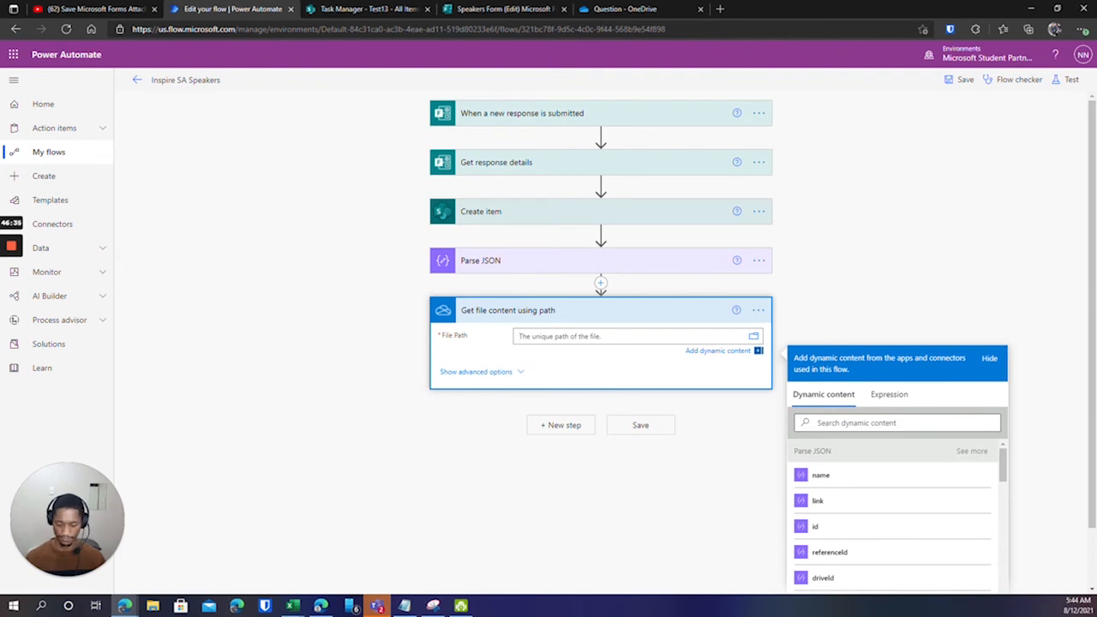
type("/Apps/Microsoft Forms/Test Run Form/Question/")
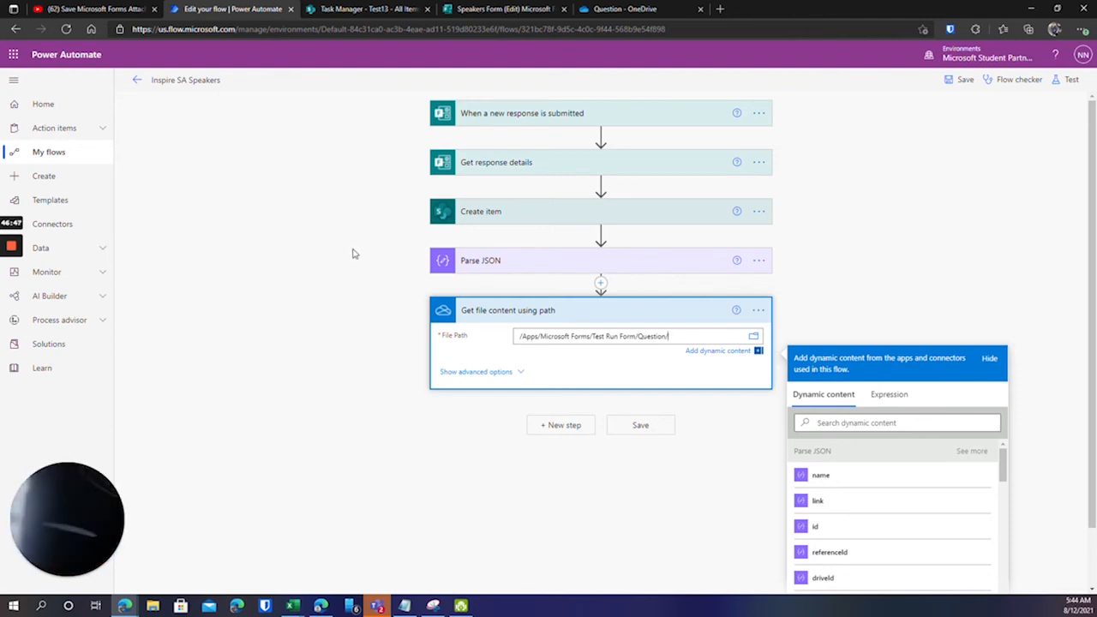
mouse_move(12, 294)
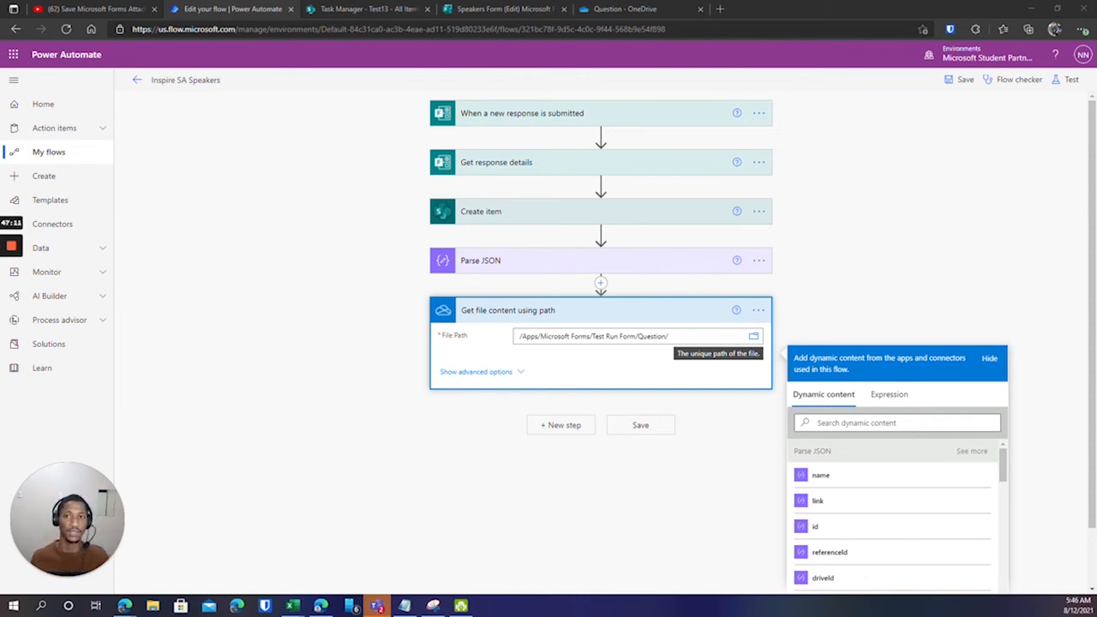
left_click(624, 9)
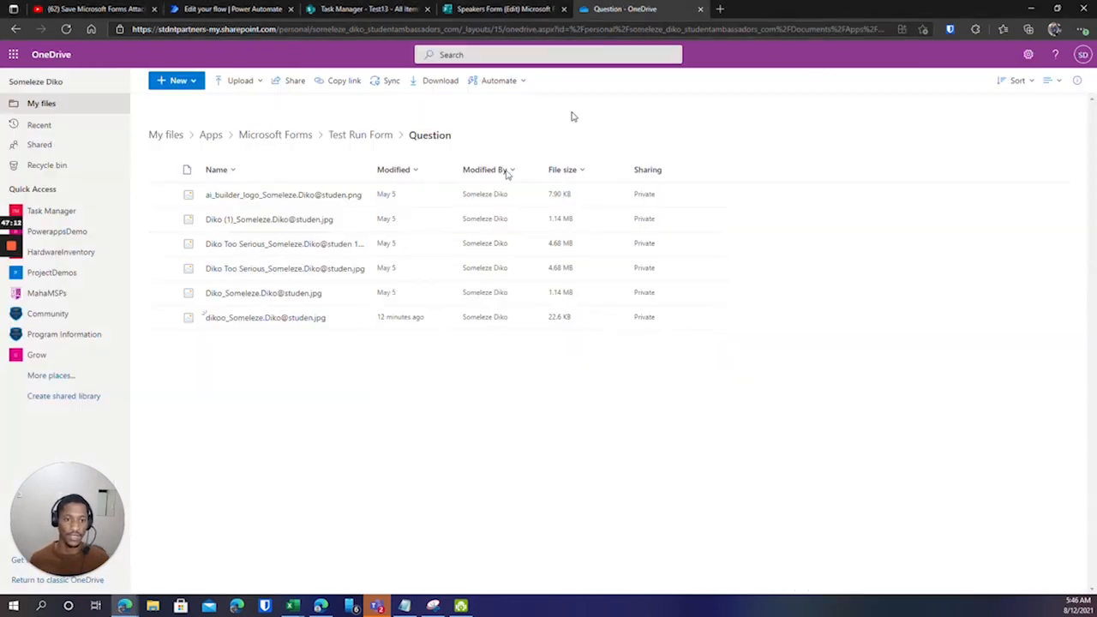
mouse_move(242, 321)
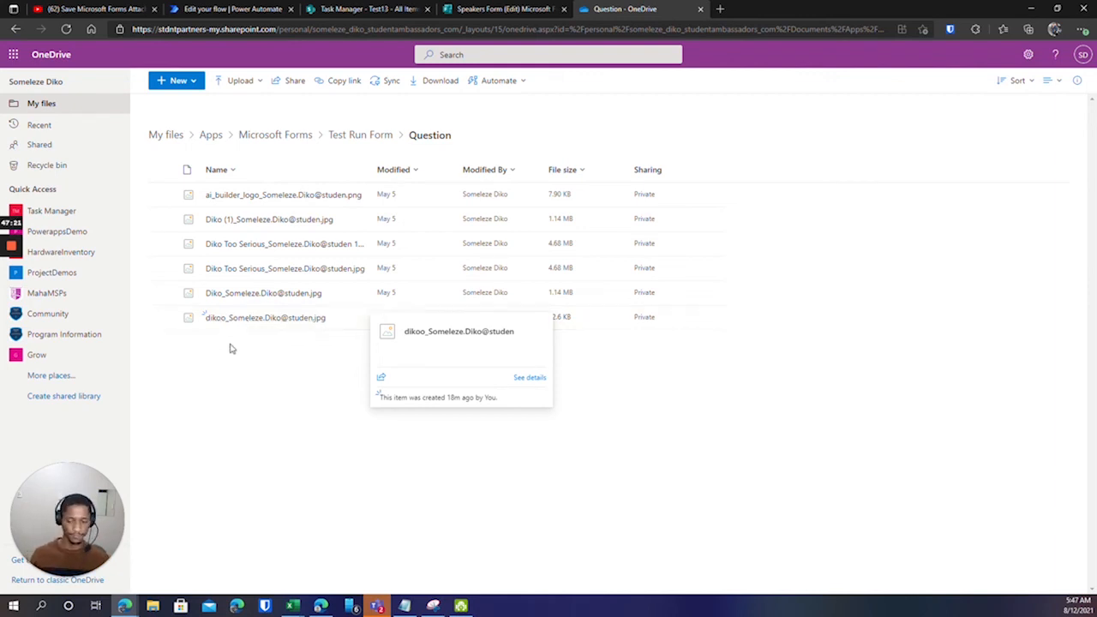
left_click(241, 10)
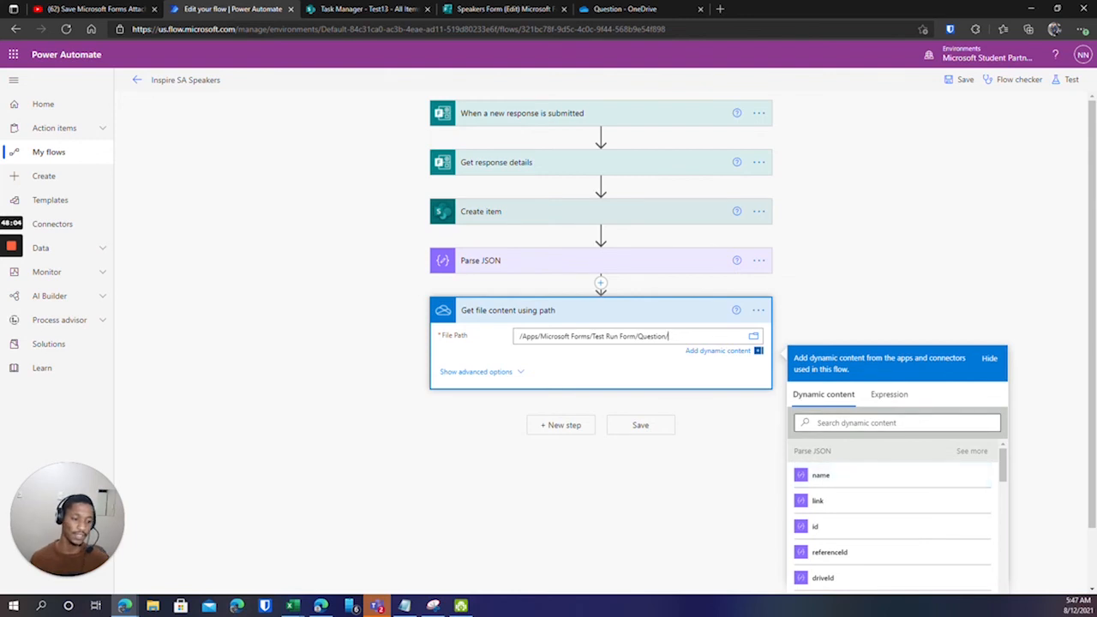
Write the File Path expression first(body('Parse_JSON')) by inserting the Parse JSON Body.
left_click(875, 398)
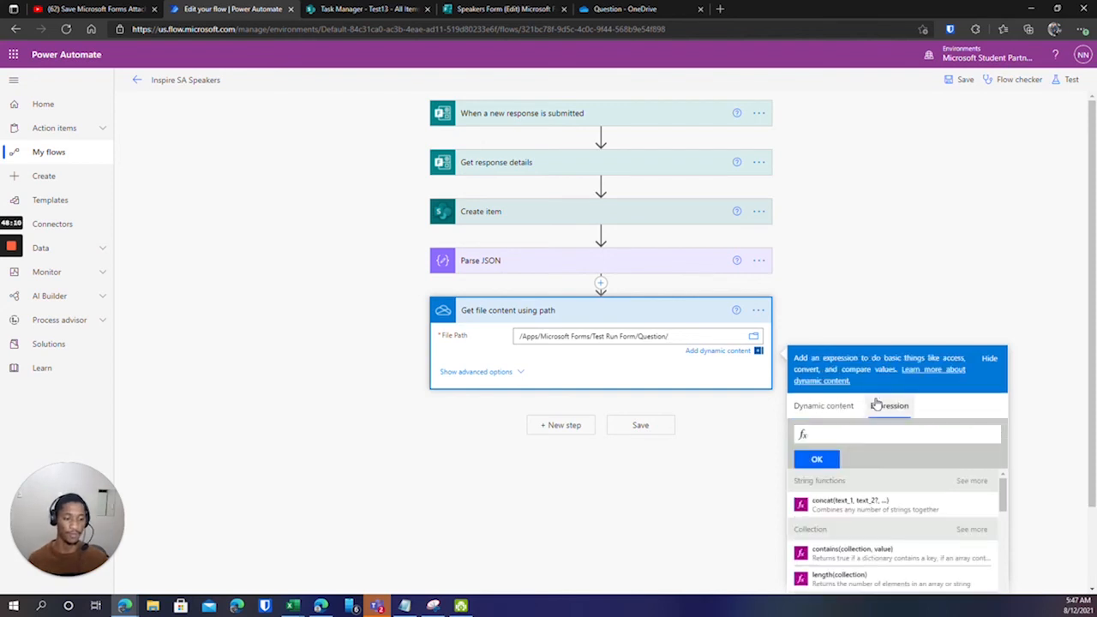
type("first")
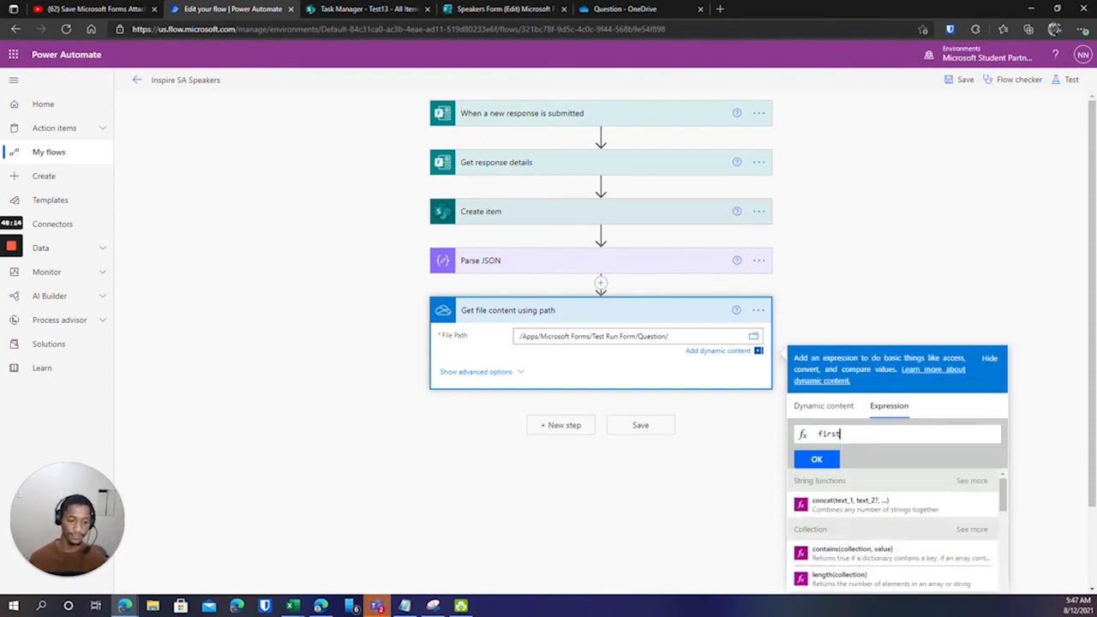
type("(")
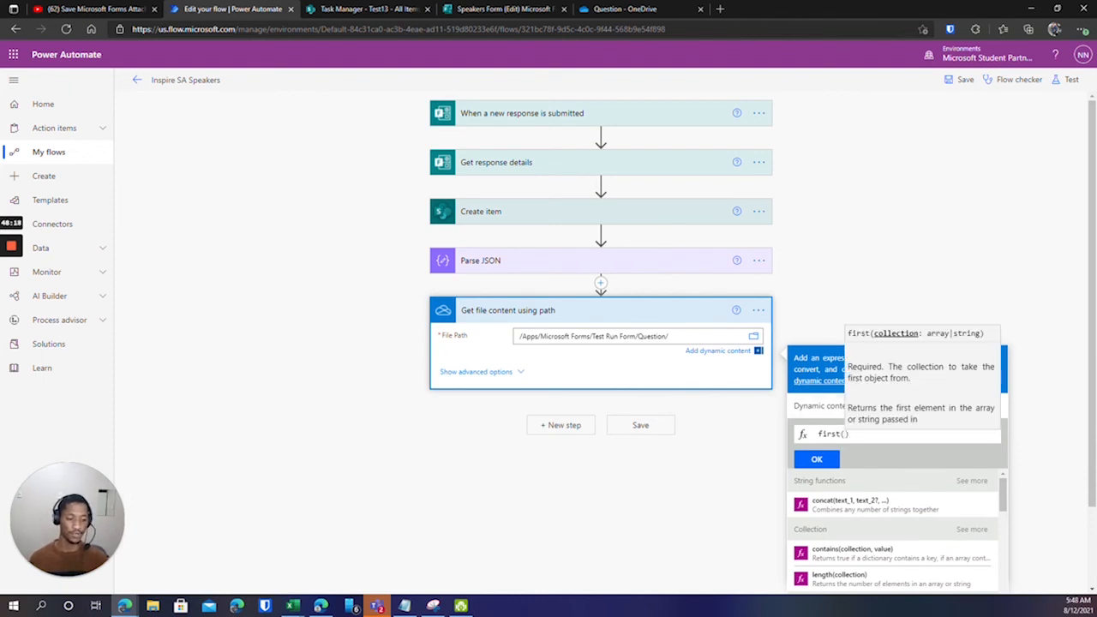
left_click(848, 433)
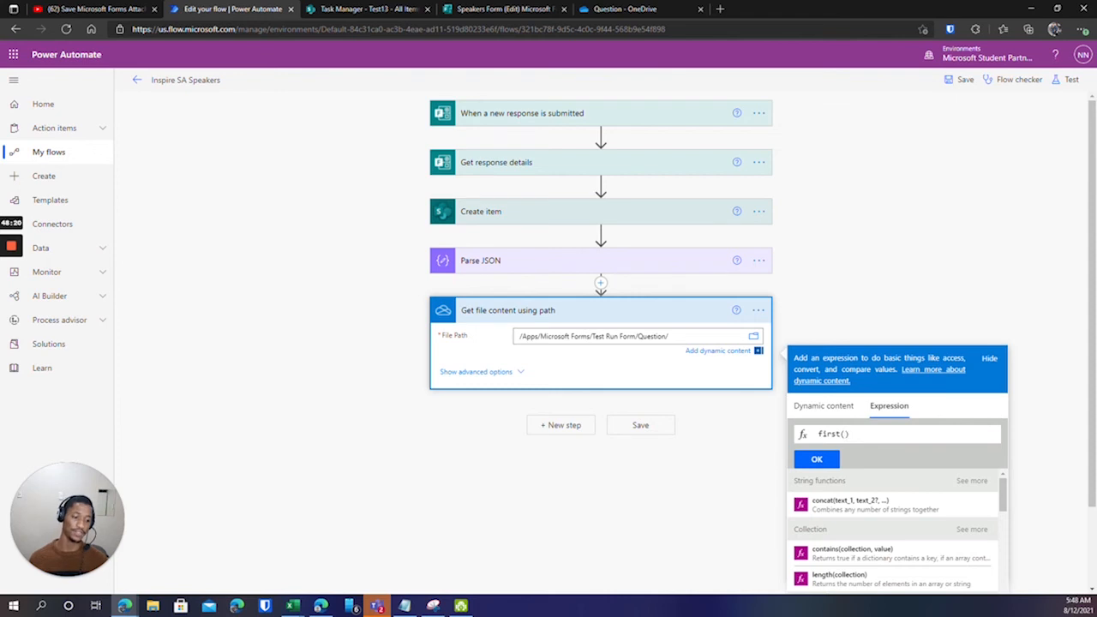
left_click(836, 408)
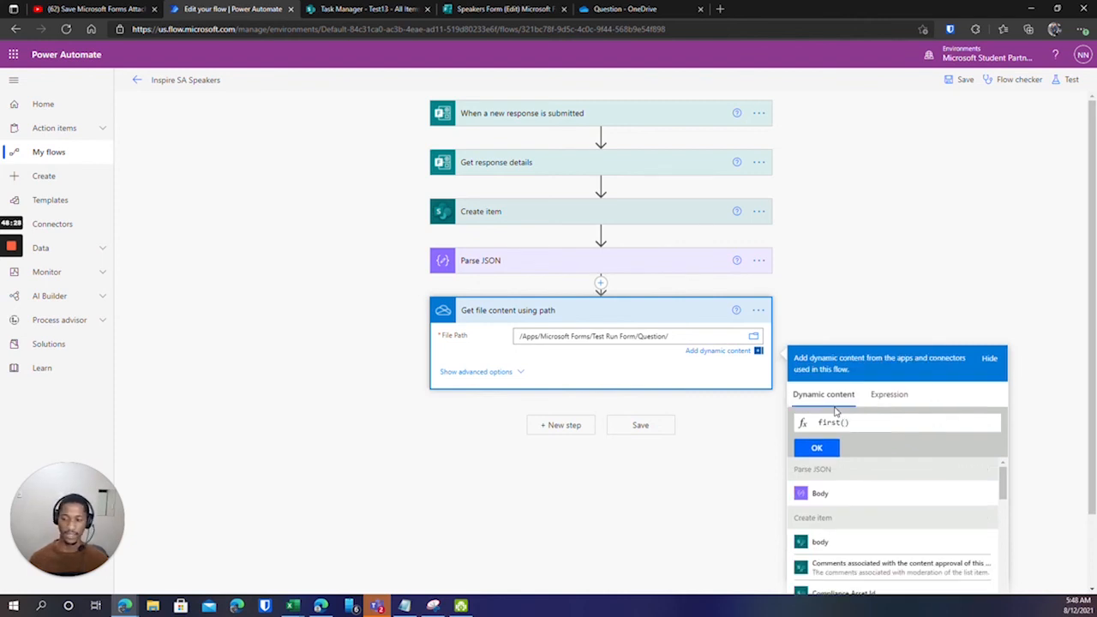
left_click(839, 494)
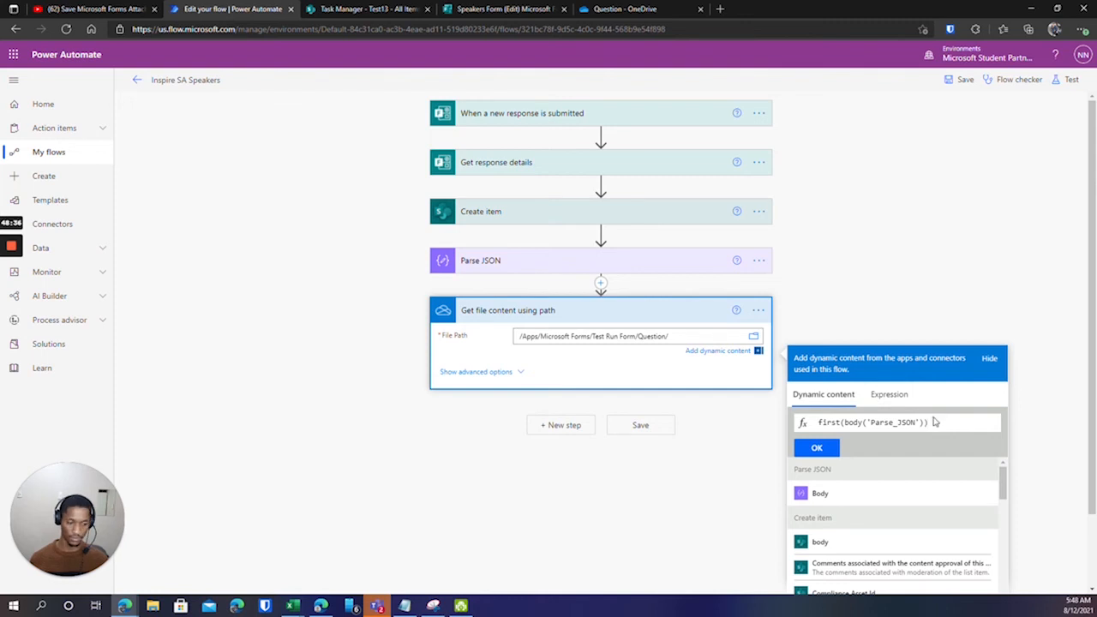
left_click(902, 405)
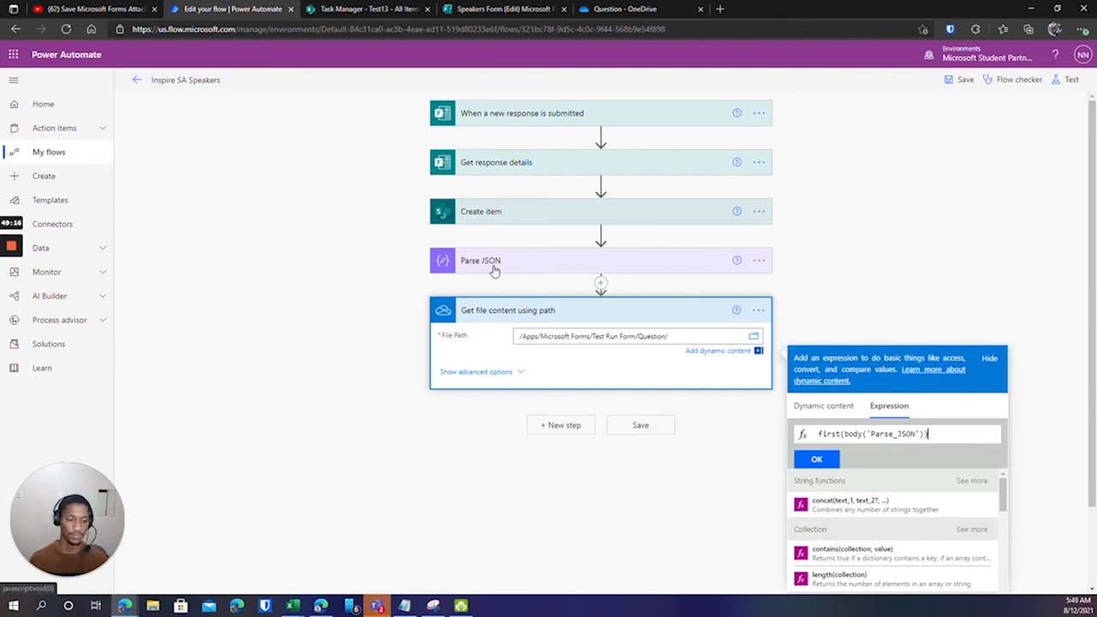
left_click(838, 411)
Complete the expression as first(body('Parse_JSON'))?['name'] and insert it into File Path after the Question folder.
scroll(891, 514, "down", 1)
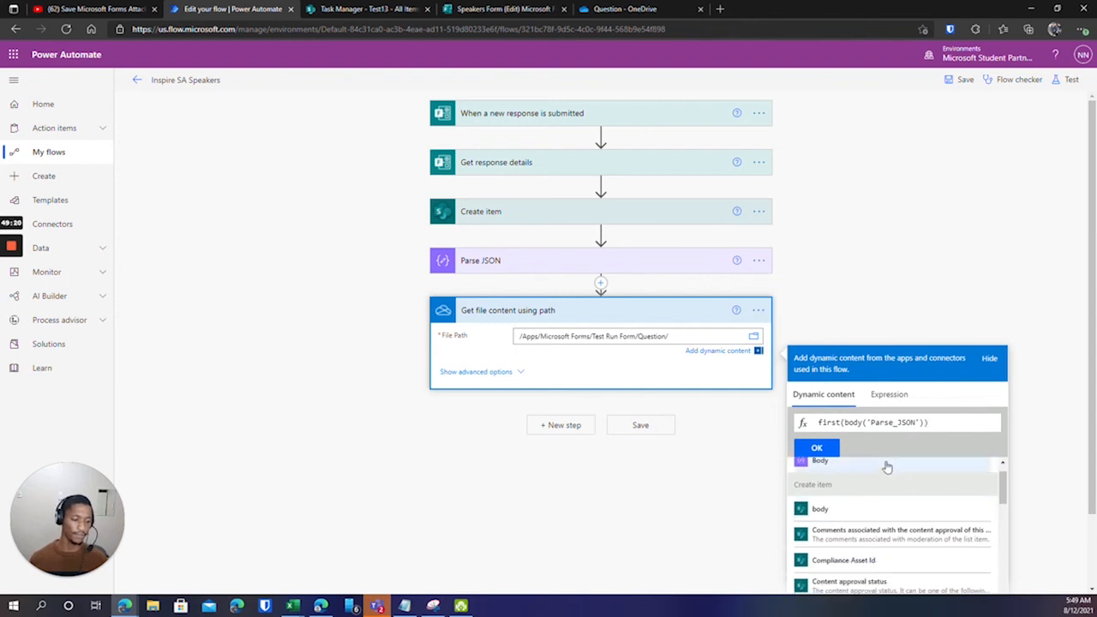
scroll(878, 477, "up", 1)
scroll(982, 491, "down", 4)
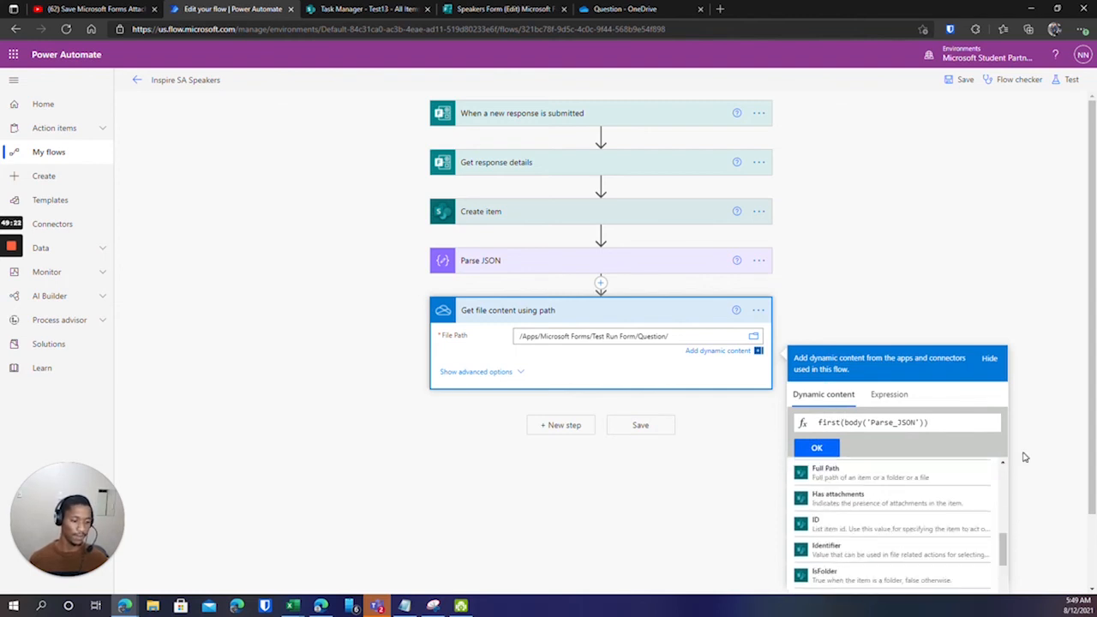
scroll(1041, 428, "down", 1)
left_click_drag(1004, 463, 1000, 364)
left_click(926, 338)
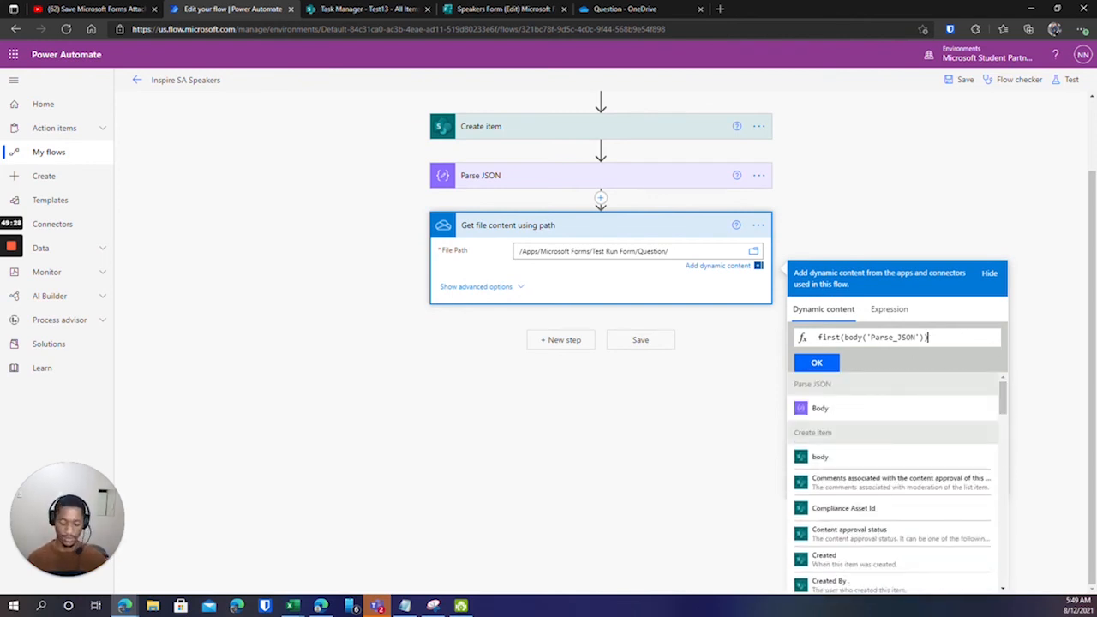
type("?[")
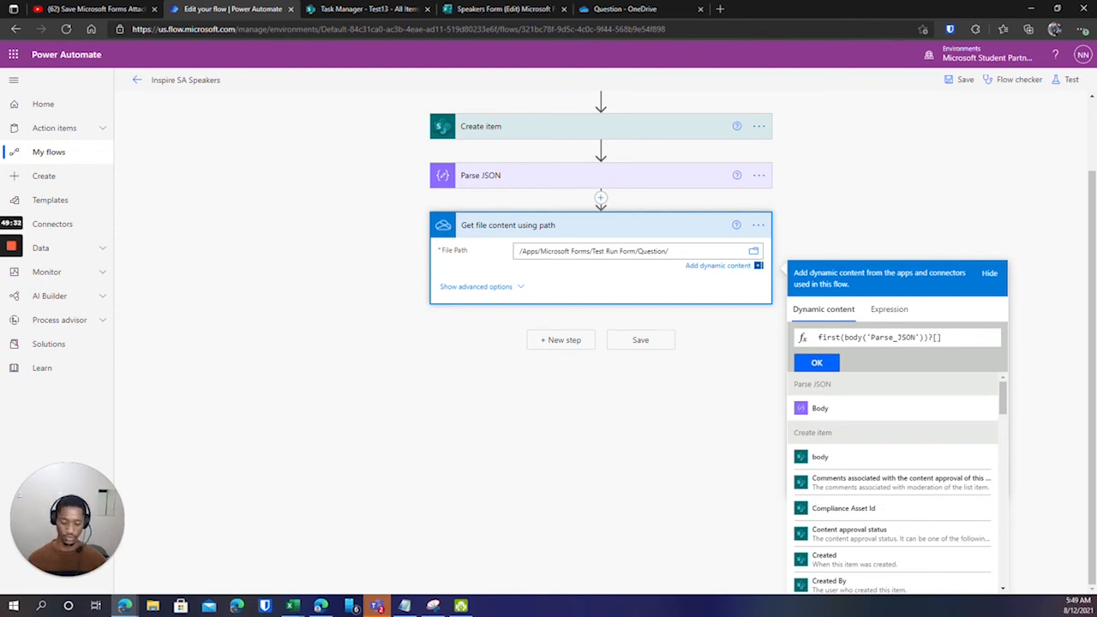
type("'name")
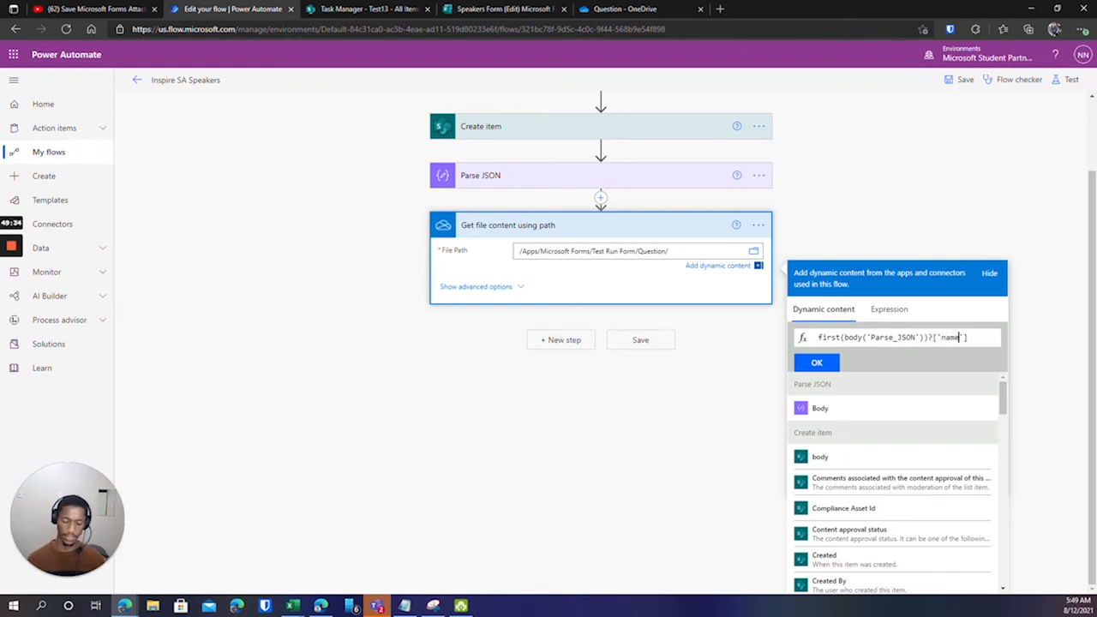
left_click(967, 337)
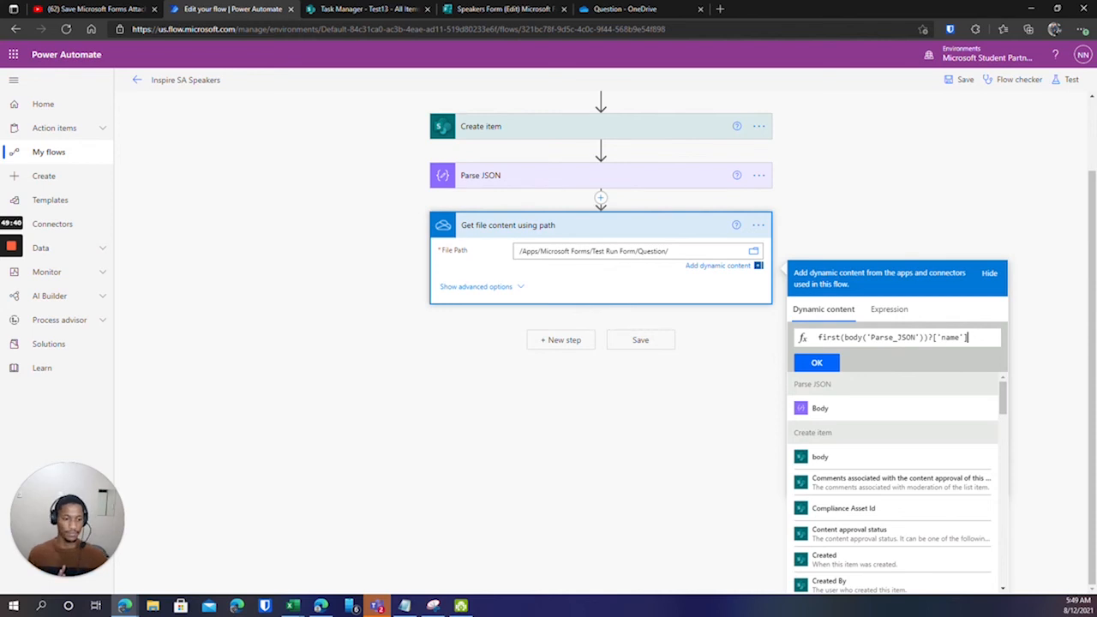
left_click(816, 364)
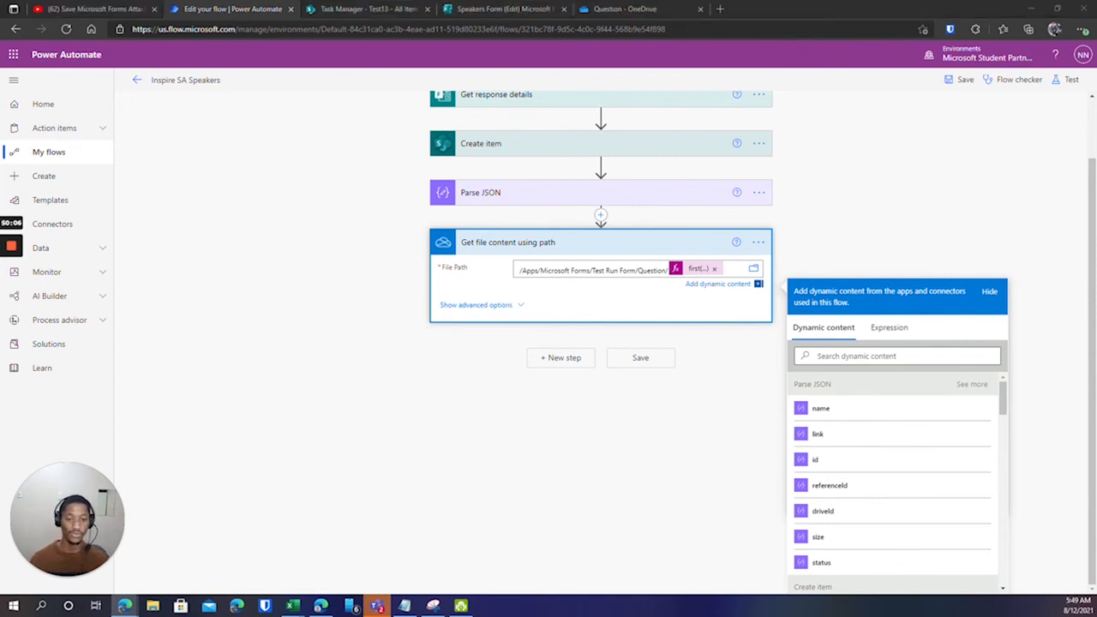
Switch to the Task Manager - Test13 SharePoint list browser tab.
scroll(523, 300, "up", 1)
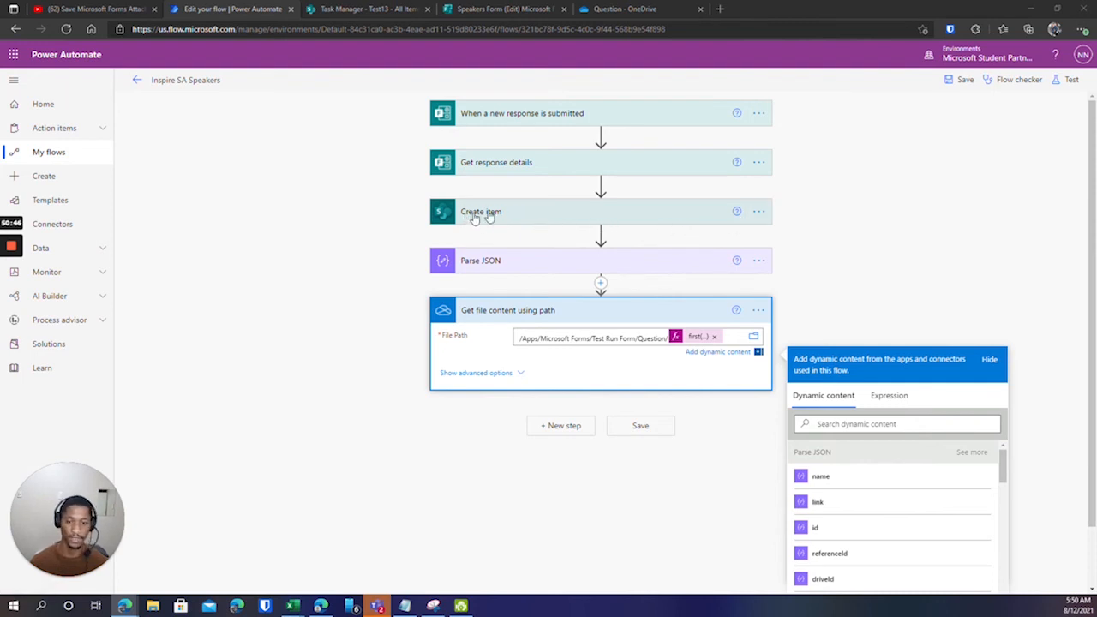
left_click(362, 9)
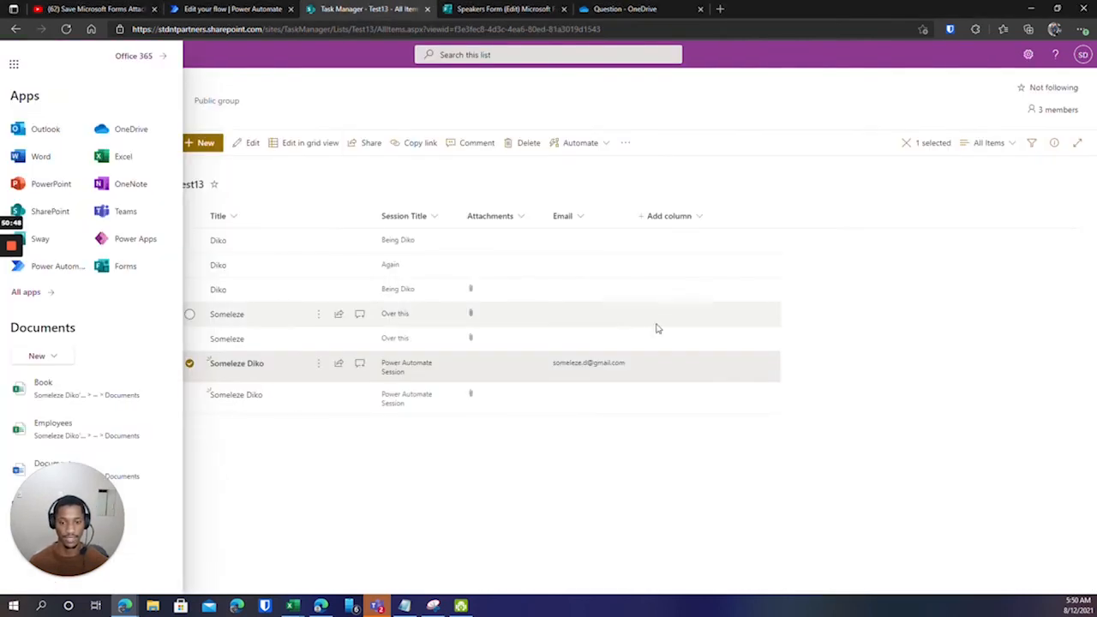
Dismiss the SharePoint app launcher and return to the Edit your flow tab.
left_click(449, 442)
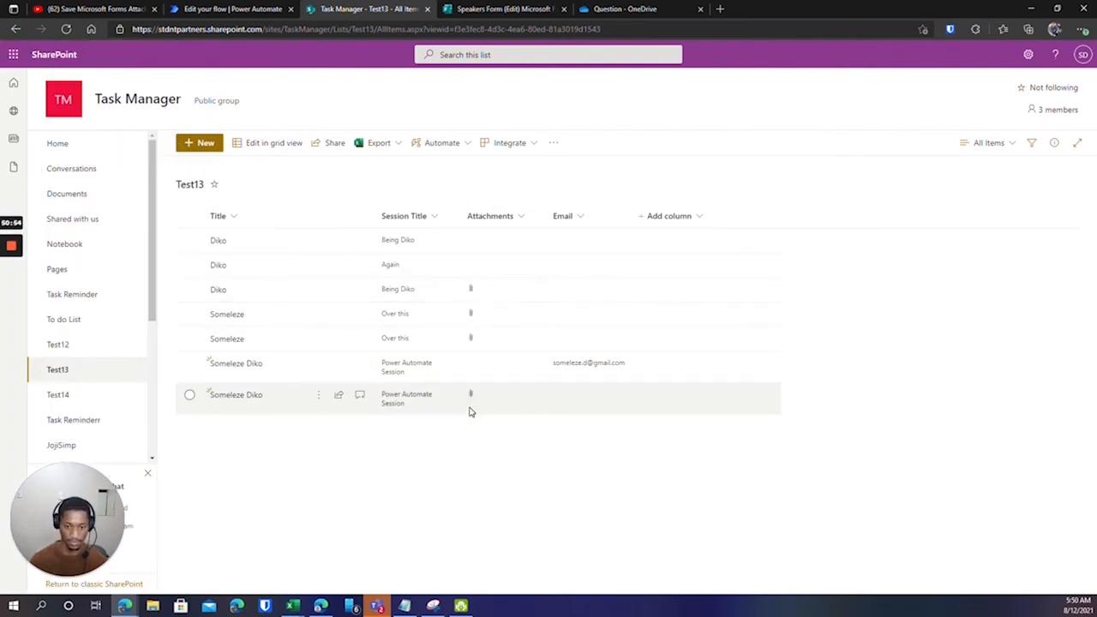
left_click(236, 7)
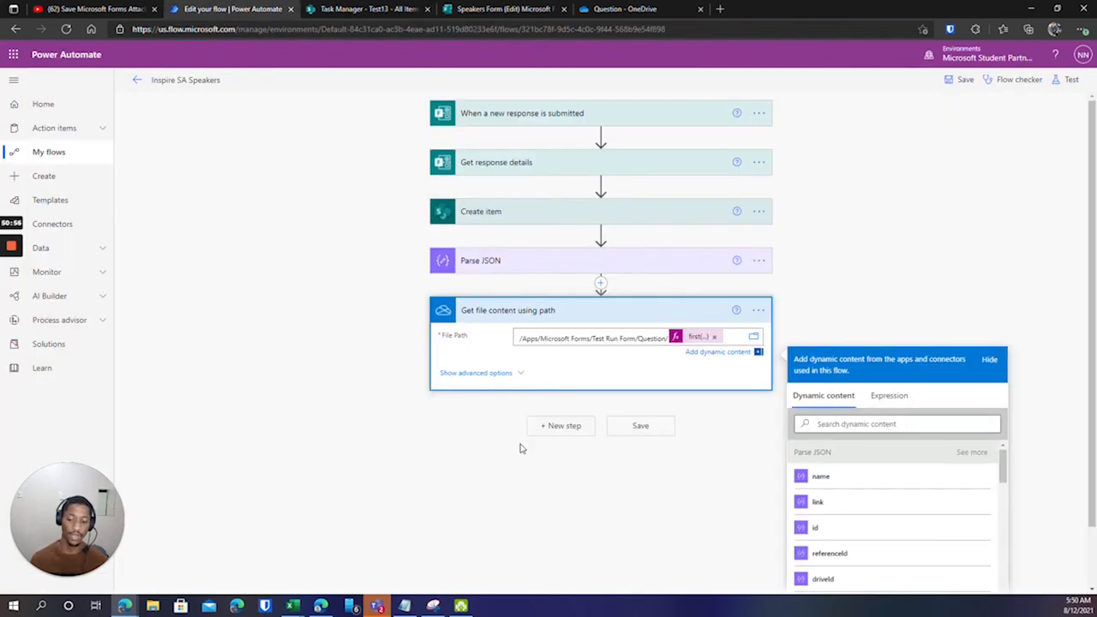
Add a new step using the SharePoint connector's Add attachment action.
left_click(550, 426)
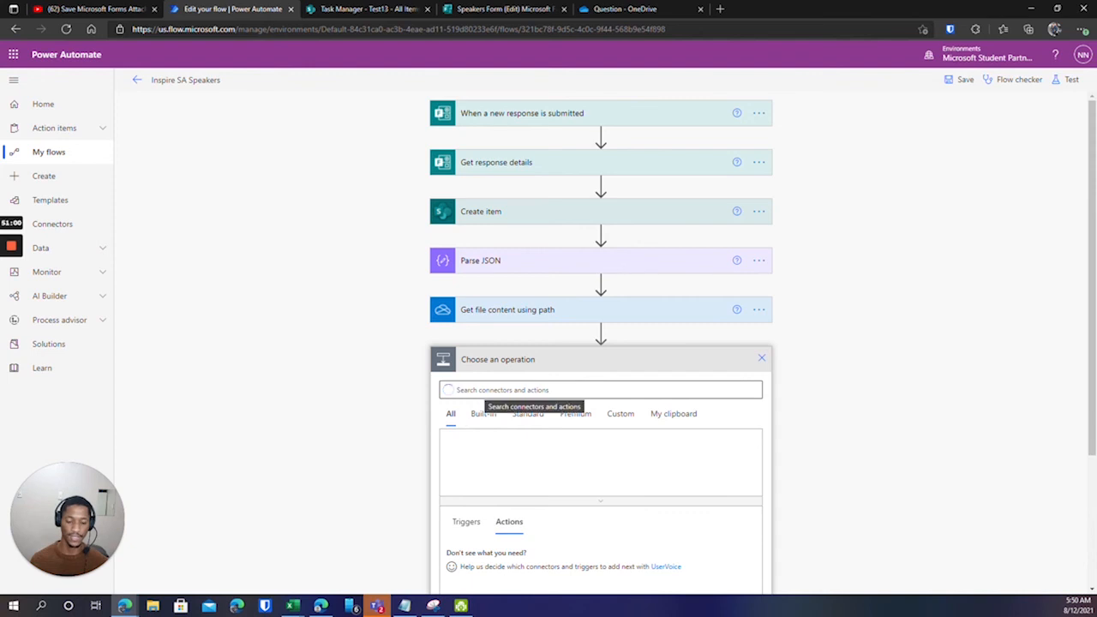
scroll(485, 390, "down", 1)
left_click(502, 313)
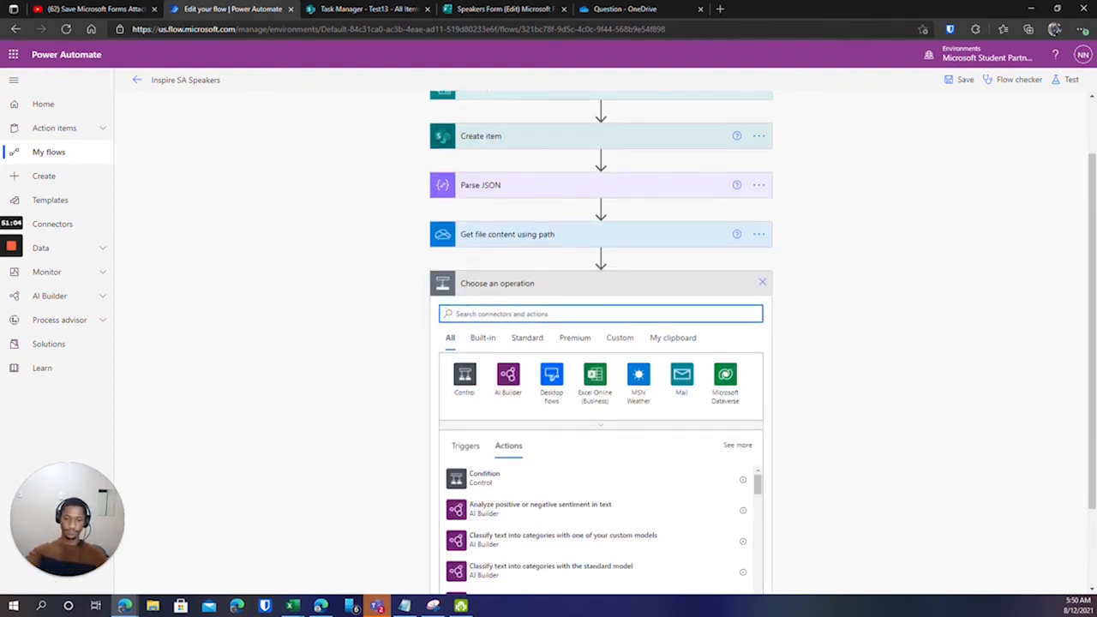
type("Sh")
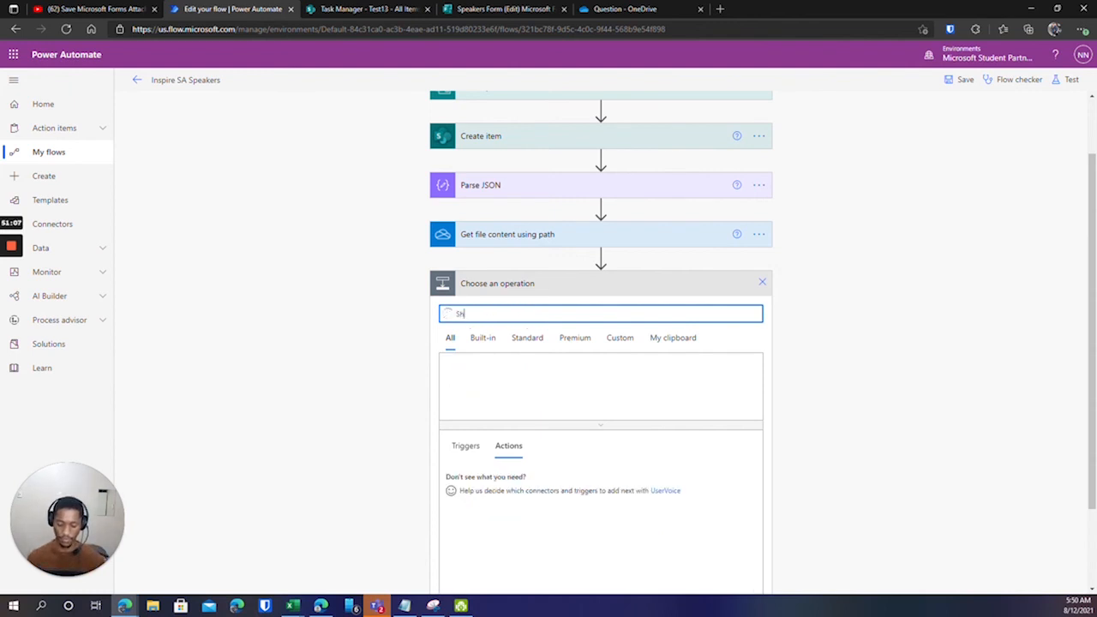
type("arePoint")
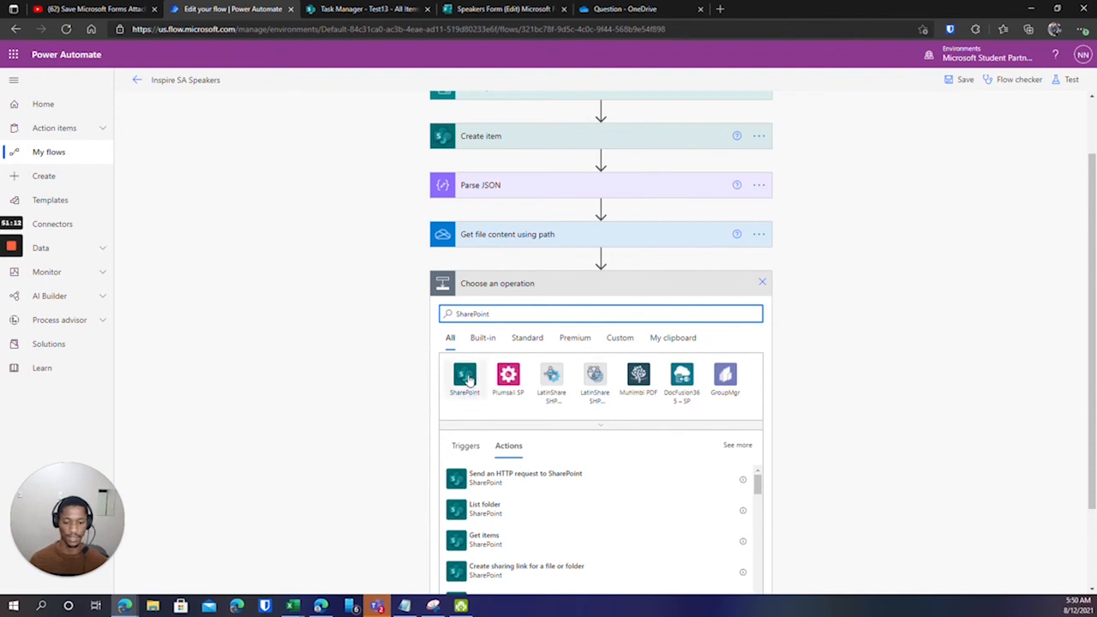
left_click(467, 382)
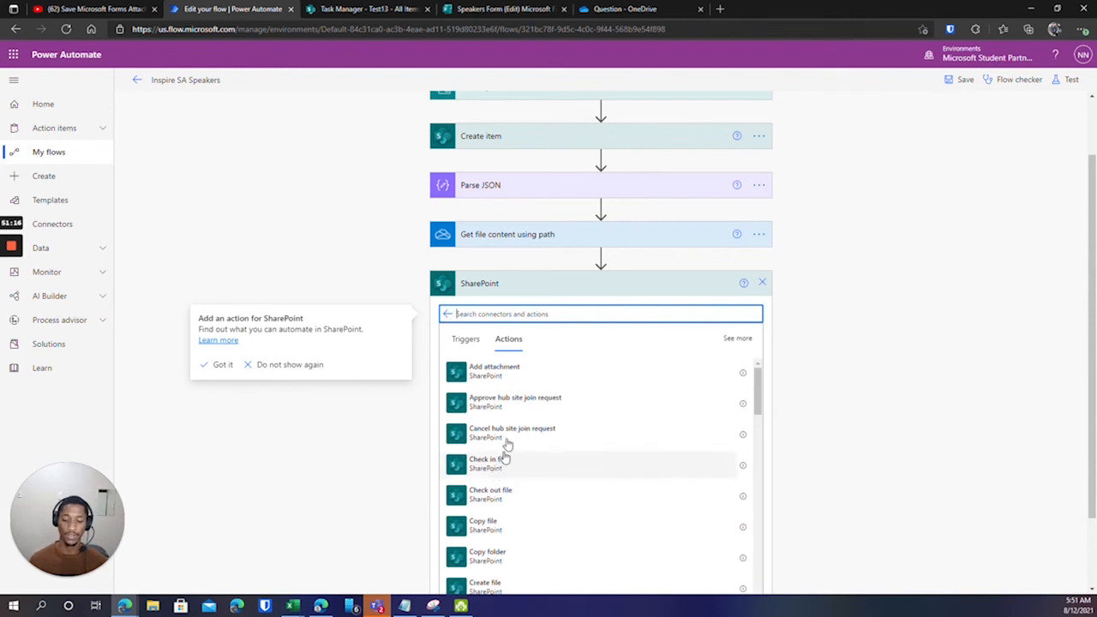
left_click(497, 378)
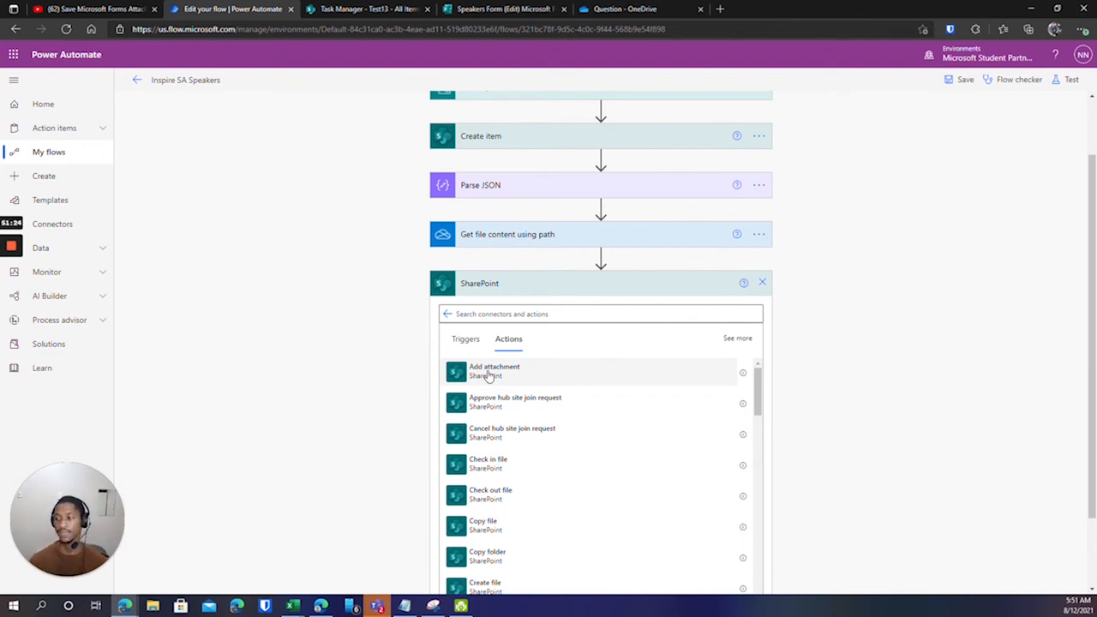
left_click(489, 374)
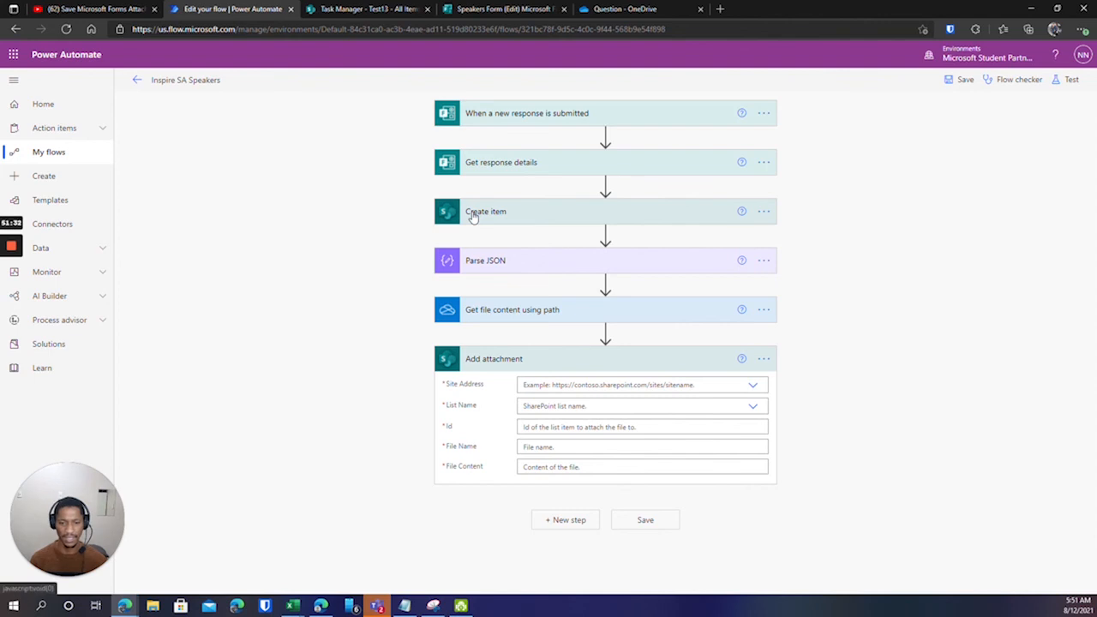
Point Add attachment at the Task Manager site and the Test13 list.
left_click(750, 386)
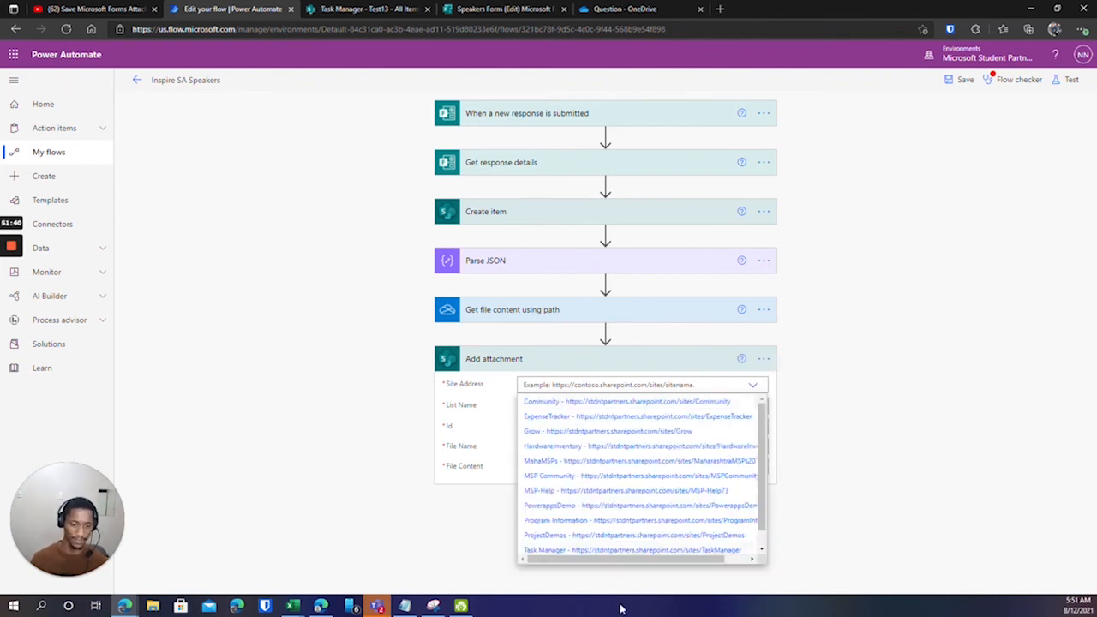
scroll(551, 527, "down", 1)
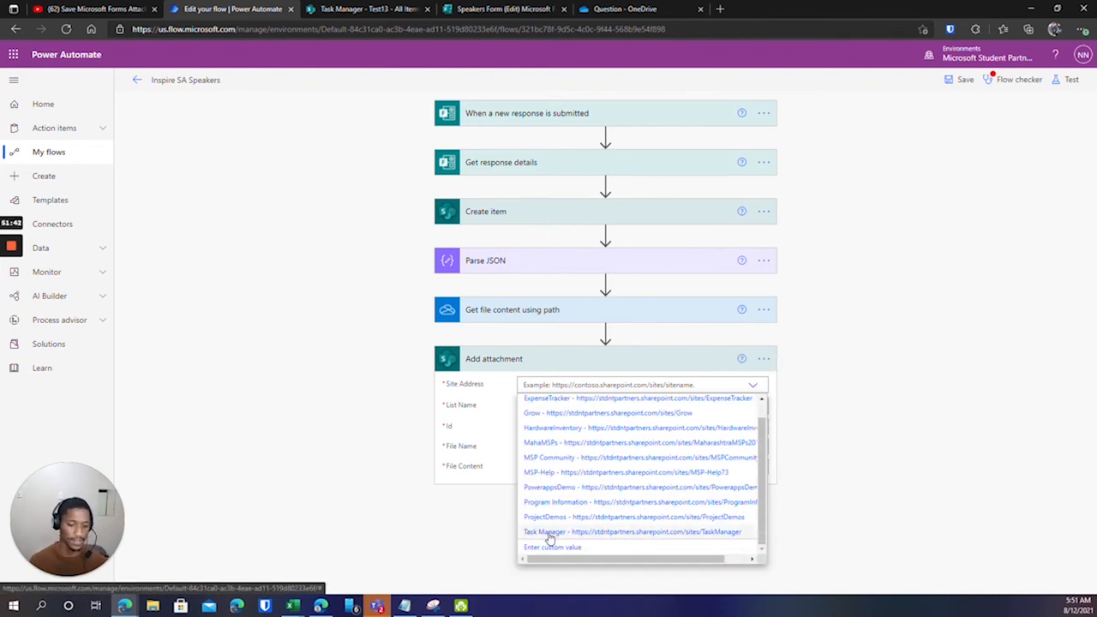
left_click(549, 533)
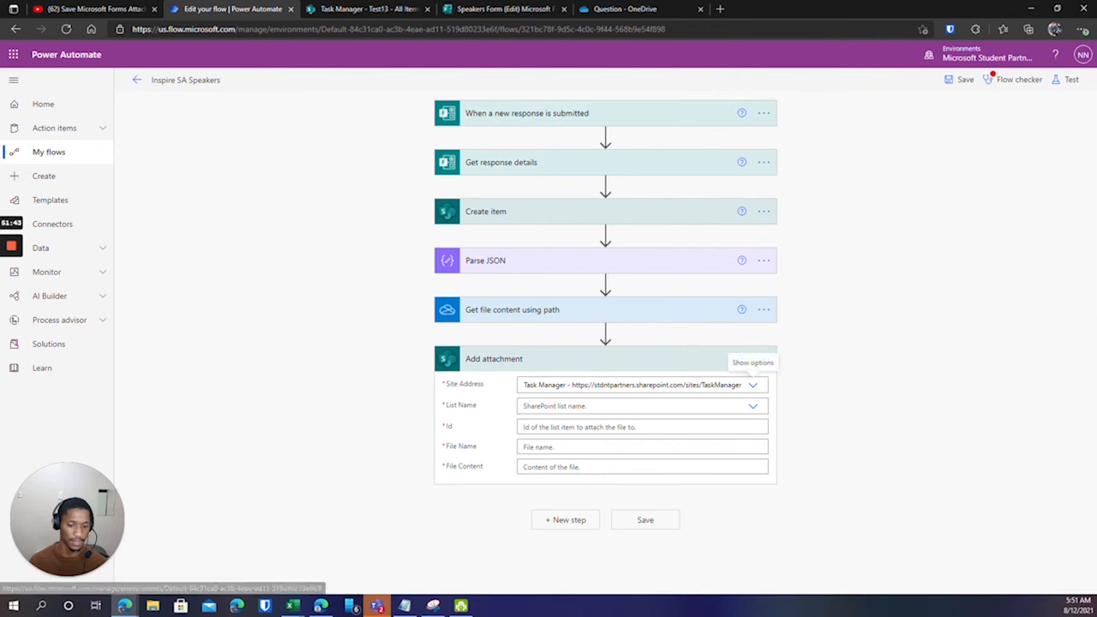
left_click(752, 408)
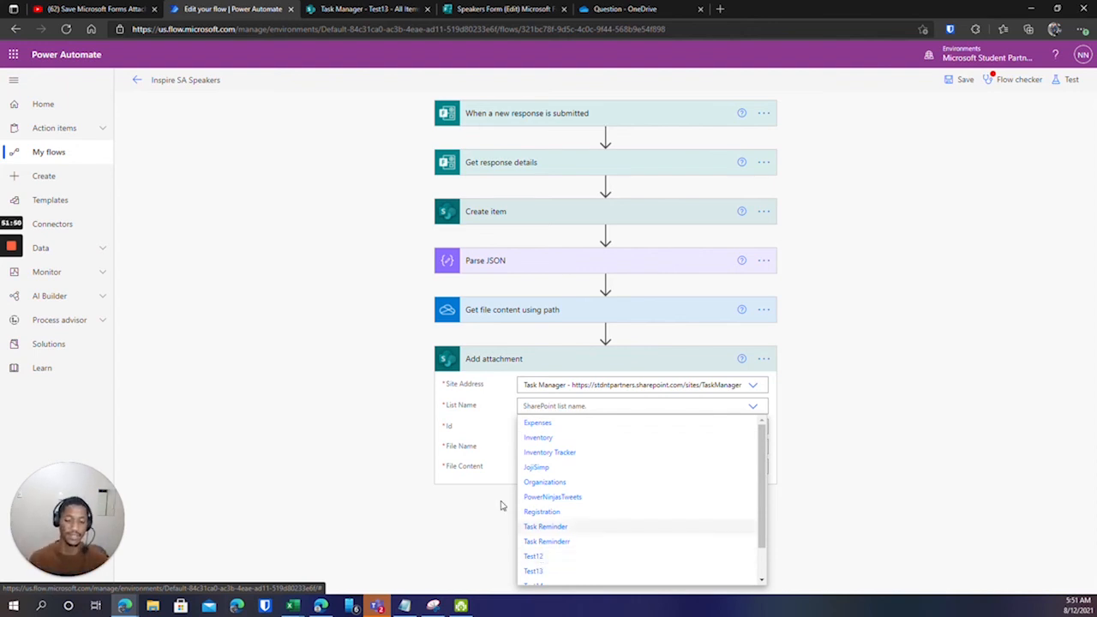
scroll(542, 545, "down", 1)
left_click(536, 548)
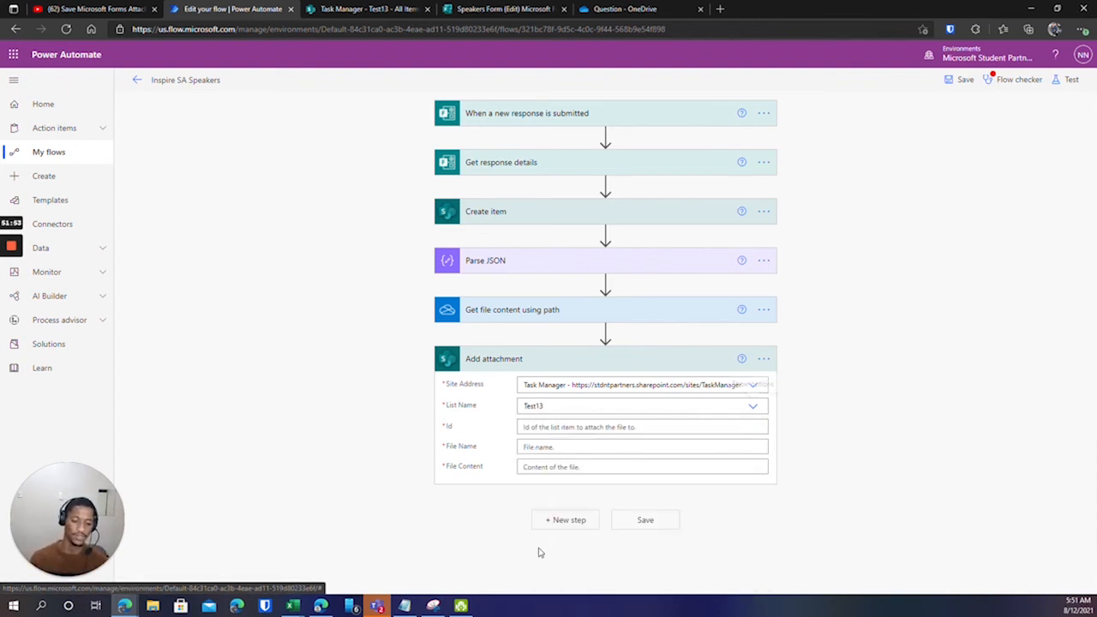
left_click(600, 426)
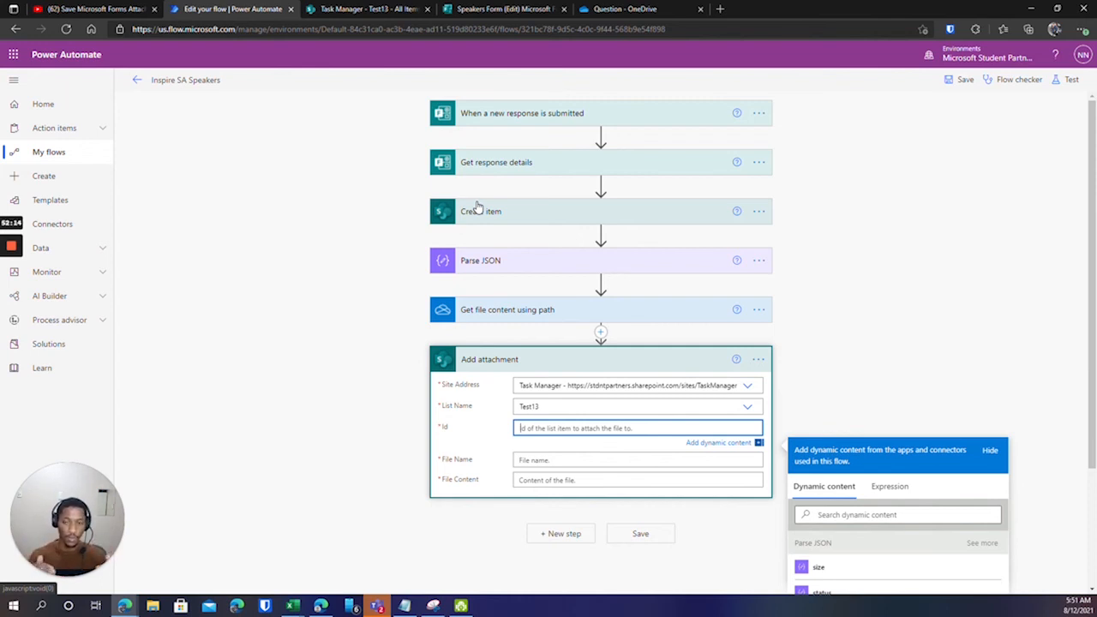
Set Id to Create item's ID and start an expression for File Name.
scroll(806, 403, "down", 1)
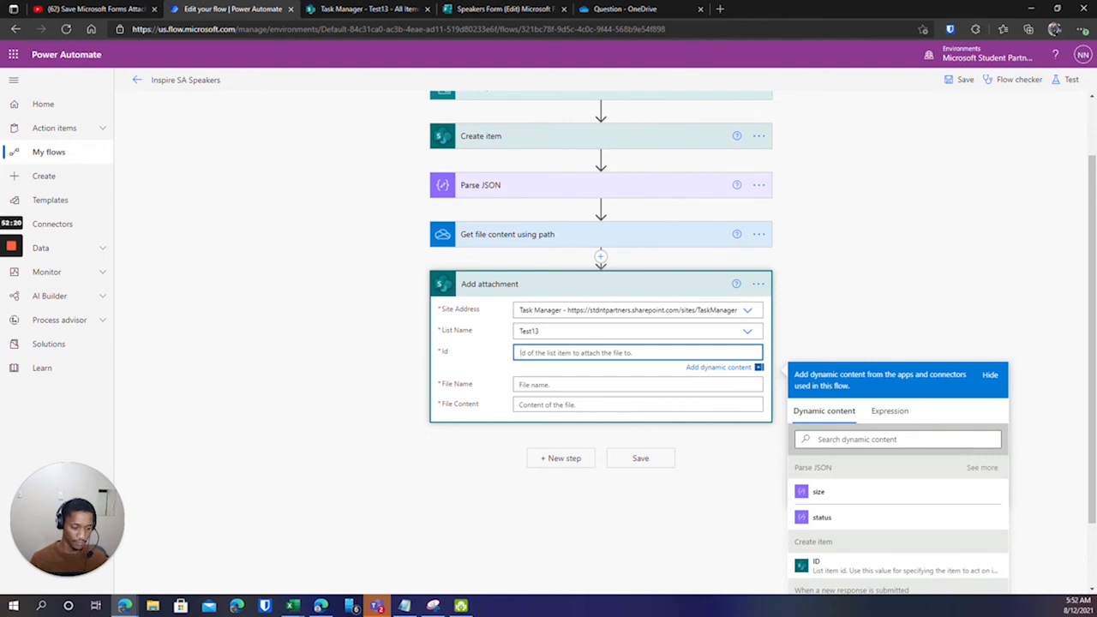
left_click(822, 567)
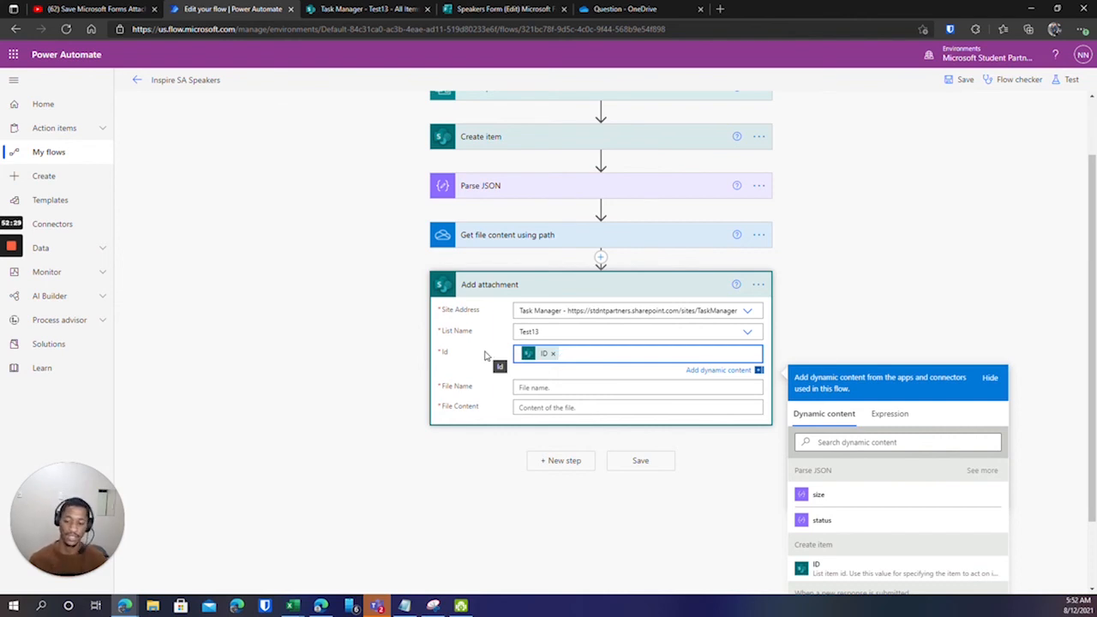
key("Tab")
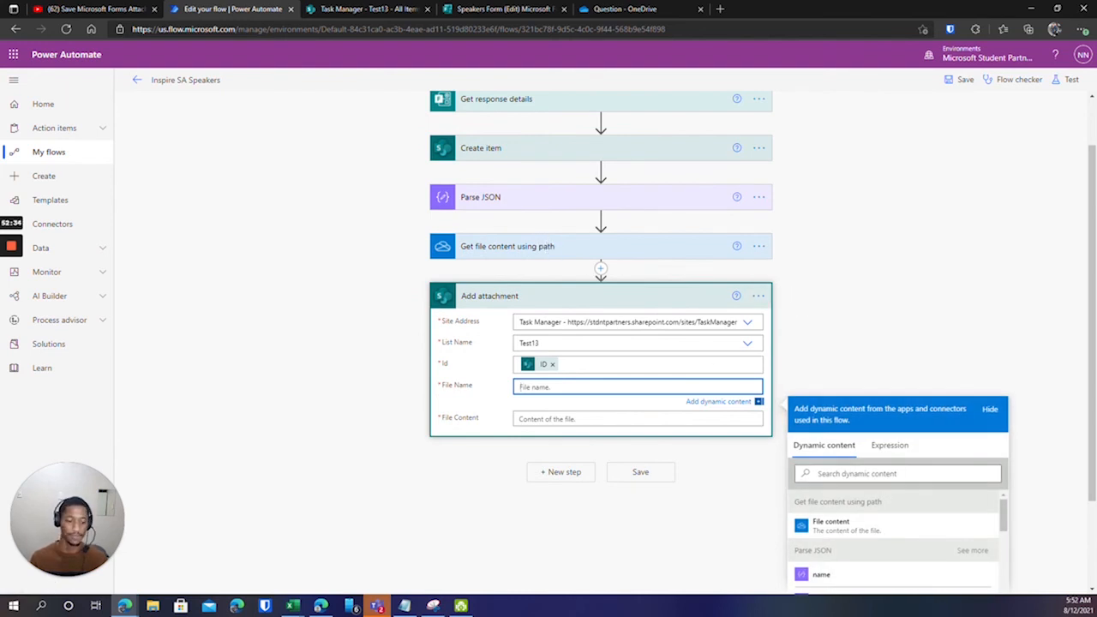
left_click(881, 445)
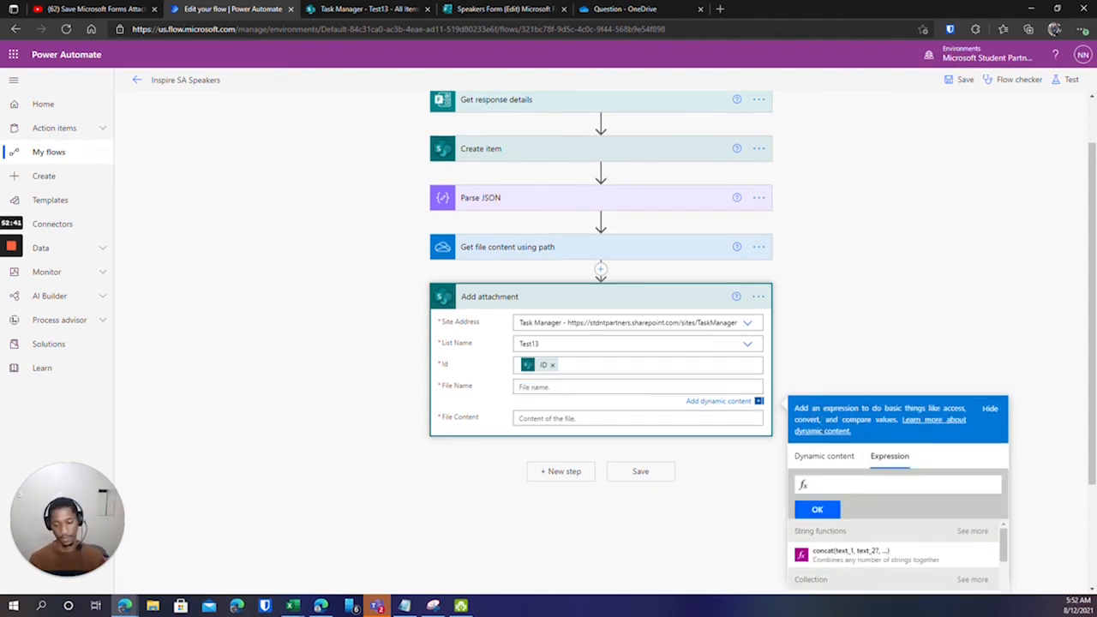
Set File Name to the expression first(body('Parse_JSON'))?['name'].
type("fi")
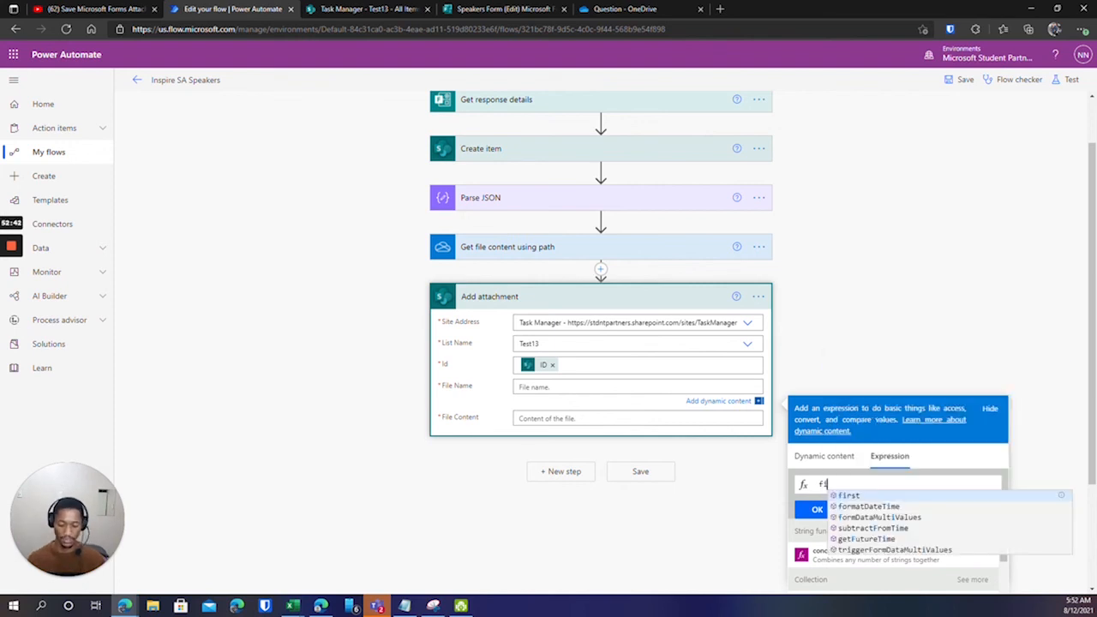
type("rst(")
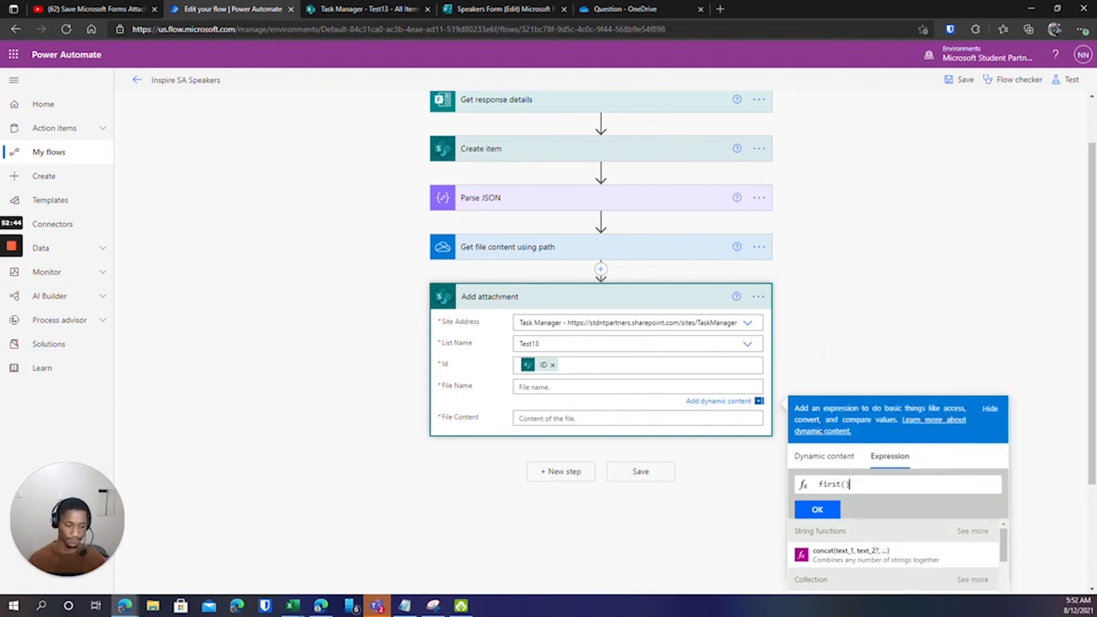
left_click(826, 457)
scroll(855, 534, "down", 3)
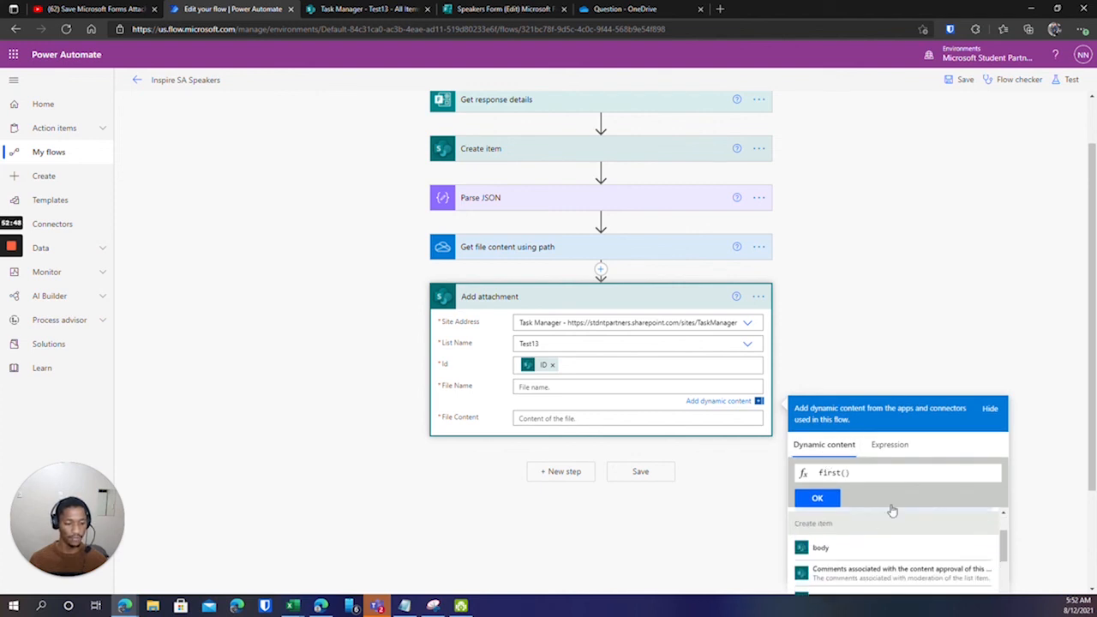
scroll(843, 548, "up", 1)
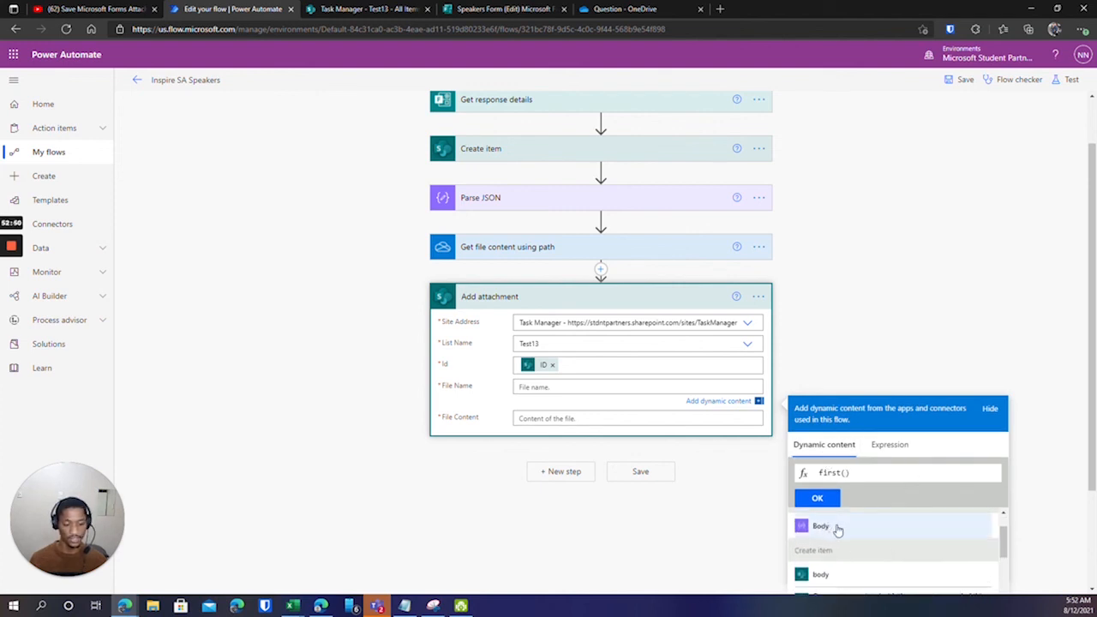
left_click(835, 528)
left_click(928, 472)
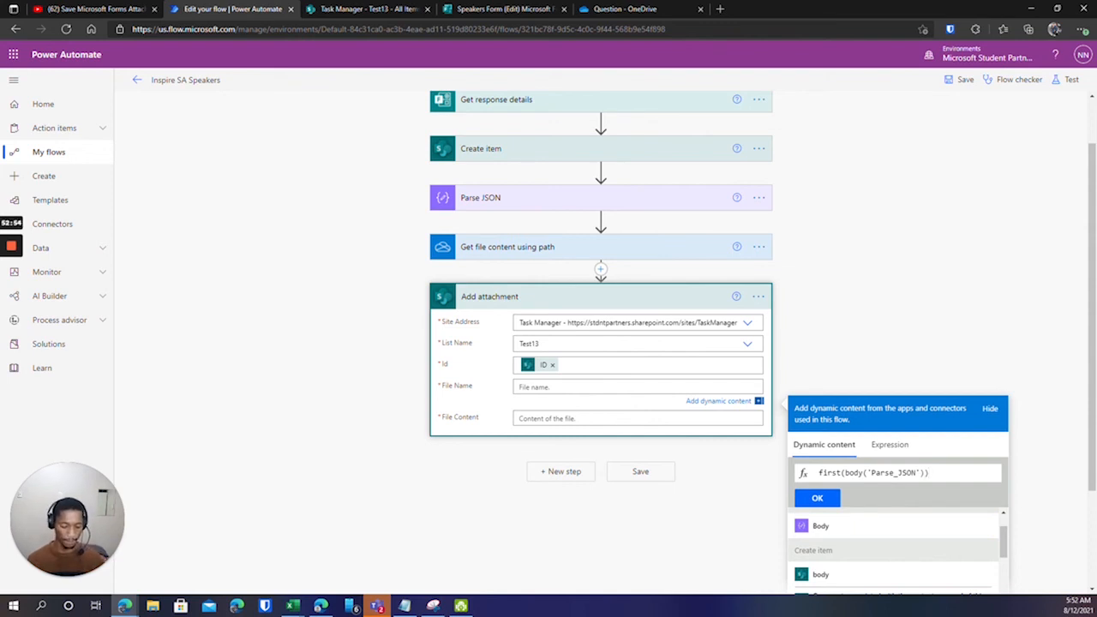
type("?['")
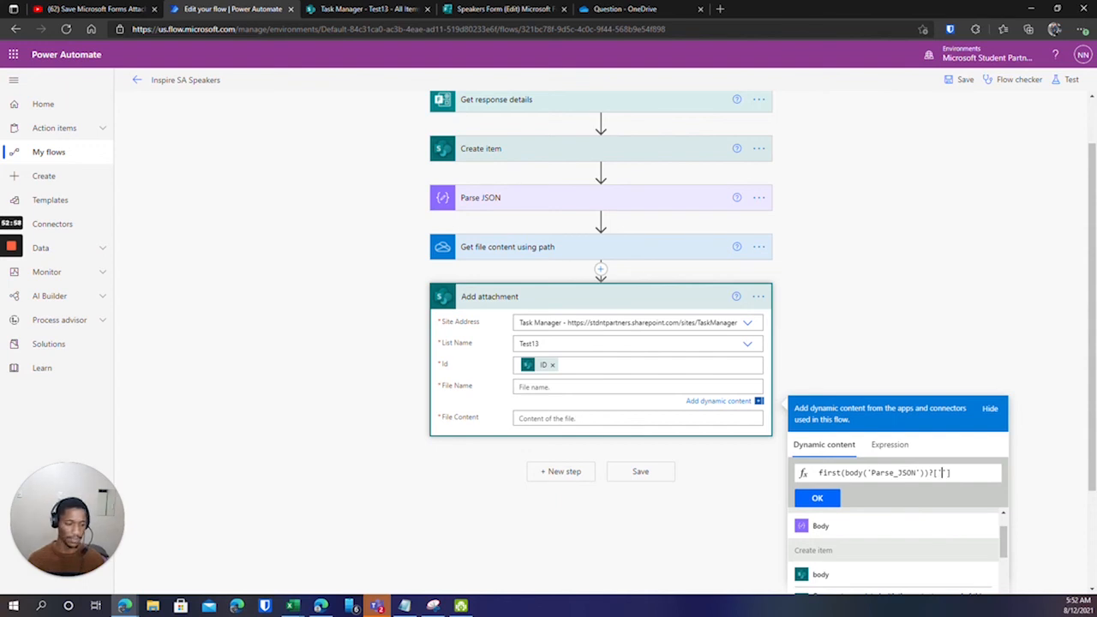
type("name")
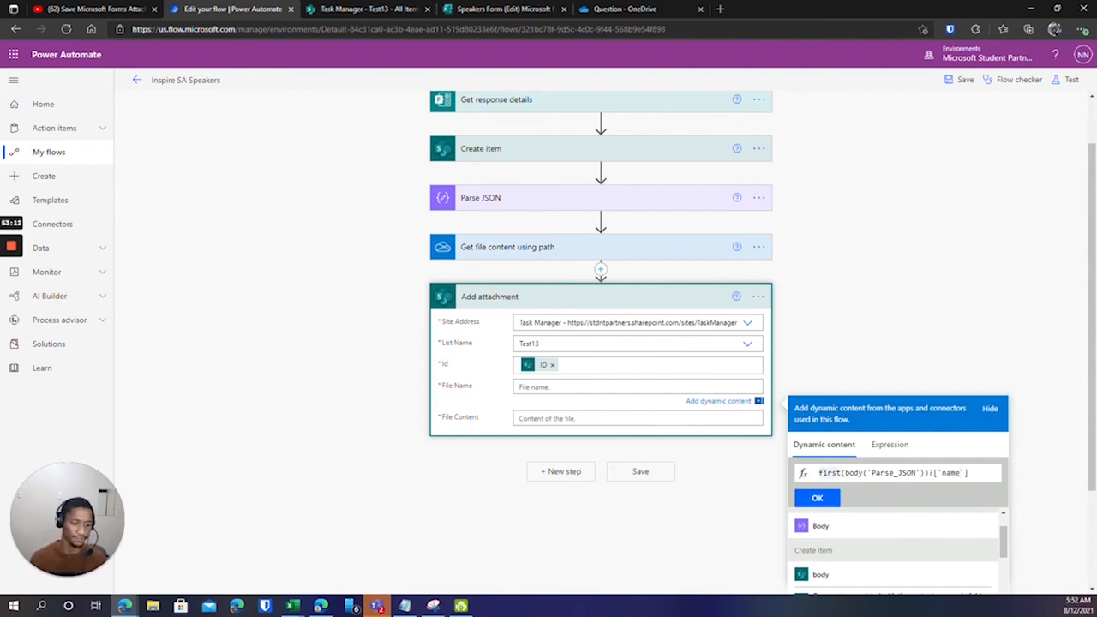
left_click(819, 499)
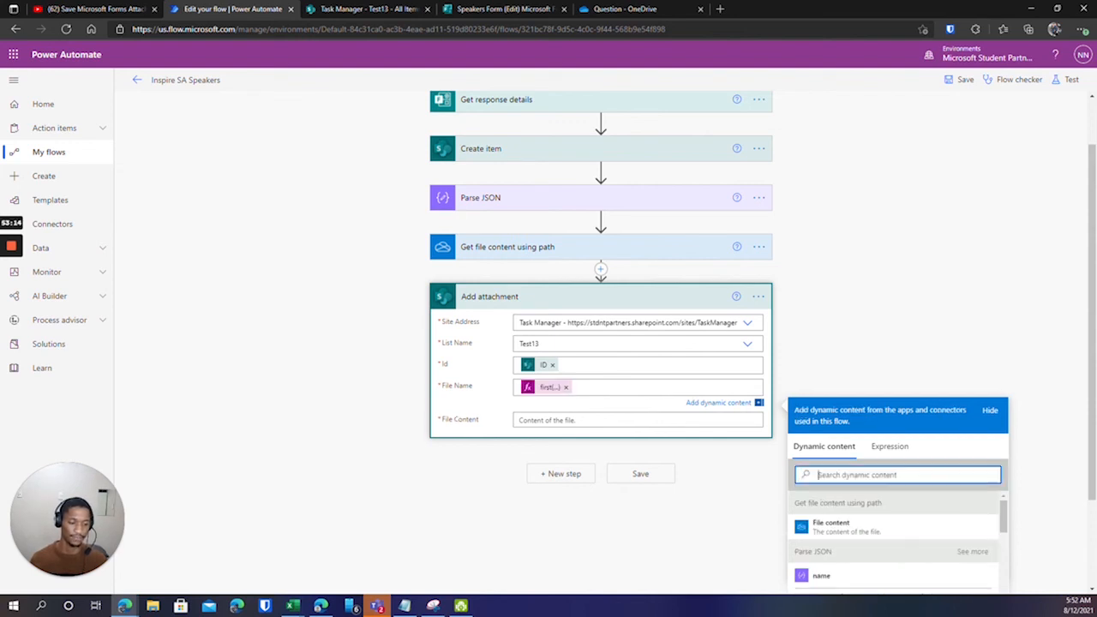
Fill File Content with the File content output of Get file content using path.
left_click(556, 421)
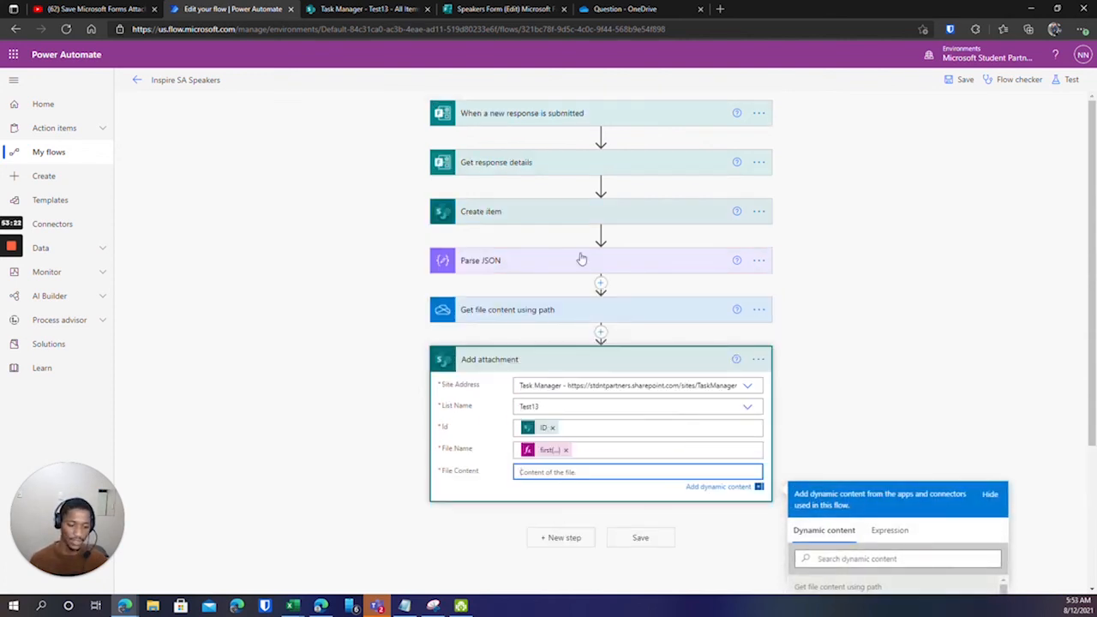
scroll(488, 322, "down", 1)
scroll(487, 323, "down", 1)
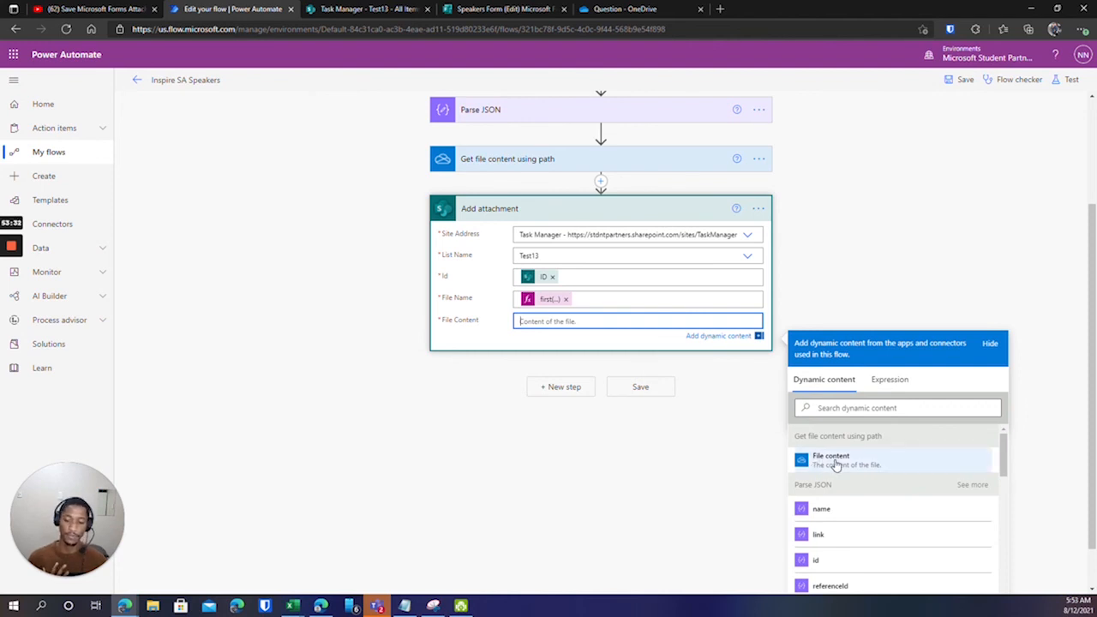
scroll(717, 473, "up", 2)
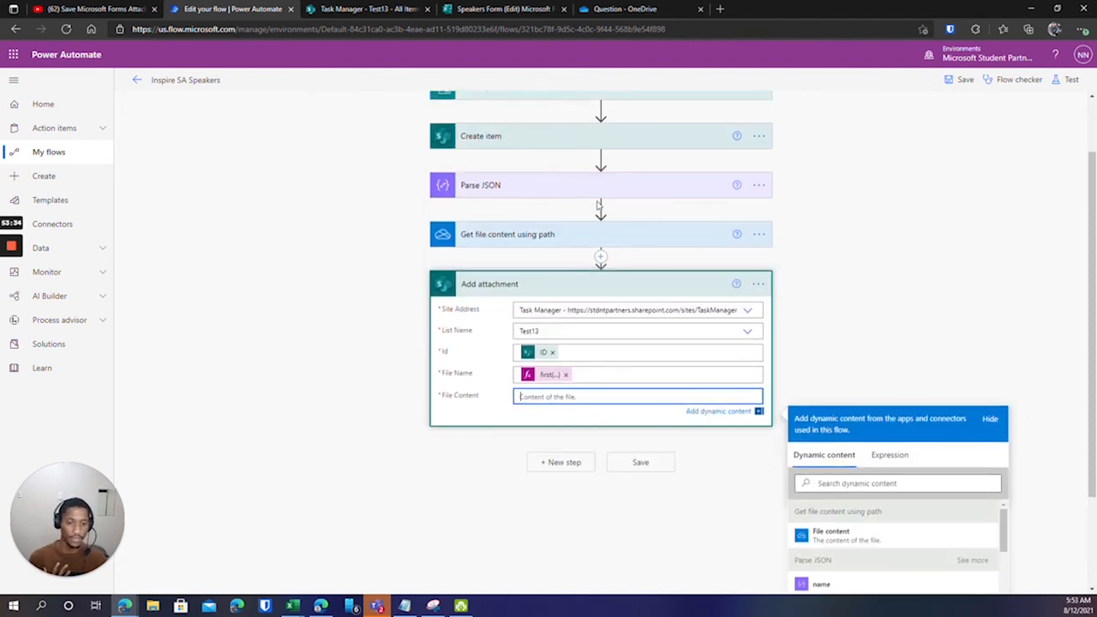
scroll(597, 193, "down", 2)
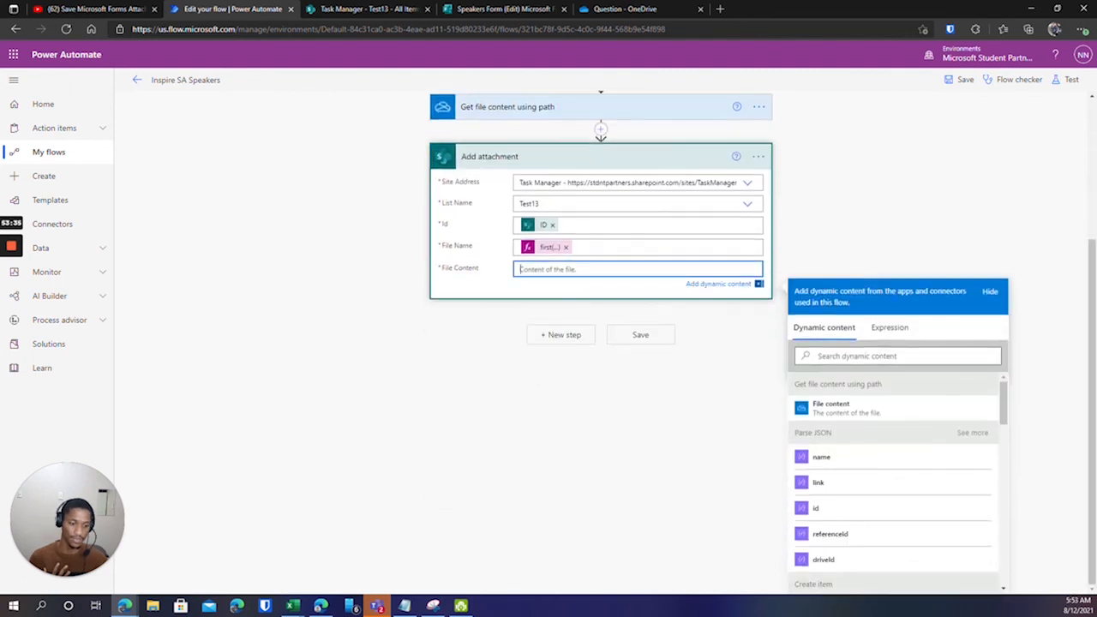
left_click(831, 408)
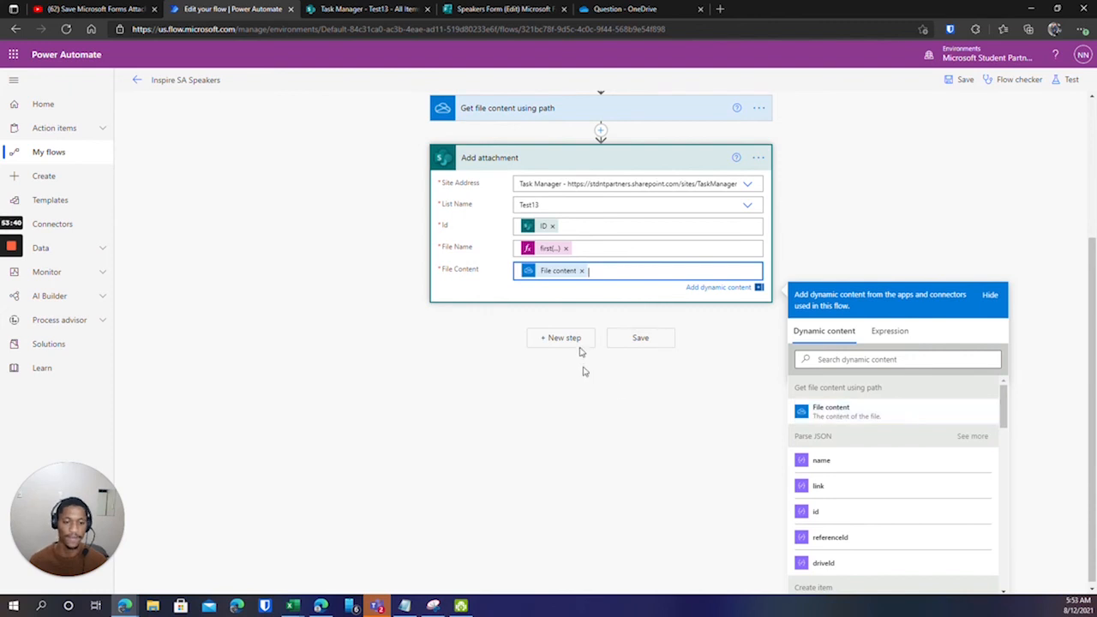
scroll(607, 379, "up", 3)
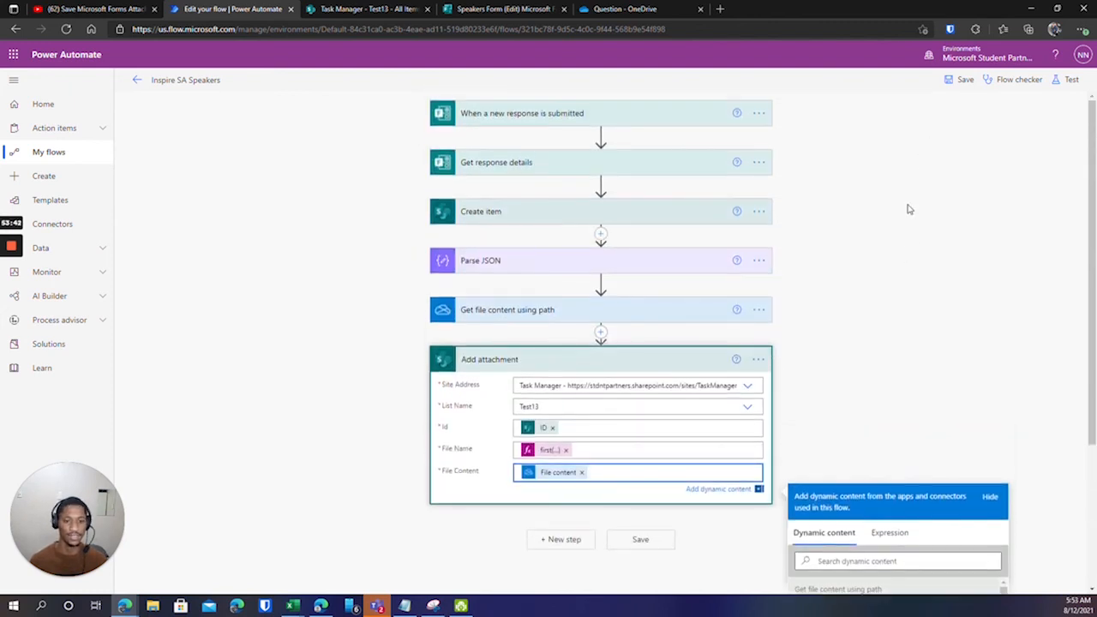
left_click(620, 357)
Save the flow, start a manual test awaiting a new response, and return to the Speakers Form.
left_click(951, 86)
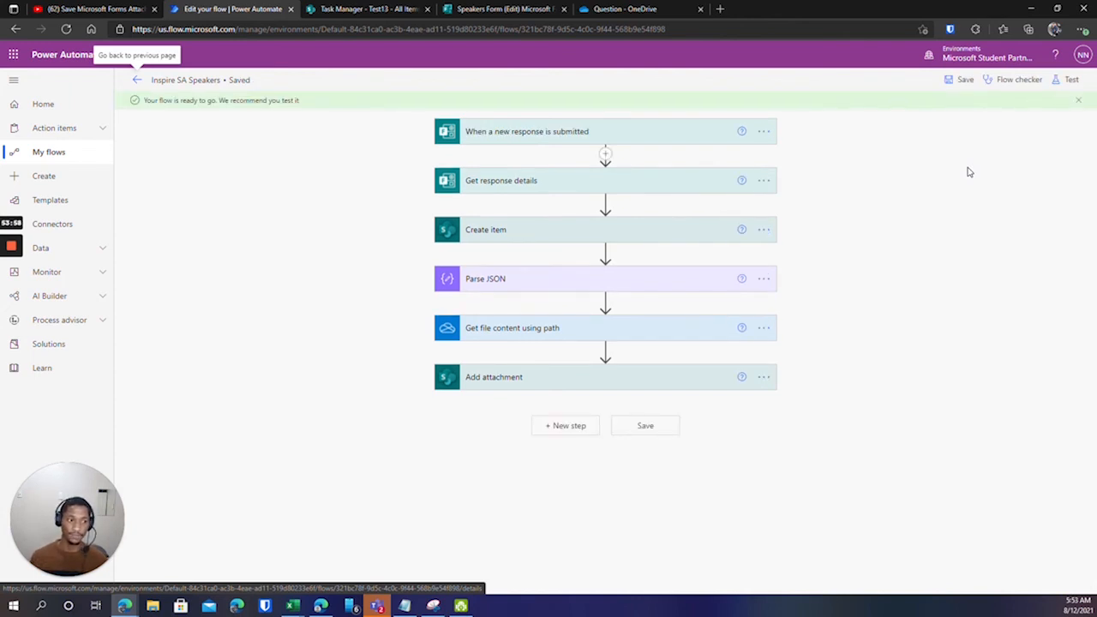
left_click(1066, 79)
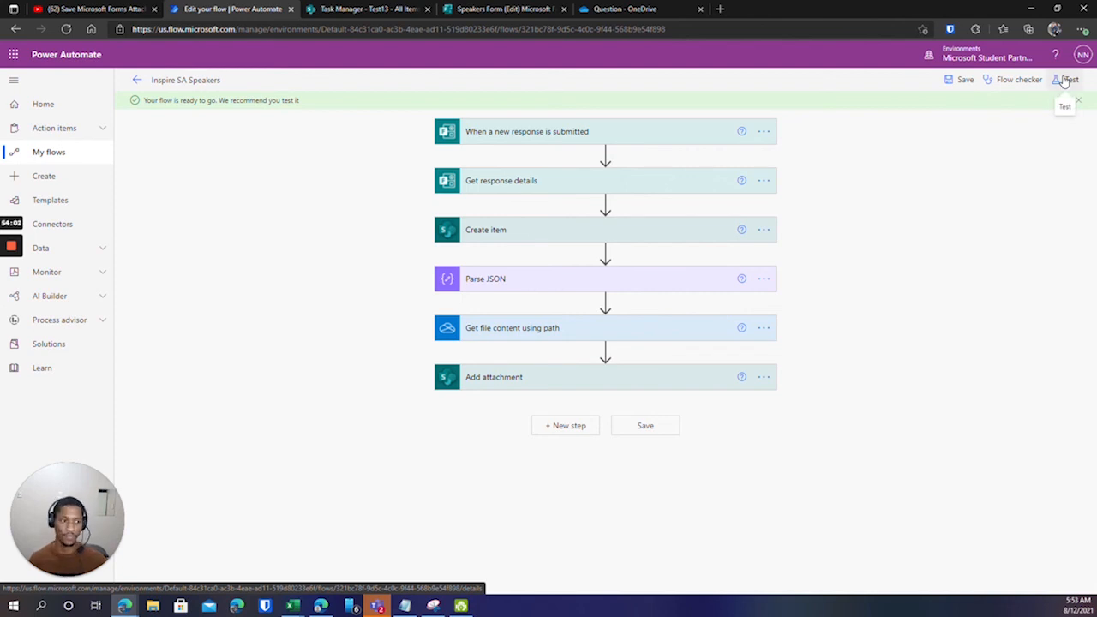
left_click(918, 109)
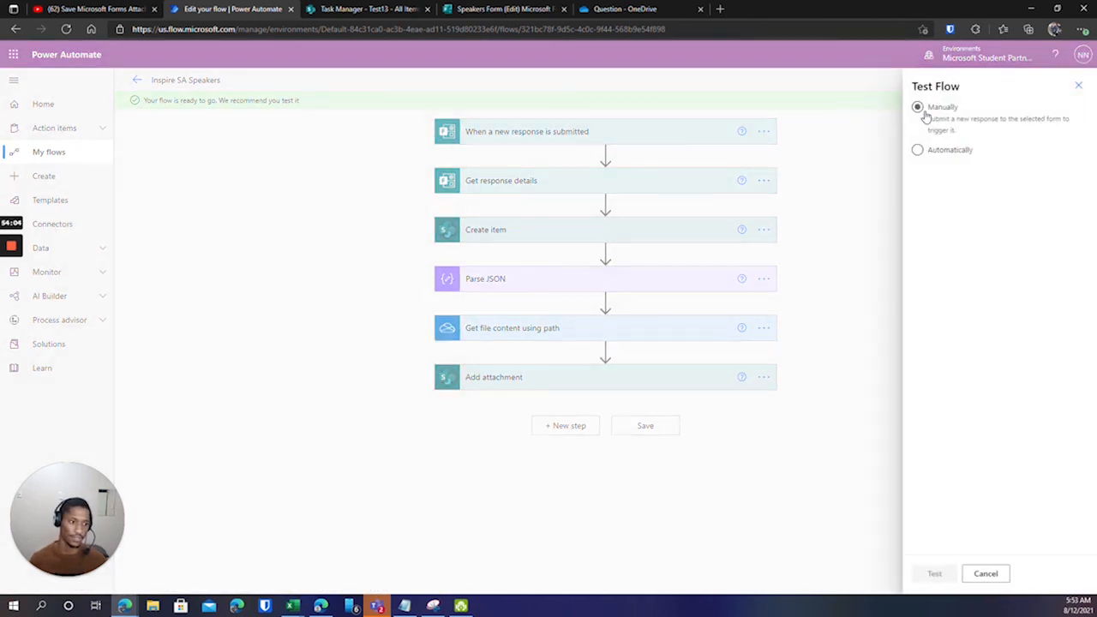
left_click(918, 151)
left_click(918, 107)
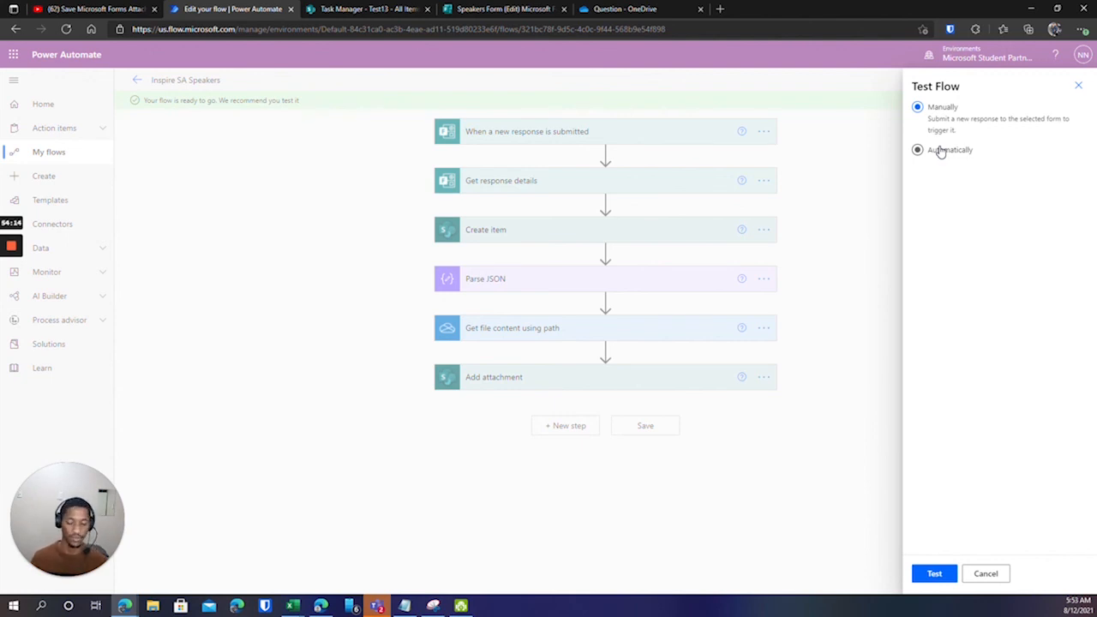
left_click(939, 579)
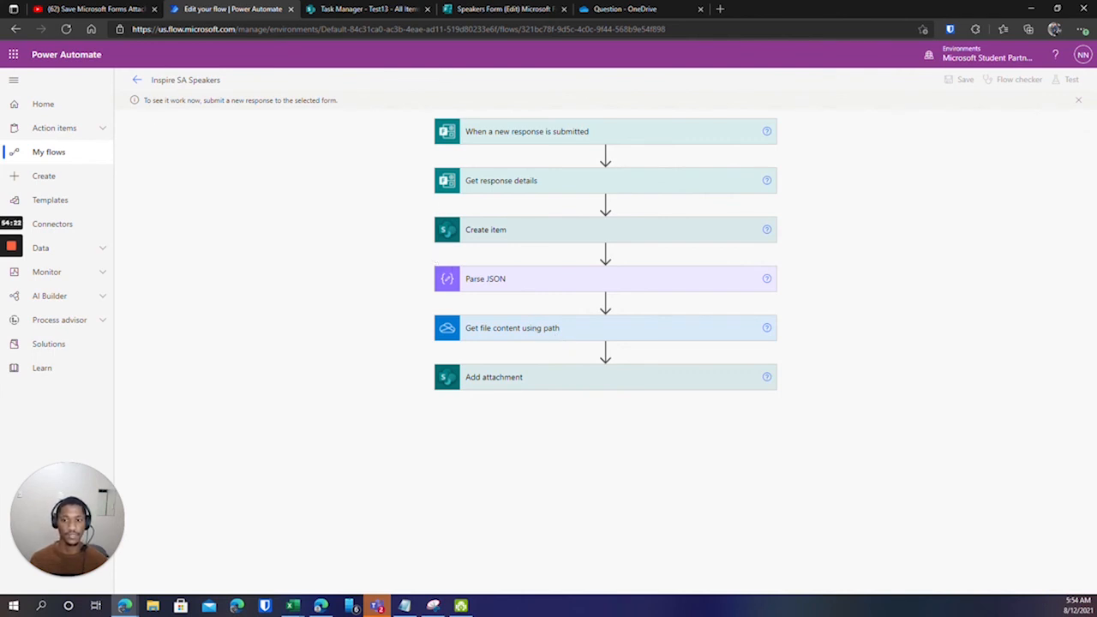
left_click(498, 9)
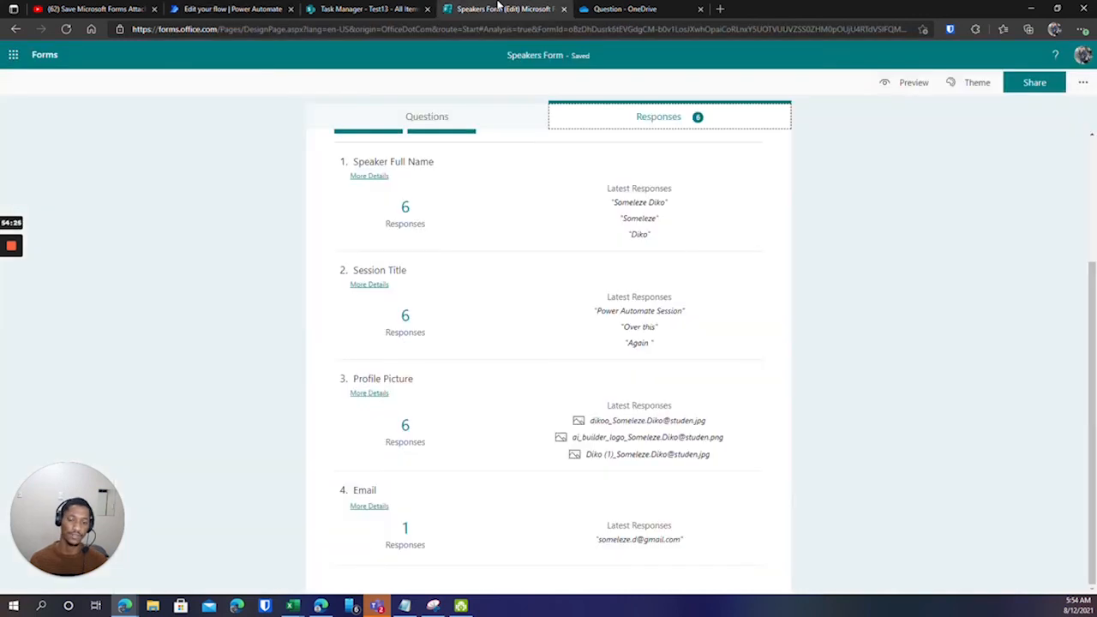
In the form preview, enter the speaker's full name and session title 'Power Automate - Internet Connectivity'.
scroll(406, 112, "up", 1)
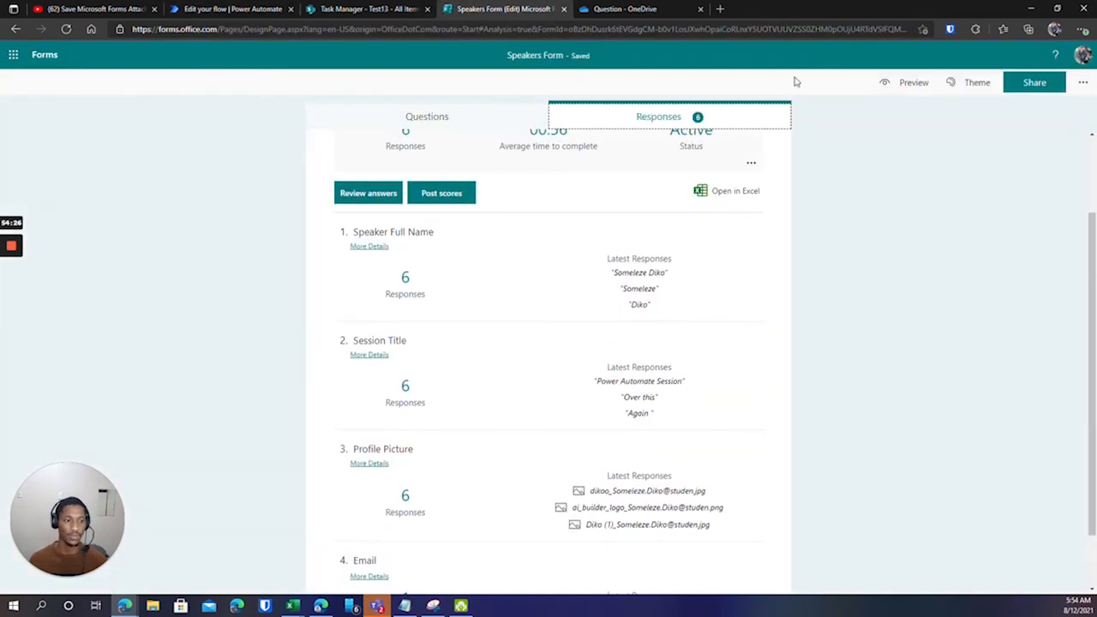
left_click(900, 89)
left_click(353, 274)
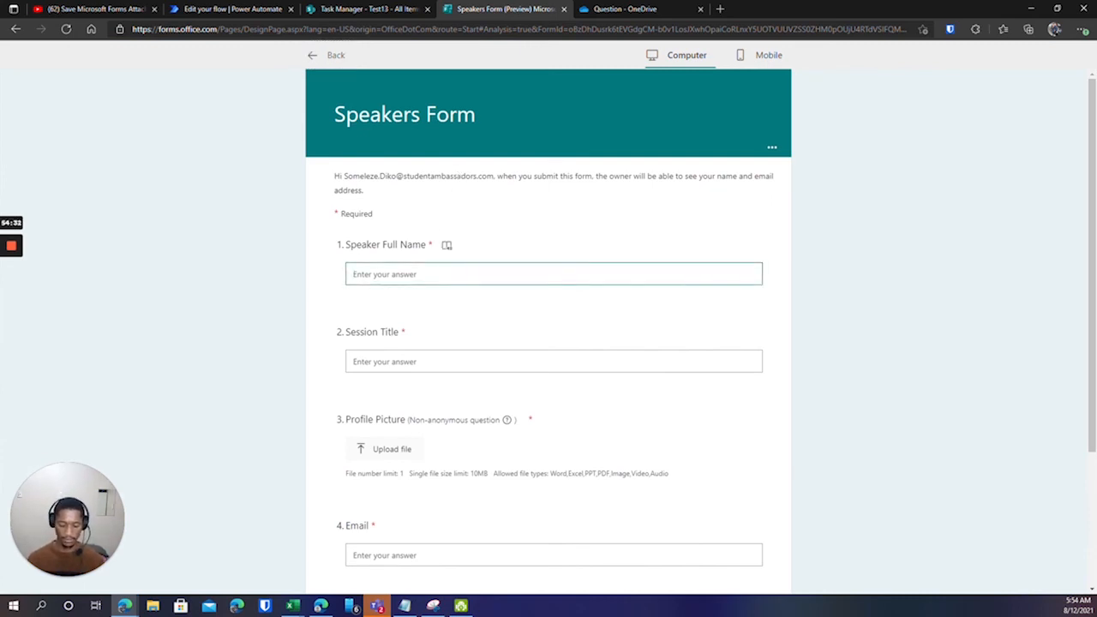
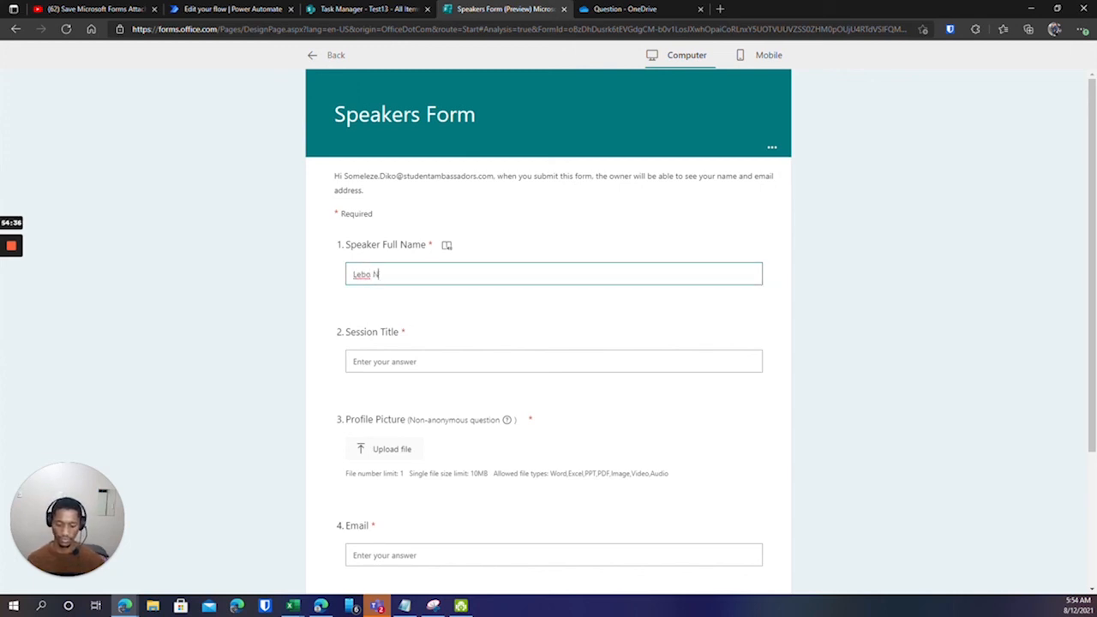
left_click(402, 361)
type("Power")
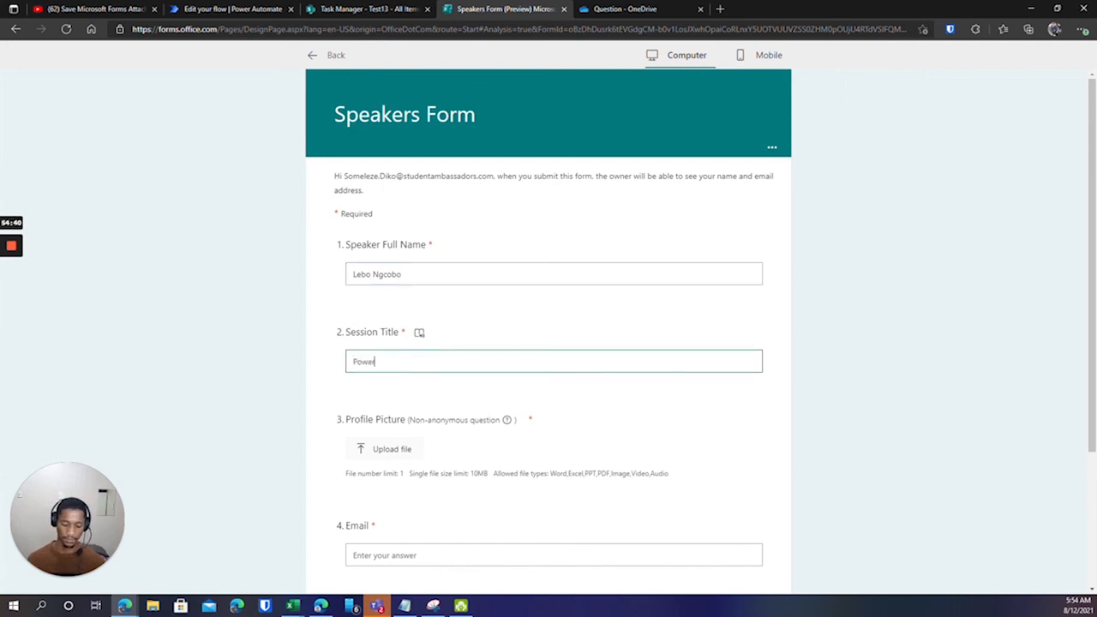
type(" Automate - Internet ")
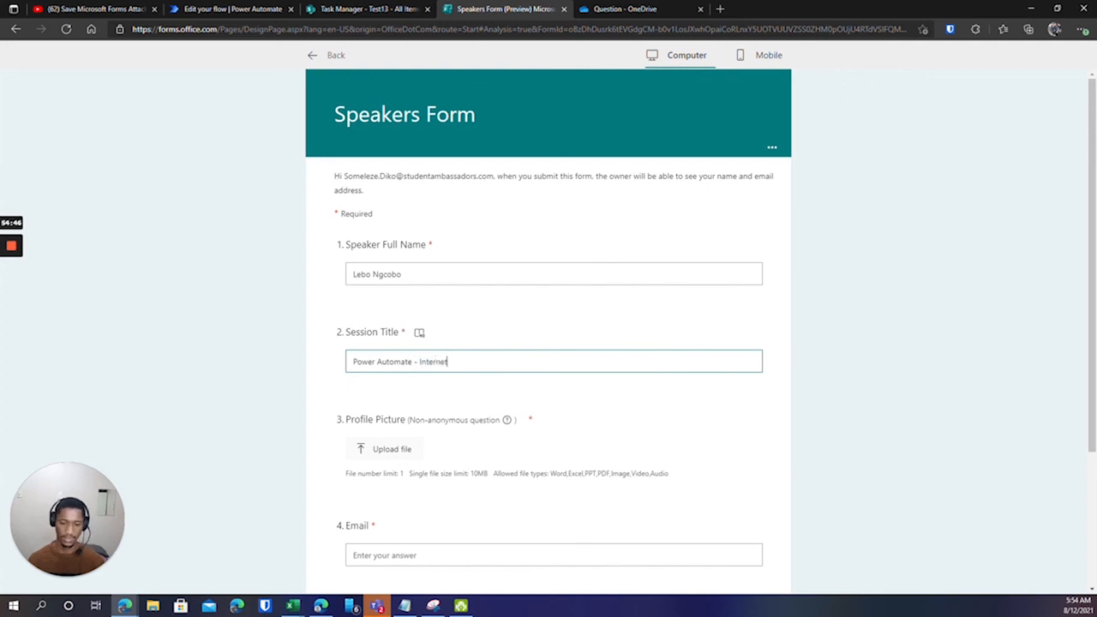
type("Connectivity")
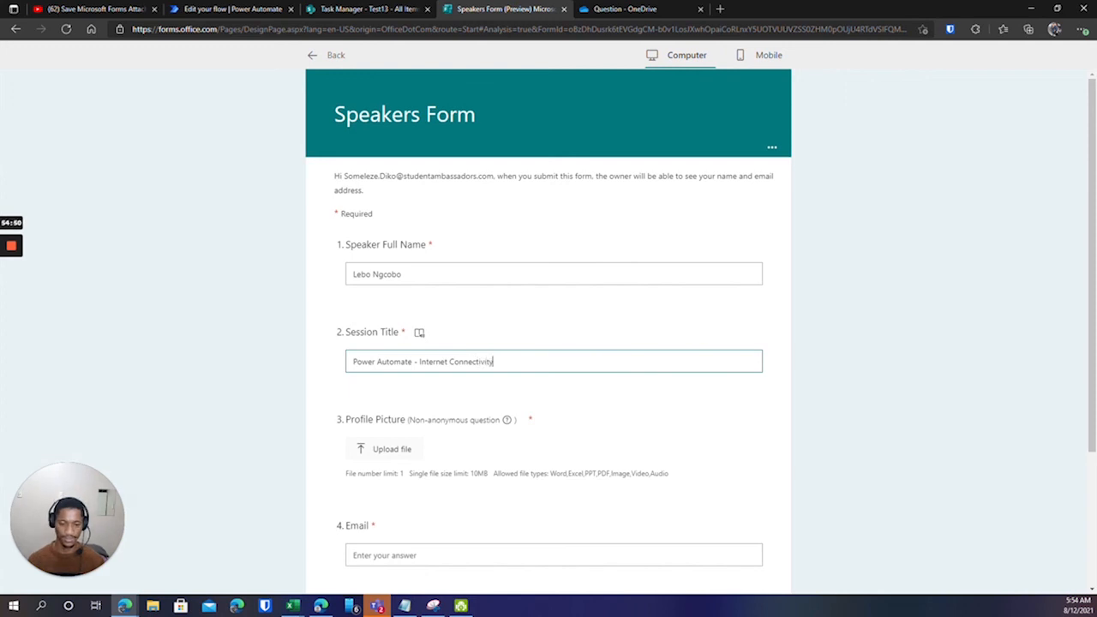
scroll(394, 414, "down", 1)
Upload MicrosoftTeams-image (6).png from Downloads as the Profile Picture answer.
left_click(380, 377)
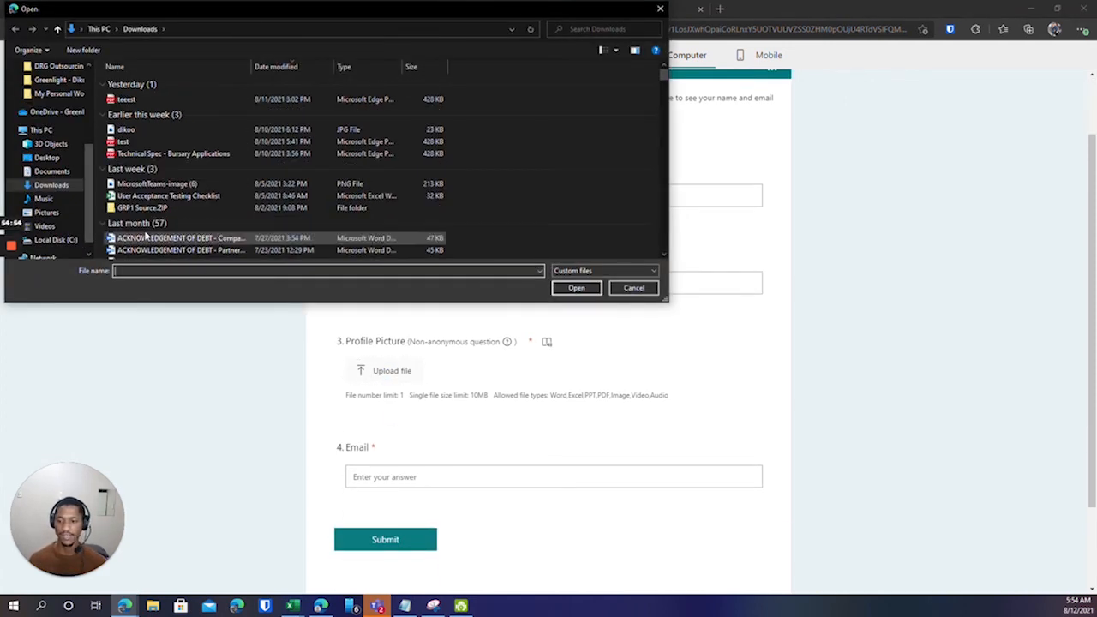
scroll(140, 155, "down", 2)
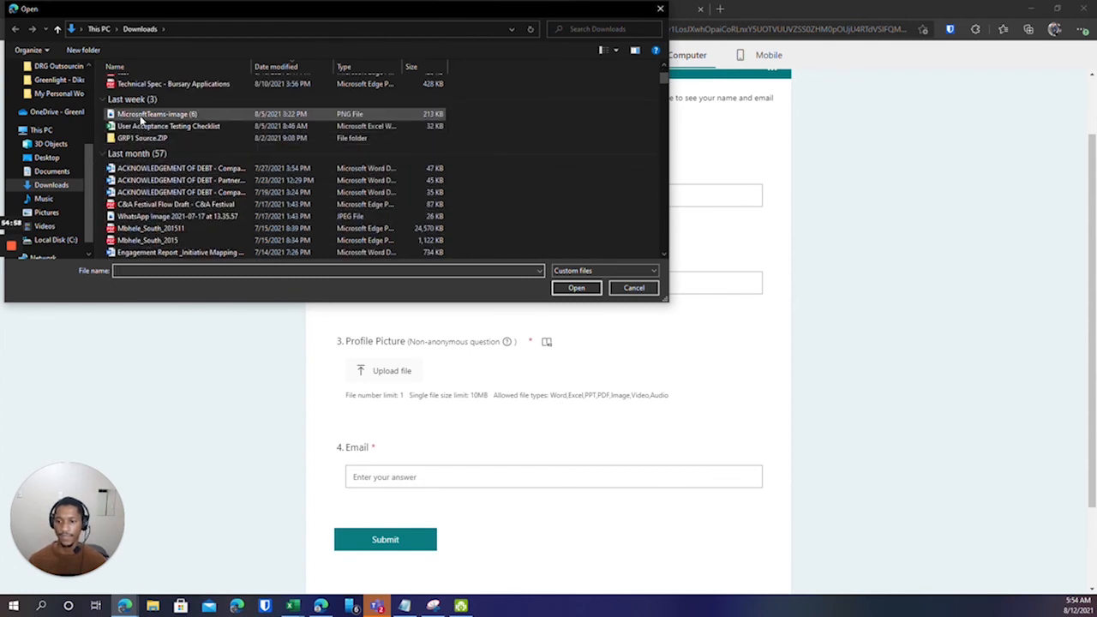
scroll(132, 158, "up", 2)
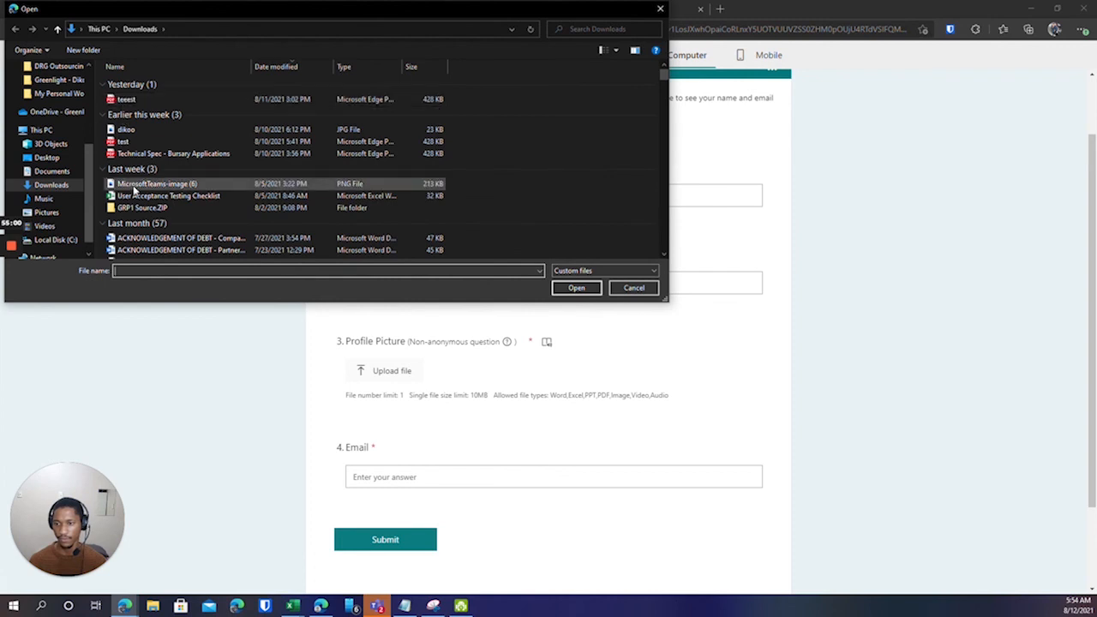
left_click(135, 187)
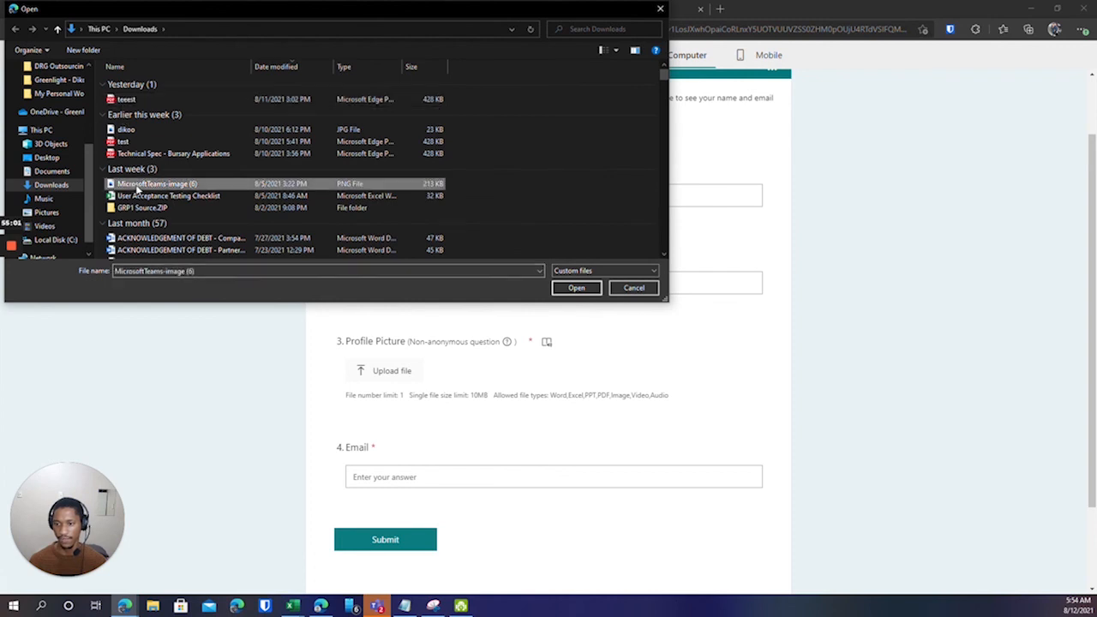
left_click(575, 288)
Type the speaker's e-mail address into the Email answer.
scroll(522, 300, "down", 2)
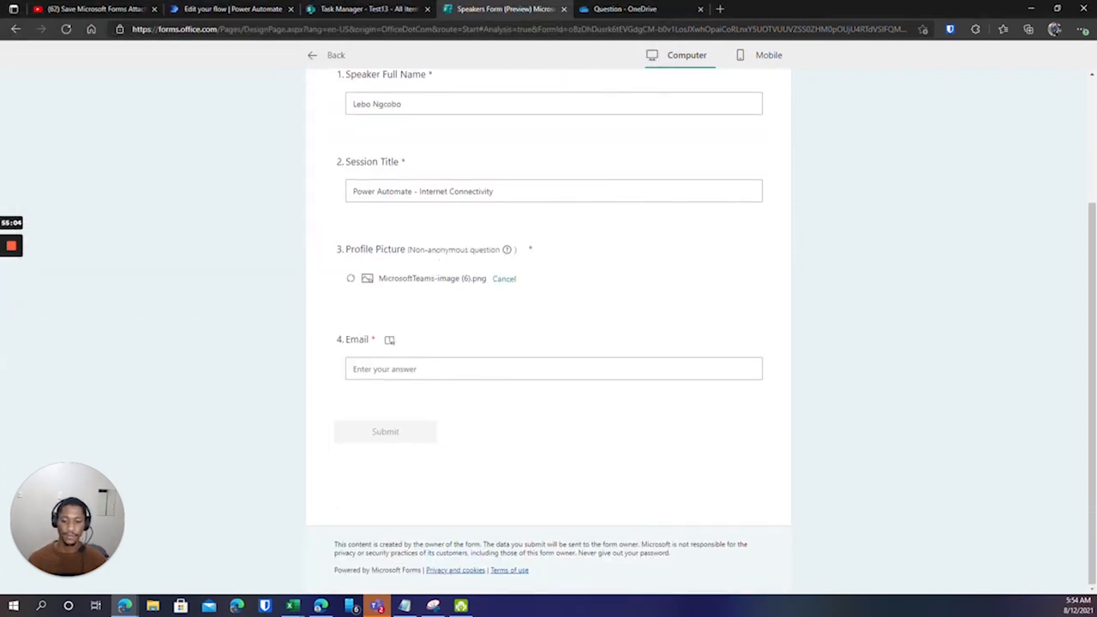
left_click(385, 368)
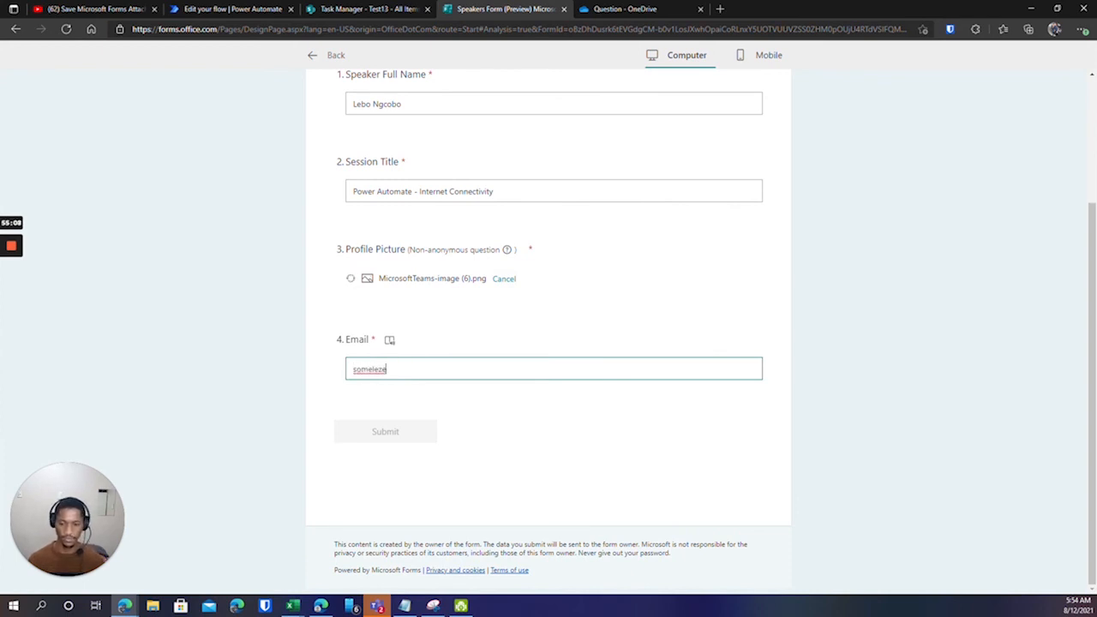
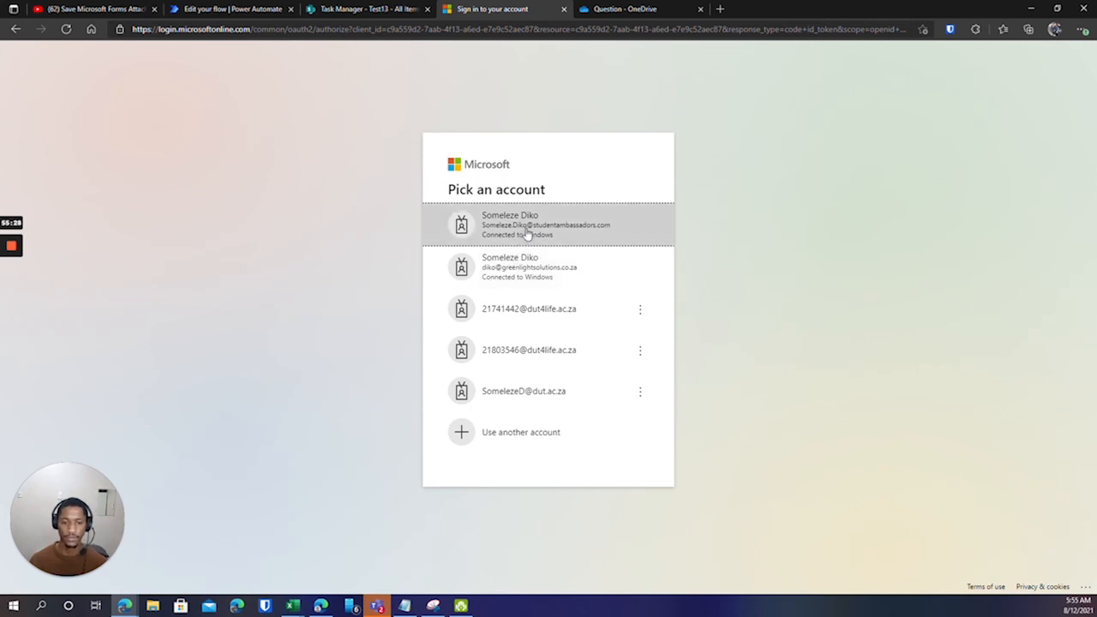
Sign in with the first listed Microsoft account and return to the Speakers Form tab.
left_click(527, 234)
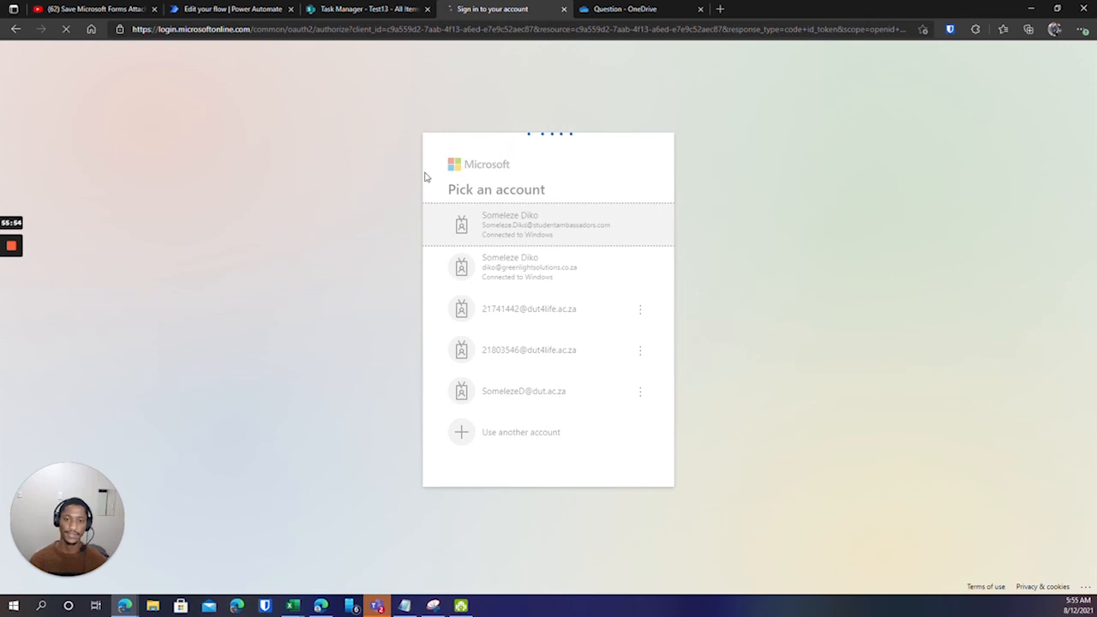
left_click(241, 8)
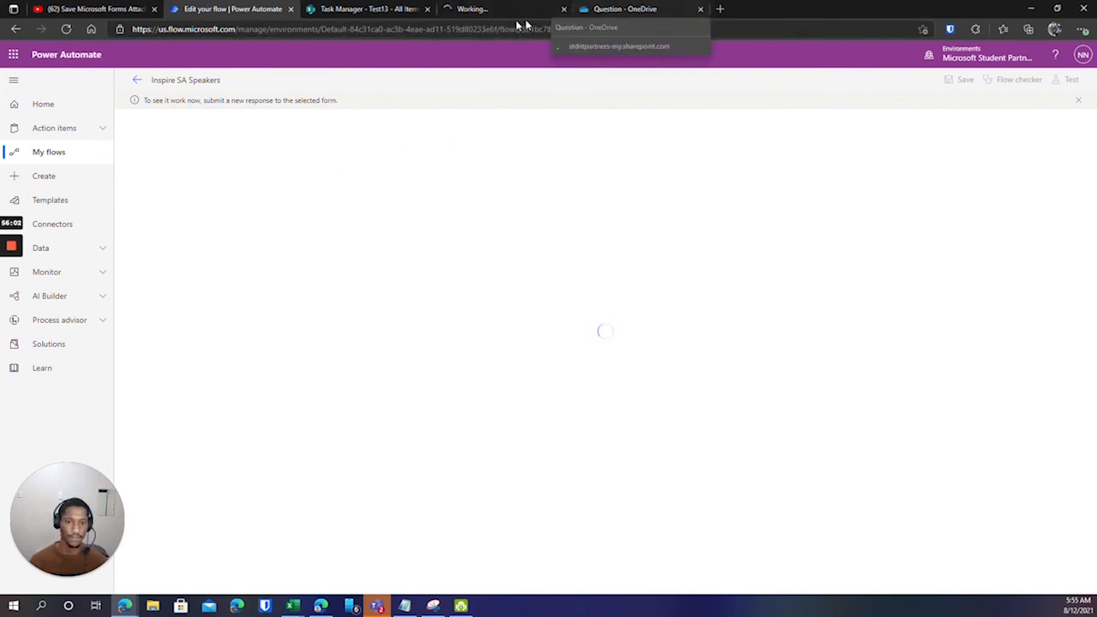
left_click(493, 11)
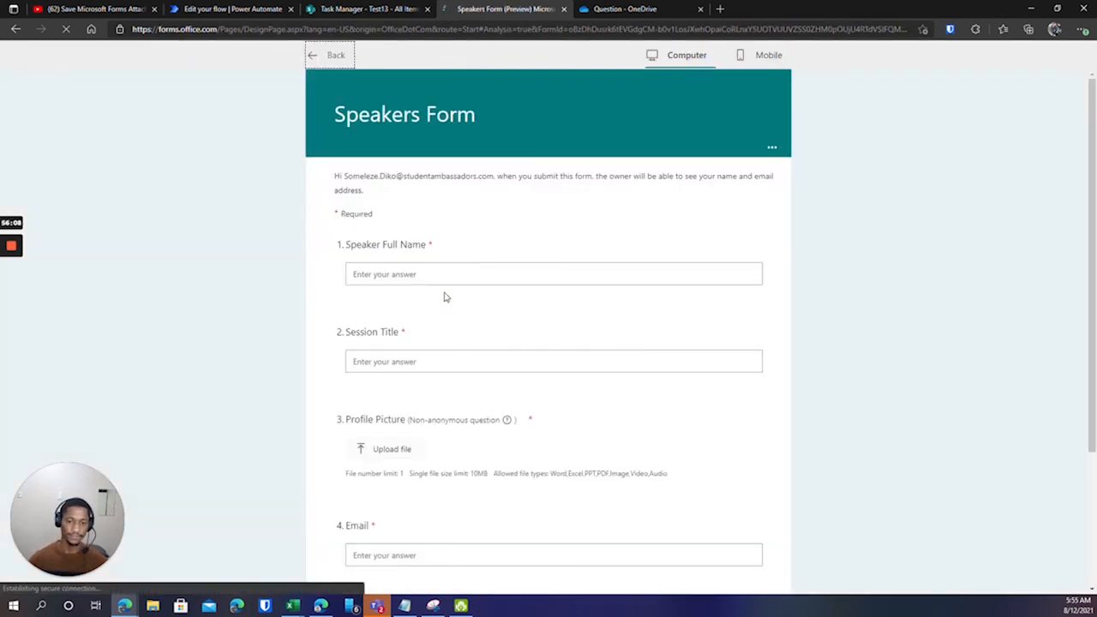
Enter the speaker's full name and the session title 'Bad Internet'.
scroll(448, 256, "down", 1)
scroll(449, 274, "down", 2)
scroll(455, 352, "up", 3)
left_click(455, 274)
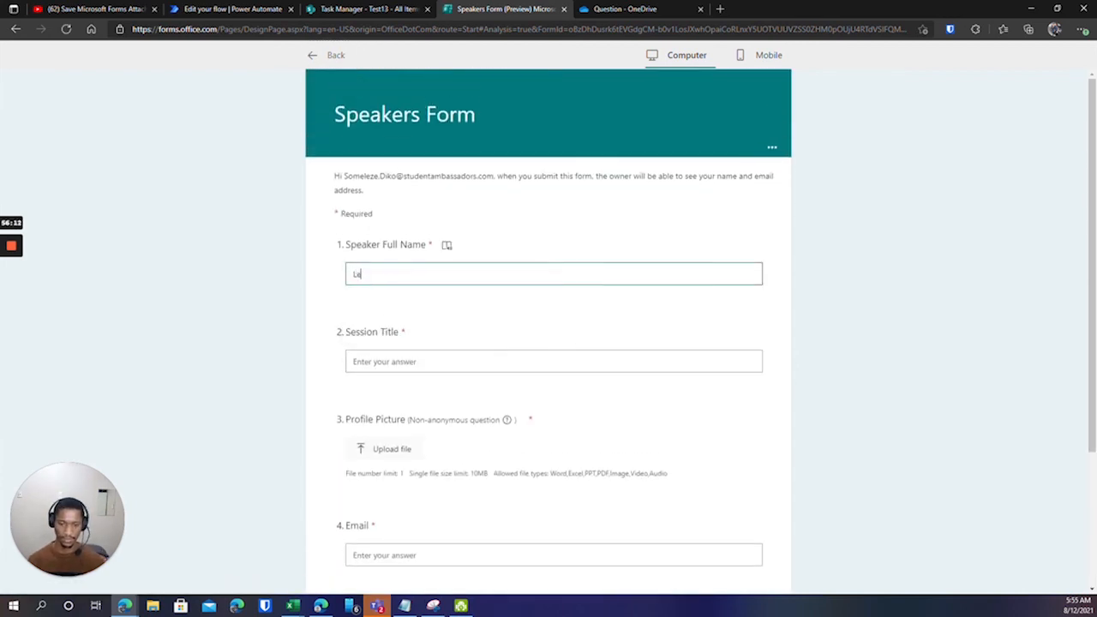
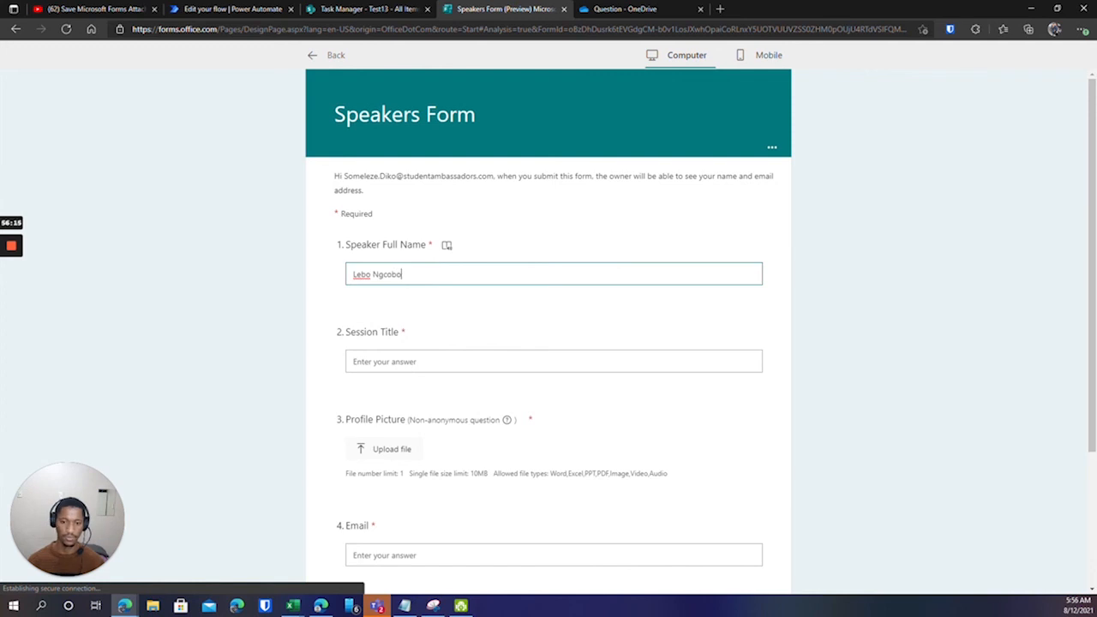
key("Tab")
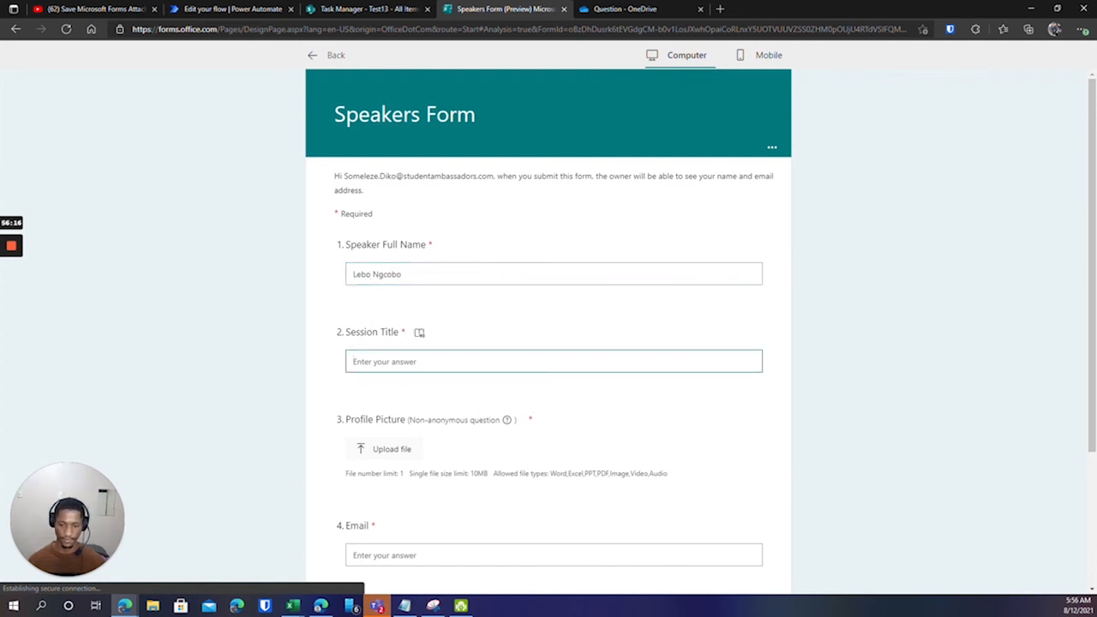
type("Bad Internet")
Upload MicrosoftTeams-image (6).png as the profile picture and type the speaker's e-mail address.
scroll(394, 409, "down", 1)
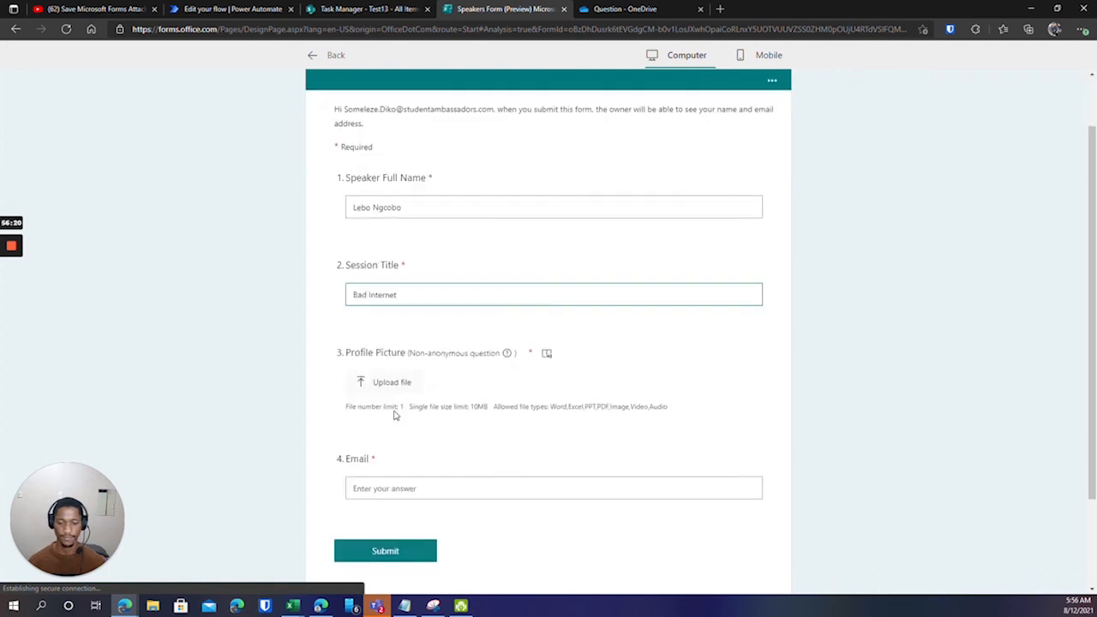
left_click(380, 371)
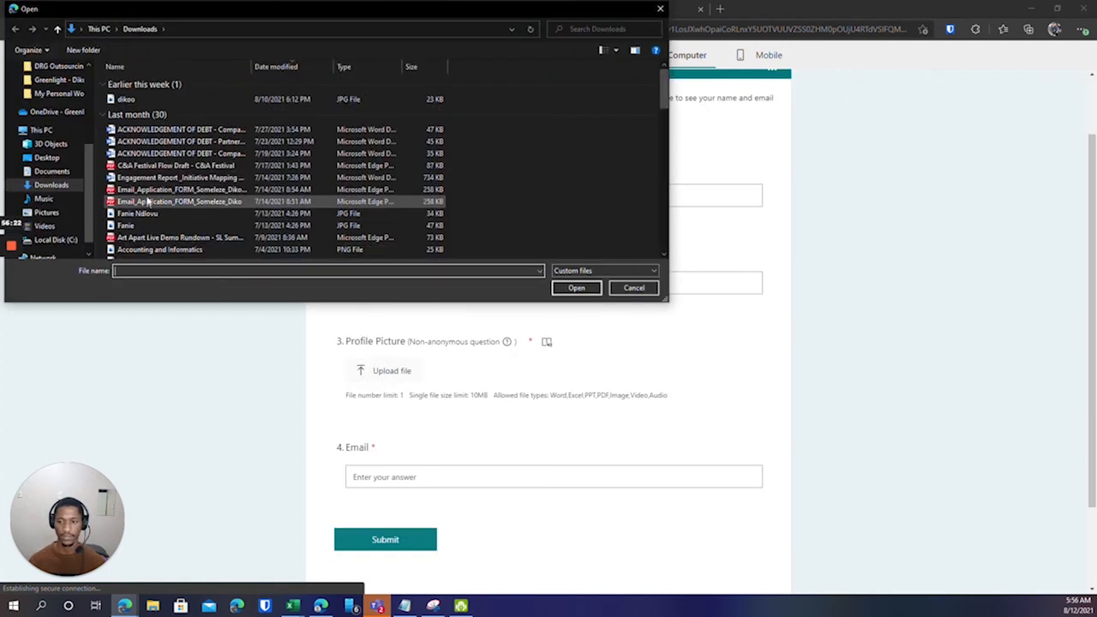
left_click(157, 183)
left_click(563, 293)
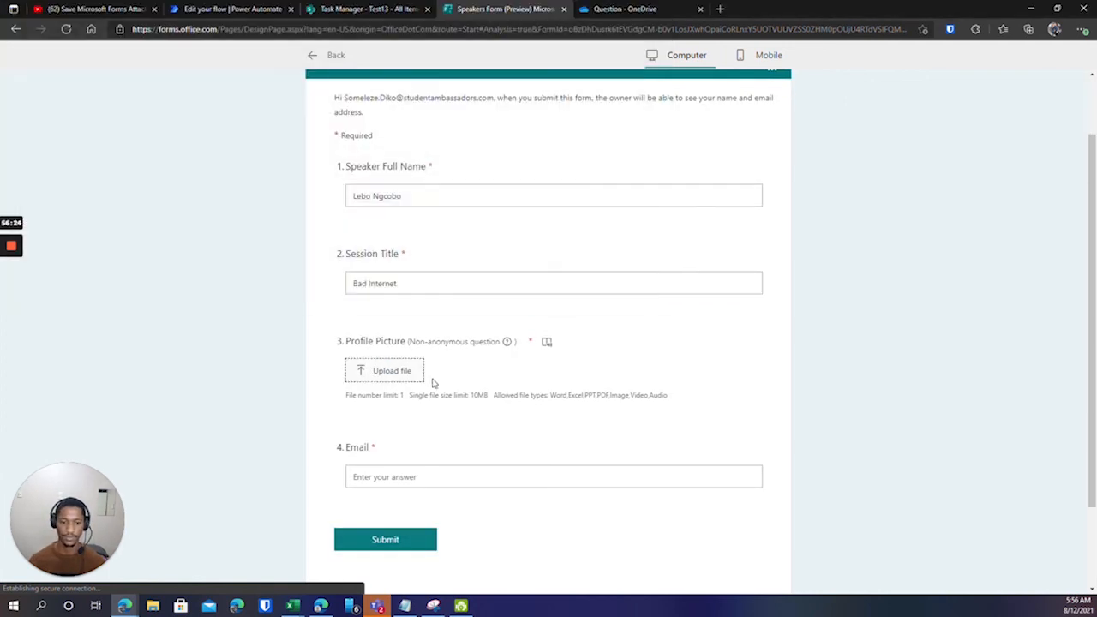
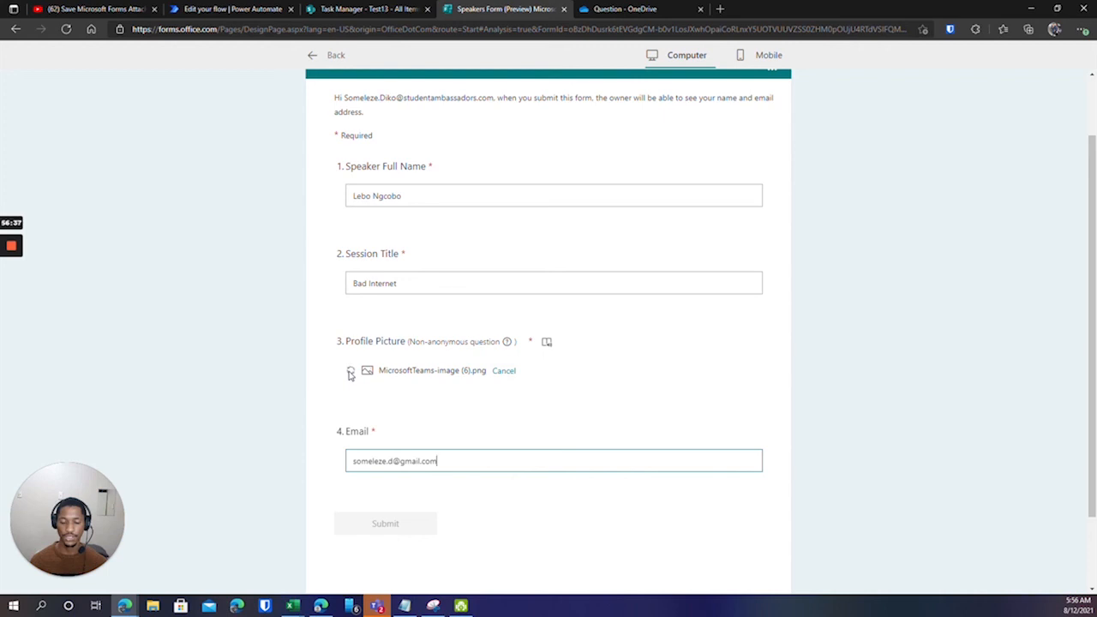
scroll(412, 317, "down", 2)
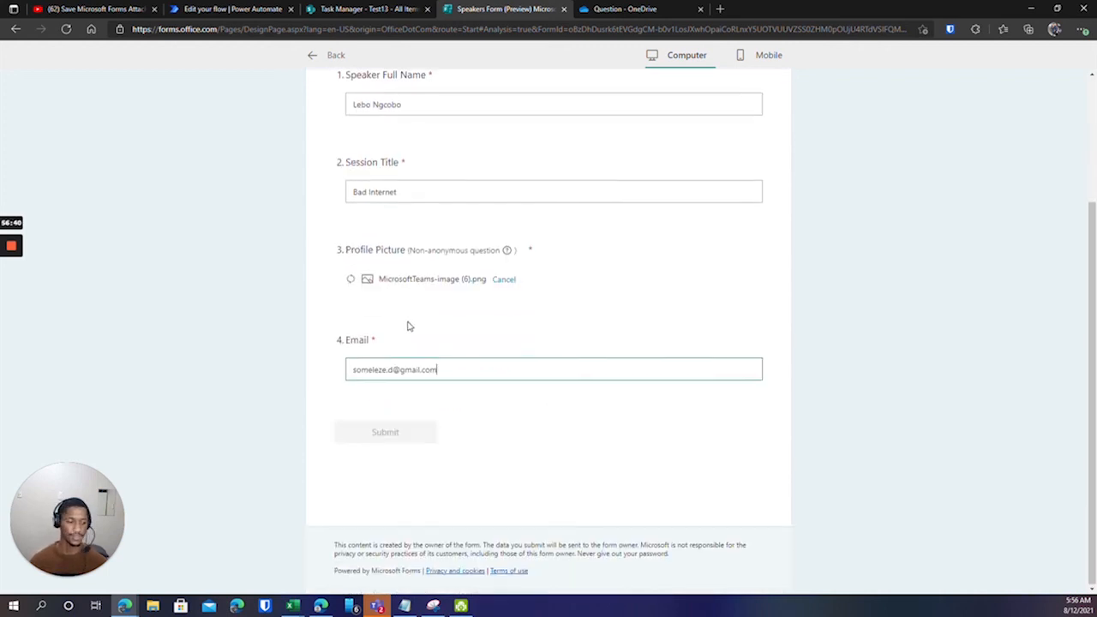
scroll(383, 340, "up", 2)
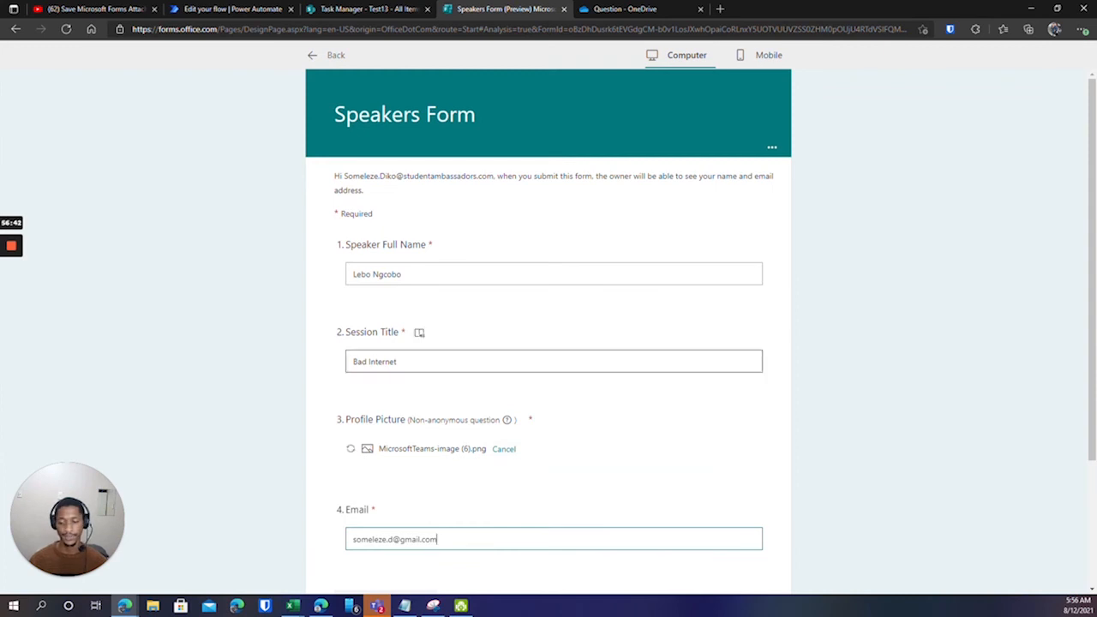
scroll(406, 386, "down", 2)
scroll(421, 325, "up", 1)
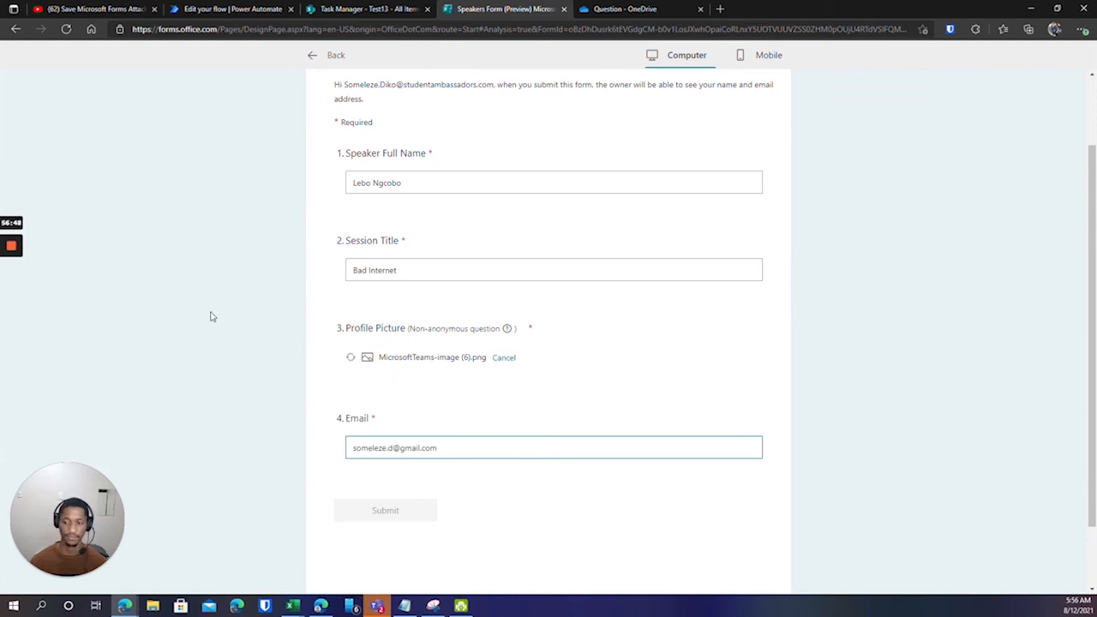
mouse_move(15, 229)
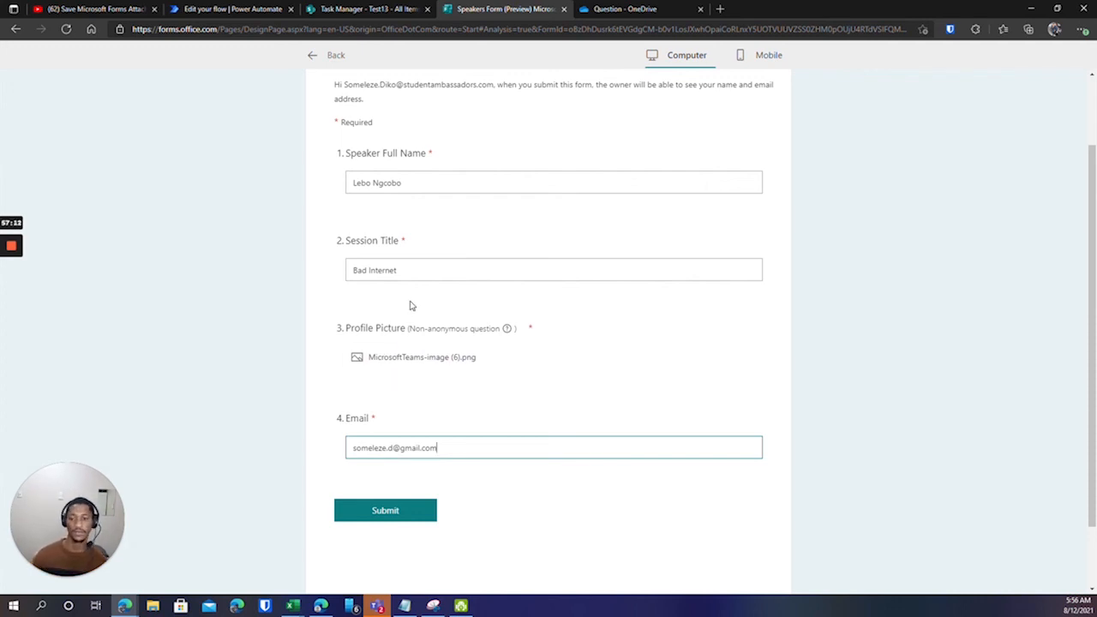
scroll(420, 325, "up", 2)
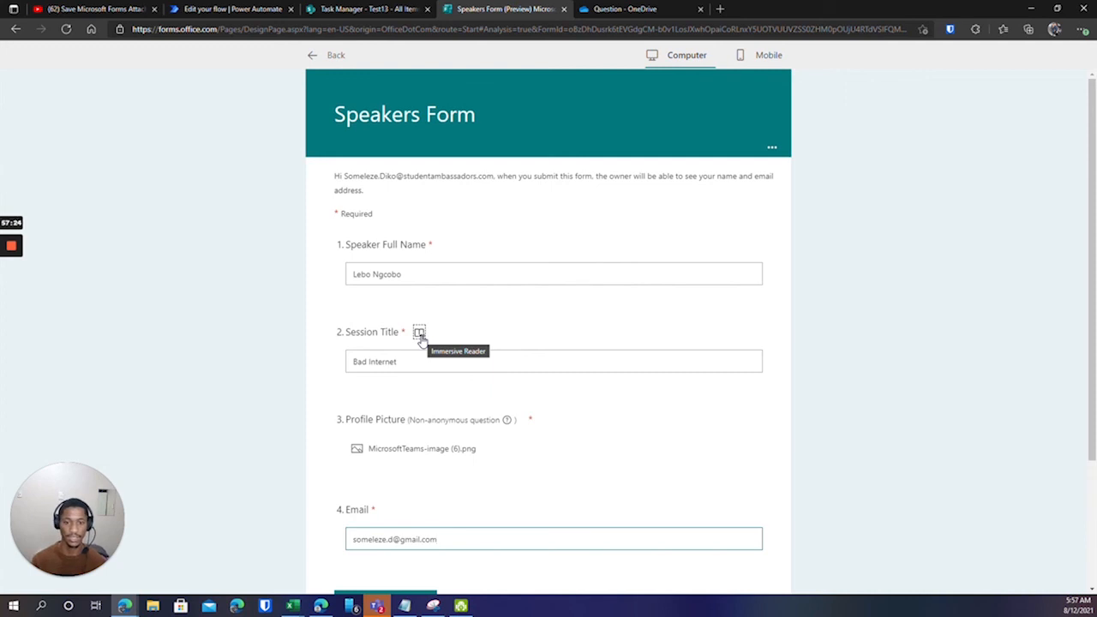
scroll(442, 343, "down", 2)
scroll(387, 419, "up", 1)
scroll(372, 493, "down", 1)
Submit the Bad Internet response and review the form after its upload-expired error.
left_click(380, 440)
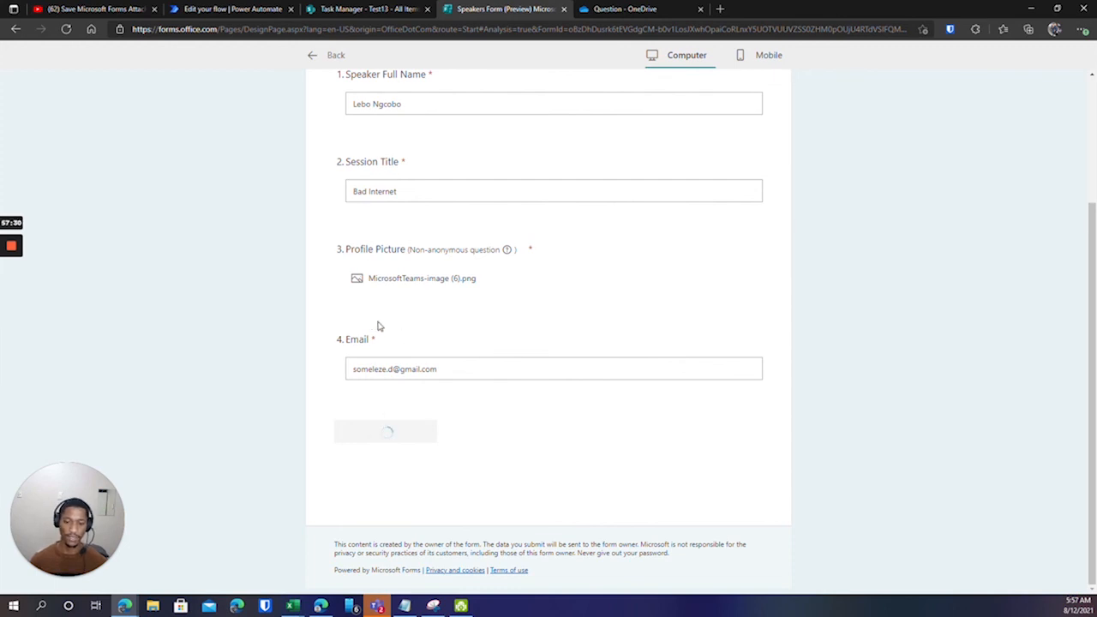
scroll(377, 323, "up", 1)
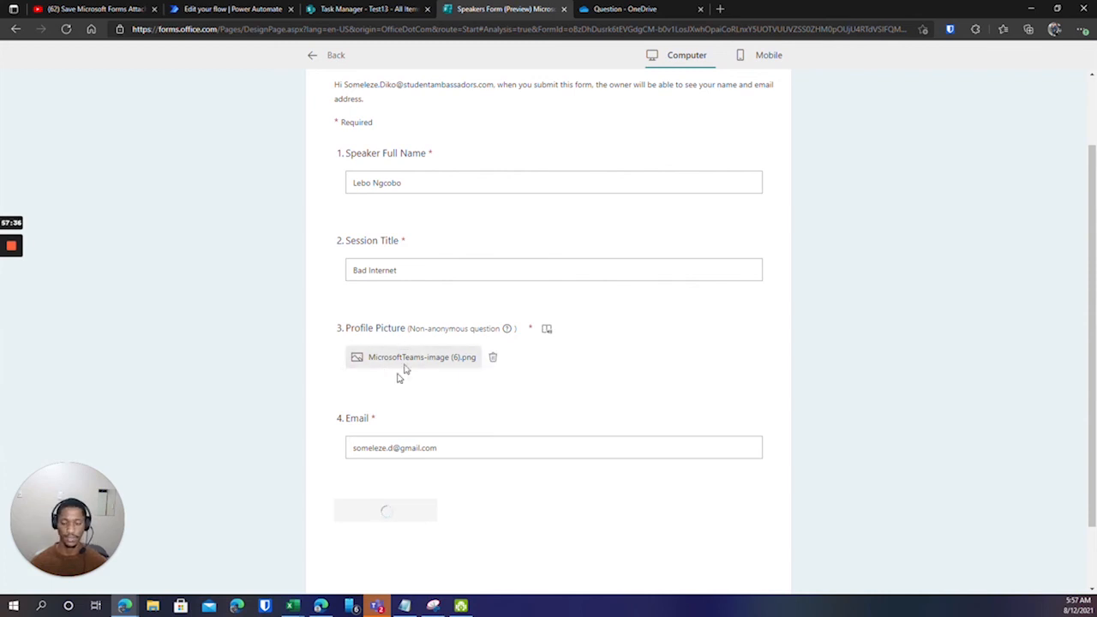
scroll(456, 443, "down", 1)
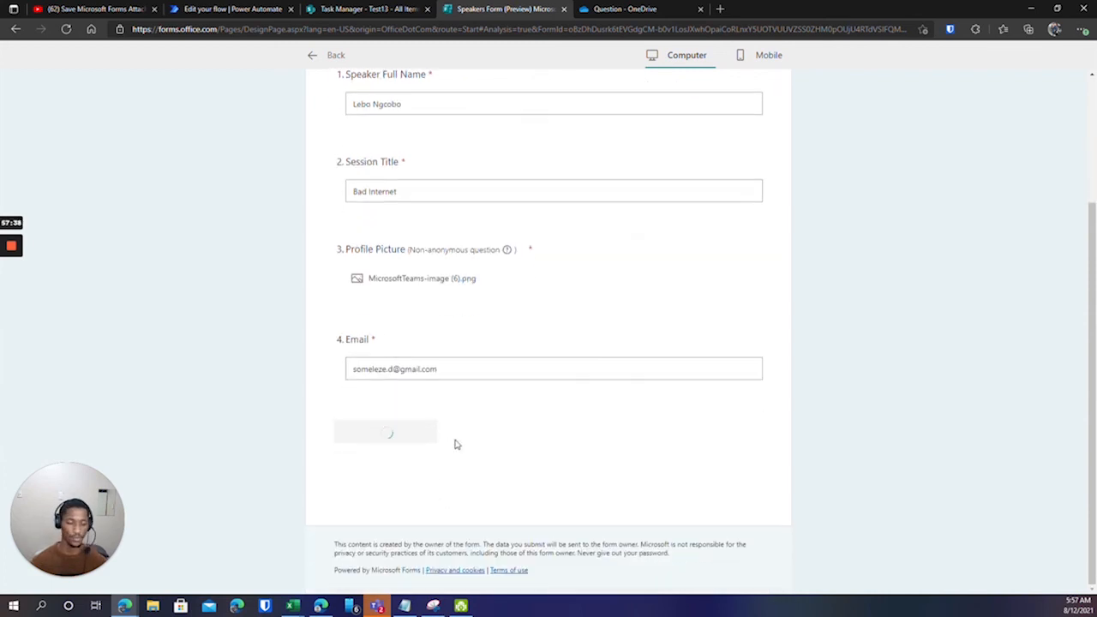
scroll(457, 446, "up", 2)
scroll(444, 423, "down", 1)
scroll(445, 423, "up", 1)
scroll(445, 423, "down", 2)
scroll(445, 424, "up", 2)
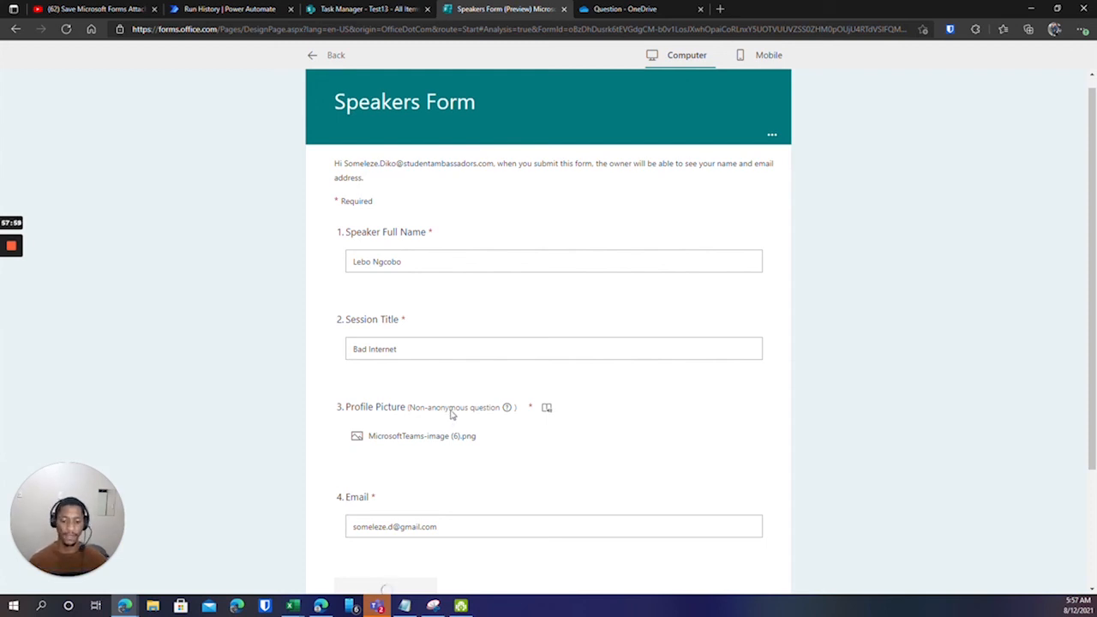
scroll(450, 417, "down", 2)
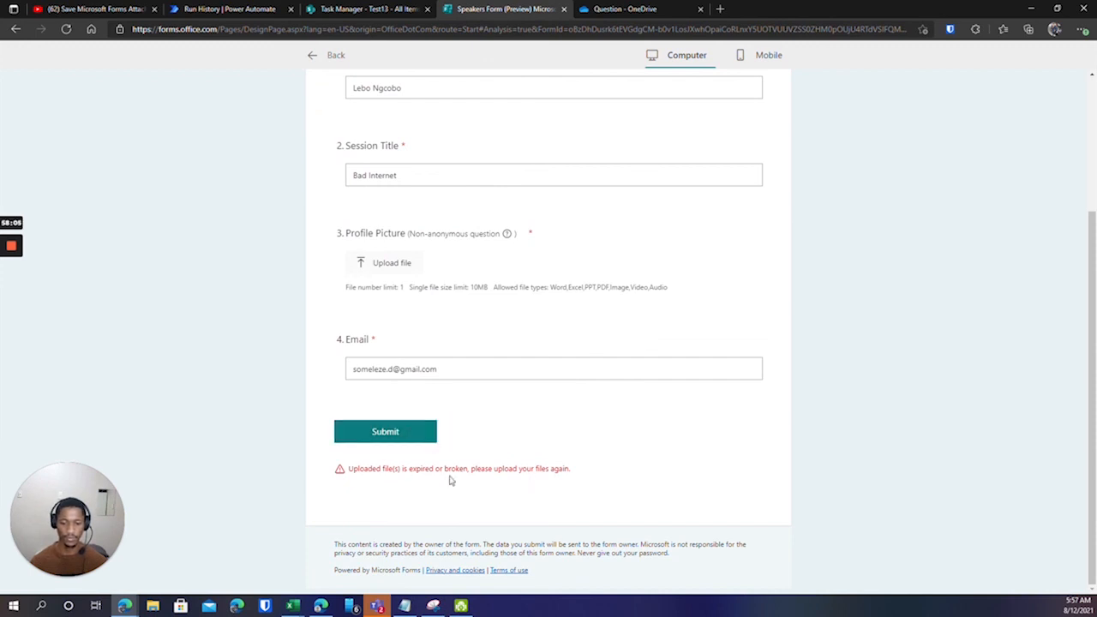
Upload Fanie.jpg from Downloads as the new profile picture.
left_click(385, 263)
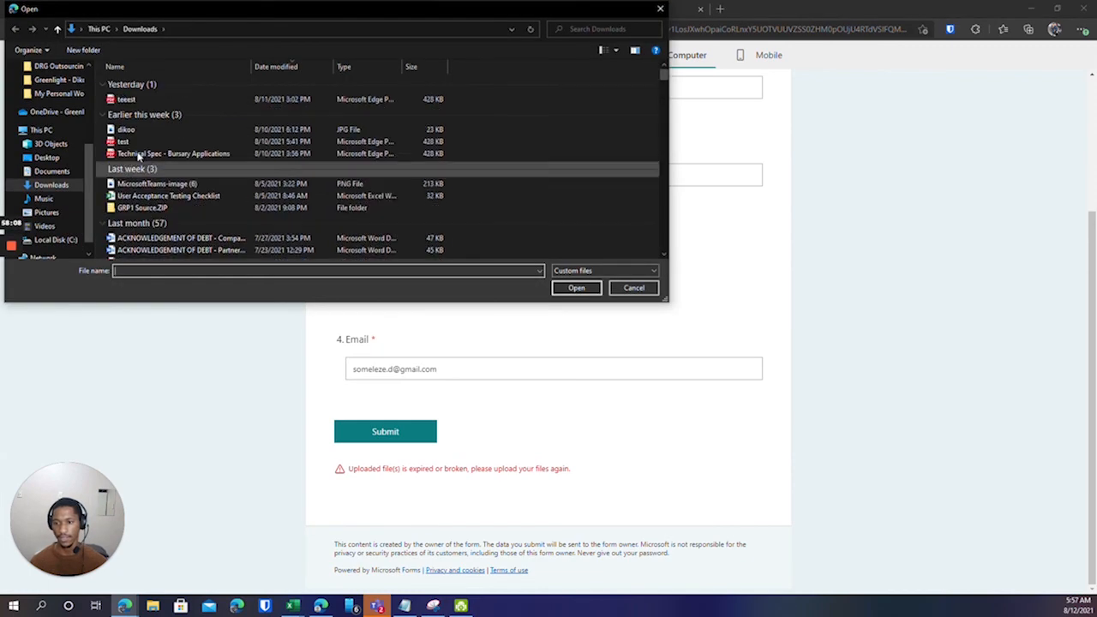
scroll(141, 210, "down", 4)
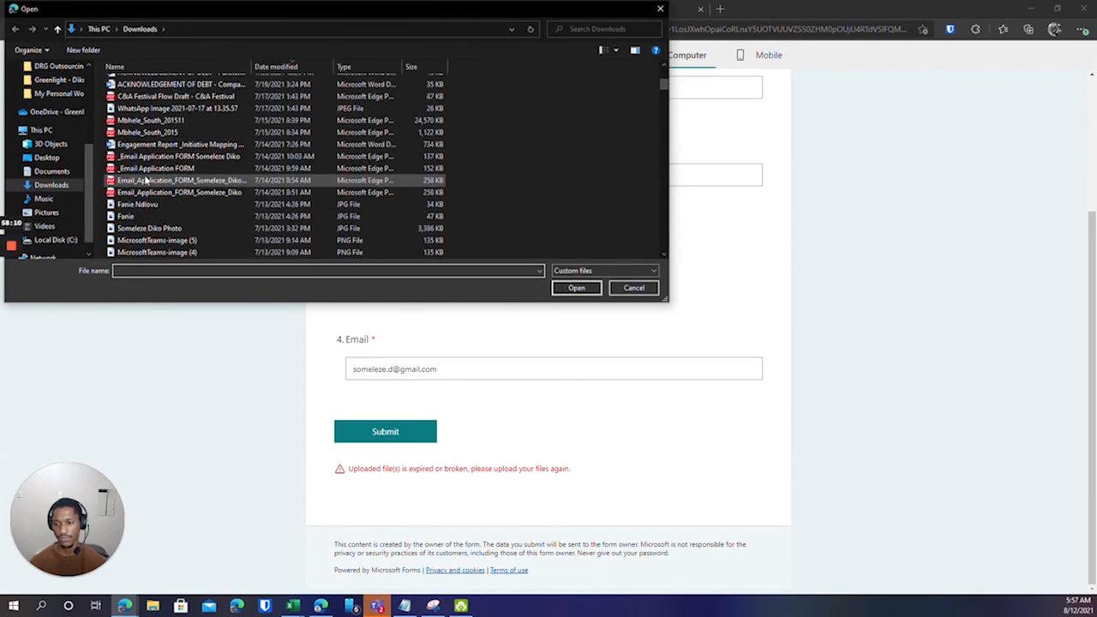
left_click(133, 216)
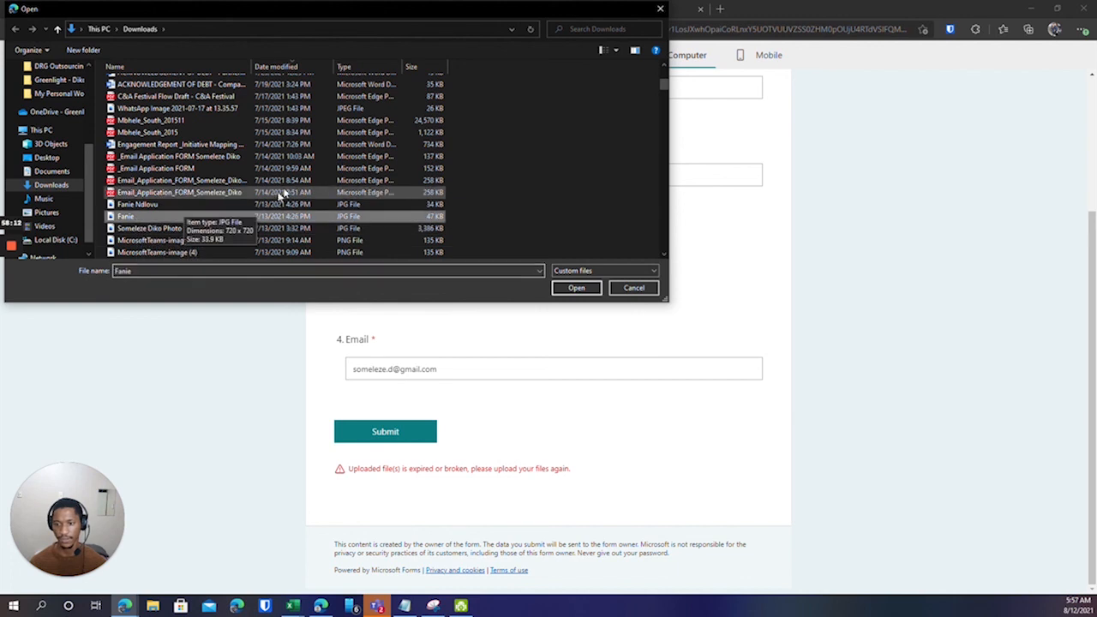
left_click(577, 289)
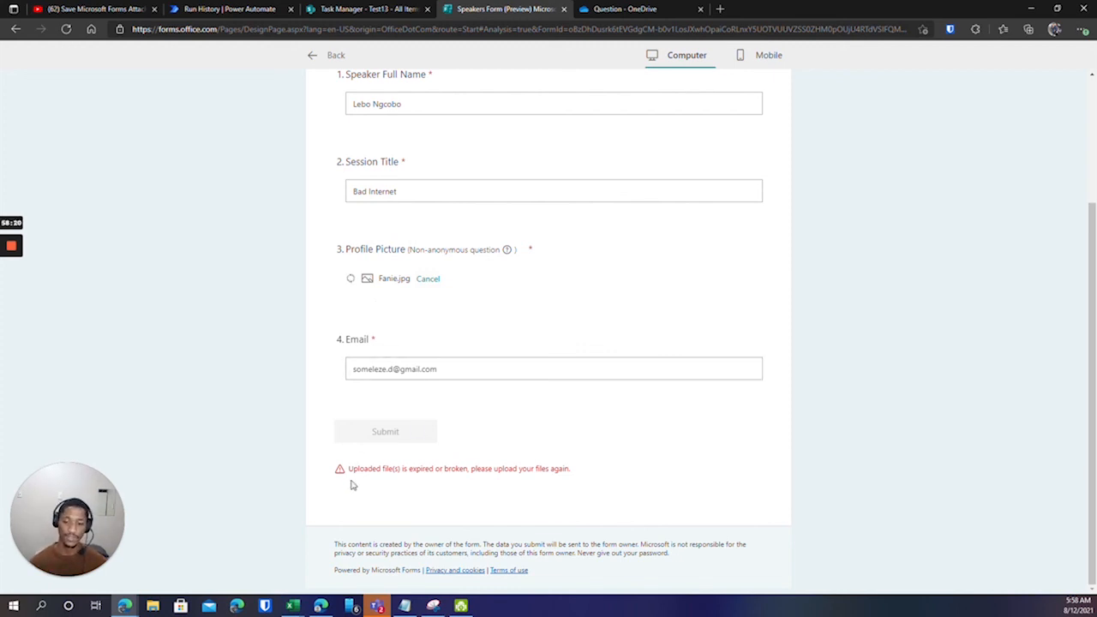
Highlight the expired-file error message, then bring up the Test13 list in SharePoint.
left_click_drag(348, 469, 581, 471)
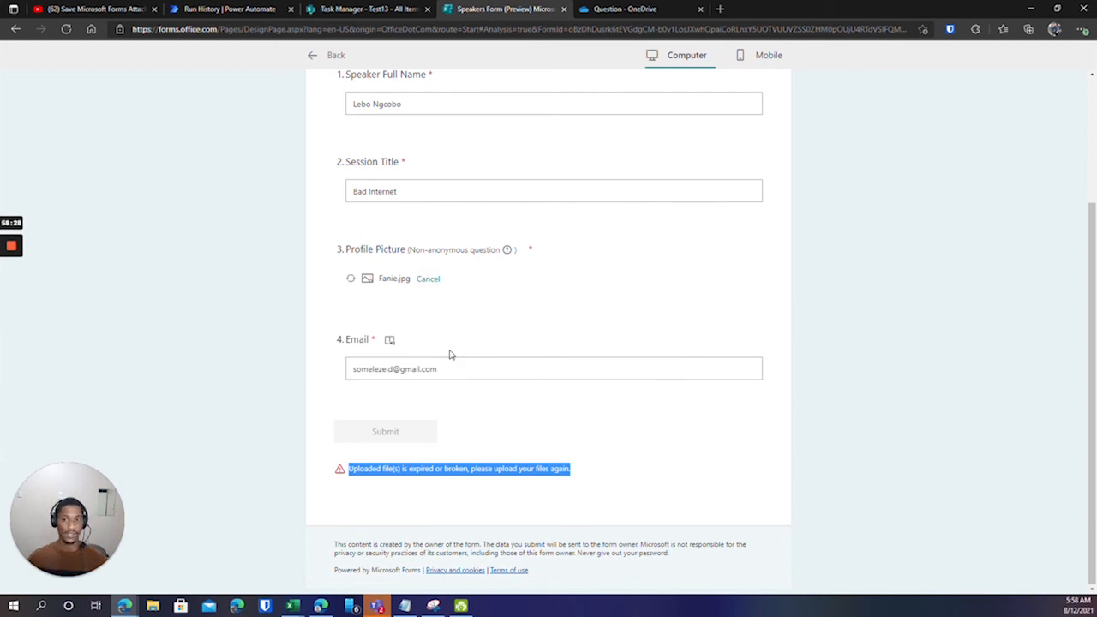
scroll(429, 478, "up", 2)
scroll(440, 421, "down", 2)
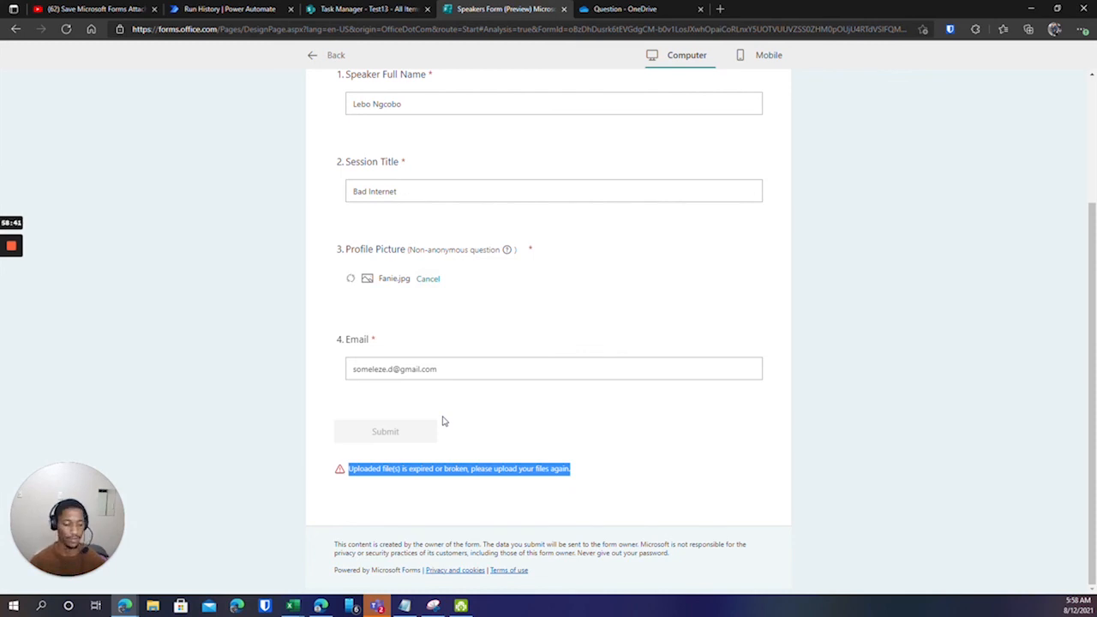
scroll(442, 421, "up", 2)
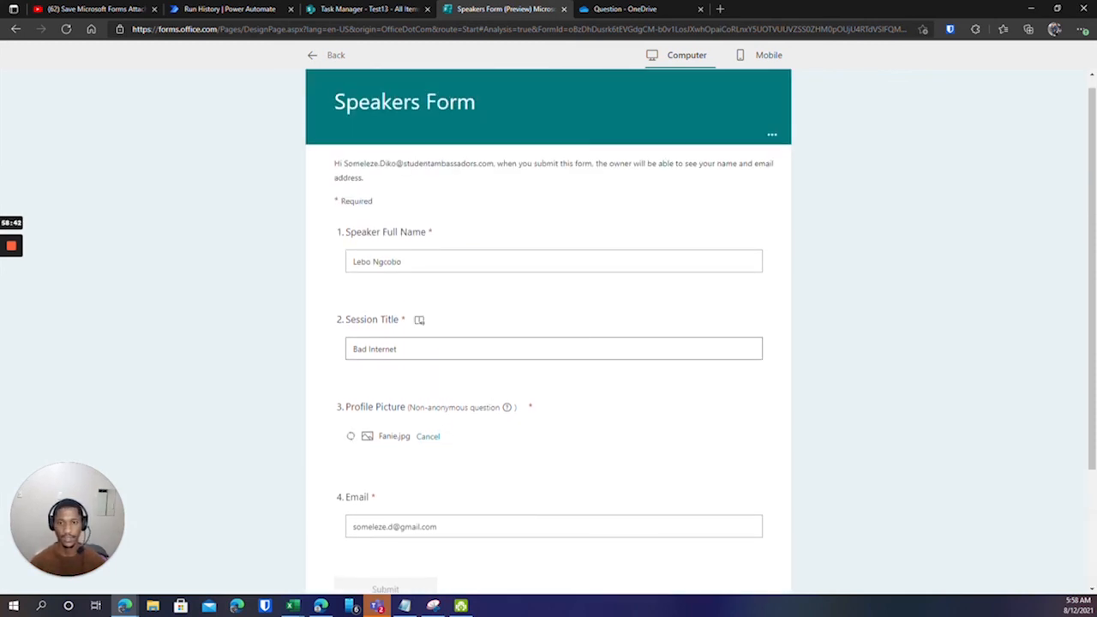
left_click(368, 9)
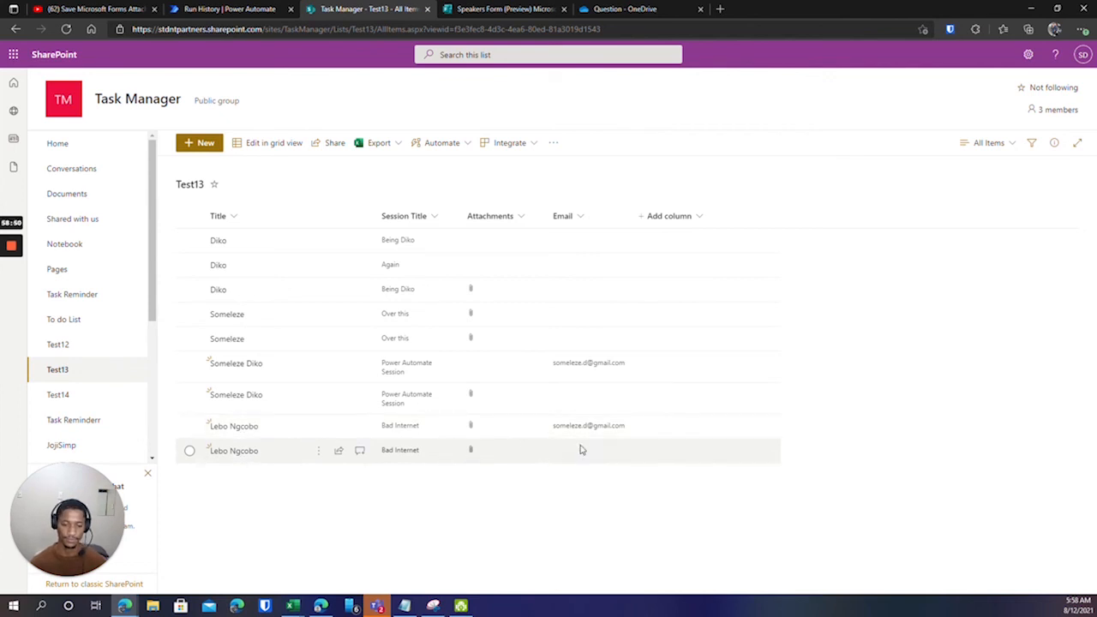
Select the first new Bad Internet item in Test13 after rechecking the Speakers Form.
left_click(189, 426)
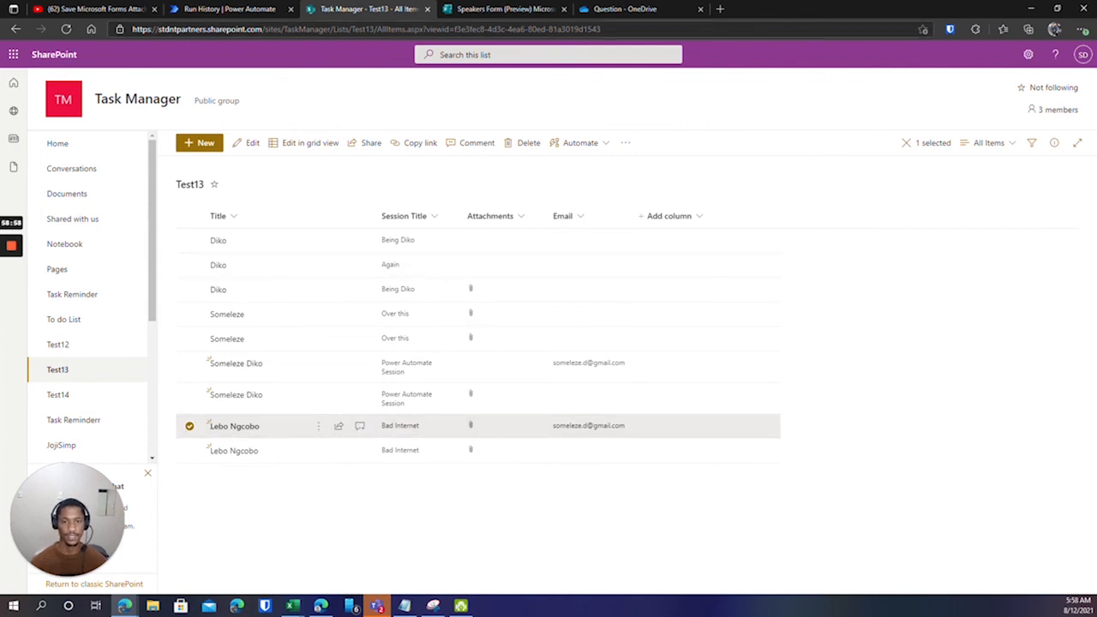
left_click(497, 8)
scroll(453, 436, "down", 1)
scroll(454, 436, "down", 1)
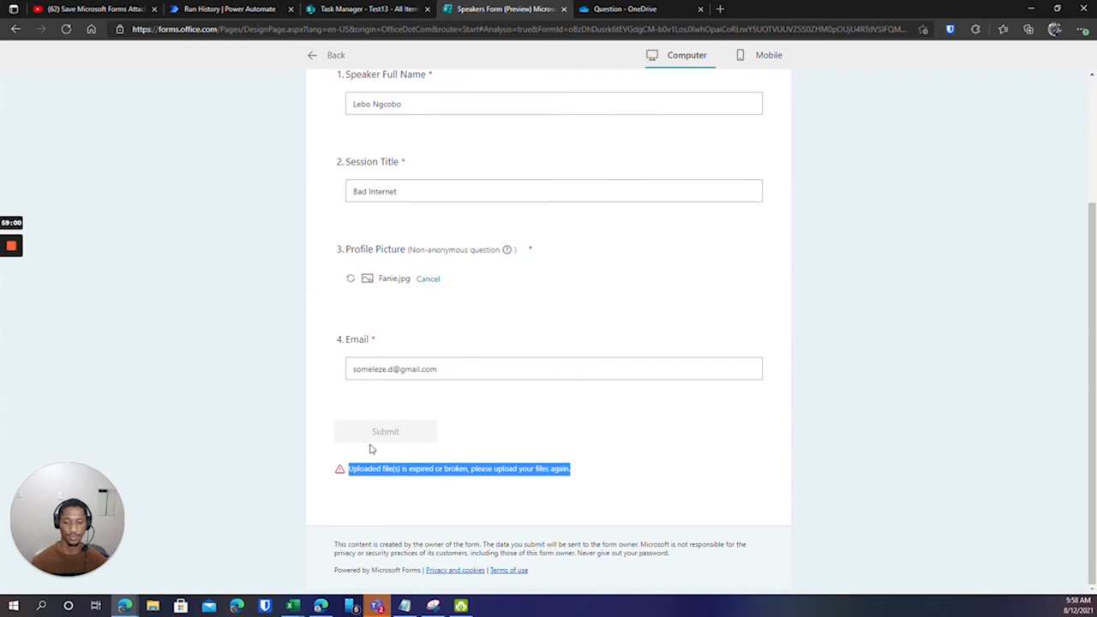
left_click(364, 7)
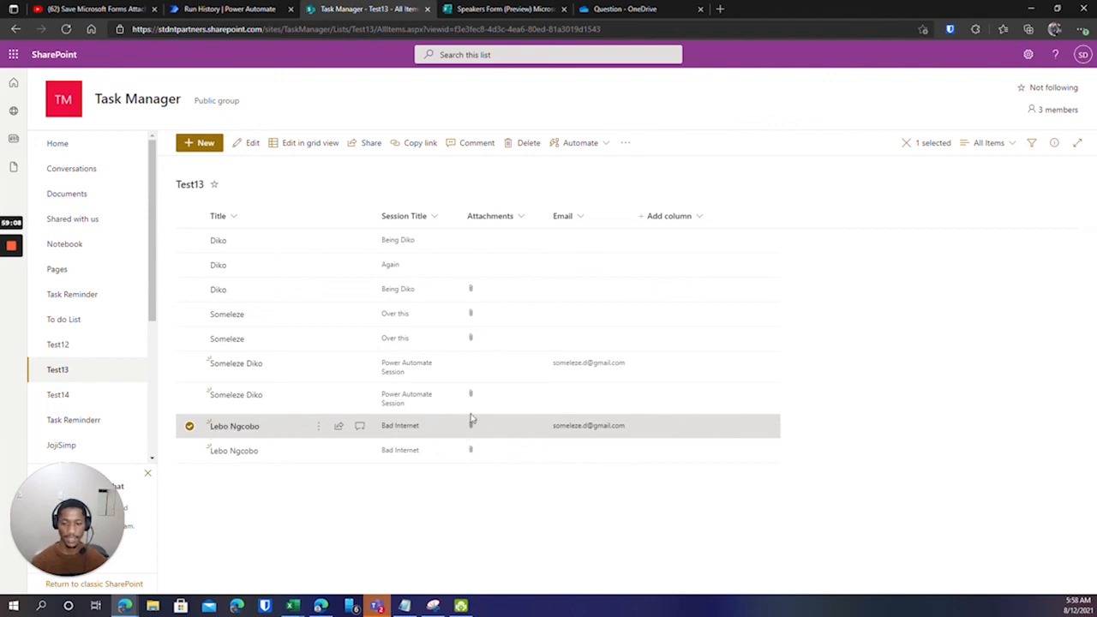
Open the Bad Internet item's details to confirm its image attachment, then view the flow's run history.
right_click(290, 423)
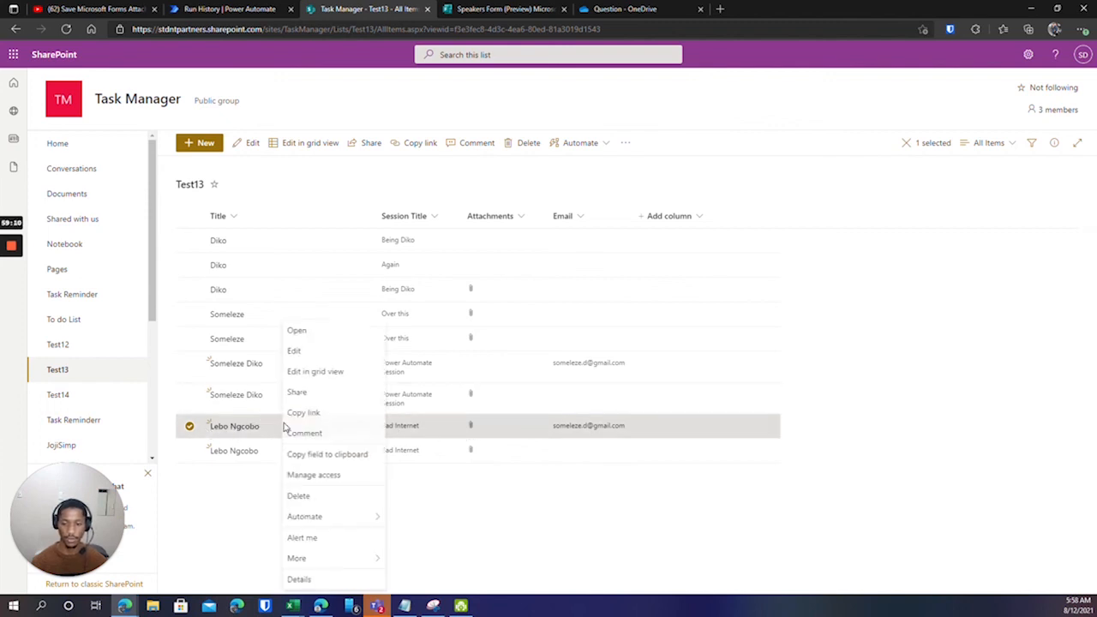
left_click(309, 341)
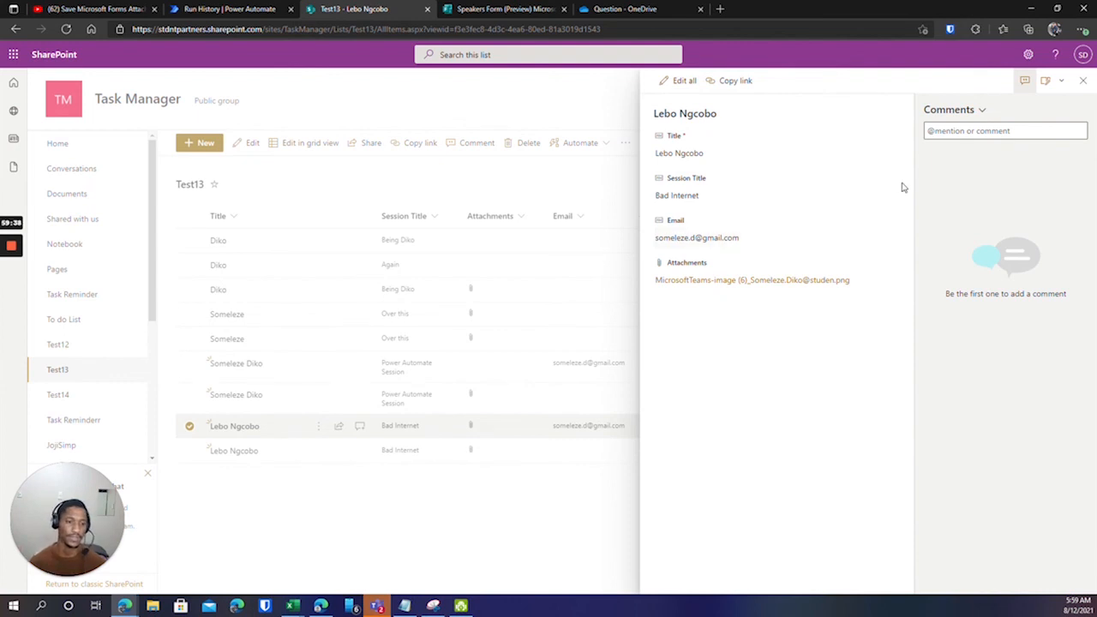
left_click(1081, 81)
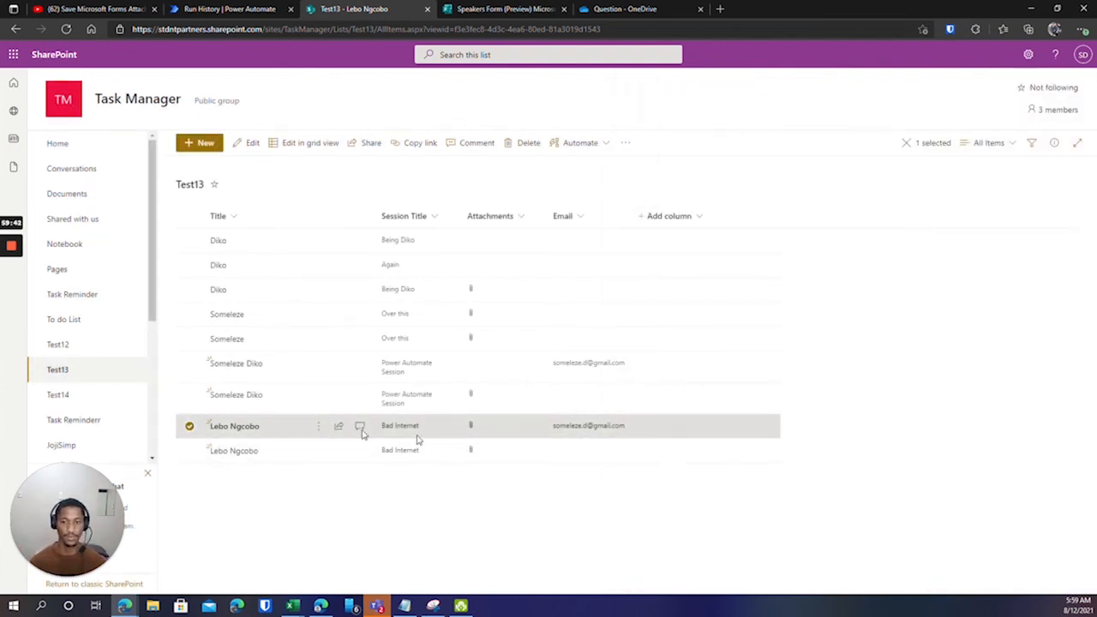
key("ctrl+shift+Tab")
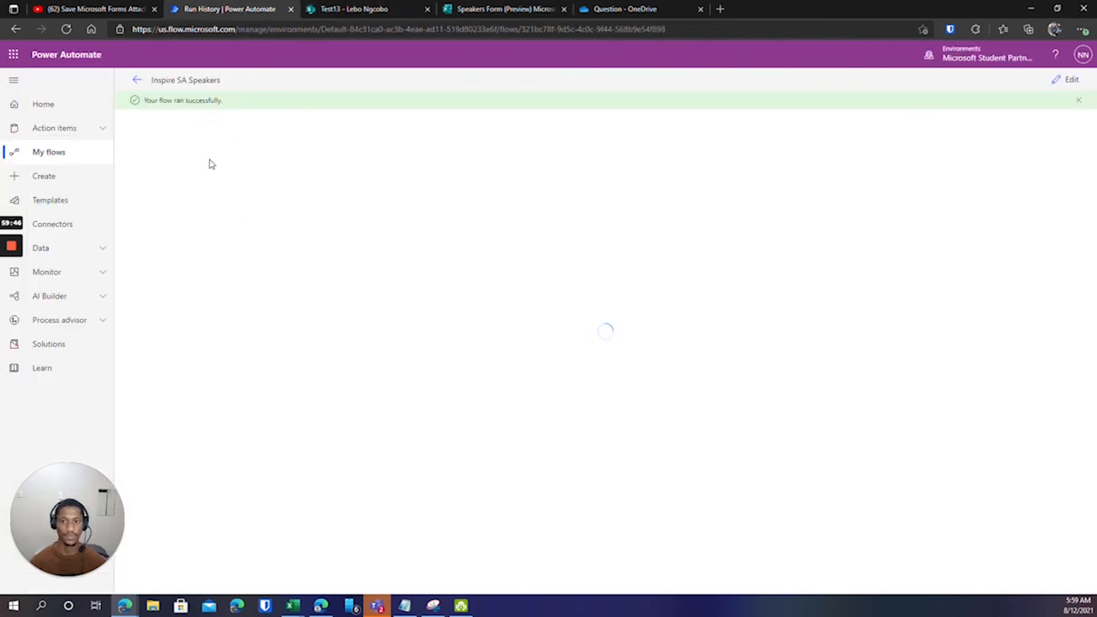
Confirm Fanie.jpg finished uploading on the Speakers Form, then return to the Test13 list.
left_click(385, 8)
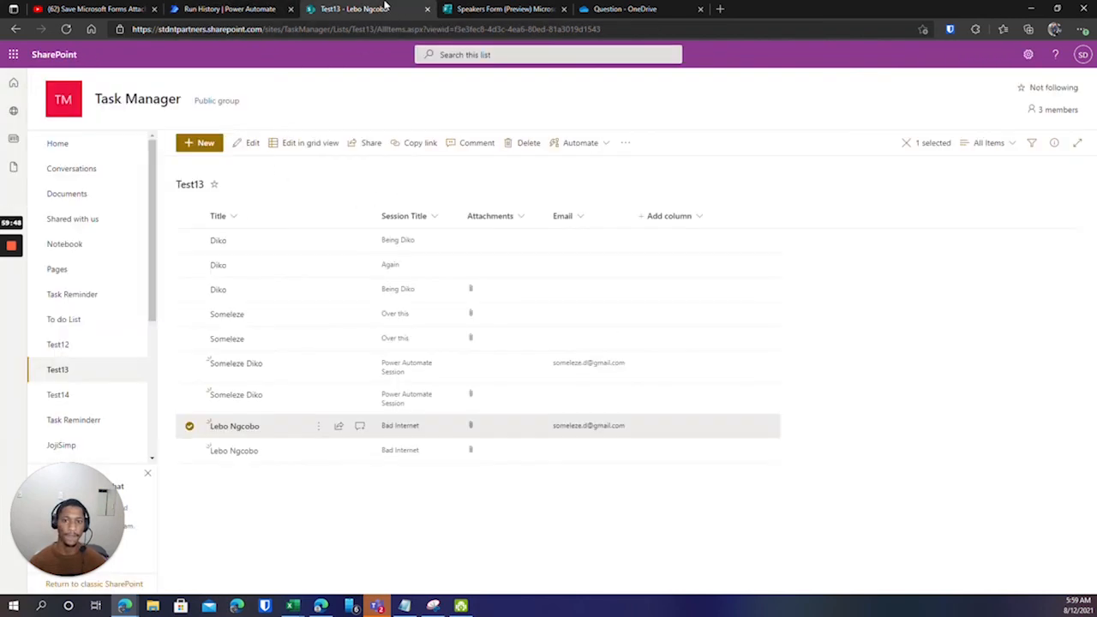
left_click(465, 10)
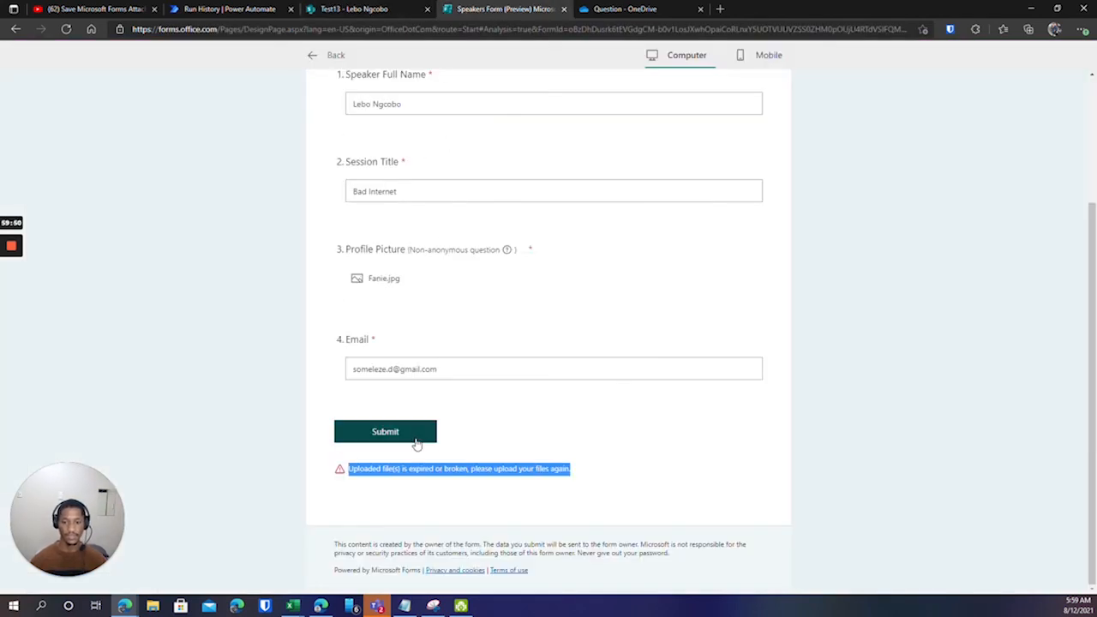
scroll(490, 303, "up", 1)
scroll(428, 392, "up", 1)
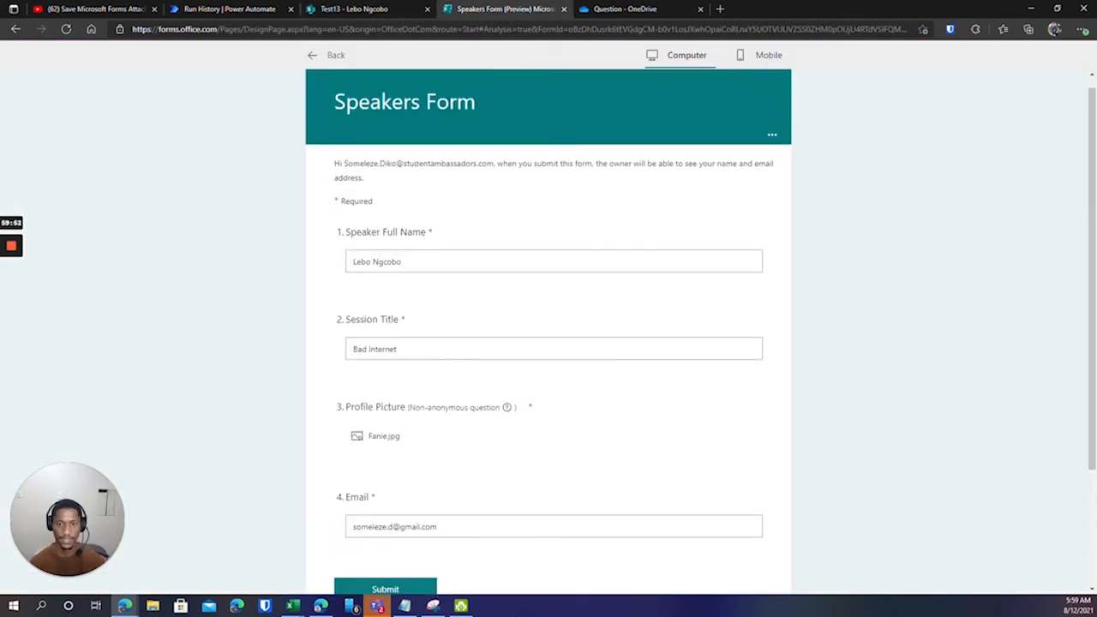
left_click(360, 12)
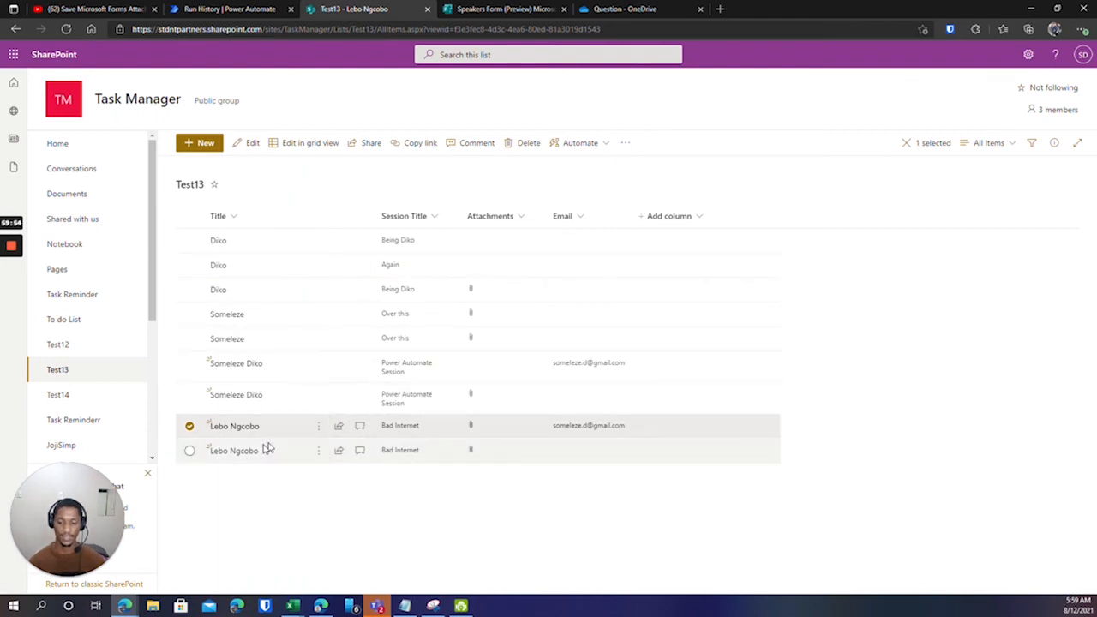
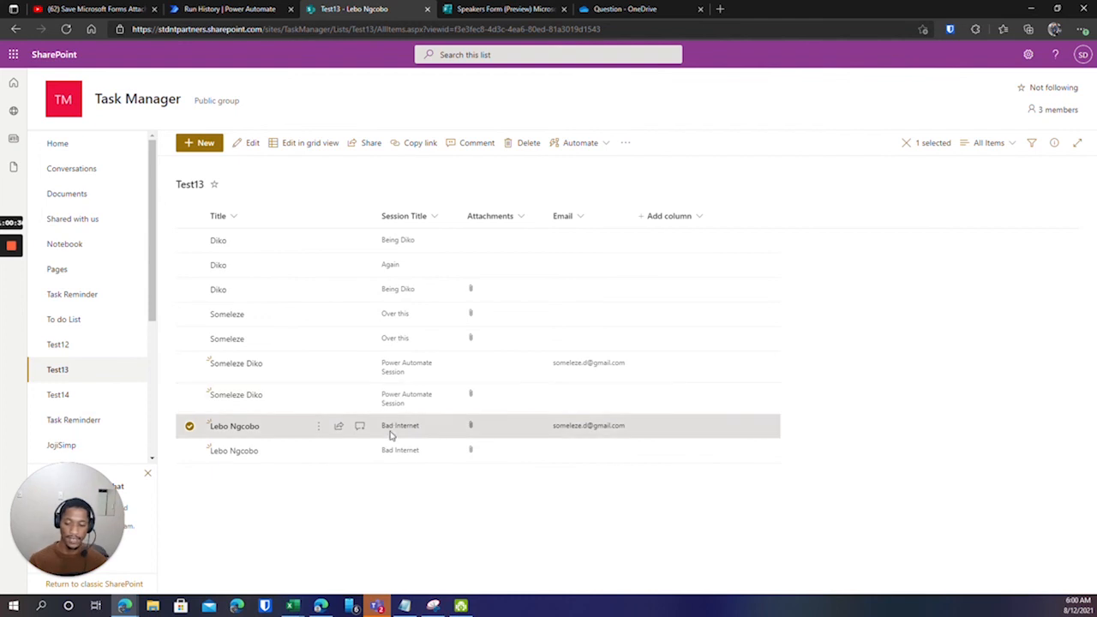
Leave the Test13 list and return to the Inspire SA Speakers run history page.
left_click(257, 10)
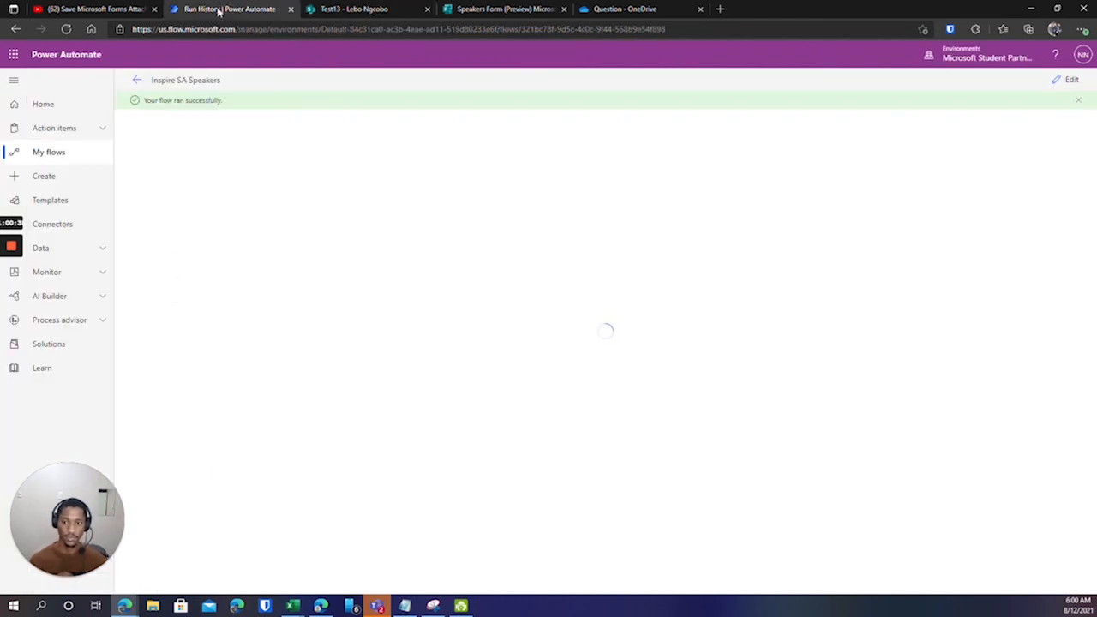
left_click(355, 9)
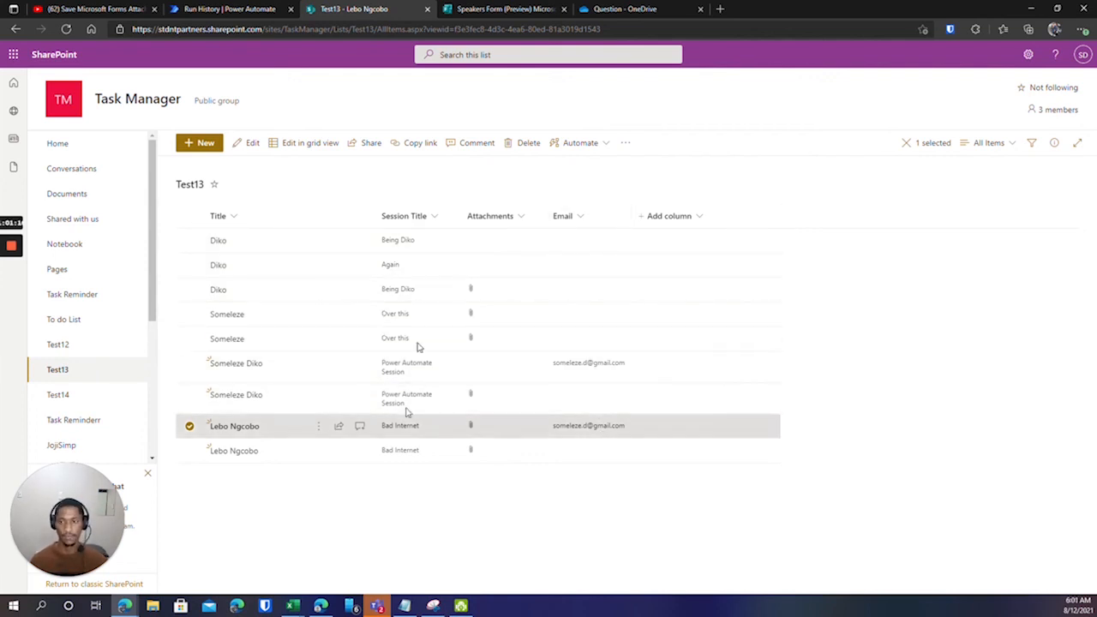
left_click(247, 9)
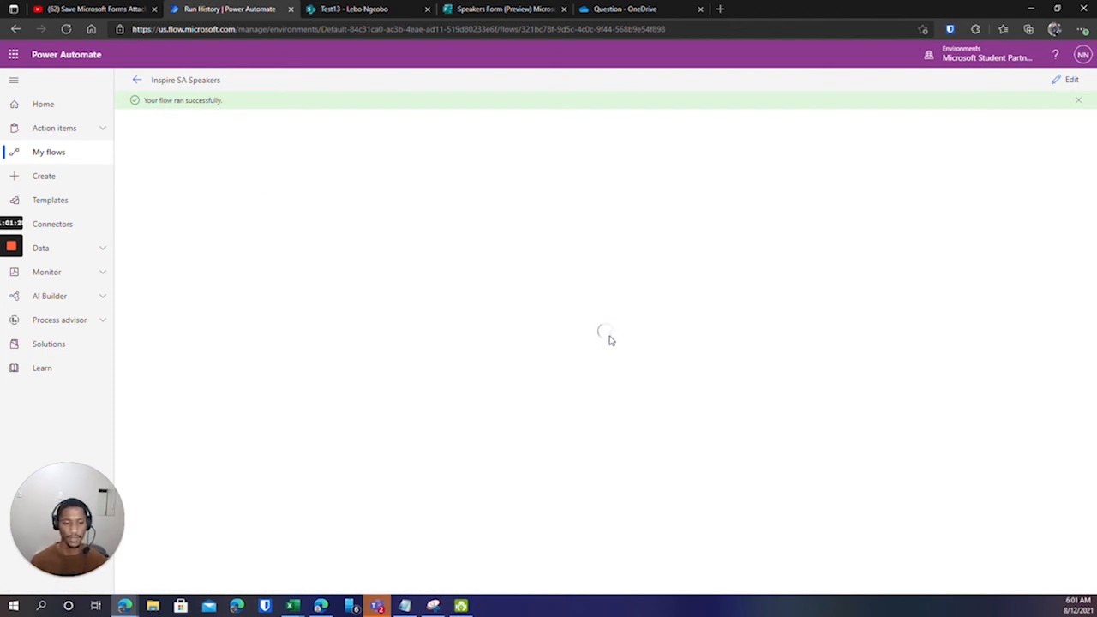
Open the Inspire SA Speakers details page, select the Network Error text, and reload All runs.
left_click(135, 82)
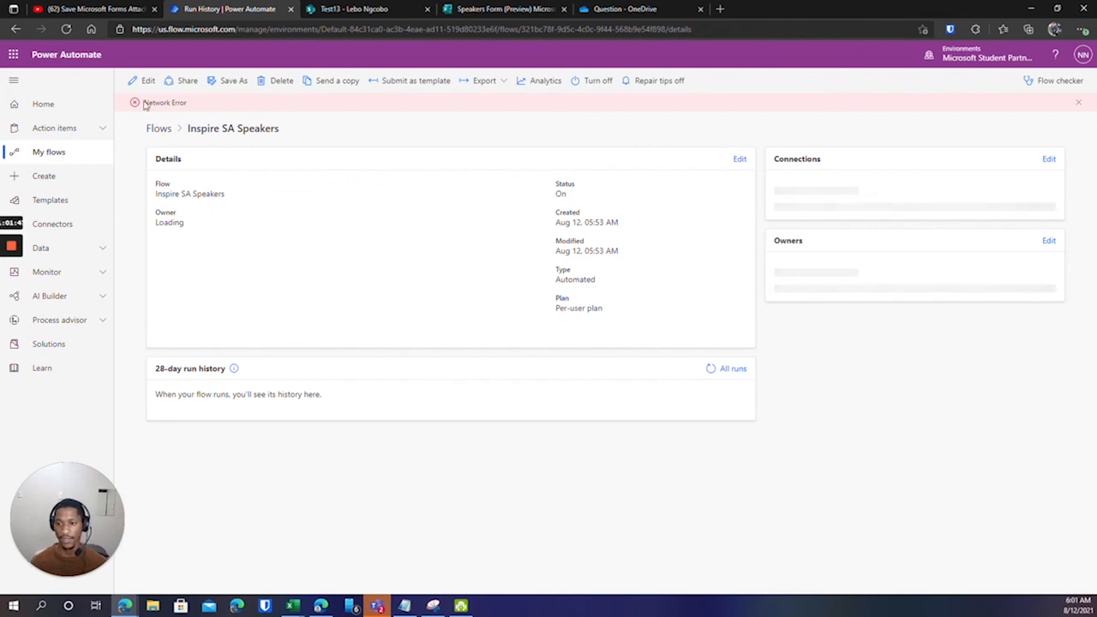
left_click_drag(144, 102, 189, 106)
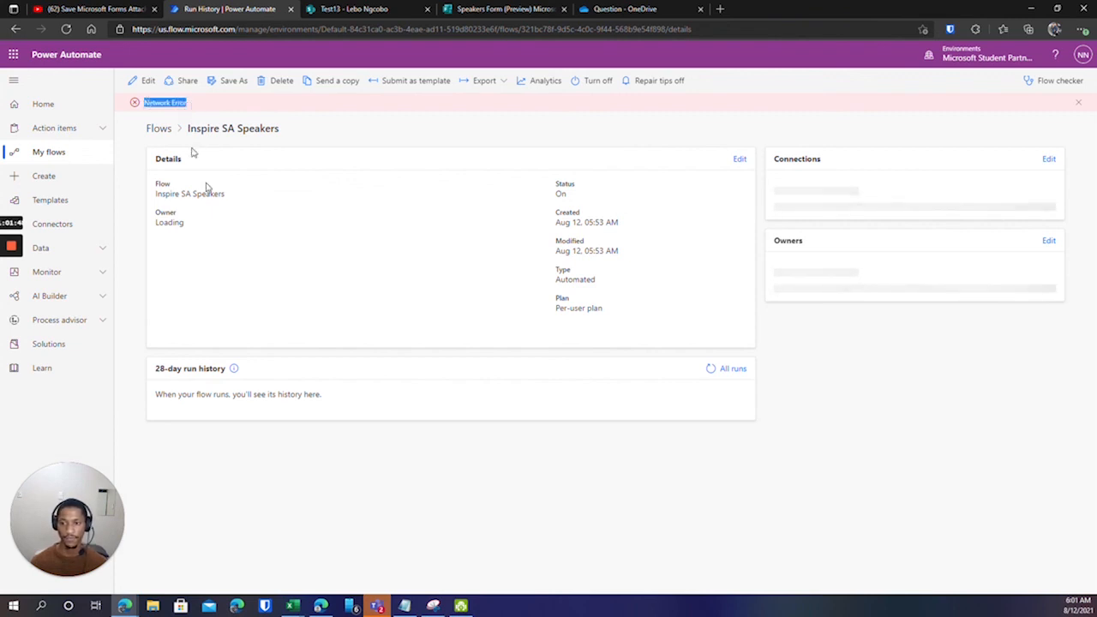
left_click(710, 369)
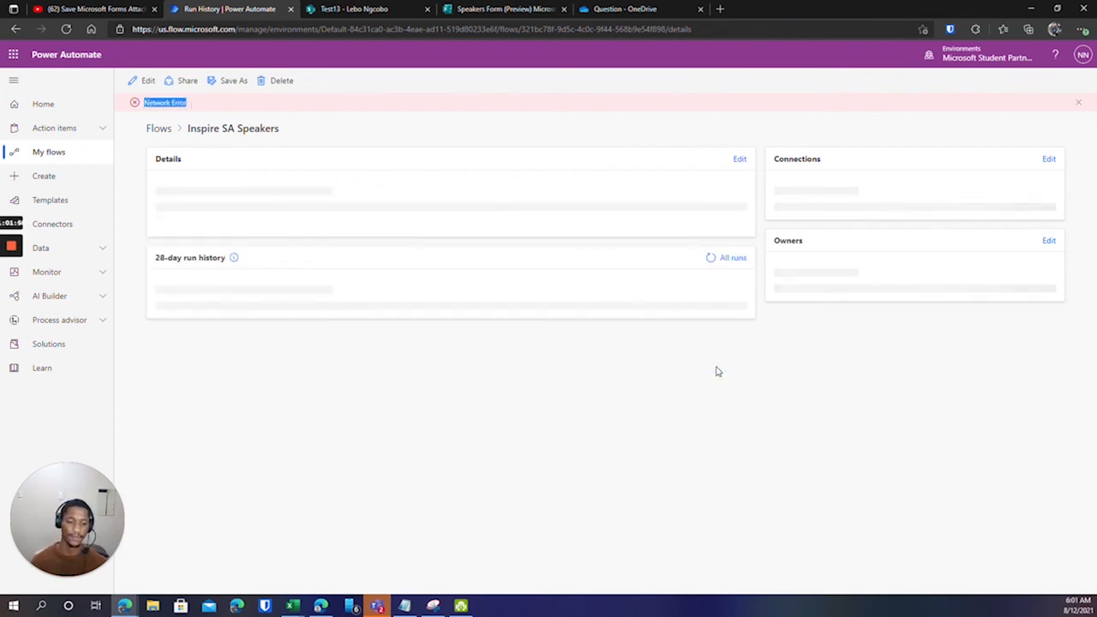